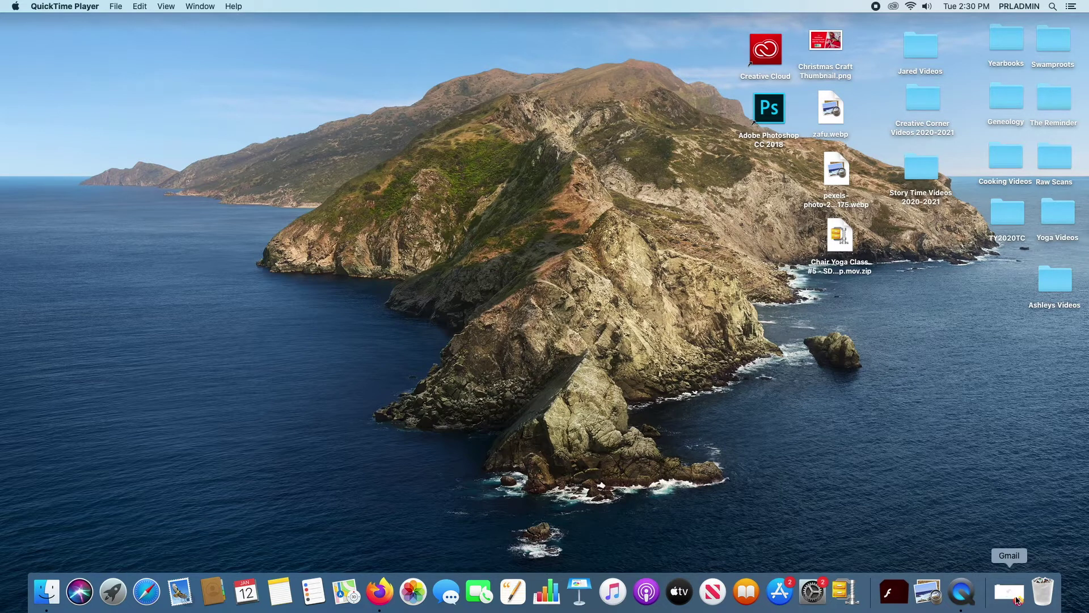
Step: Launch Firefox from the dock and load gmail.com in a new second tab
left_click(1017, 600)
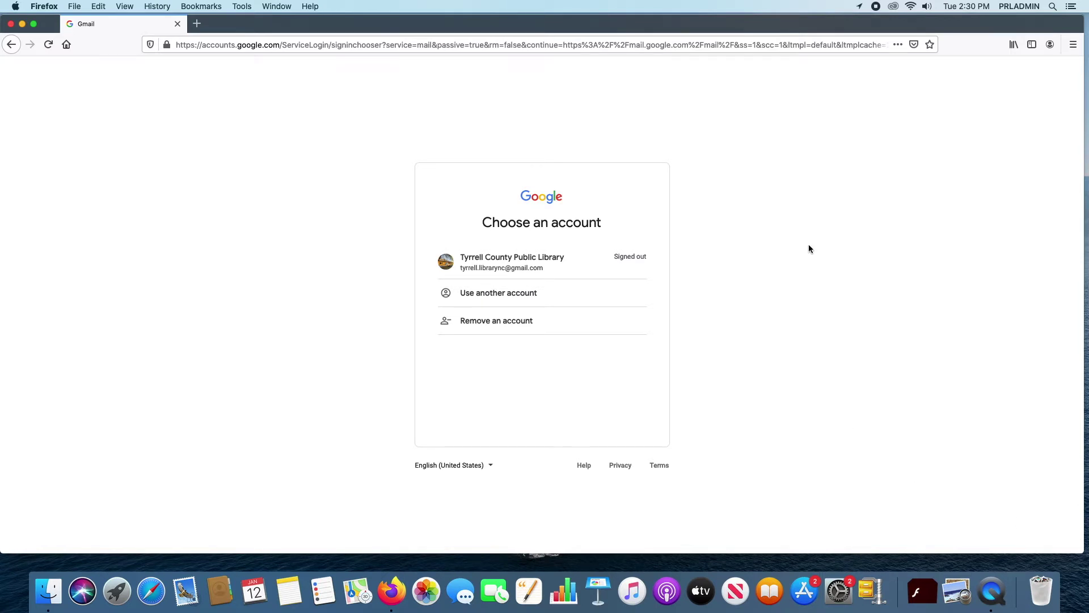
left_click(197, 23)
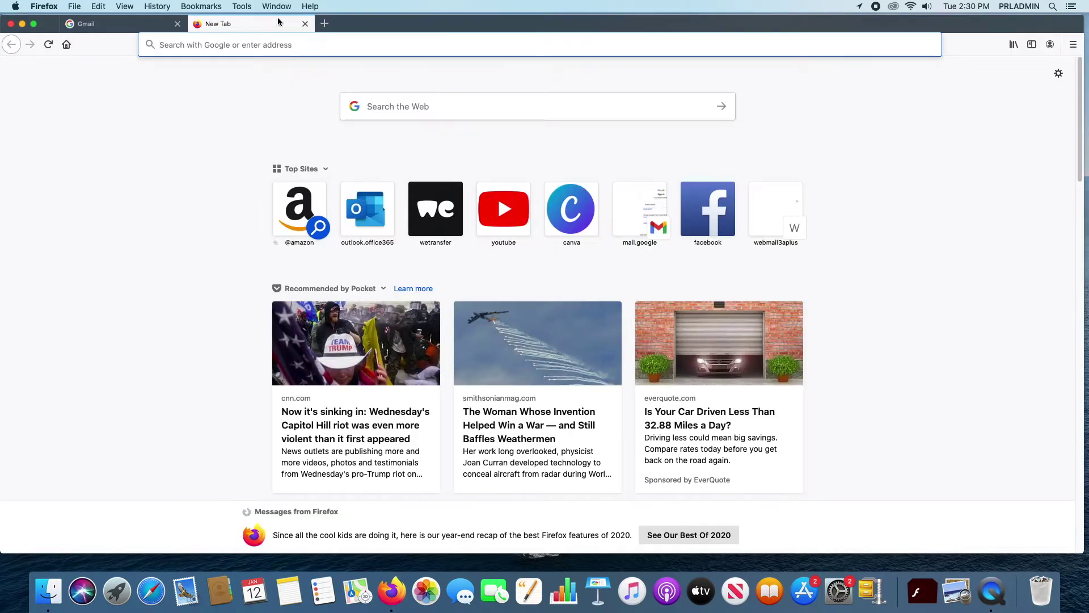
type("gmail.com")
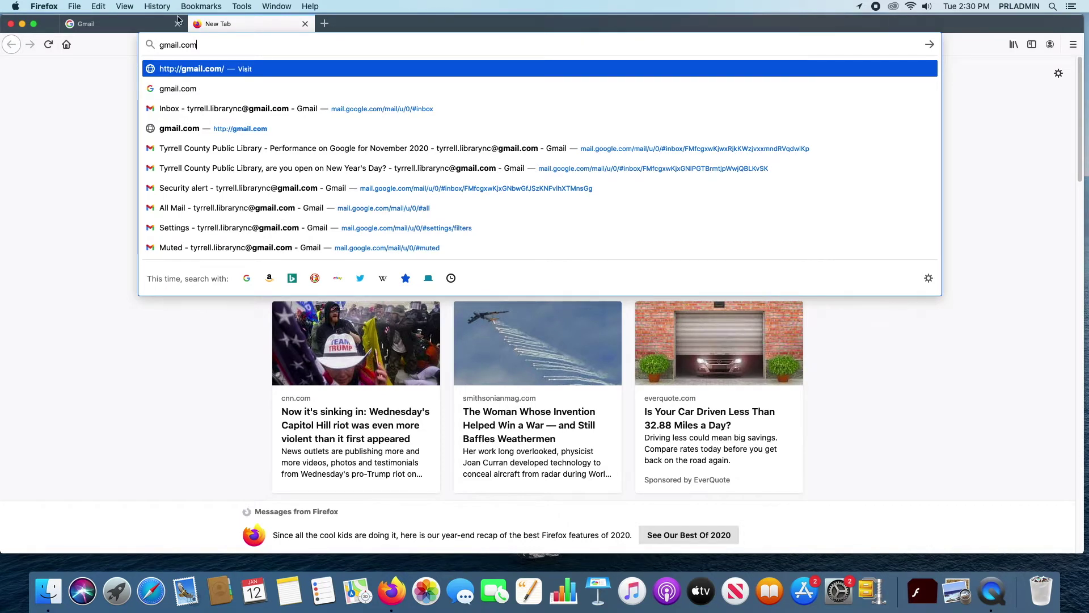
key("Return")
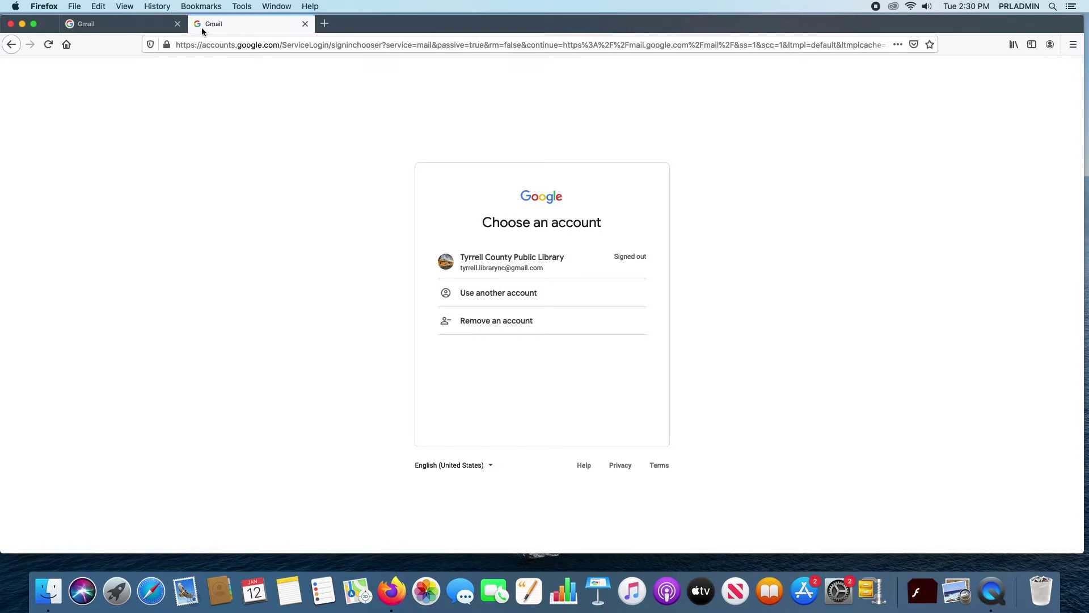
Step: Close the original tab and choose Use another account, Create account, For myself
left_click(177, 24)
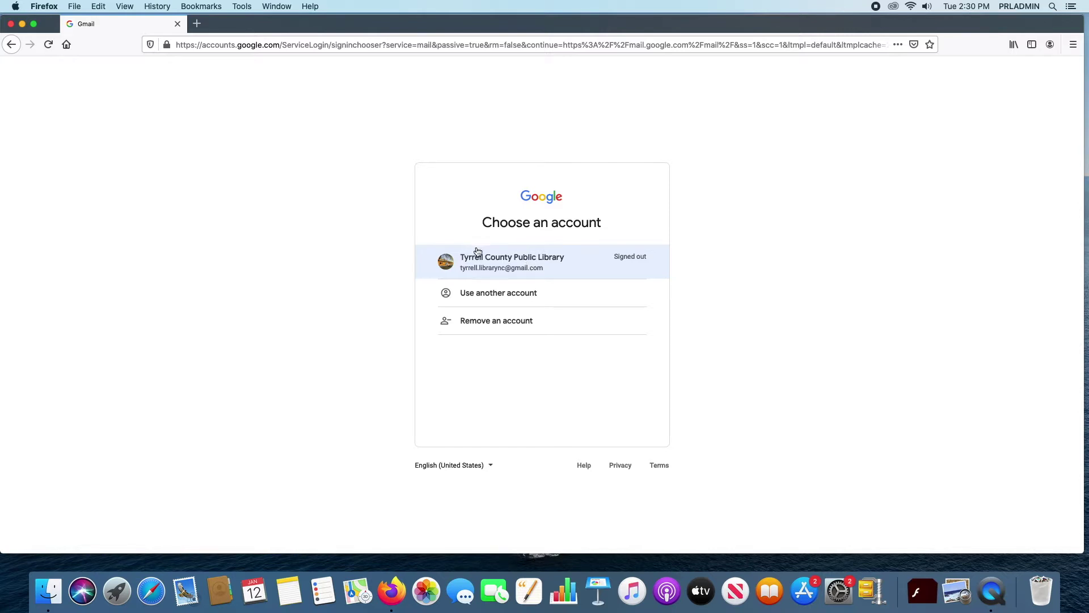
left_click(522, 301)
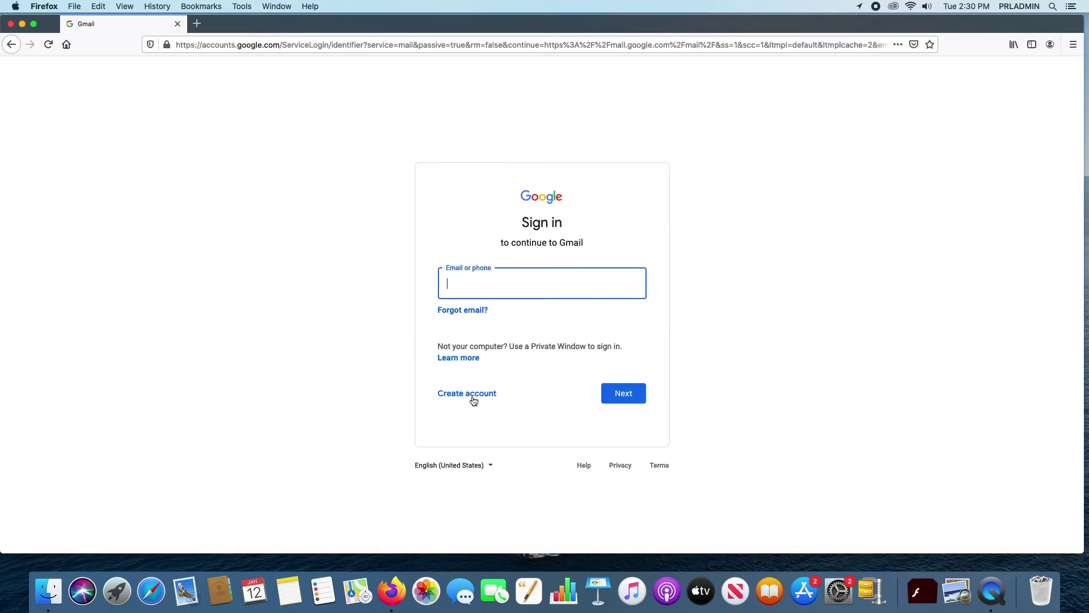
left_click(472, 396)
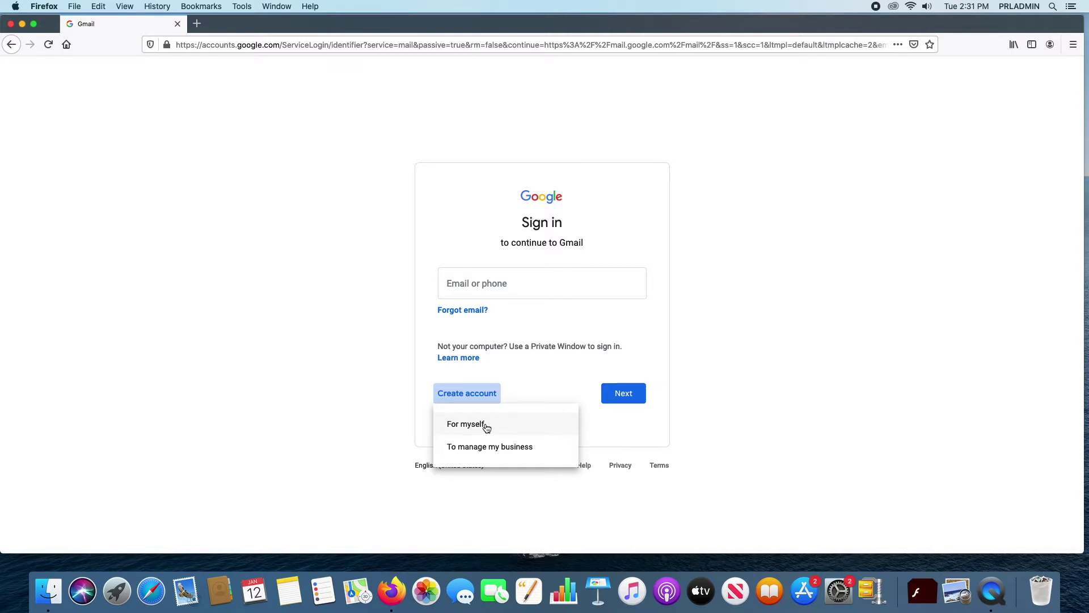
left_click(487, 427)
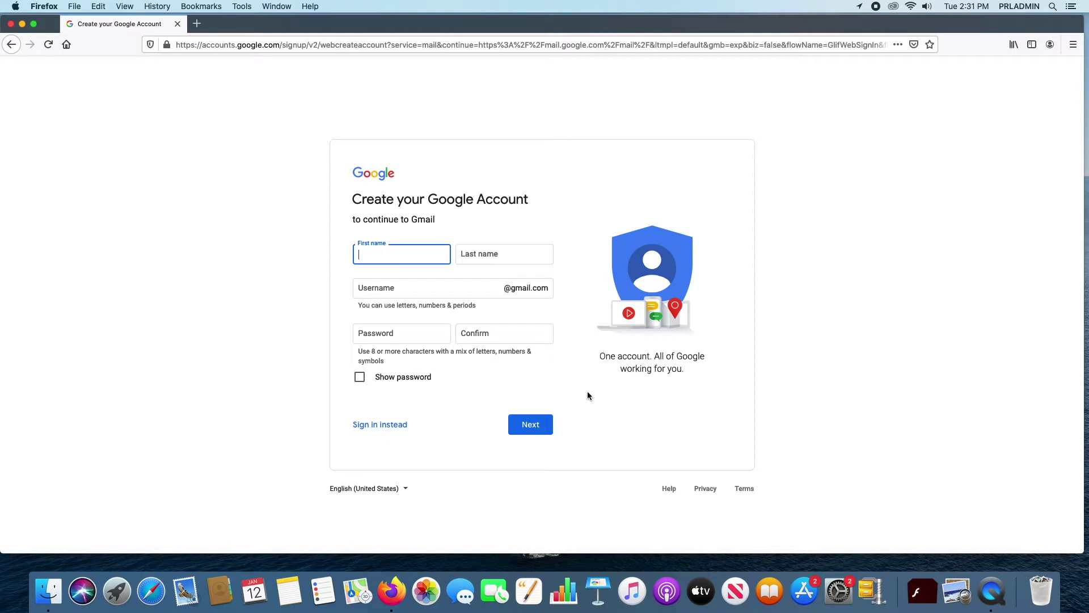
Step: Enter the first and last name in the signup form
type("John")
key("Tab")
type("Doe")
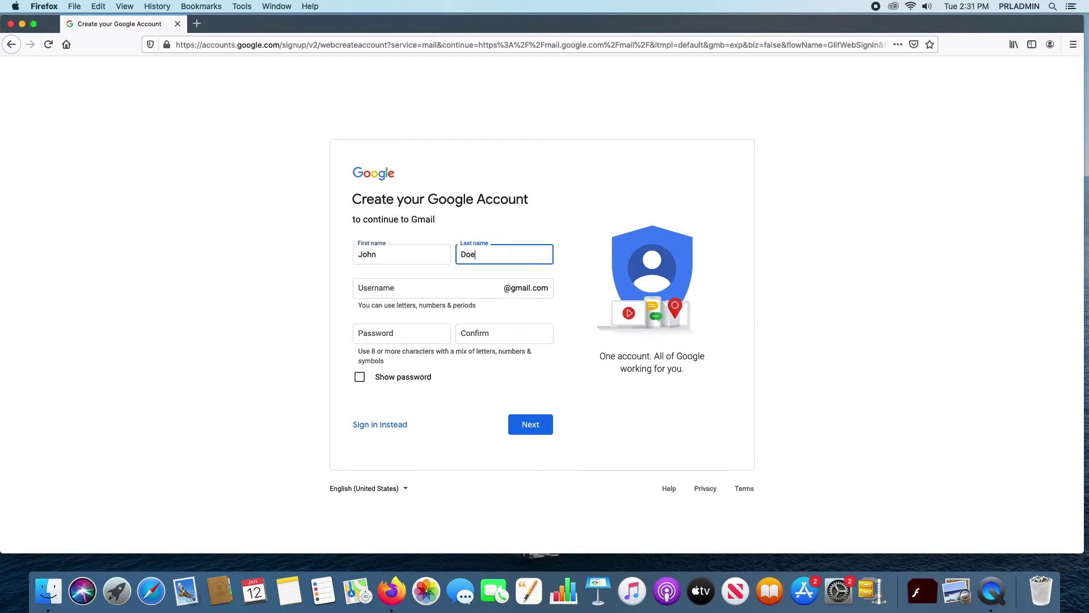
Step: Enter a username, then replace the rejected one with the suggested saved username
left_click(457, 283)
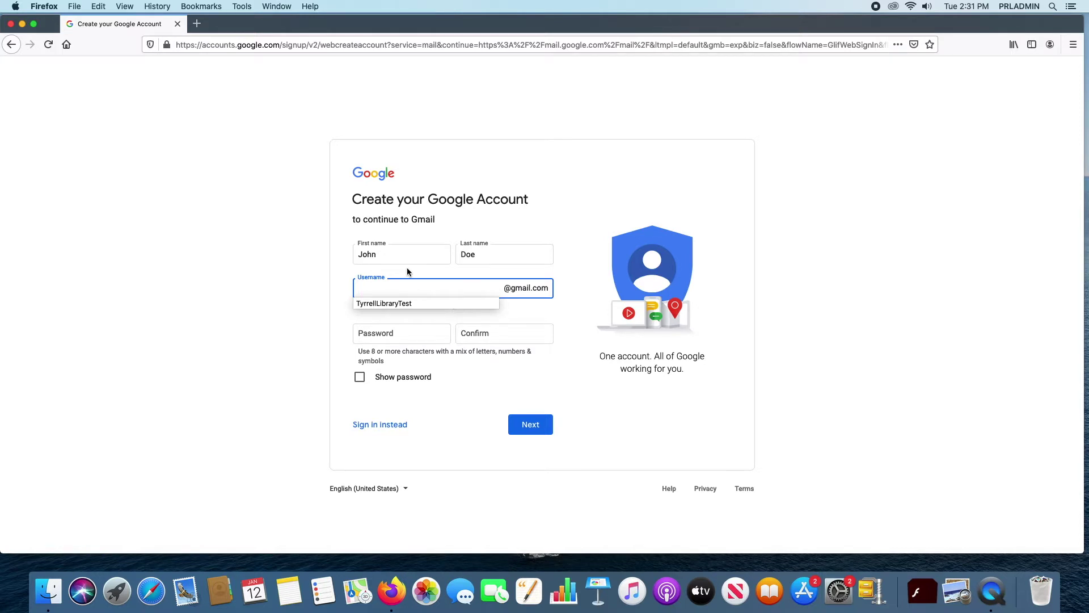
type("john")
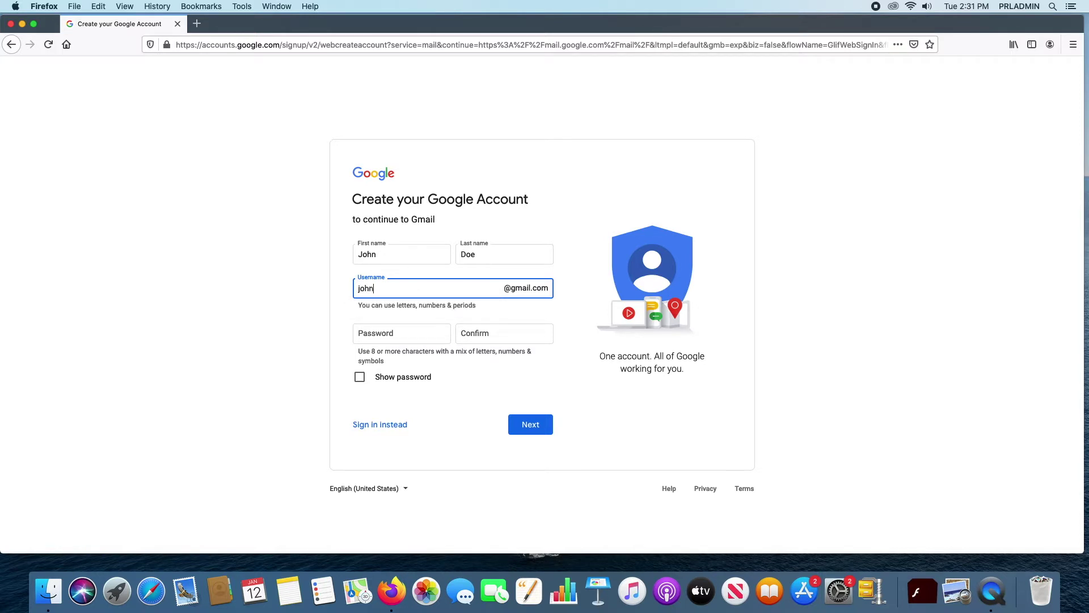
type("doe")
left_click(584, 305)
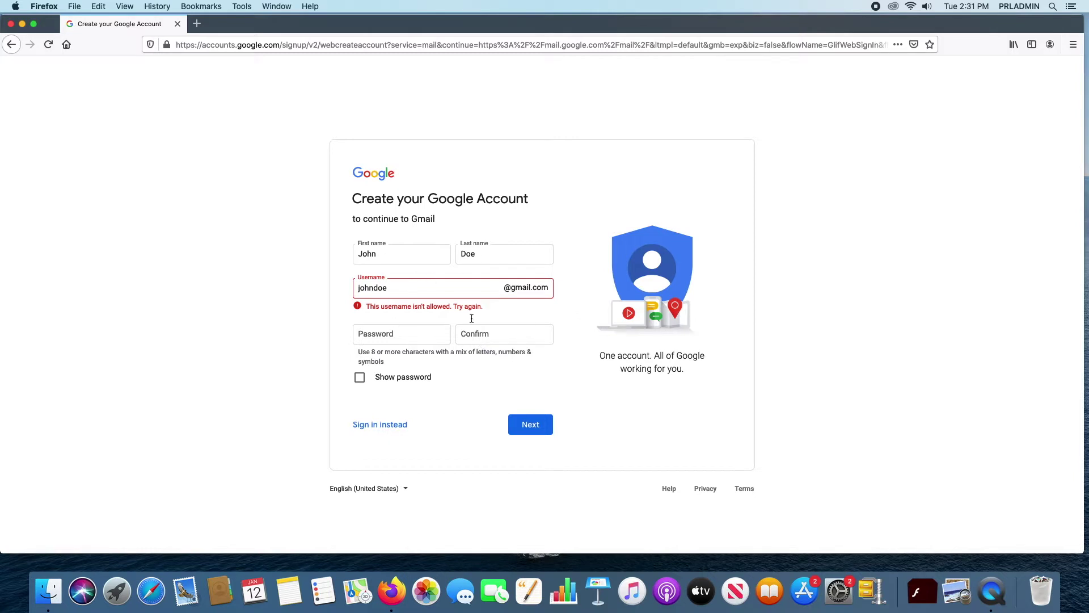
left_click_drag(416, 291, 281, 291)
key("BackSpace")
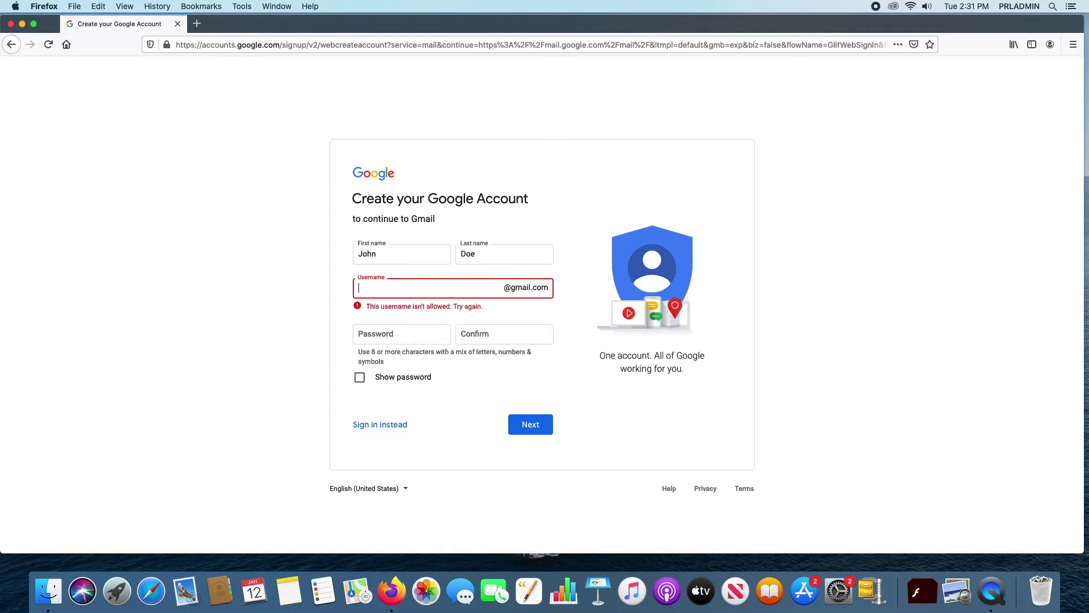
type("T")
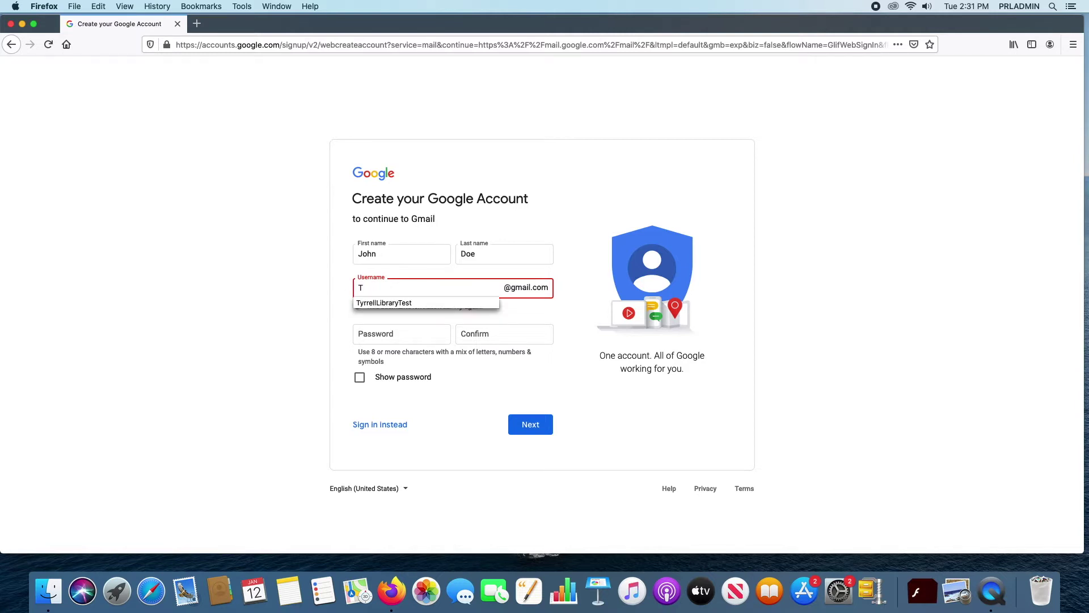
left_click(402, 302)
left_click(573, 315)
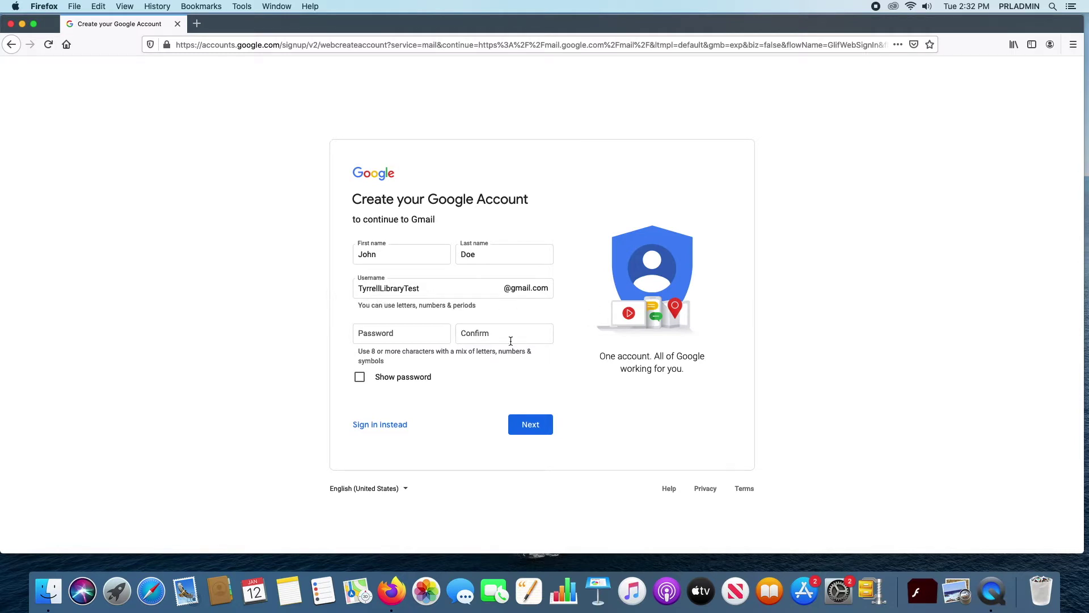
Step: Type the account password and begin typing its confirmation
left_click(380, 338)
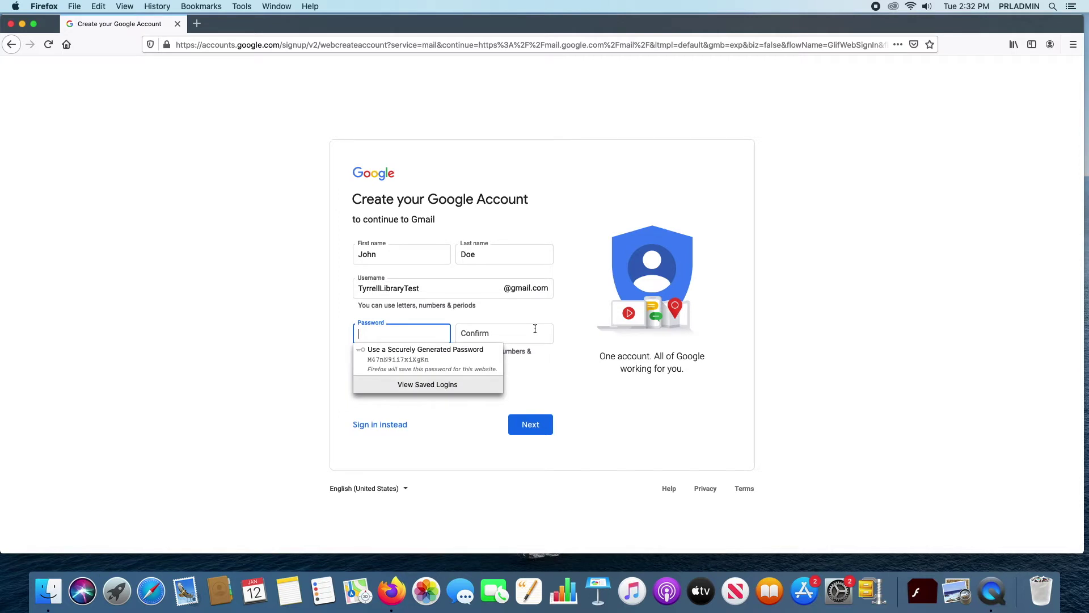
type("P")
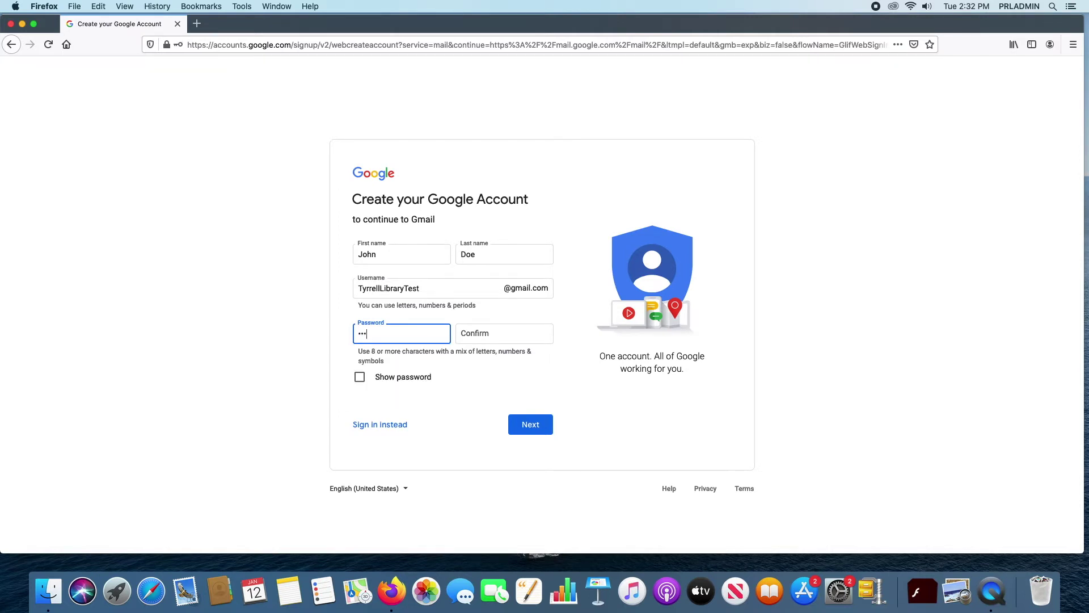
type("assword12")
key("Tab")
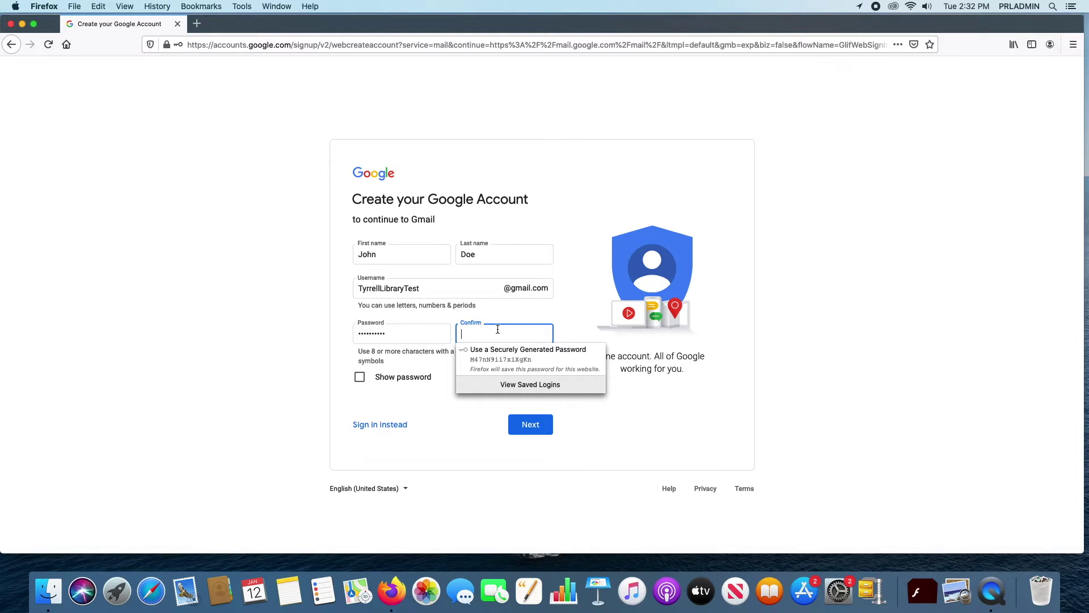
type("P")
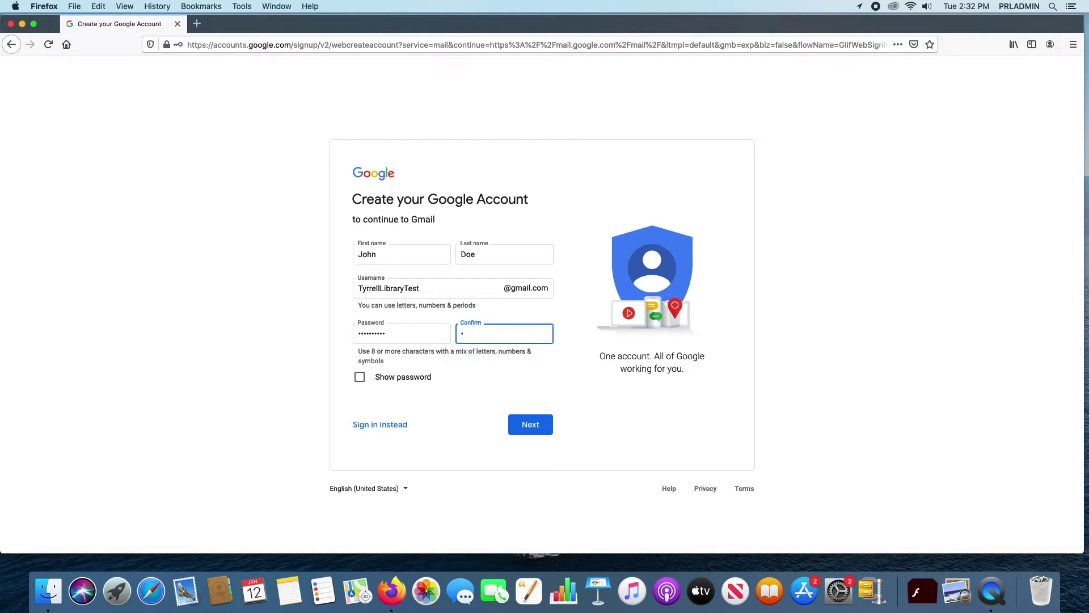
type("o")
Step: Submit the name, username and password, then dismiss the phone country code list
left_click(542, 431)
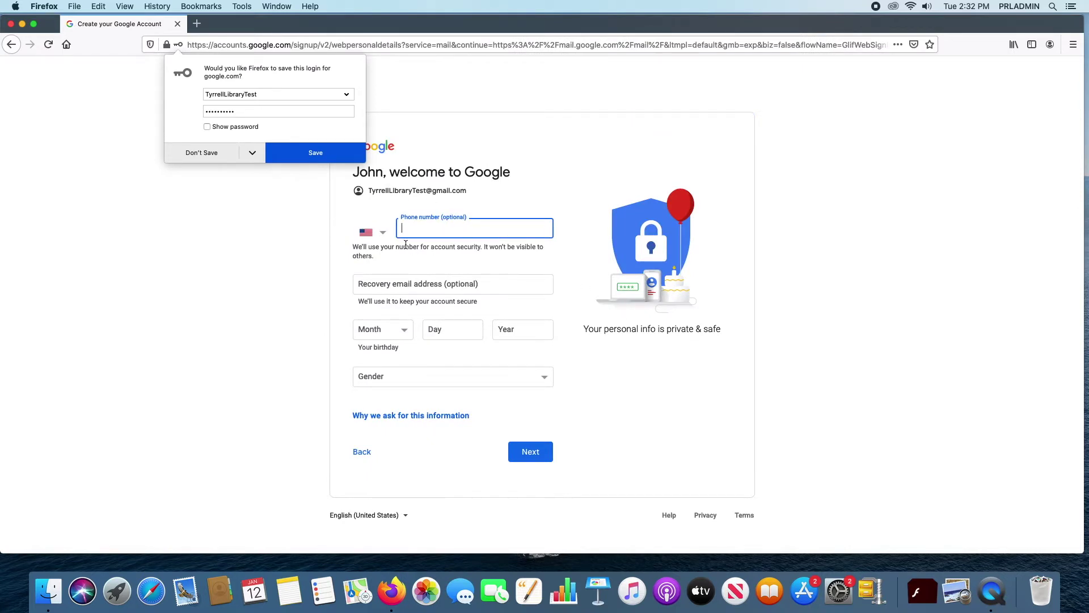
left_click(381, 234)
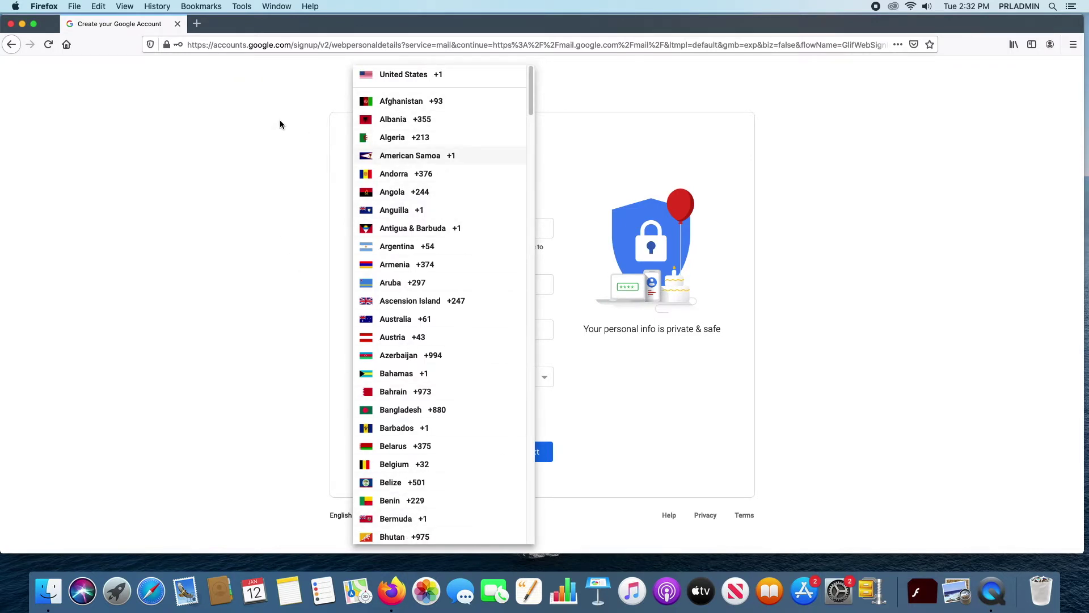
left_click(278, 114)
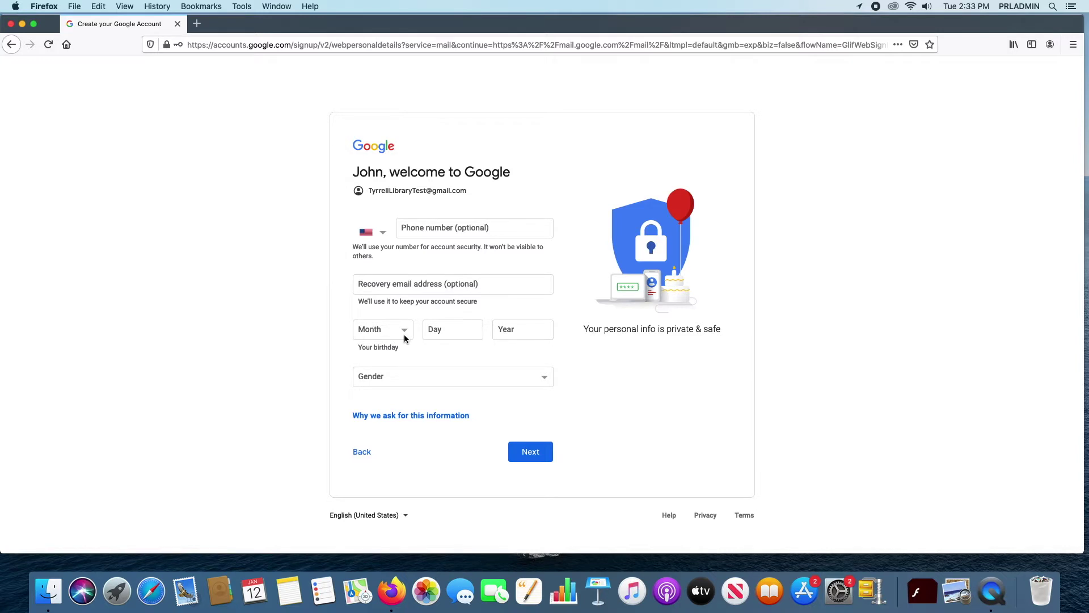
Step: Set the birthday to January 1, 1980
left_click(405, 334)
left_click(379, 345)
left_click(436, 330)
type("1")
left_click(514, 326)
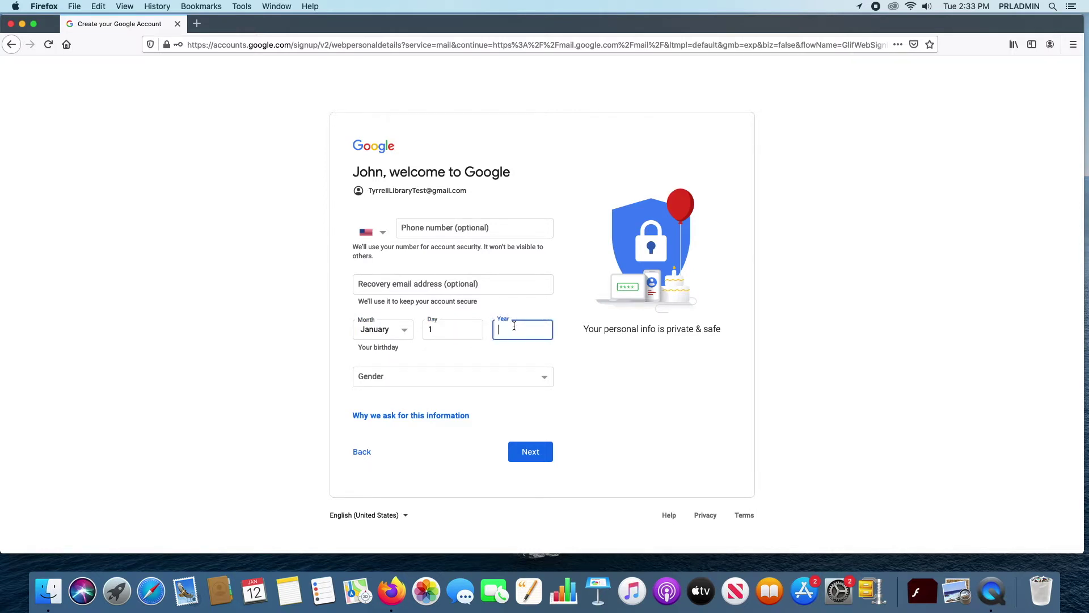
type("1980")
Step: Choose Rather not say as the gender and submit the personal details
left_click(543, 378)
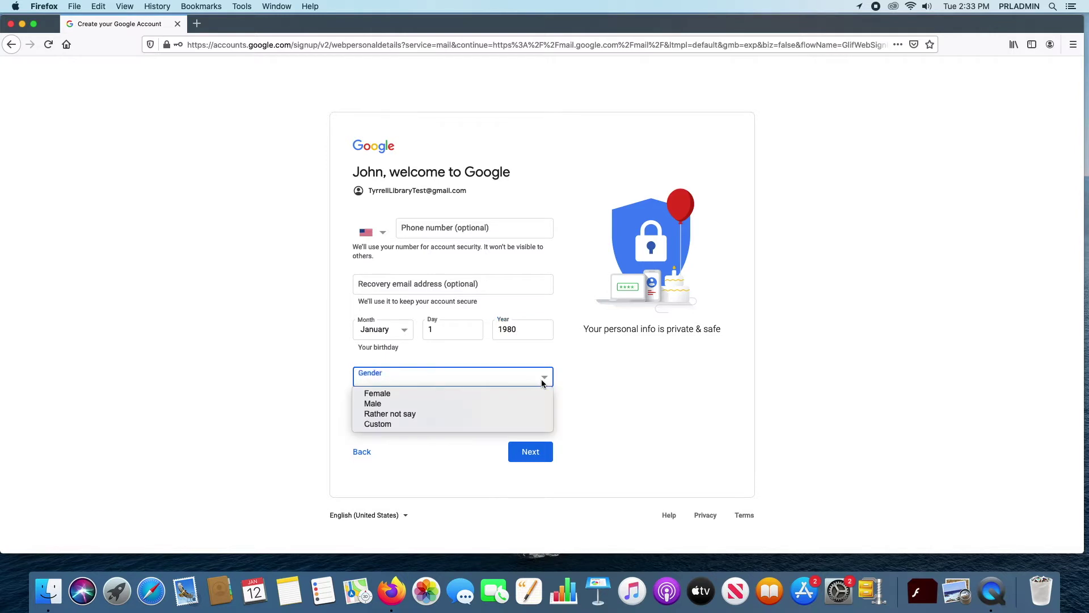
left_click(405, 405)
left_click(526, 377)
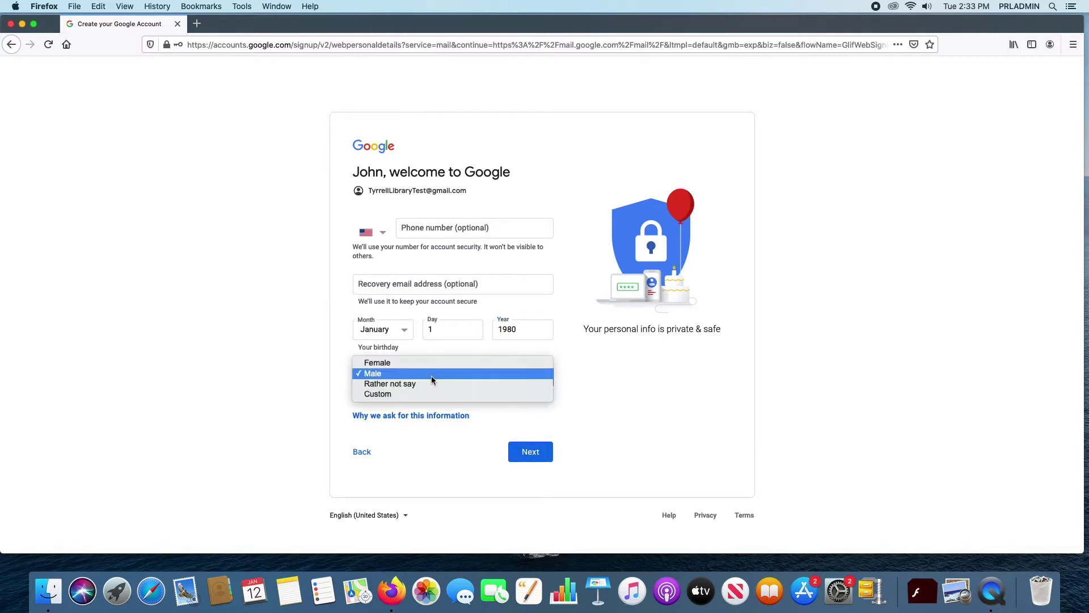
left_click(413, 386)
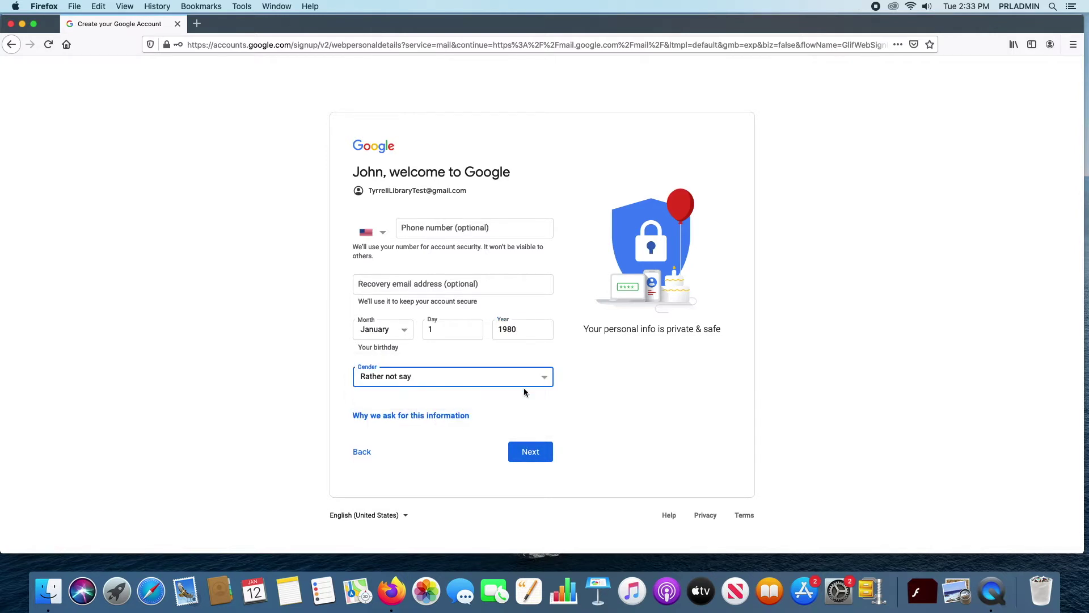
left_click(528, 451)
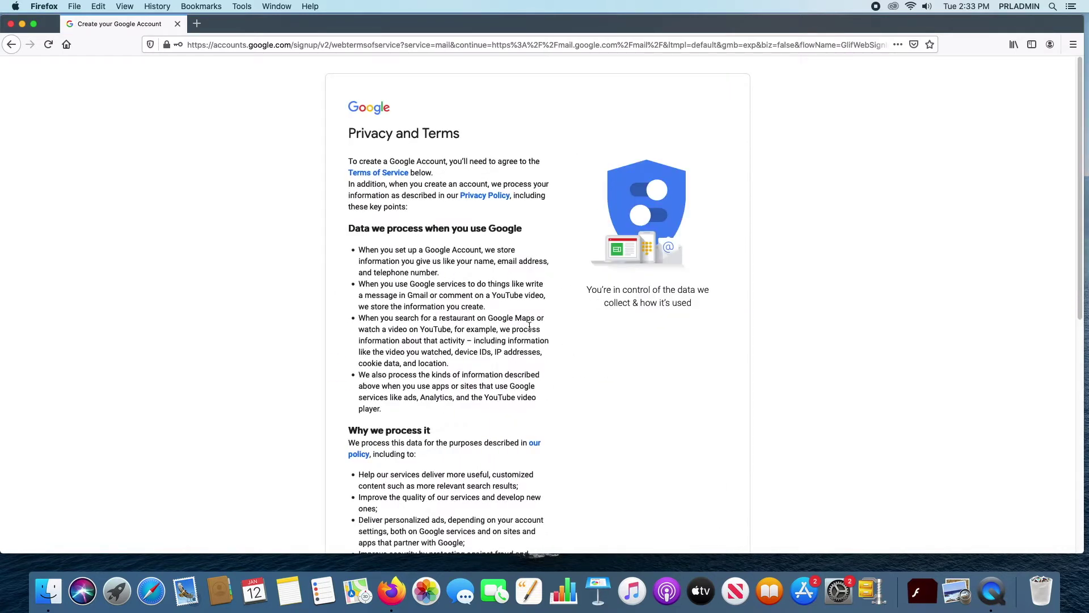
Step: Scroll through the Privacy and Terms page, then cancel back to the details form
scroll(561, 354, "down", 10)
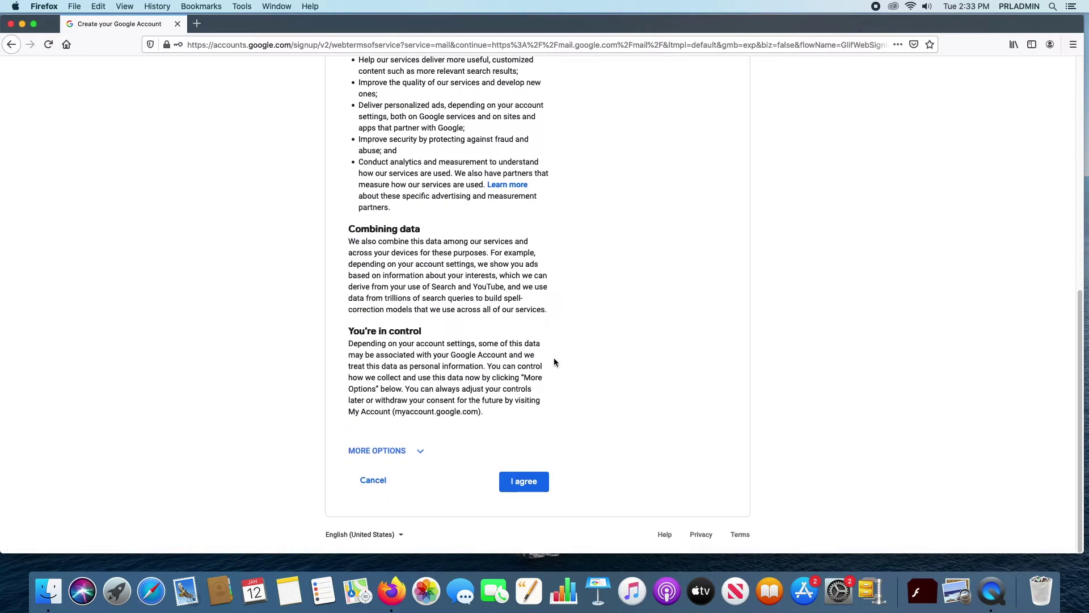
scroll(554, 361, "up", 10)
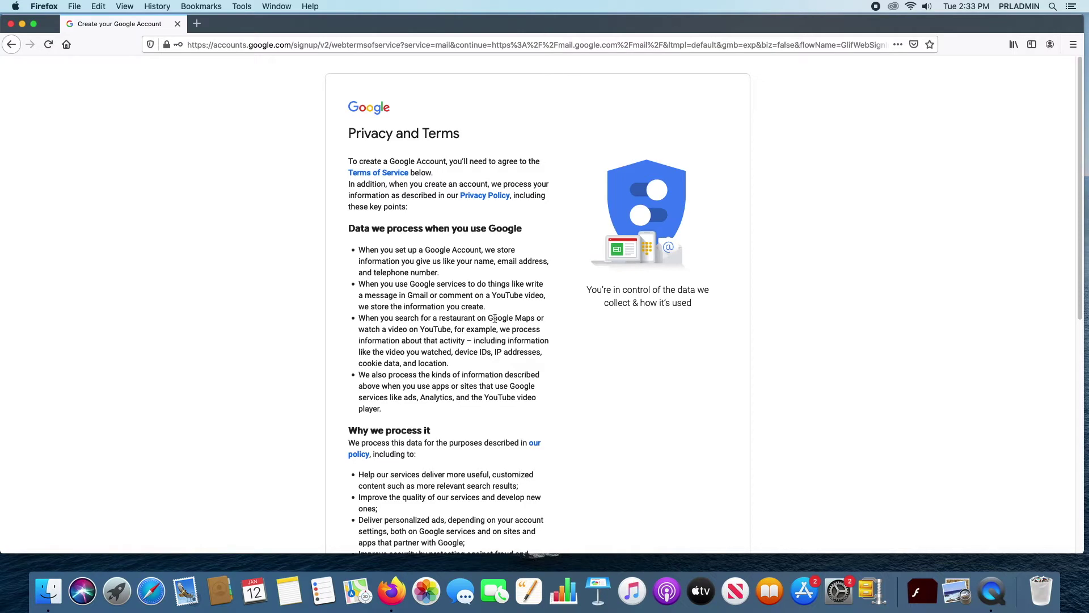
scroll(486, 351, "down", 10)
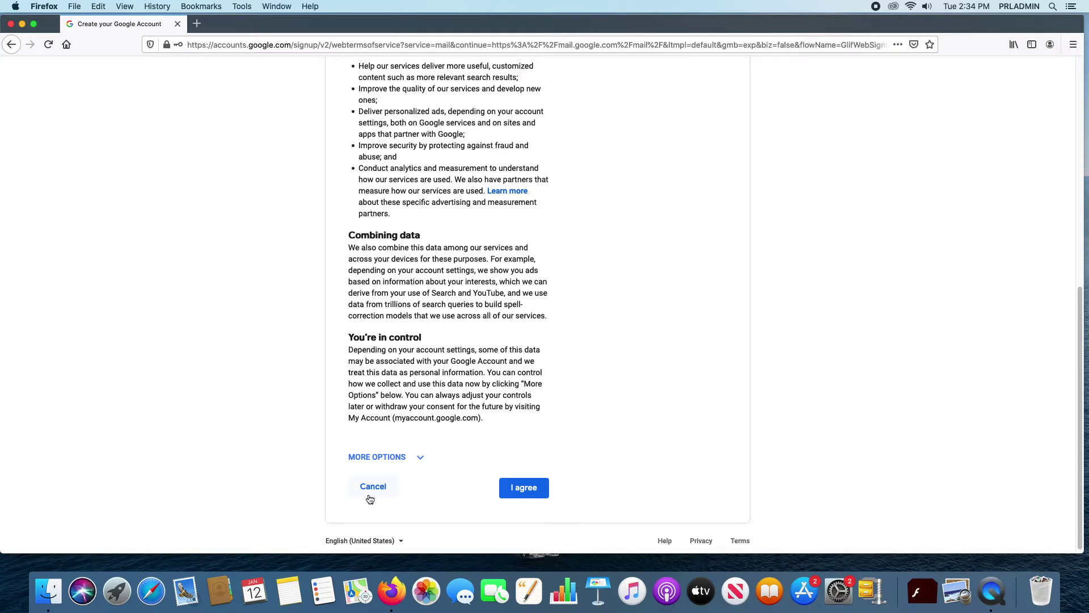
left_click(371, 496)
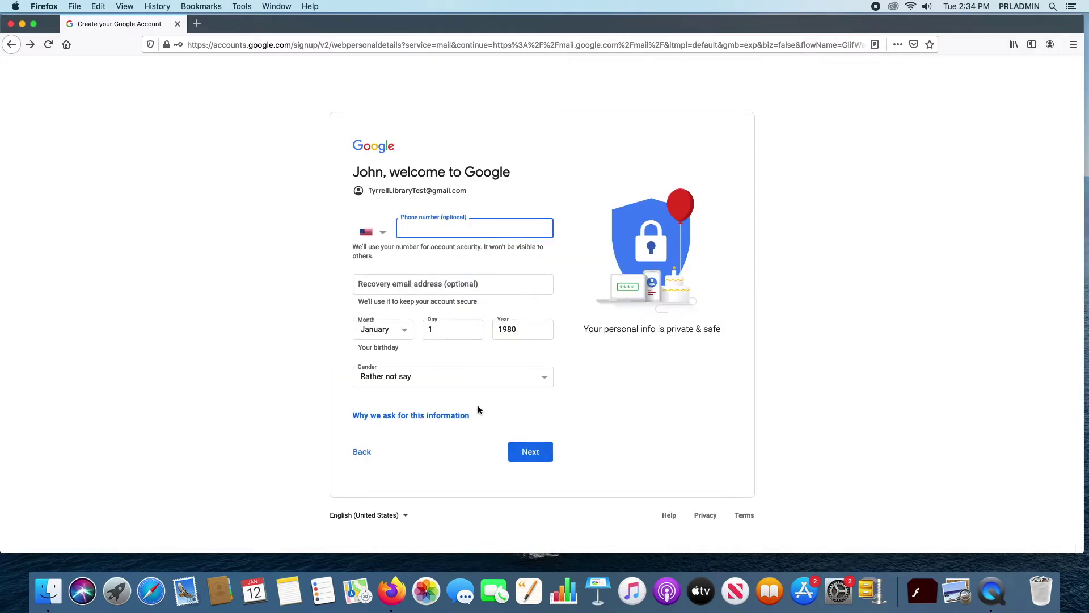
Step: Switch to Sign in instead and log into the library account without saving the login
left_click(361, 453)
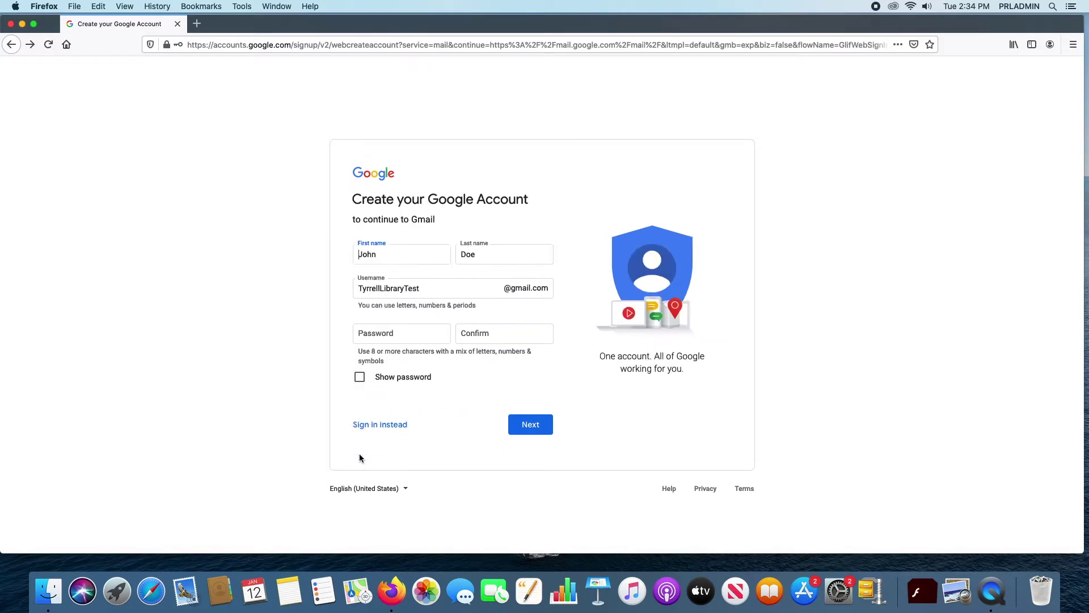
left_click(380, 425)
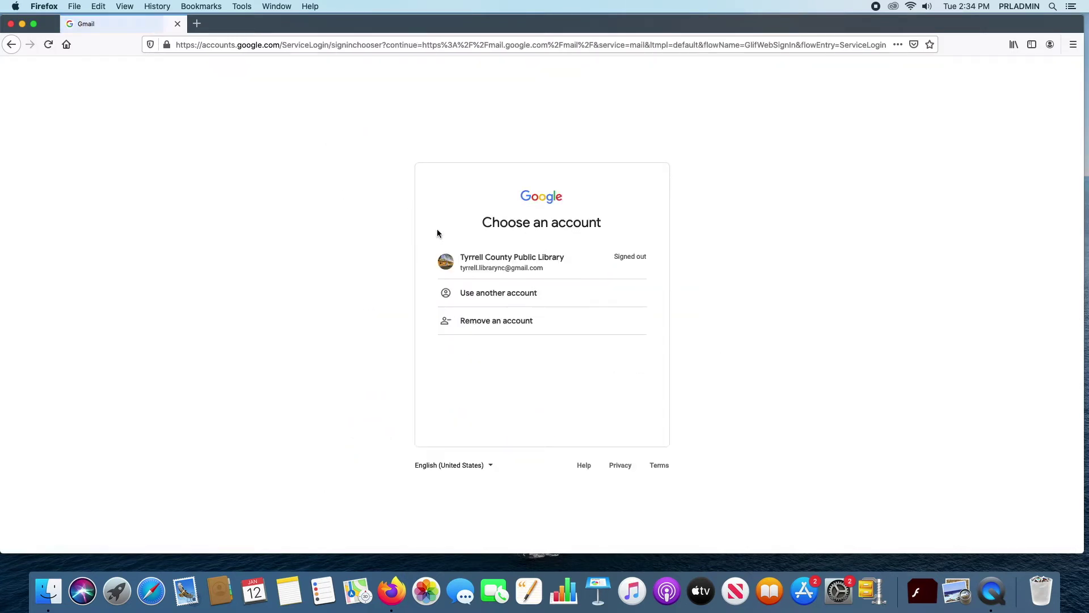
left_click(536, 268)
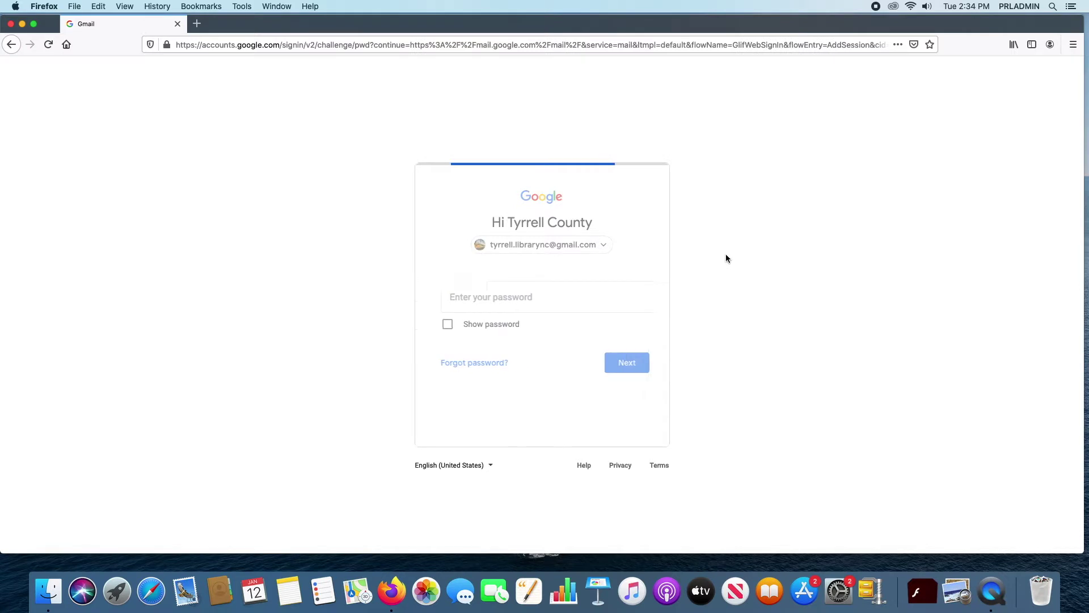
type("•••••••••")
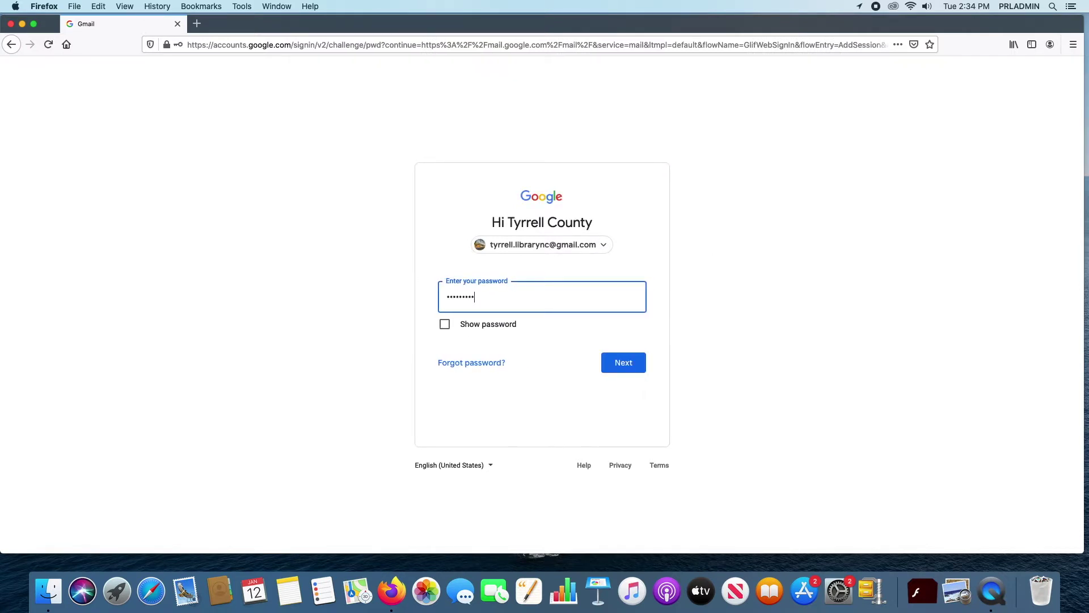
type("••••")
key("Return")
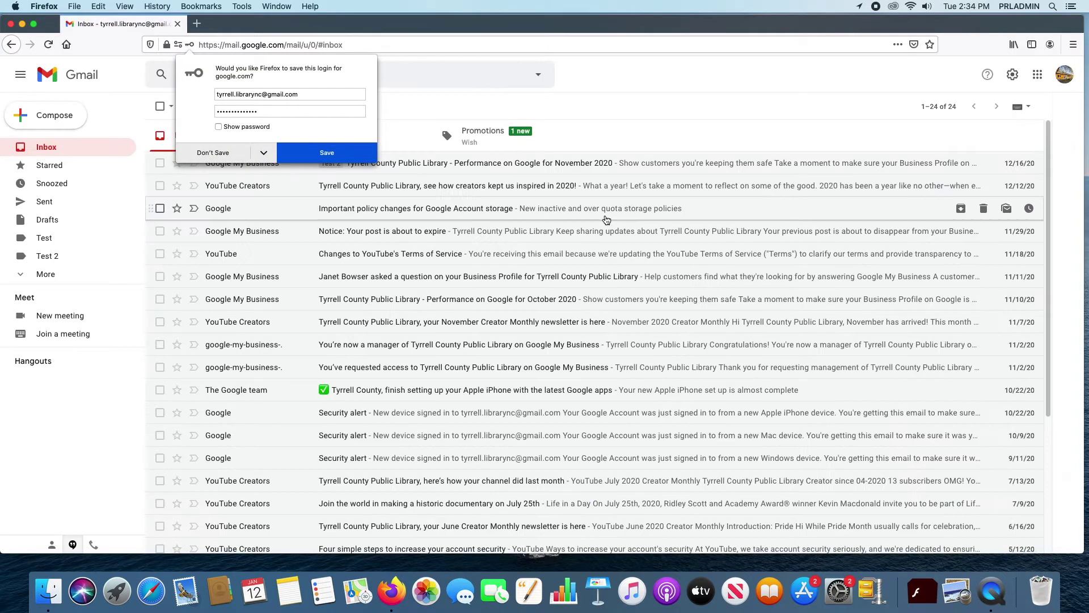
left_click(232, 153)
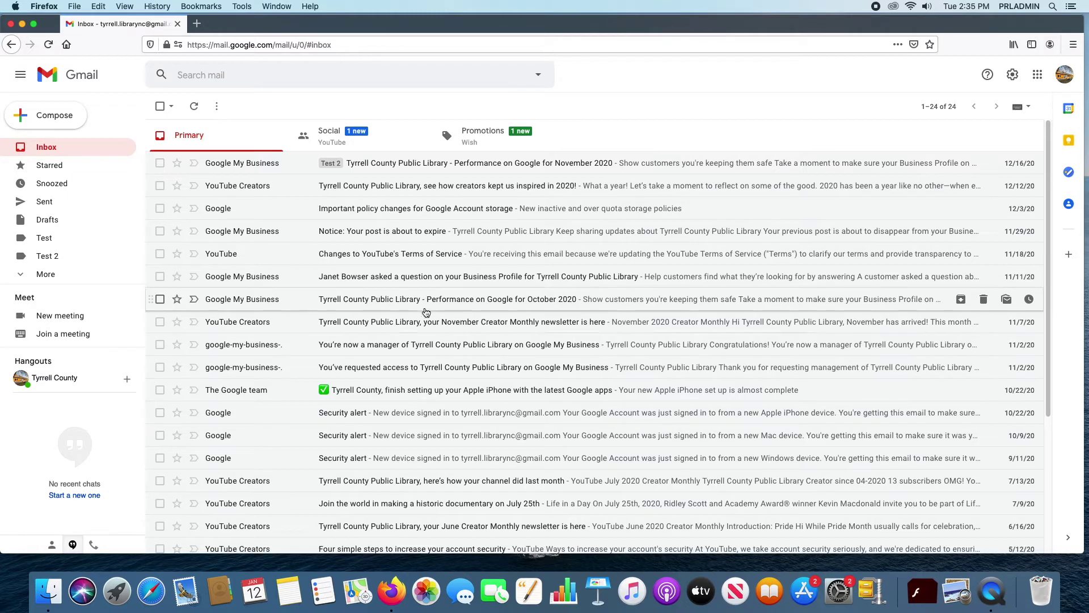
scroll(429, 304, "down", 5)
scroll(431, 306, "up", 5)
left_click(400, 139)
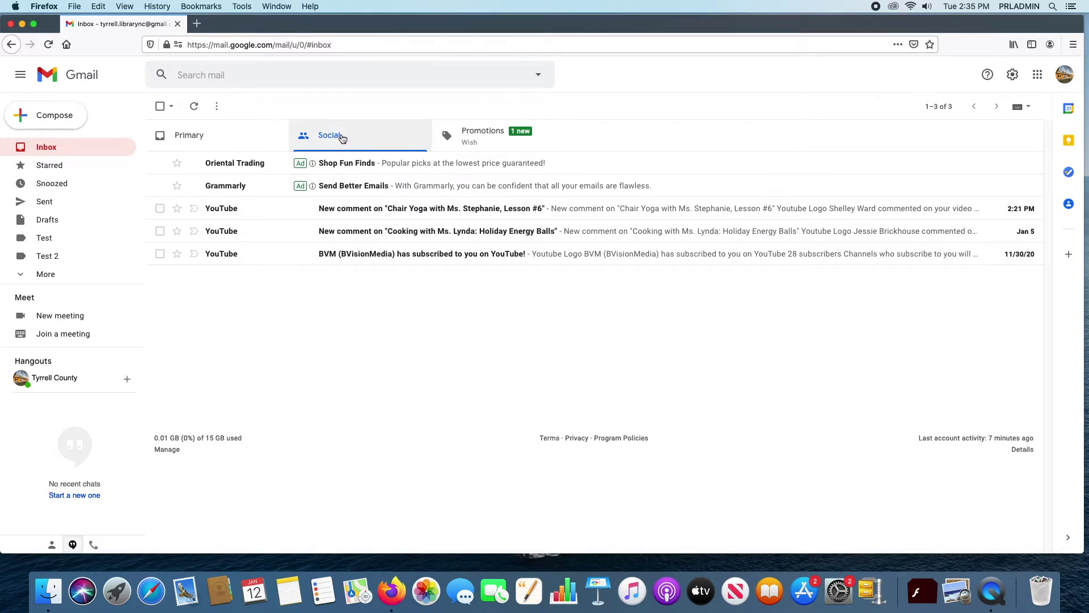
left_click(451, 134)
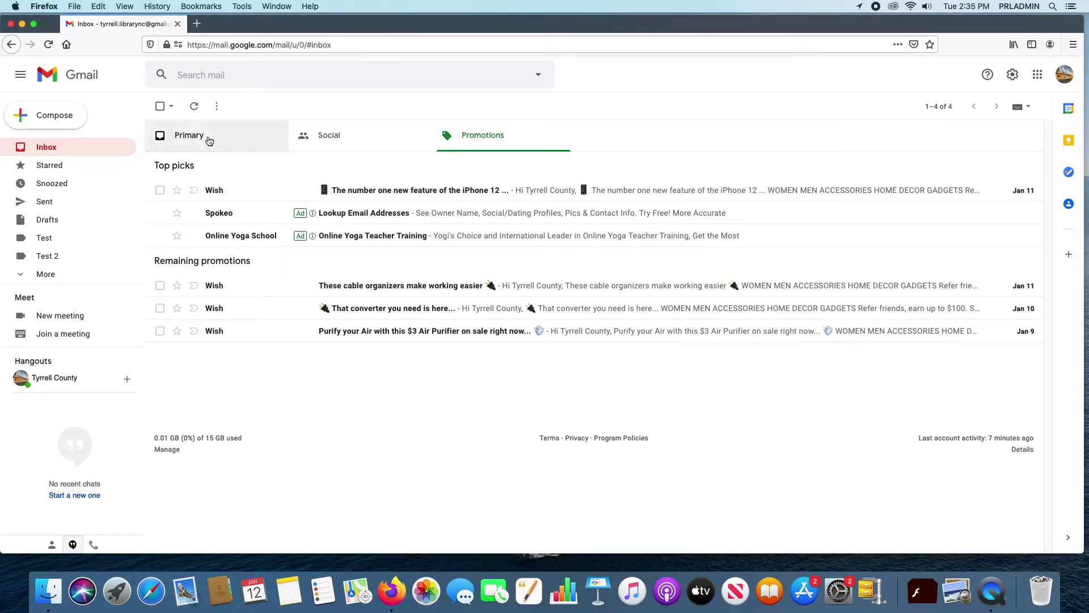
left_click(348, 138)
left_click(465, 143)
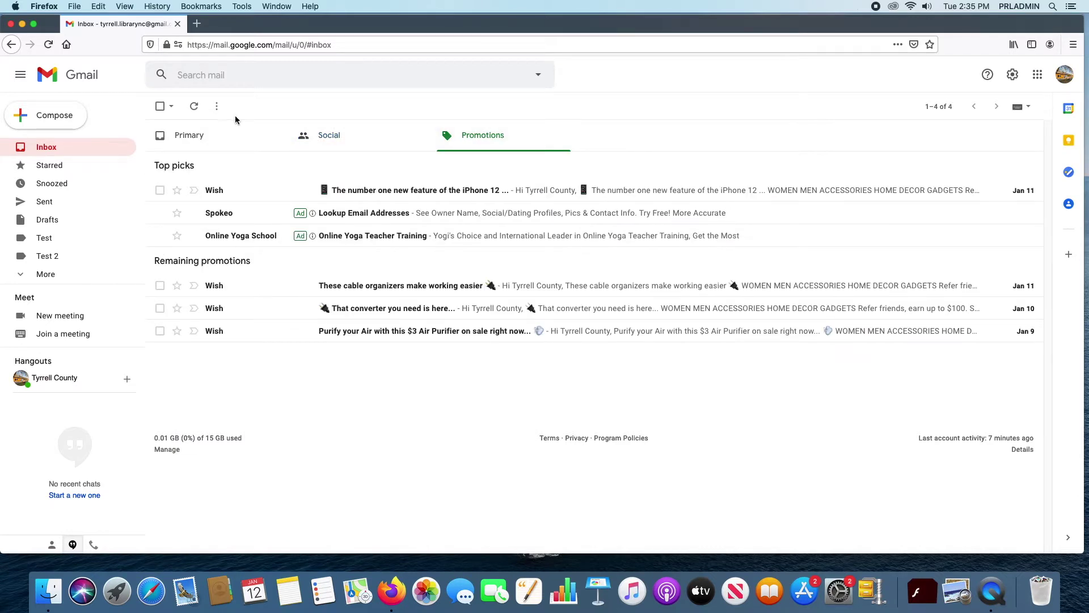
left_click(214, 135)
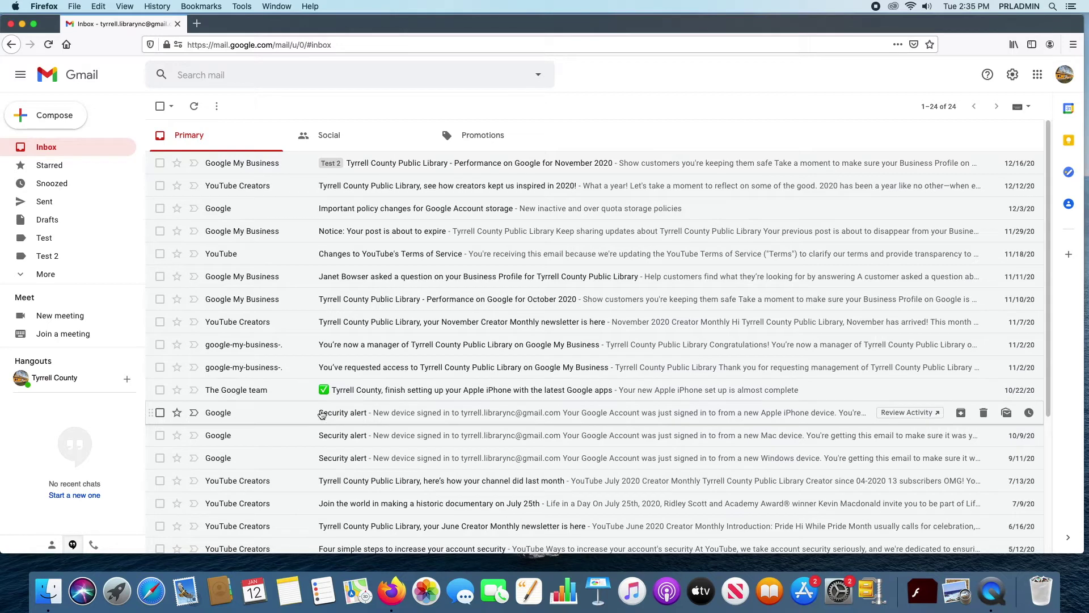
left_click(368, 135)
left_click(502, 135)
left_click(230, 137)
left_click(344, 137)
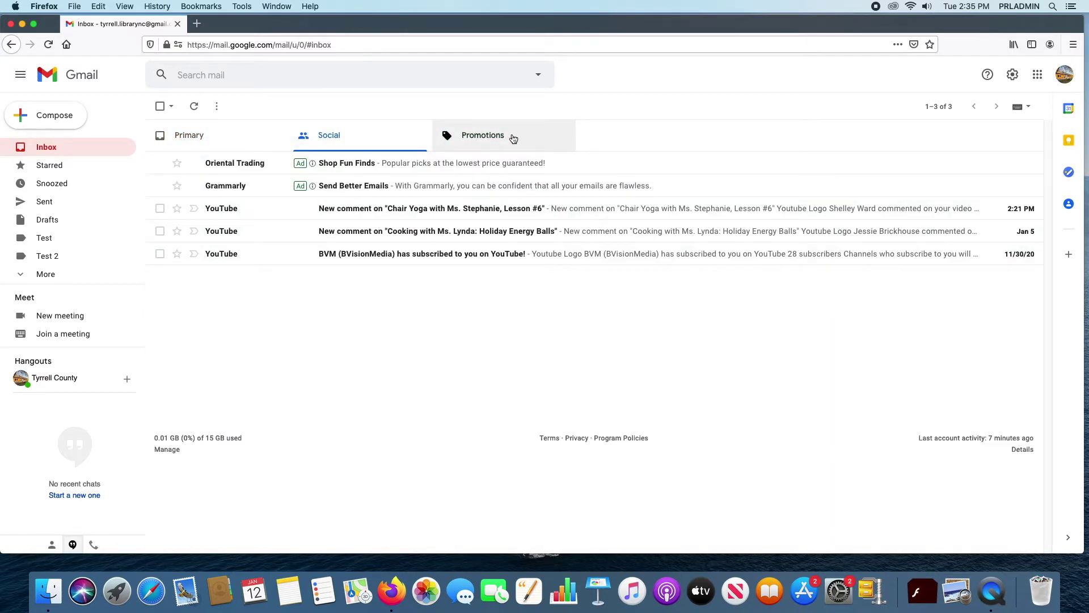
left_click(508, 137)
left_click(227, 142)
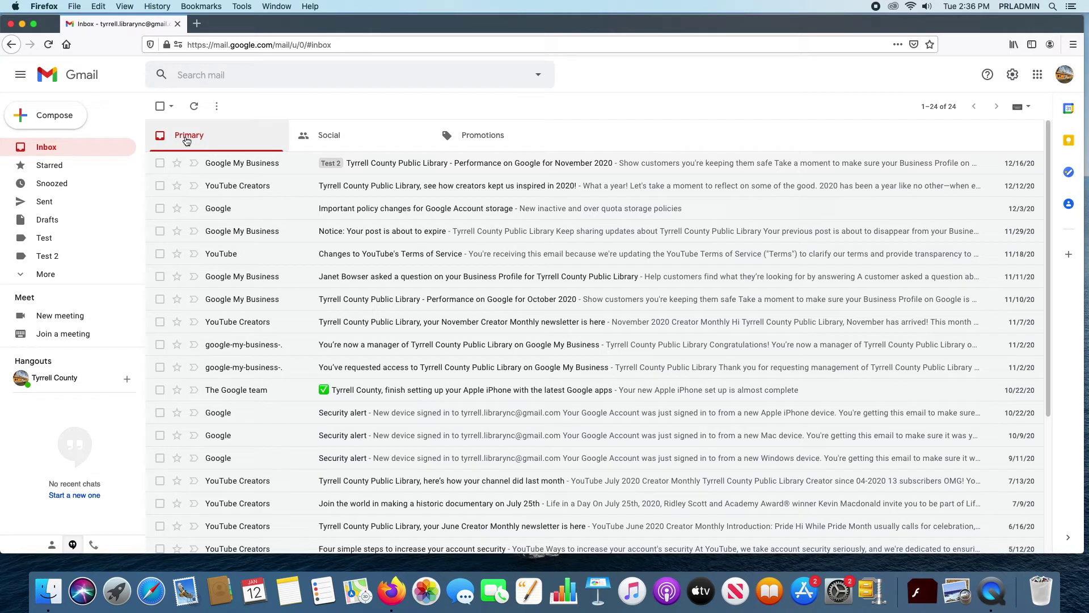
left_click(160, 108)
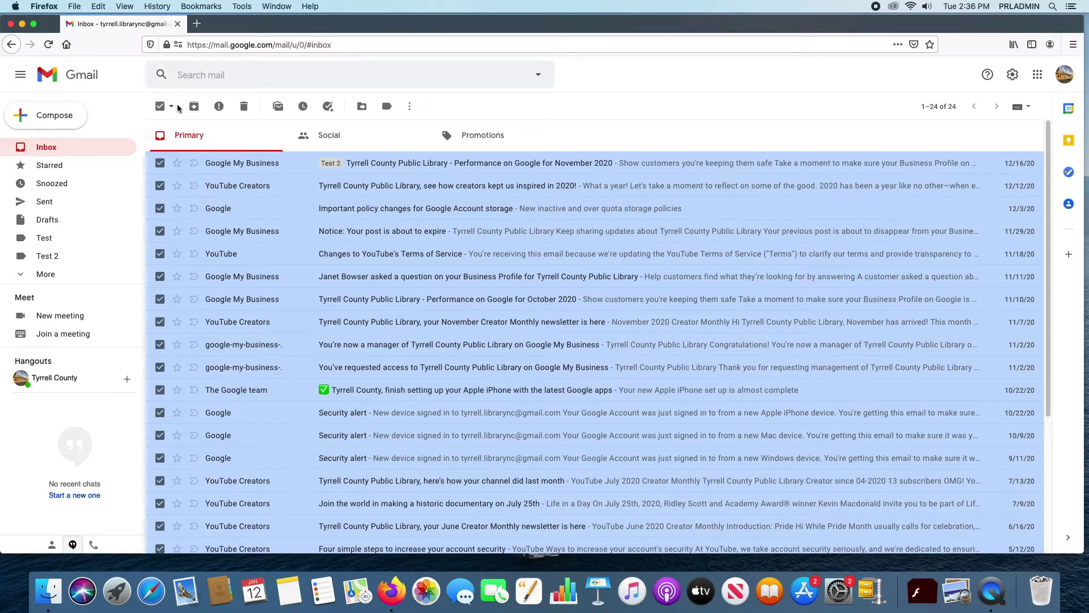
left_click(173, 107)
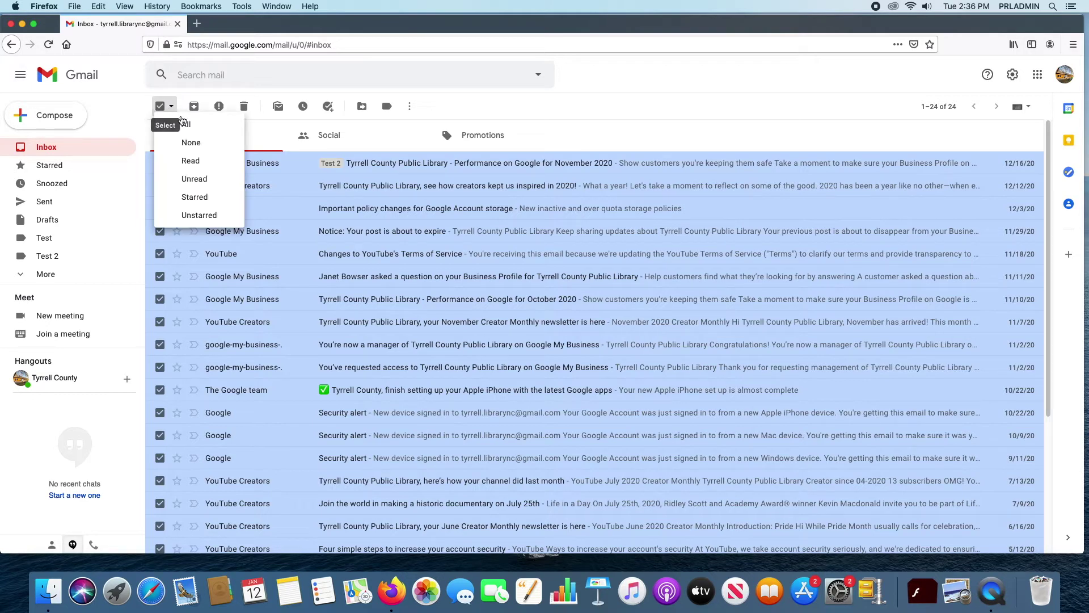
left_click(187, 143)
left_click(170, 107)
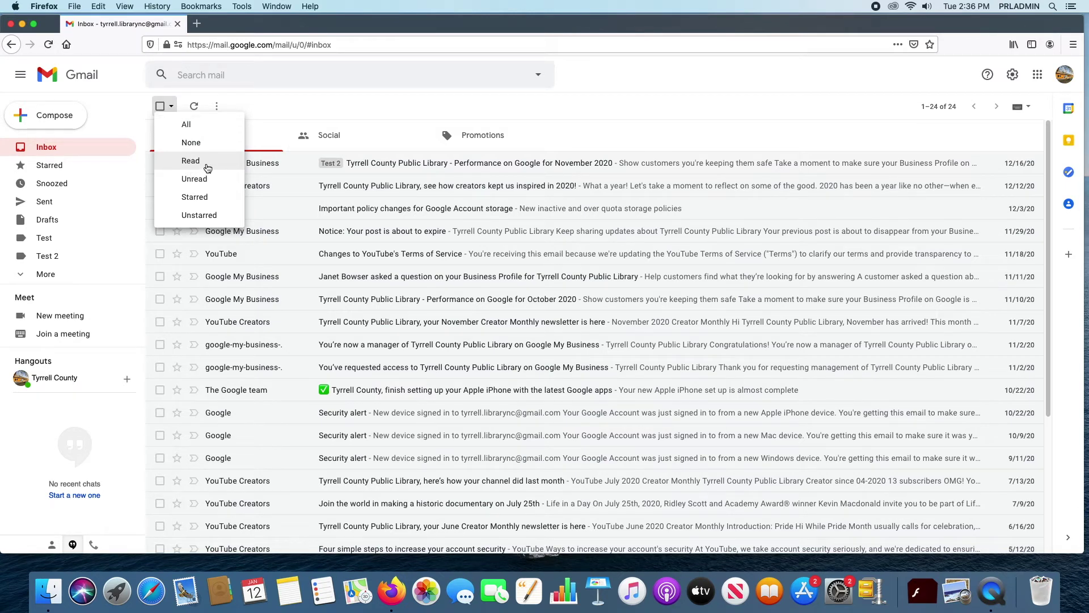
left_click(190, 162)
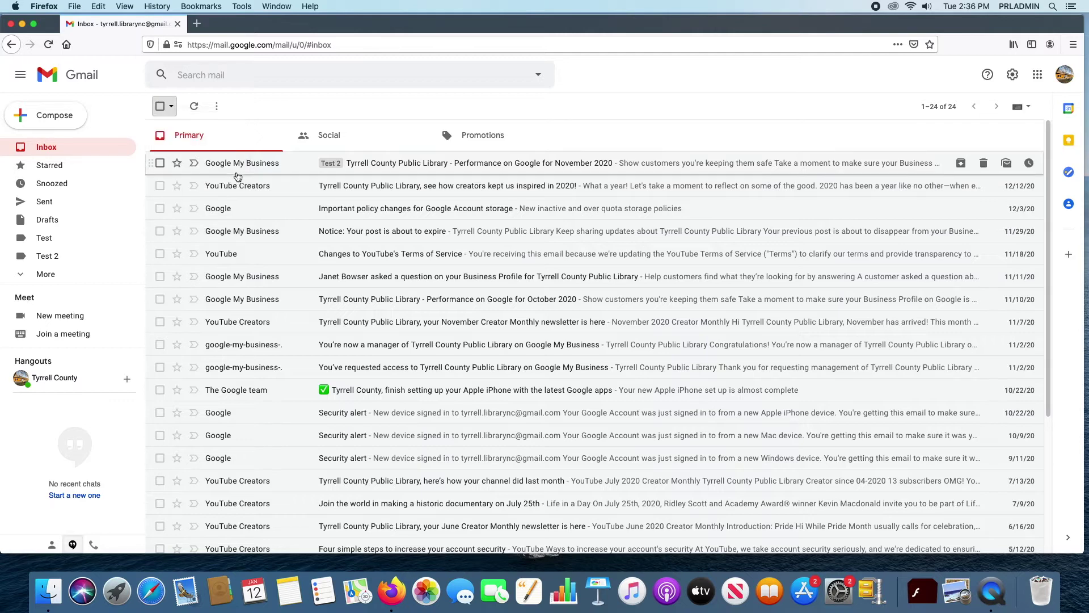
left_click(160, 108)
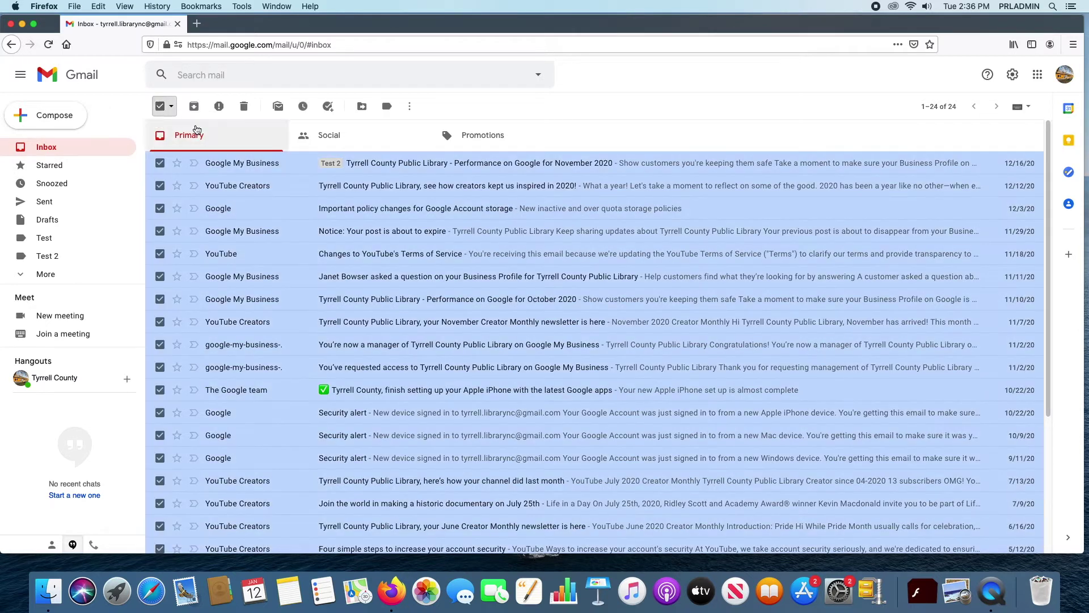
left_click(170, 106)
left_click(196, 183)
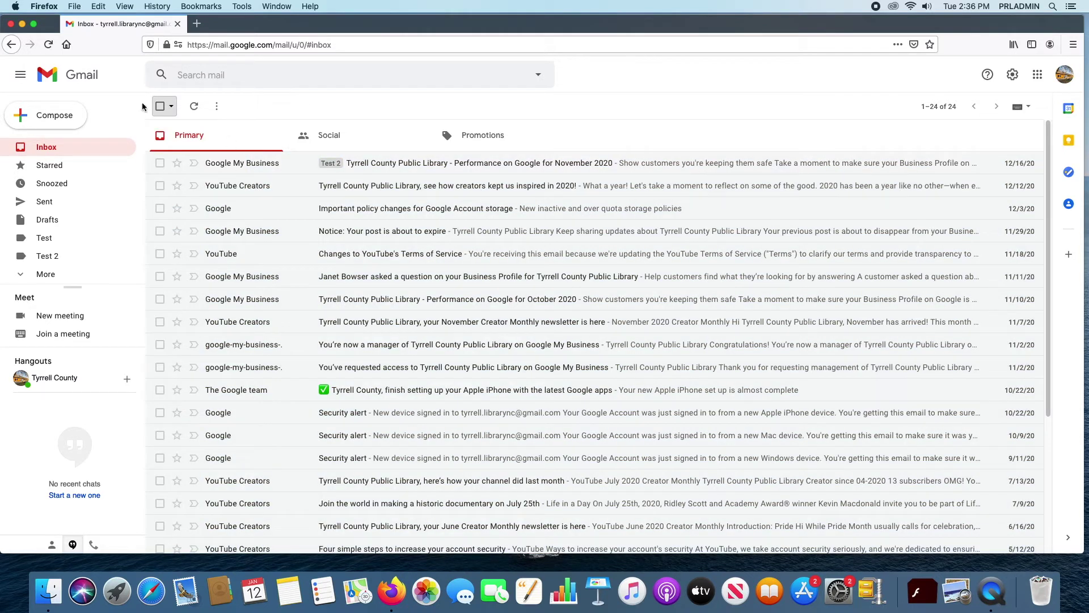
left_click(171, 106)
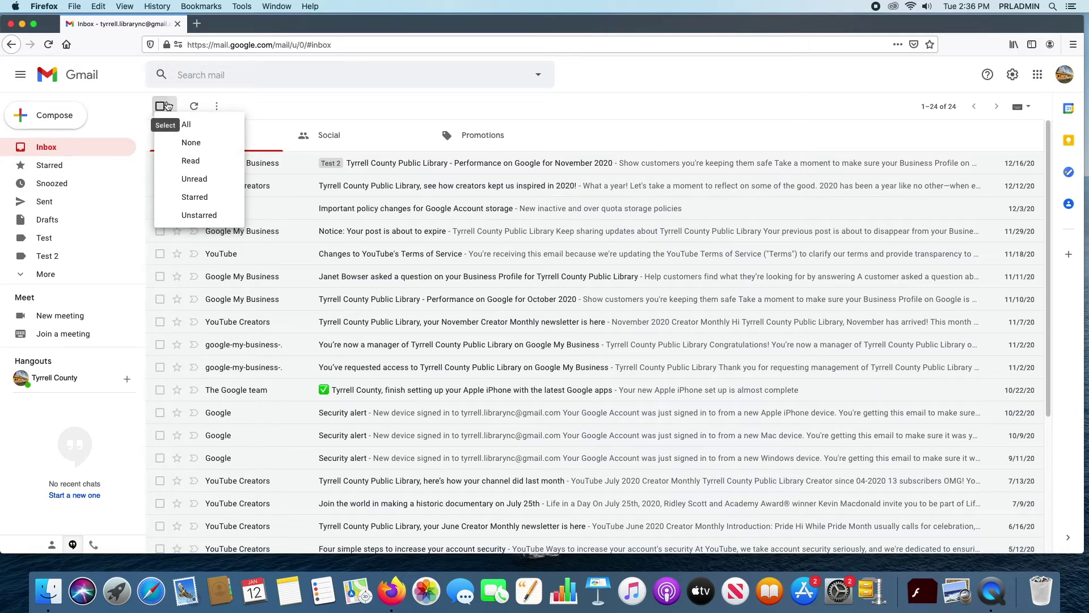
left_click(193, 161)
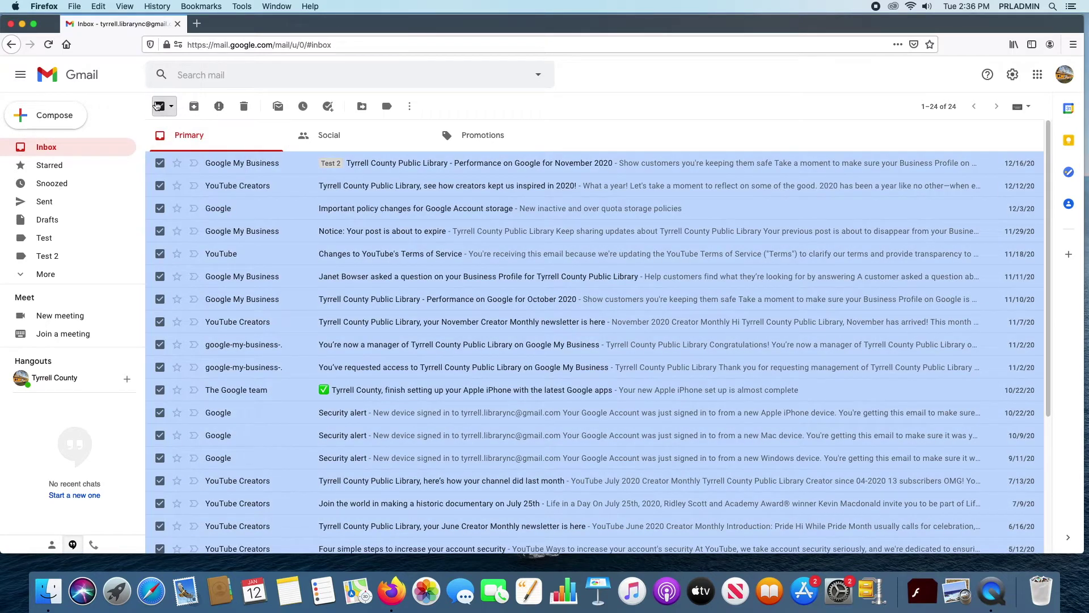
left_click(160, 106)
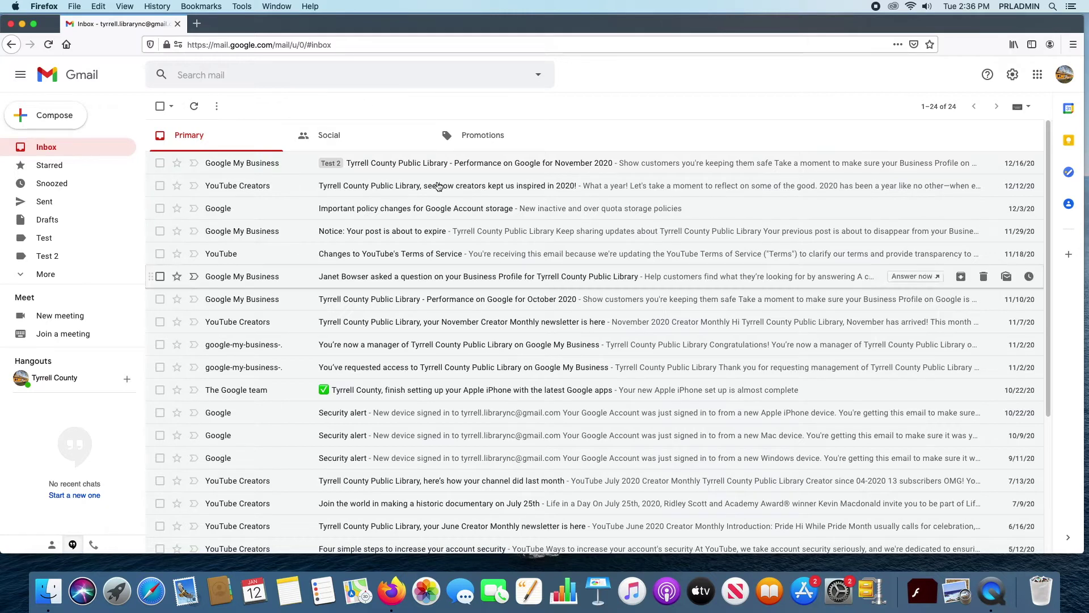
left_click(193, 114)
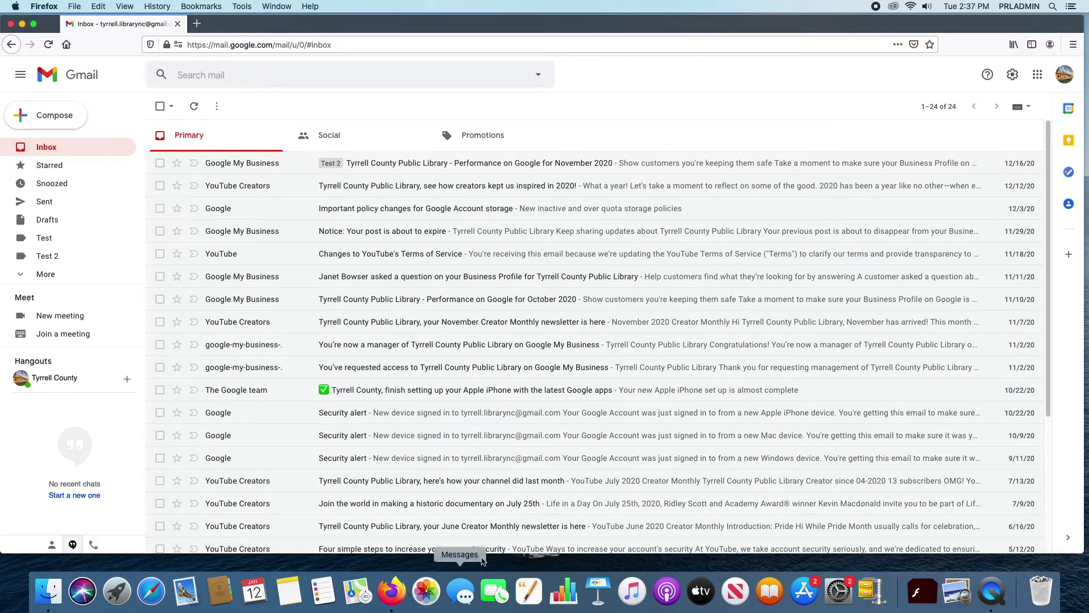
scroll(581, 394, "down", 3)
scroll(549, 382, "up", 4)
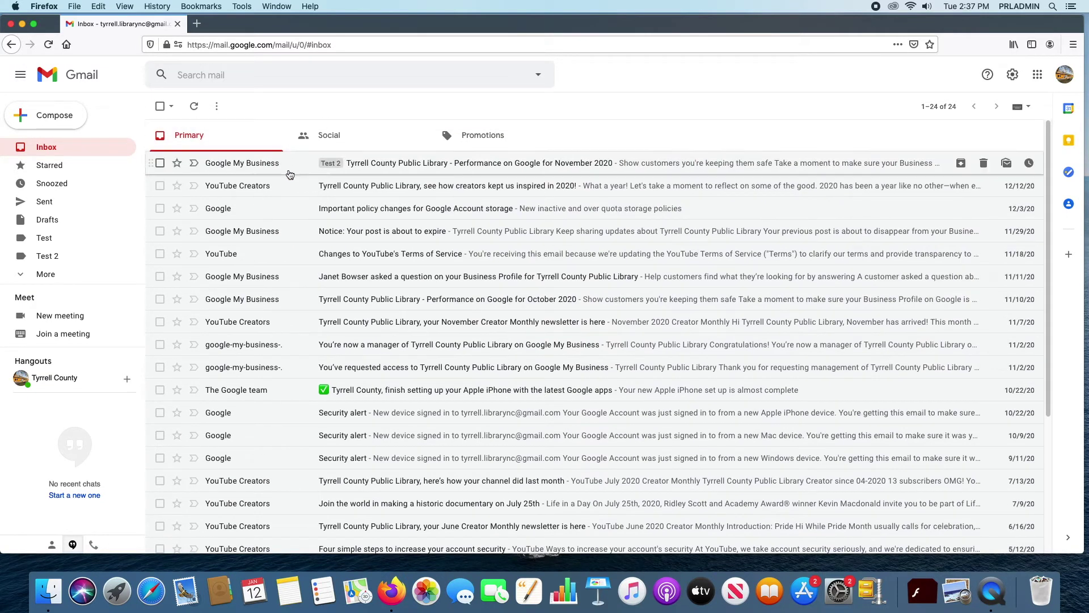
Step: Open the November 2020 performance email, then return to the inbox list
mouse_move(269, 166)
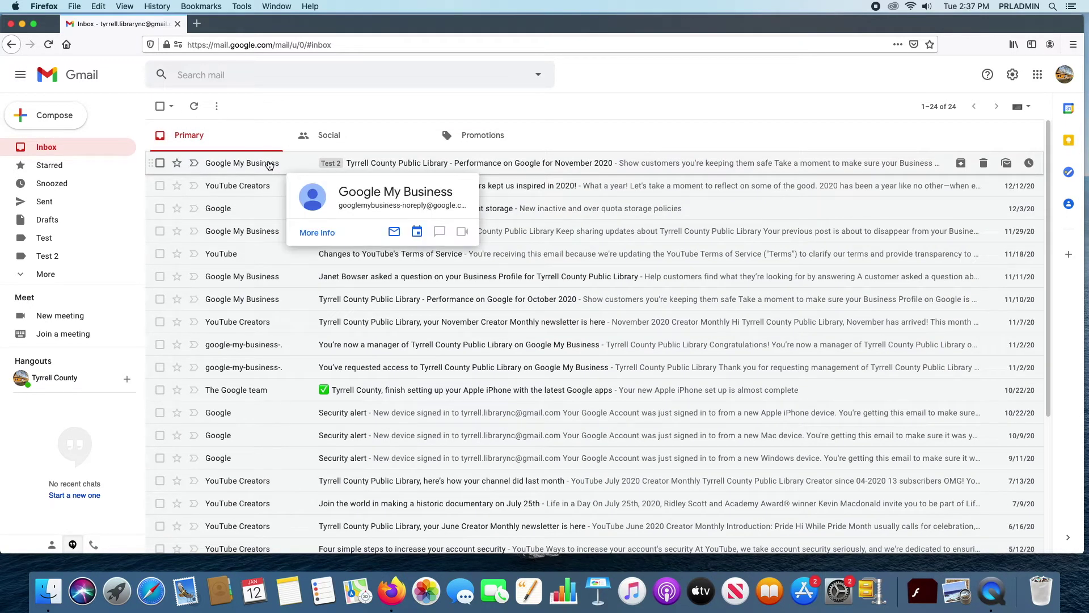
left_click(269, 164)
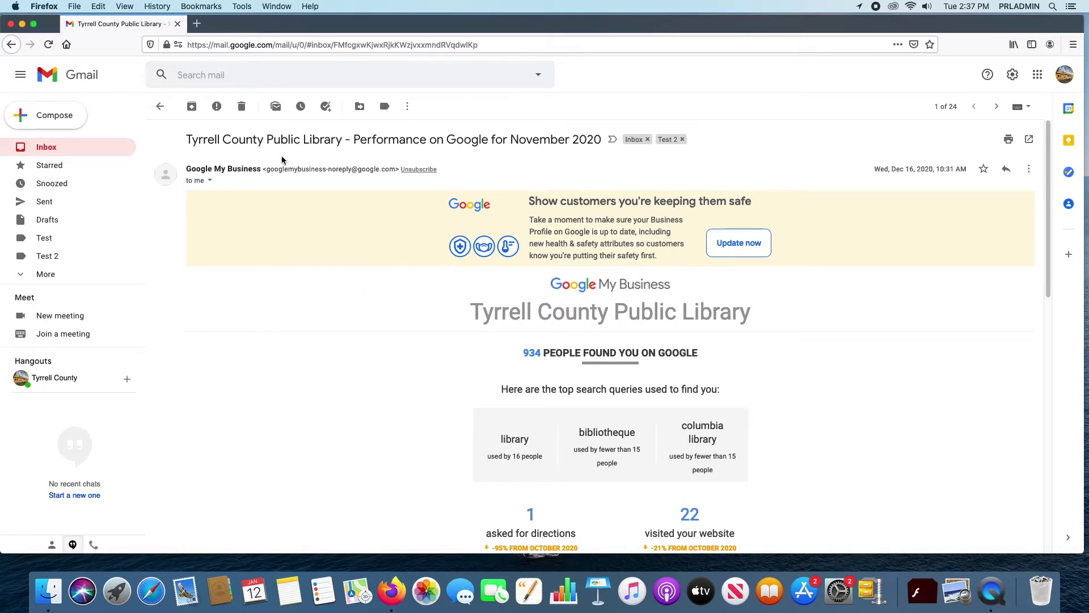
mouse_move(201, 171)
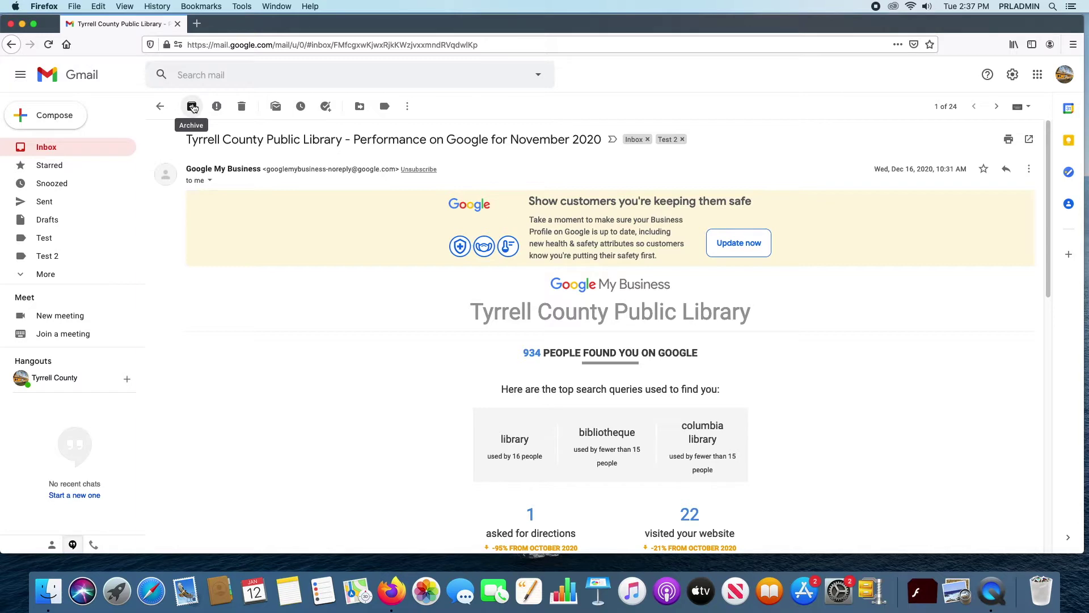
left_click(160, 108)
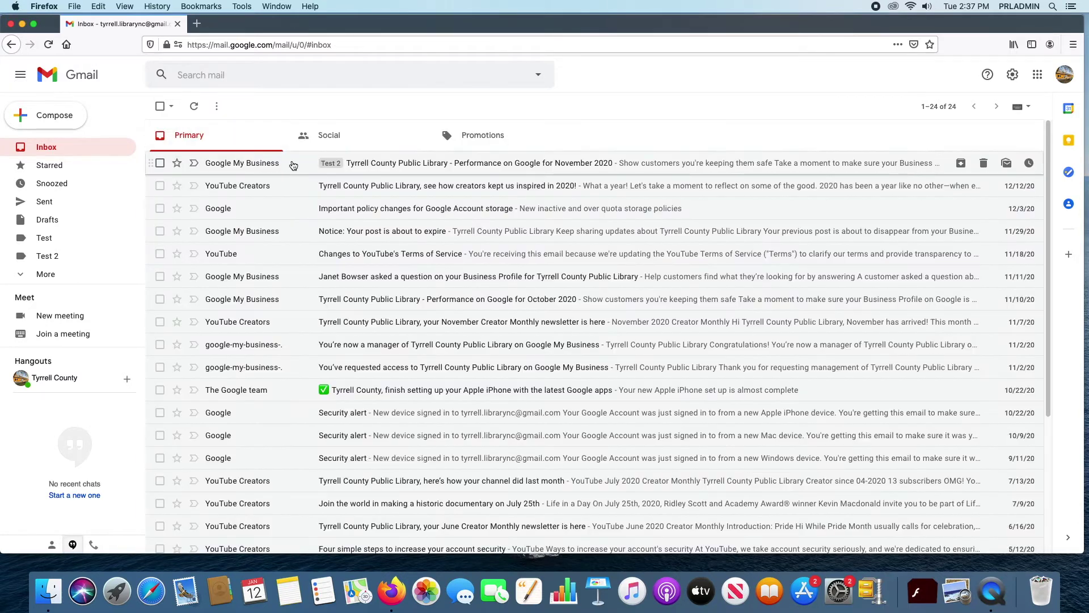
Step: Archive the YouTube Creators email about creators keeping us inspired in 2020
left_click(160, 164)
left_click(406, 169)
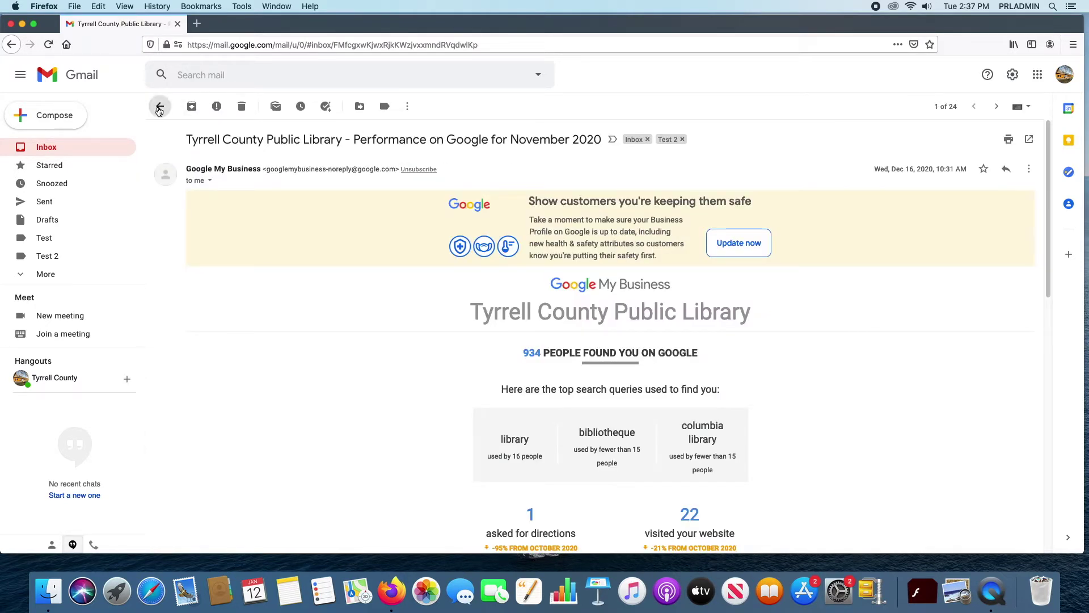
left_click(160, 106)
left_click(391, 187)
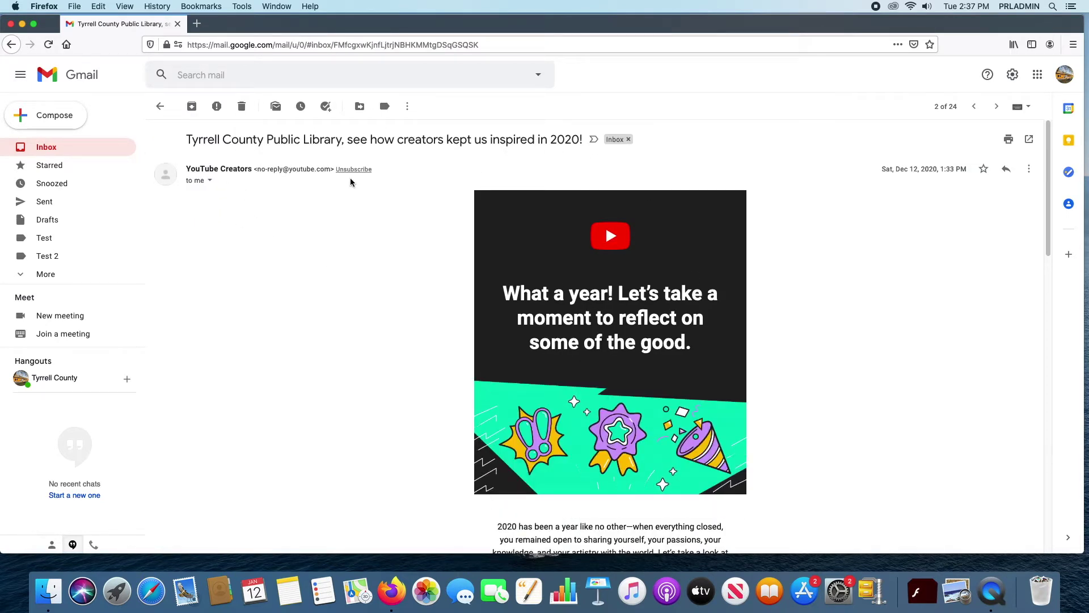
left_click(193, 108)
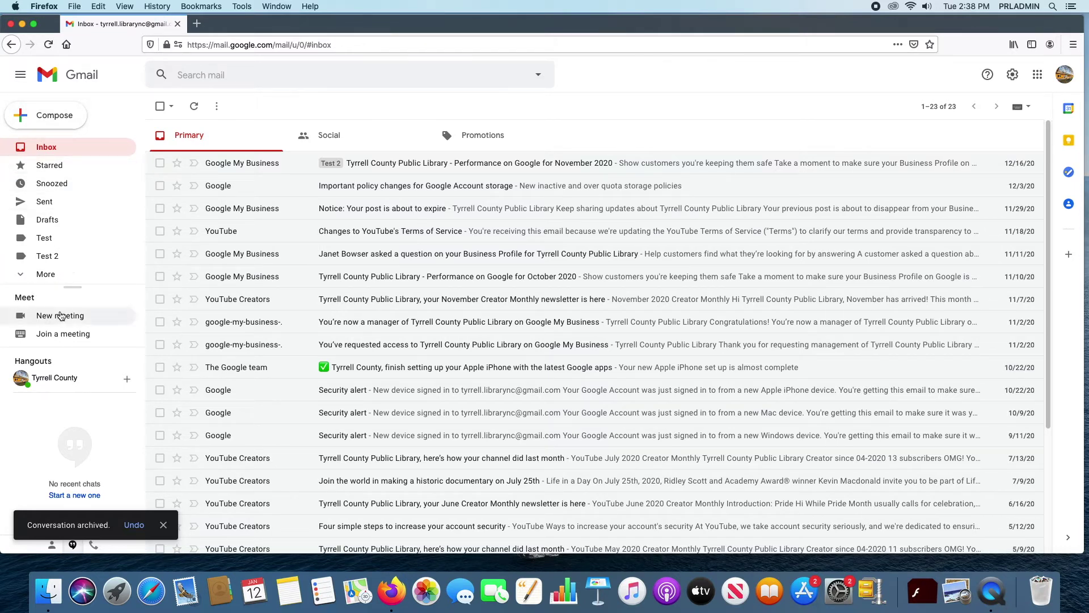
Step: Expand the sidebar's extra folders and Categories, then open All Mail
left_click(22, 275)
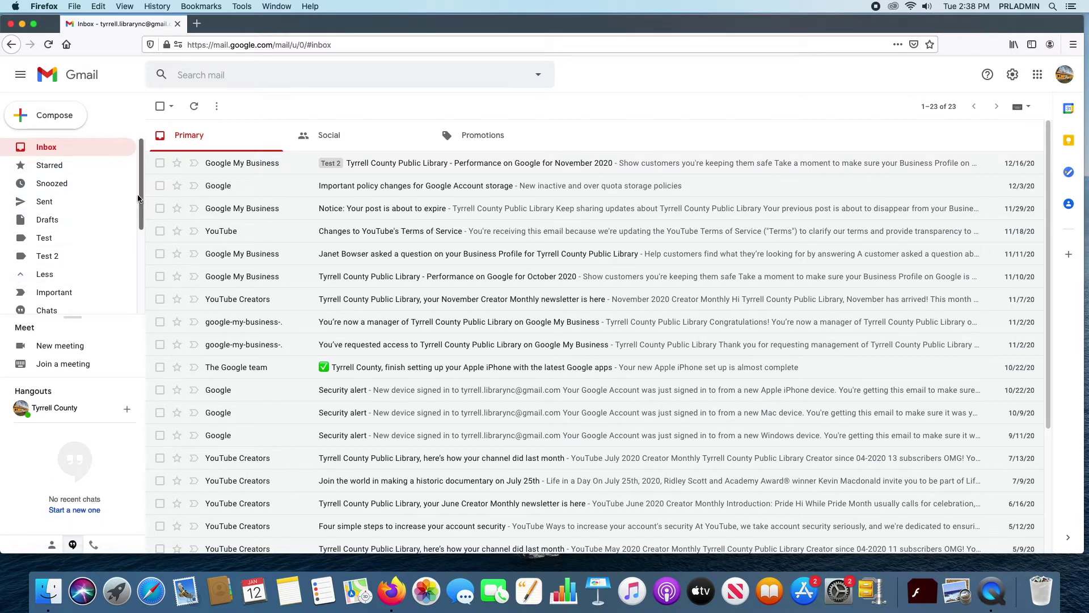
left_click_drag(139, 194, 140, 279)
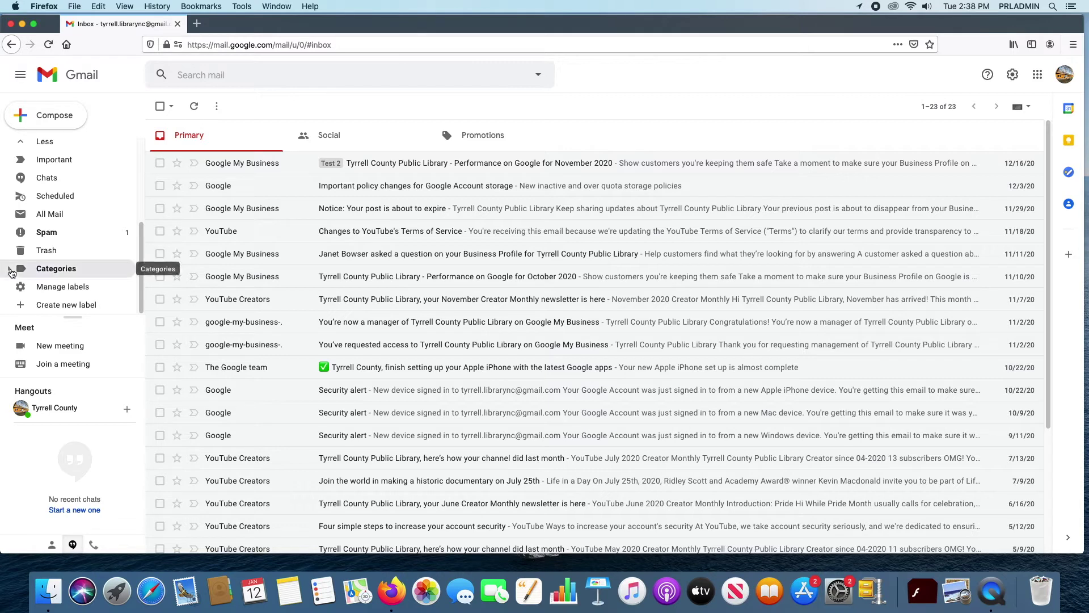
left_click(91, 268)
scroll(89, 235, "down", 3)
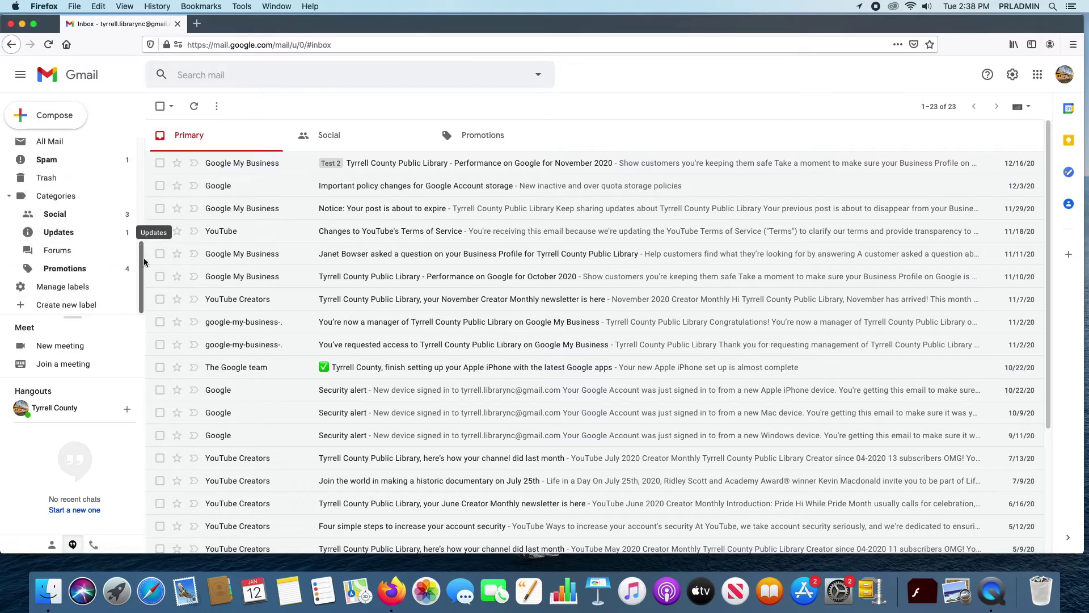
scroll(142, 269, "up", 4)
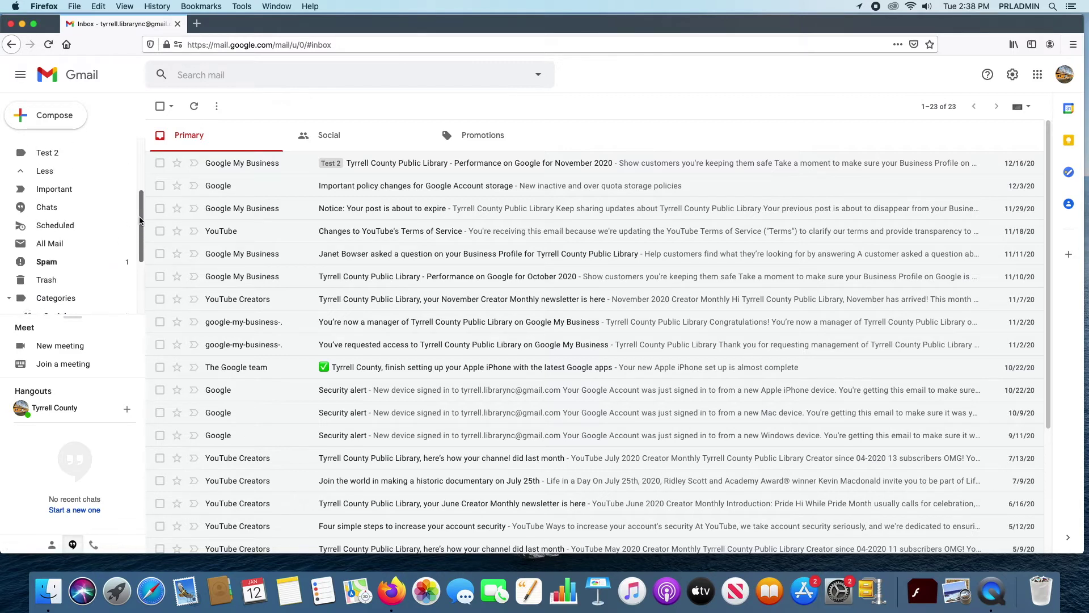
left_click(54, 253)
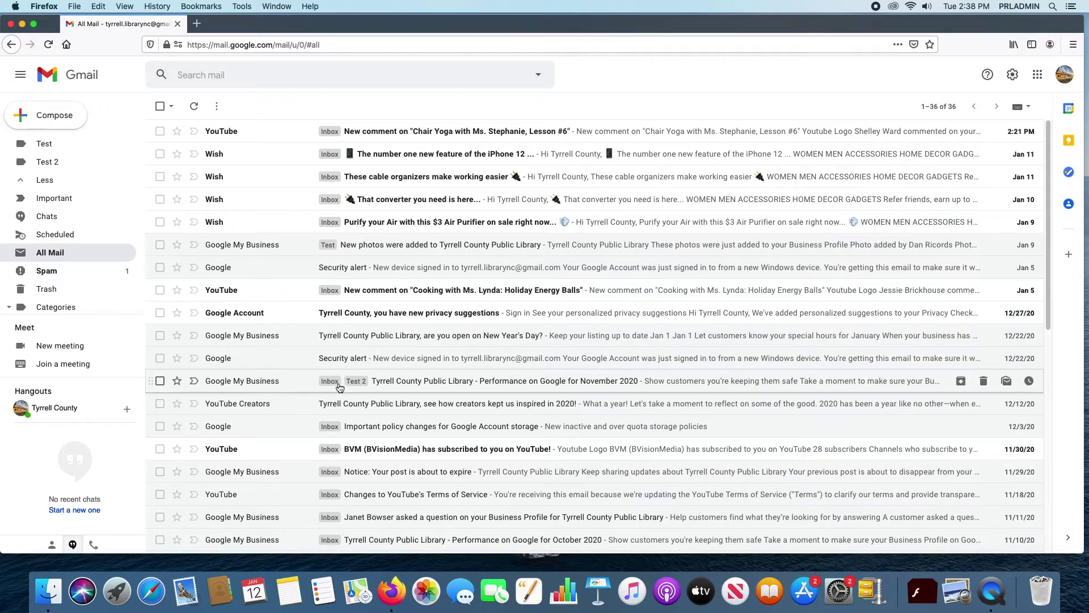
Step: Read the New Year's Day and Security alert emails from All Mail
left_click(404, 340)
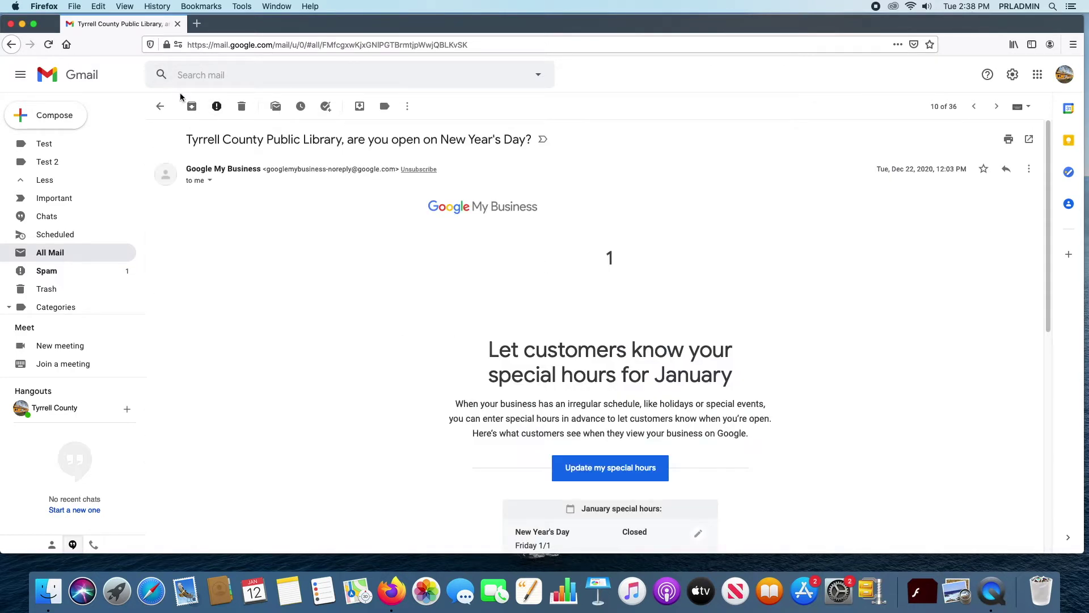
left_click(162, 106)
left_click(393, 359)
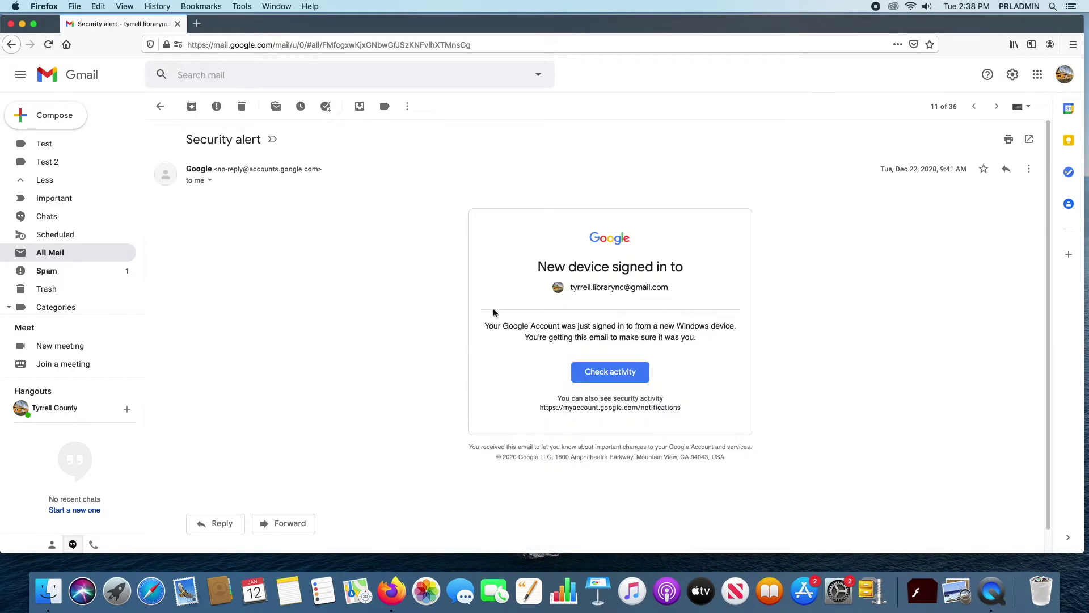
left_click(161, 106)
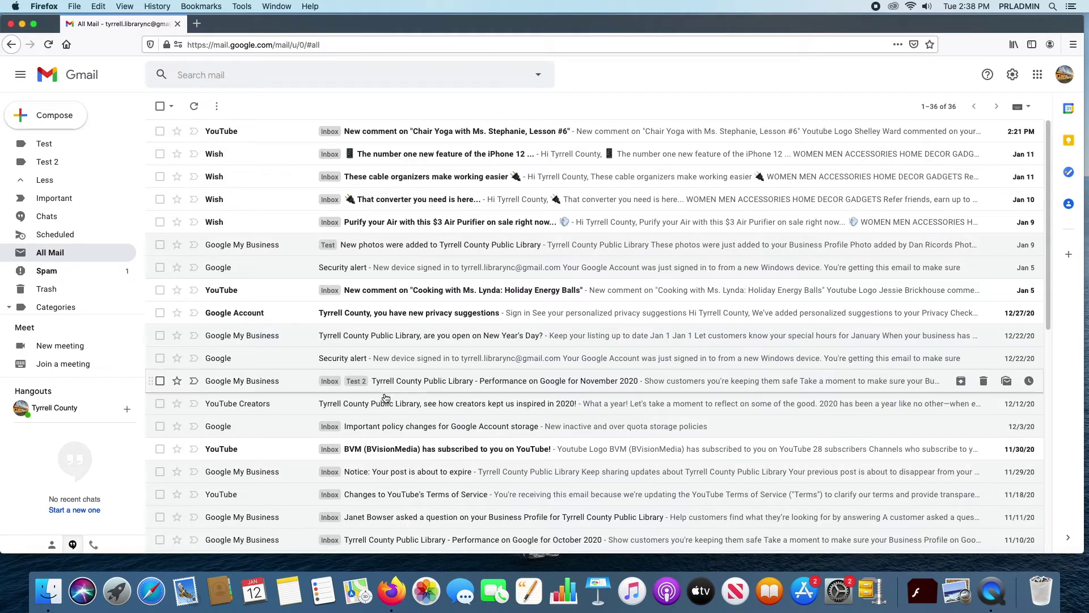
Step: Read the archived YouTube Creators 2020 recap, then return to the Inbox
left_click(395, 402)
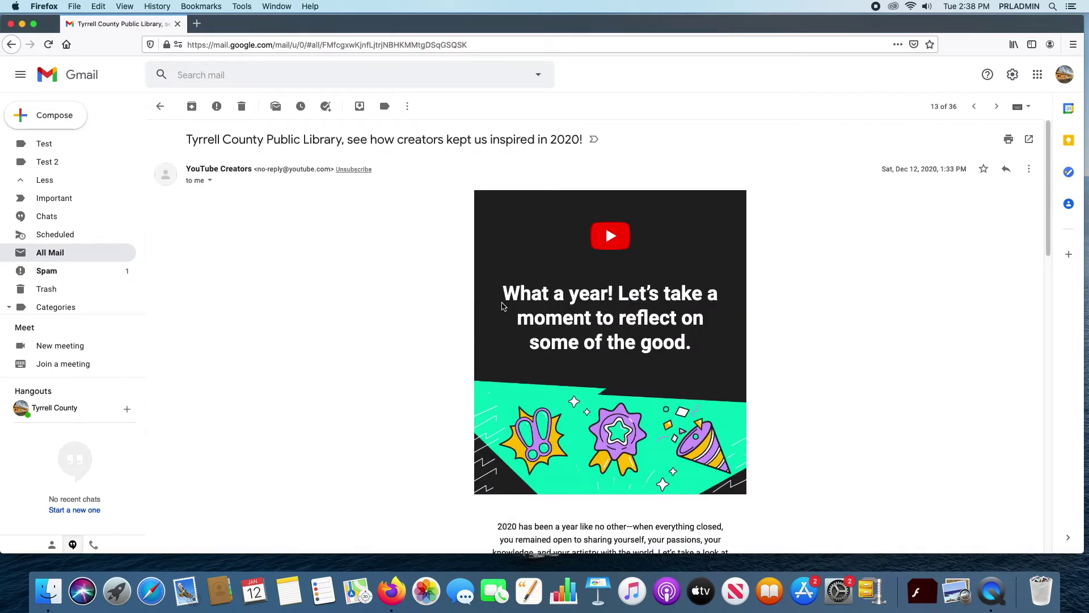
scroll(504, 309, "down", 3)
scroll(505, 308, "down", 3)
scroll(505, 307, "up", 5)
left_click(162, 107)
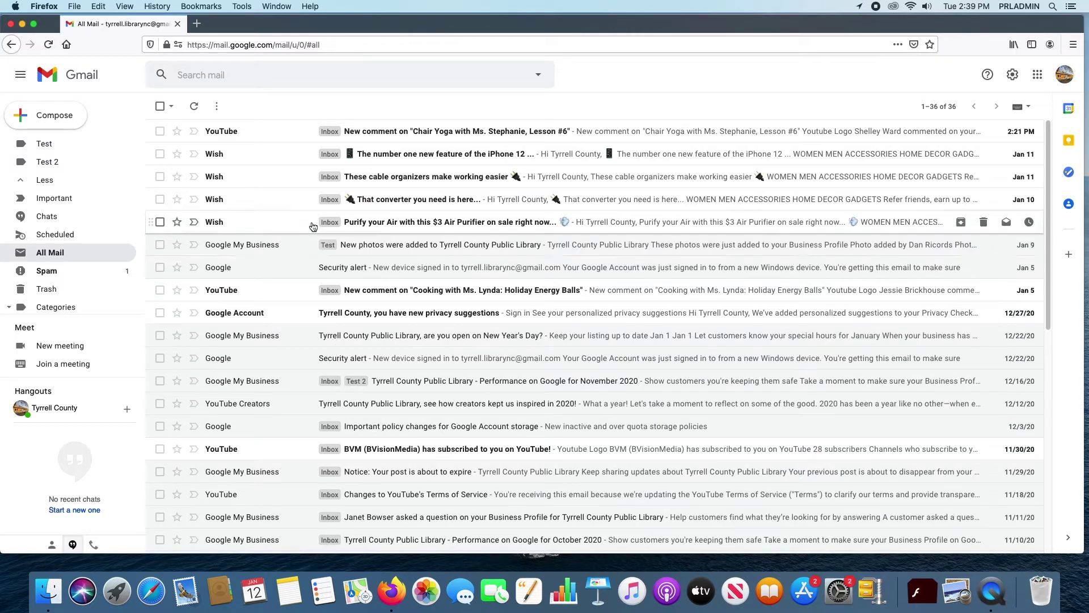
scroll(381, 358, "down", 4)
scroll(385, 339, "up", 4)
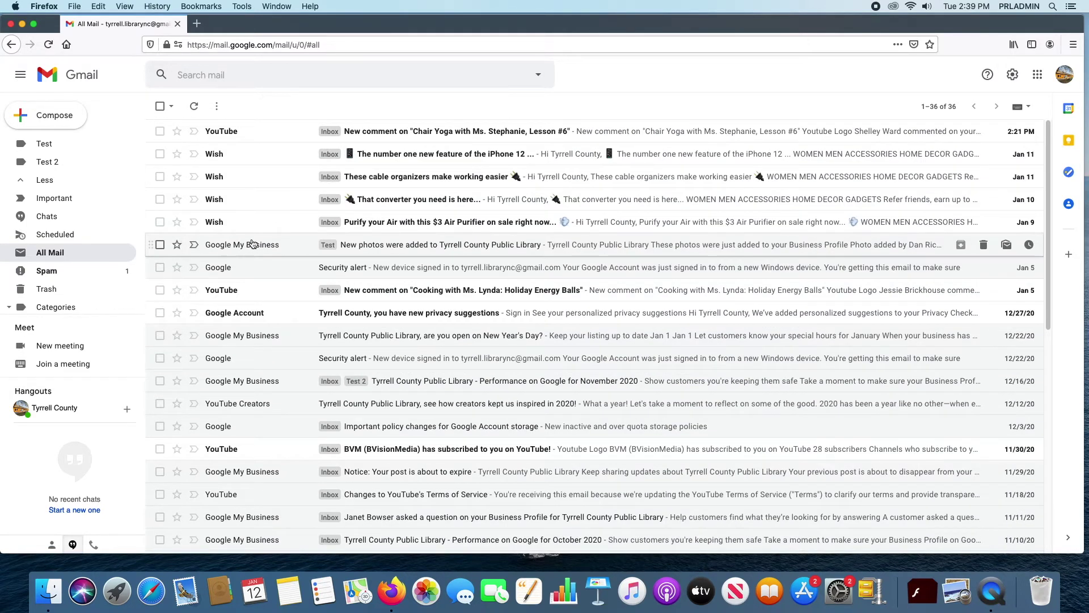
scroll(69, 174, "up", 3)
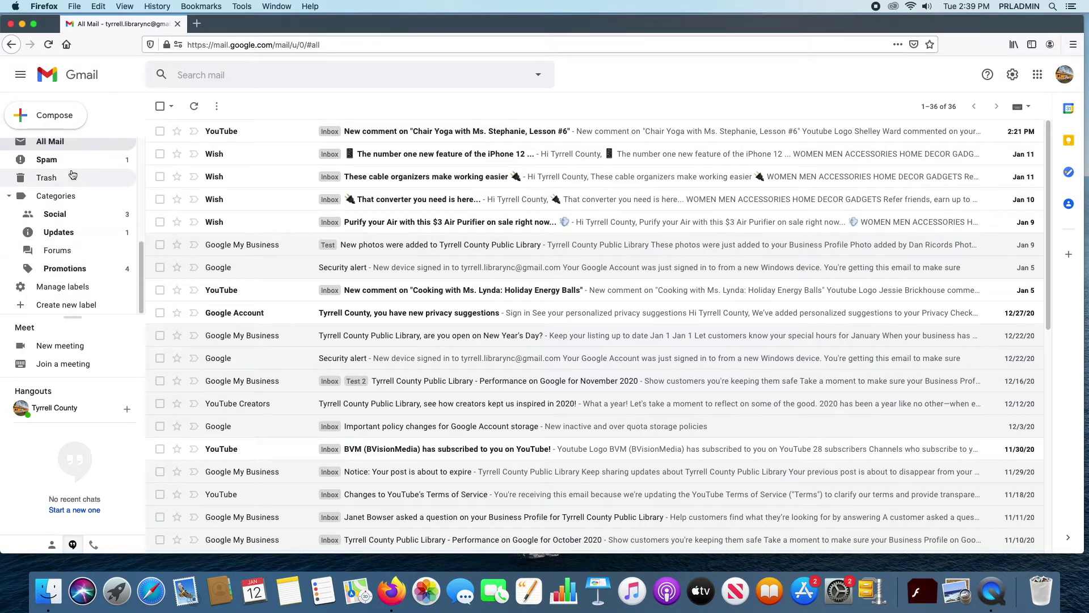
left_click(51, 153)
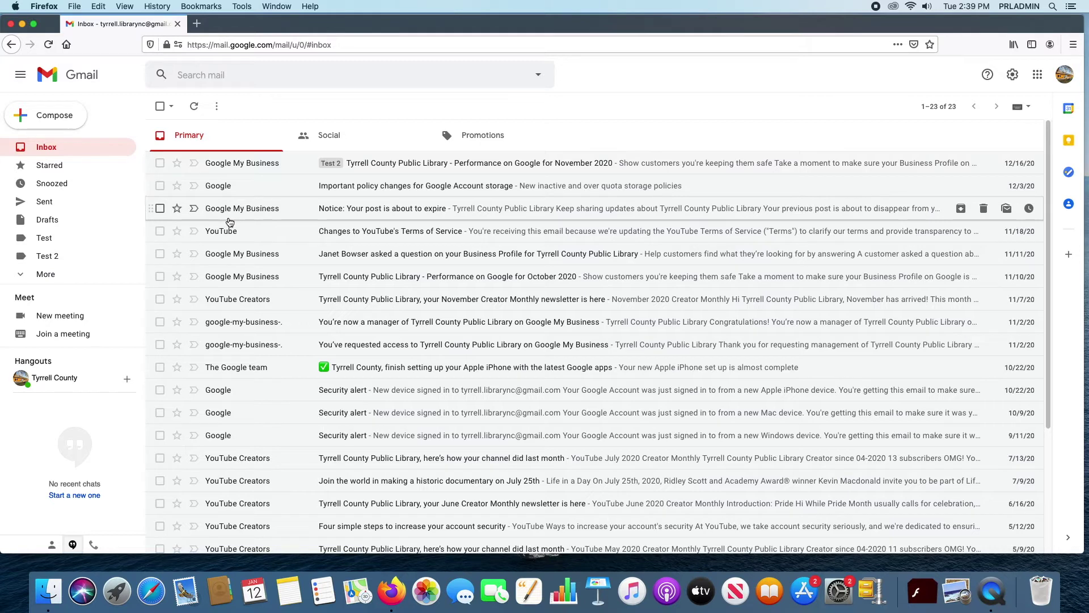
Step: Flag the November 2020 performance email as important from its More menu, then reopen Inbox
left_click(252, 166)
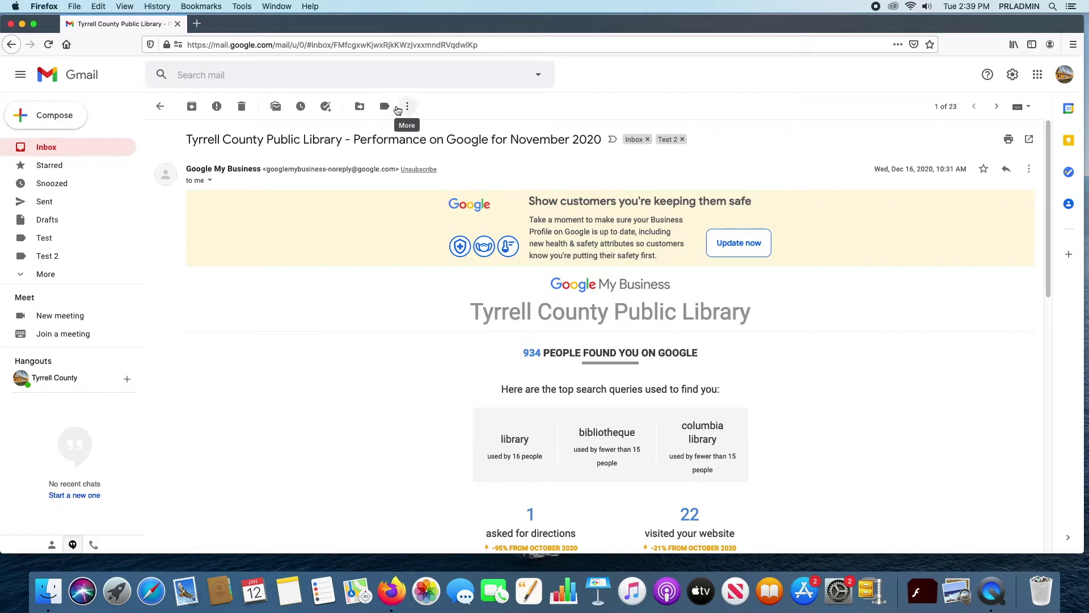
left_click(403, 107)
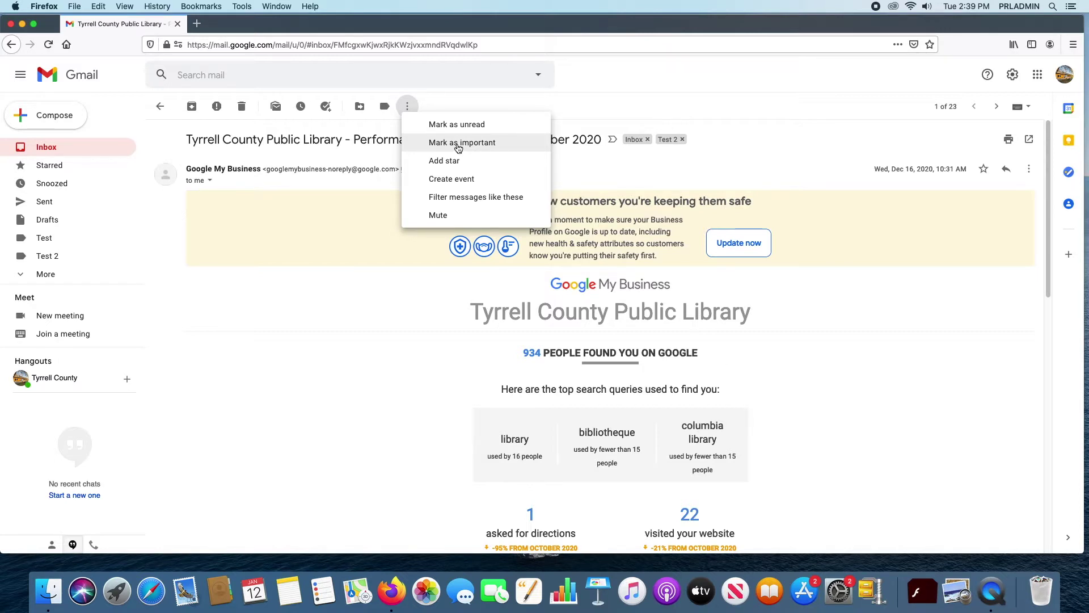
left_click(459, 147)
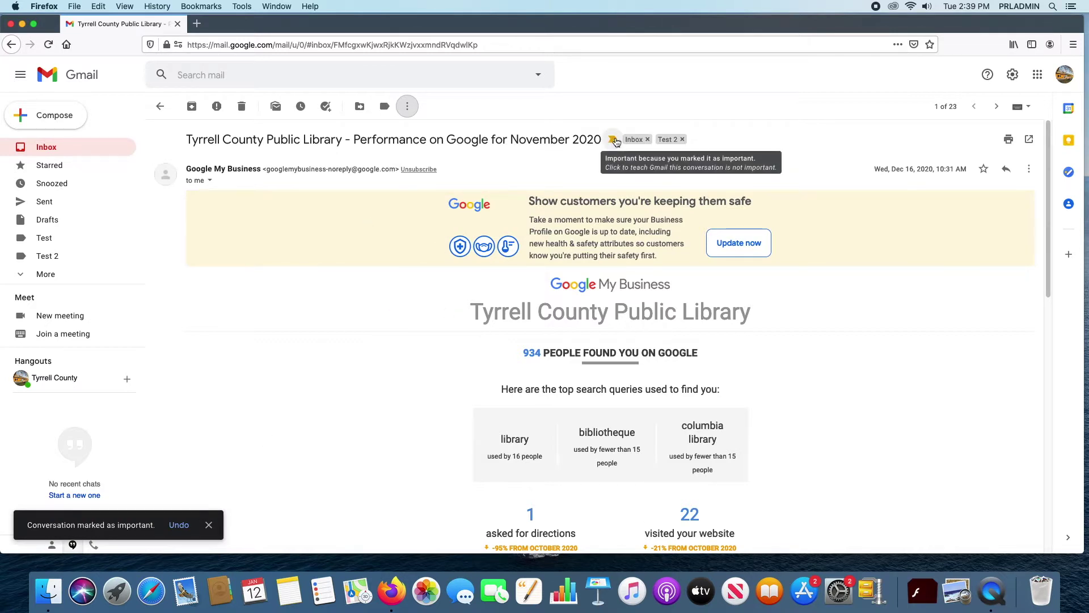
left_click(40, 150)
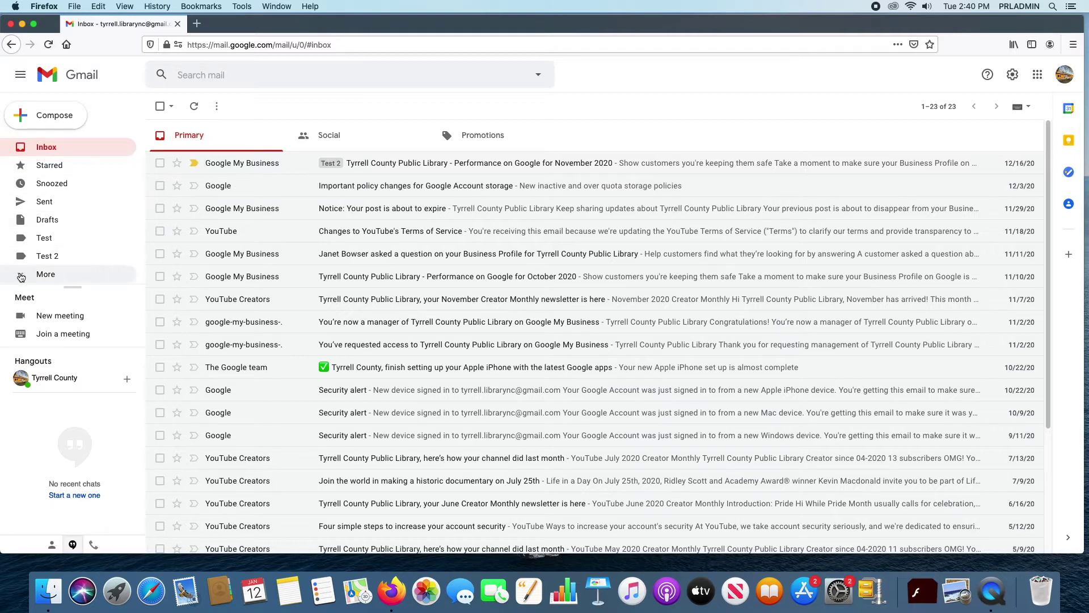
left_click(46, 274)
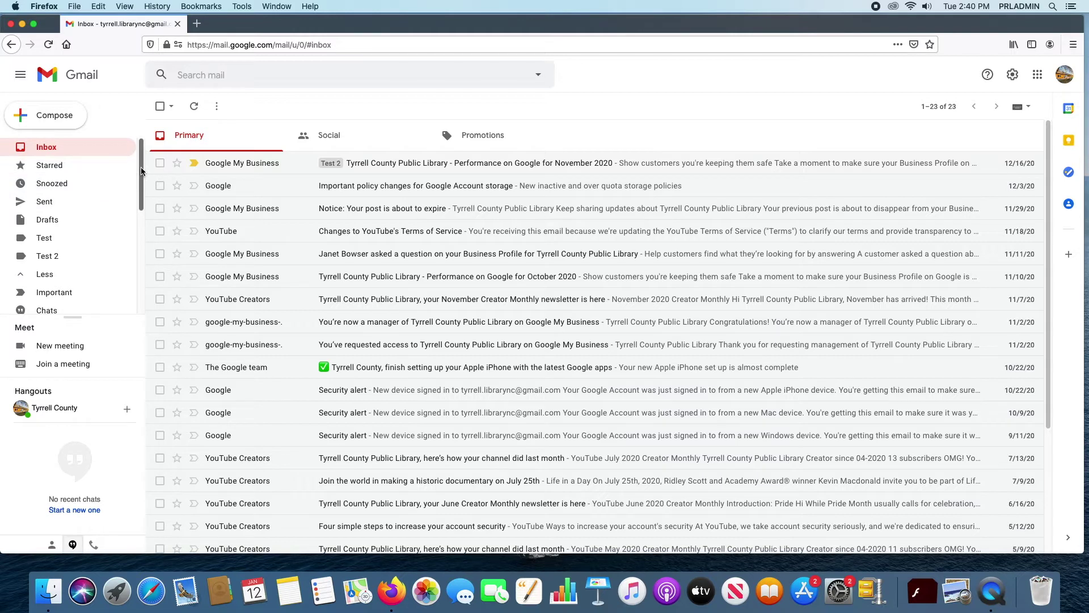
scroll(142, 218, "down", 3)
left_click_drag(142, 217, 141, 188)
scroll(136, 190, "down", 1)
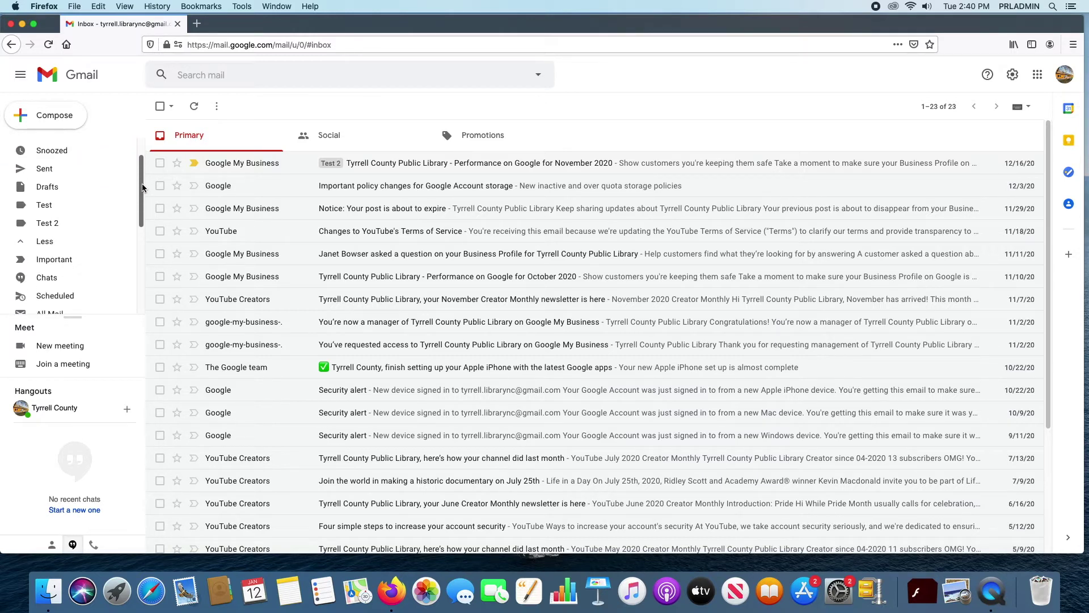
scroll(137, 192, "down", 2)
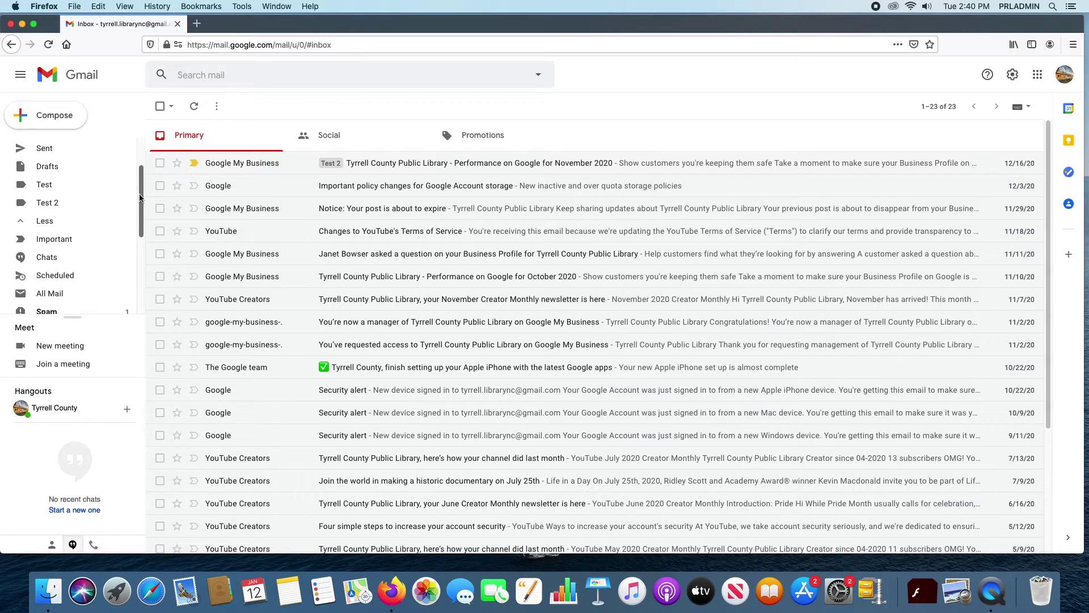
scroll(137, 195, "down", 1)
scroll(131, 175, "up", 3)
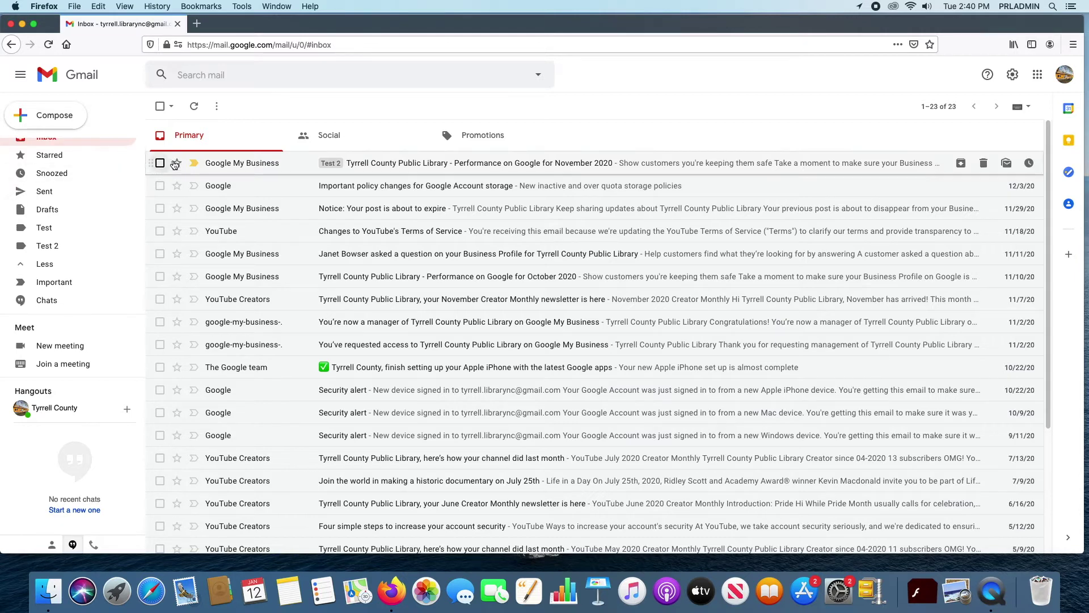
left_click(194, 164)
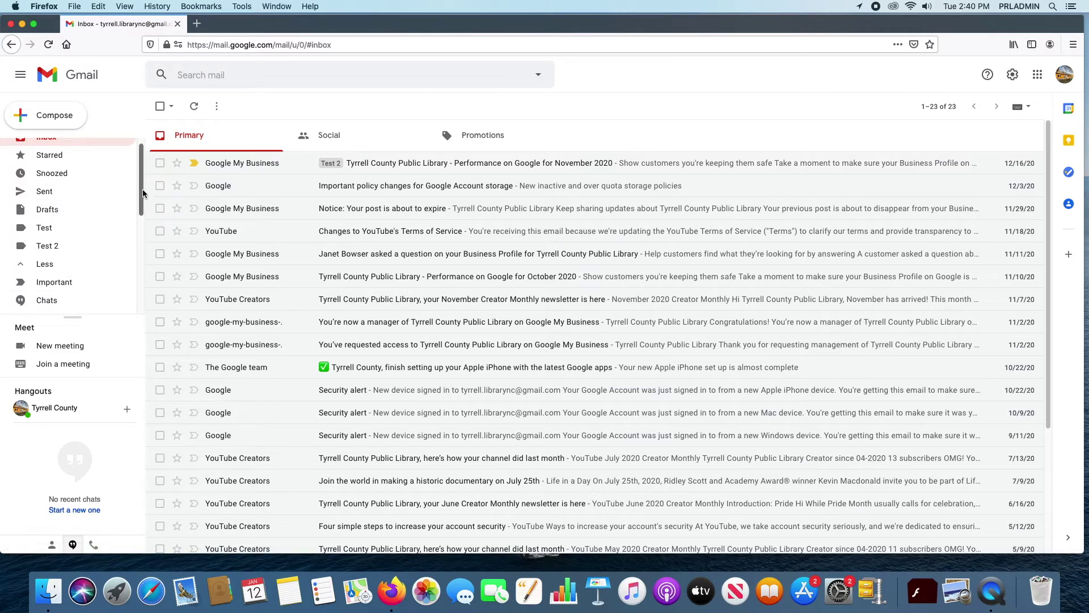
scroll(142, 187, "up", 1)
scroll(142, 202, "down", 1)
scroll(141, 202, "down", 3)
scroll(142, 205, "up", 2)
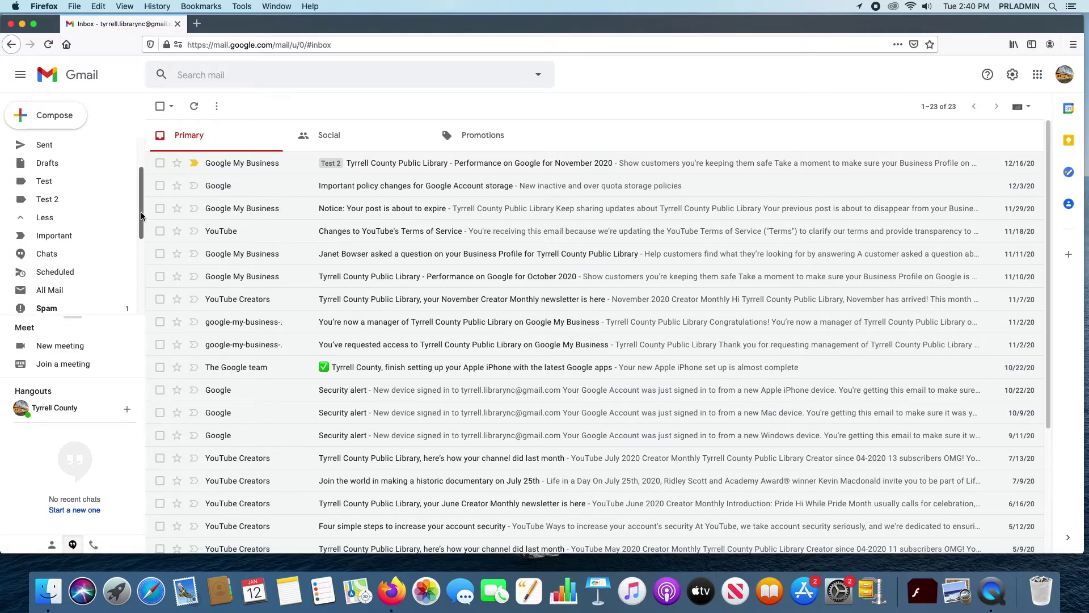
left_click(58, 241)
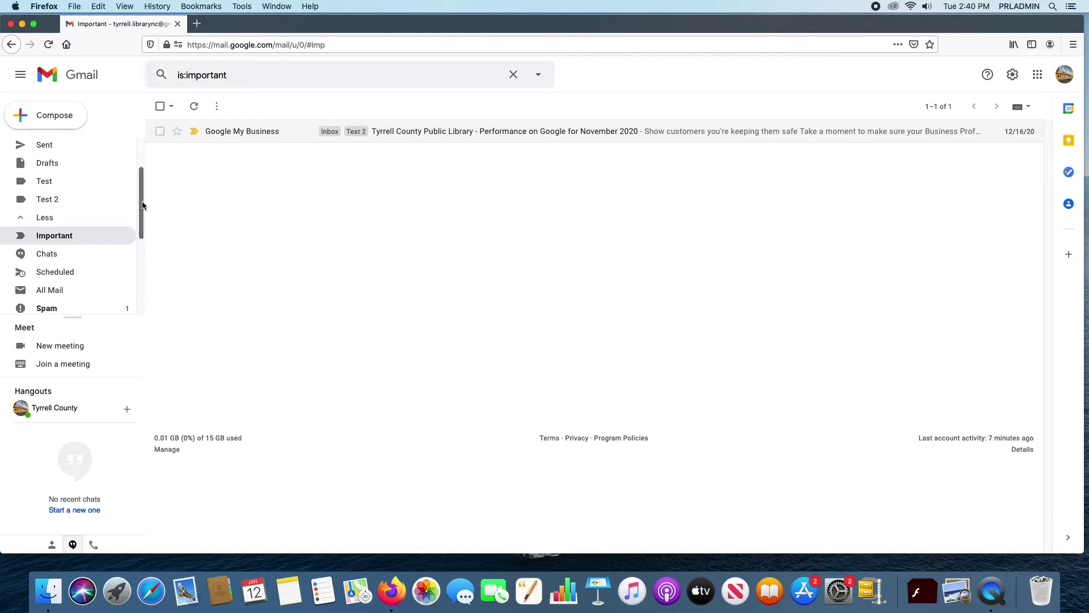
scroll(133, 146, "up", 2)
left_click(47, 147)
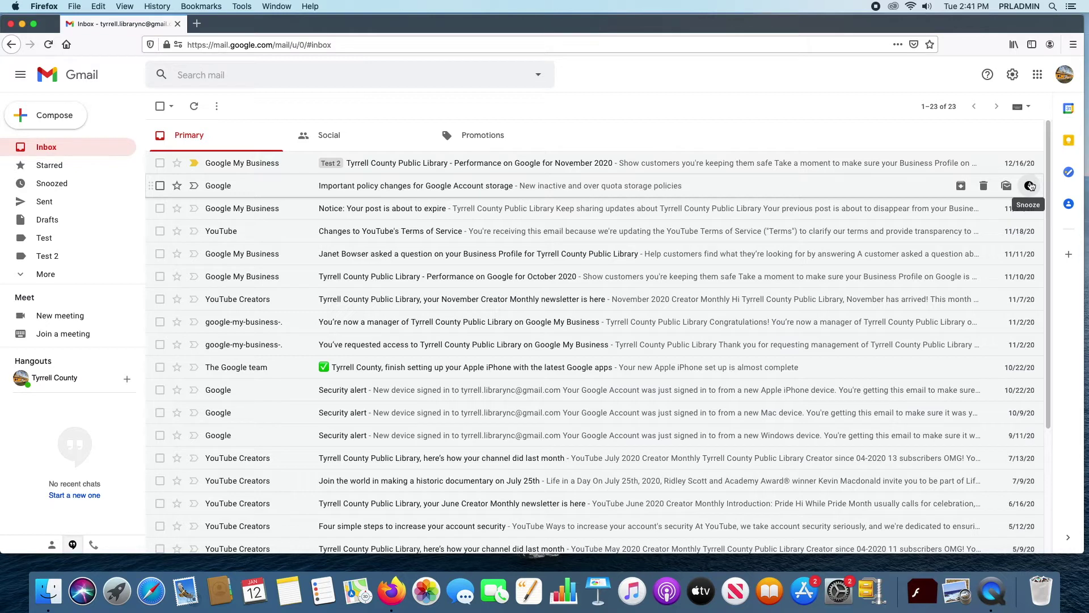
left_click(1029, 186)
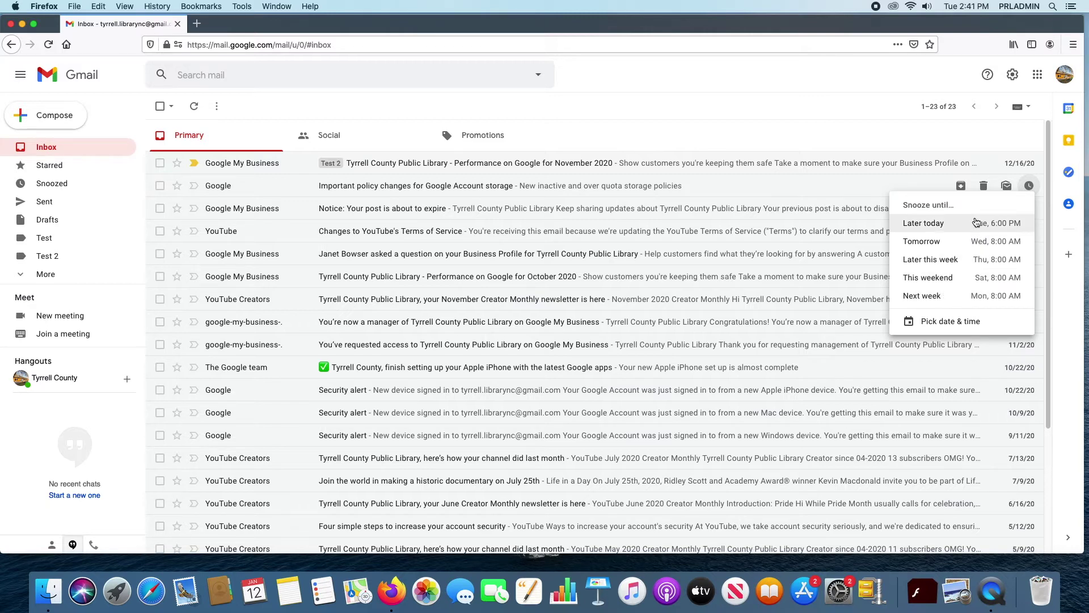
left_click(935, 133)
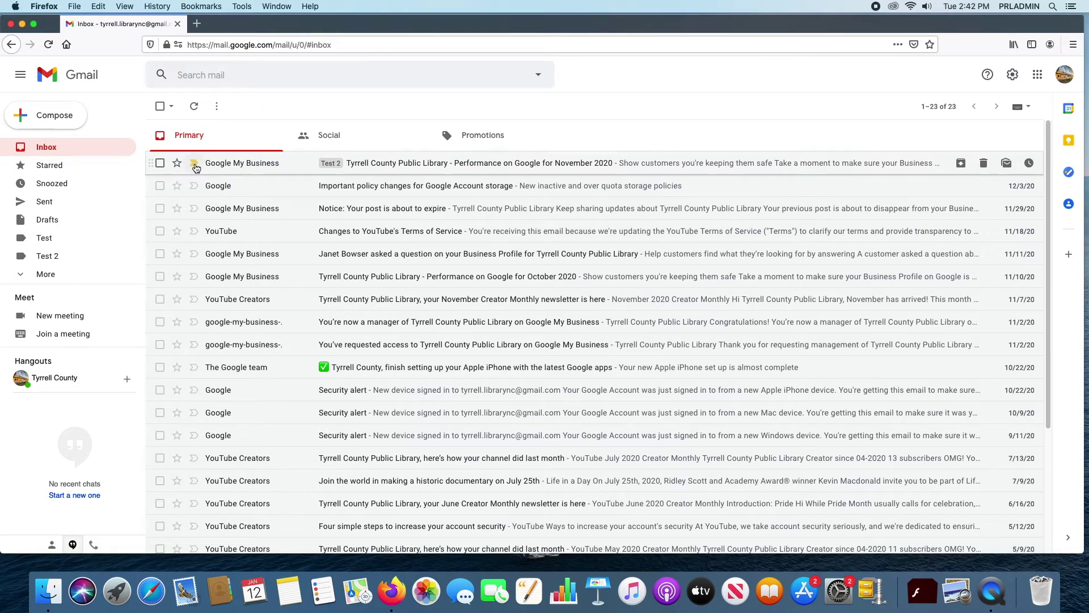
Step: Star the November 2020 performance email, check it under Starred, then return to the Inbox
left_click(177, 163)
left_click(50, 166)
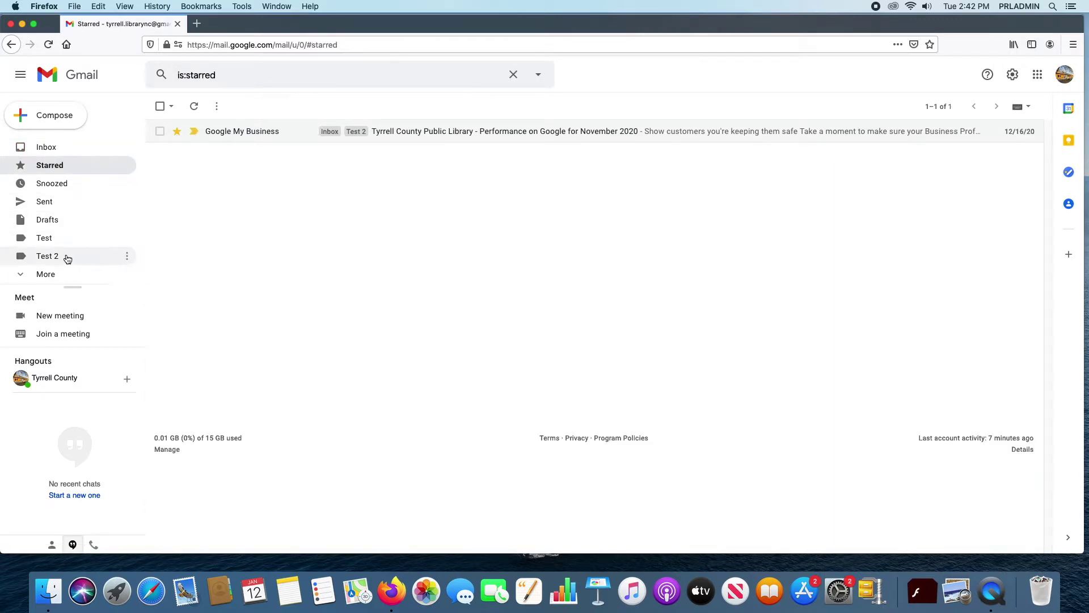
left_click(44, 274)
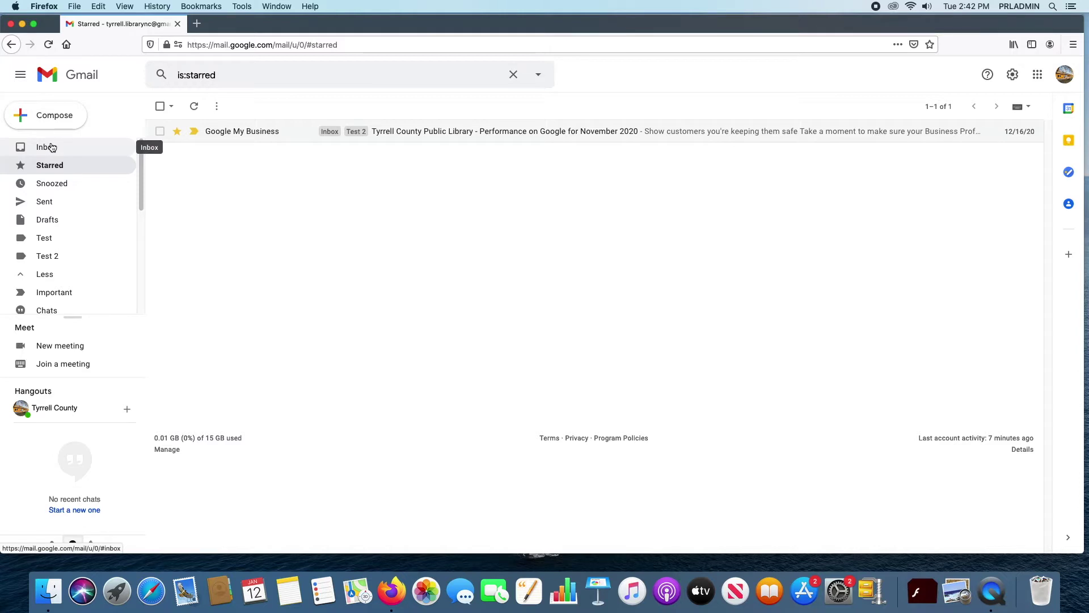
left_click(51, 148)
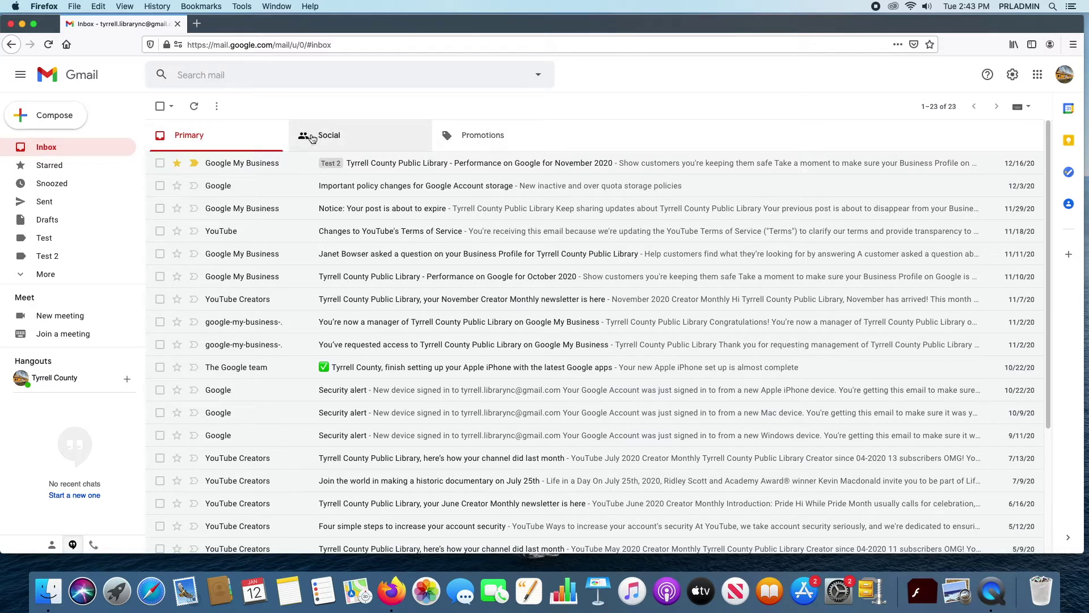
Step: Open the November 2020 performance email, view its More options, then go back to the inbox
left_click(406, 166)
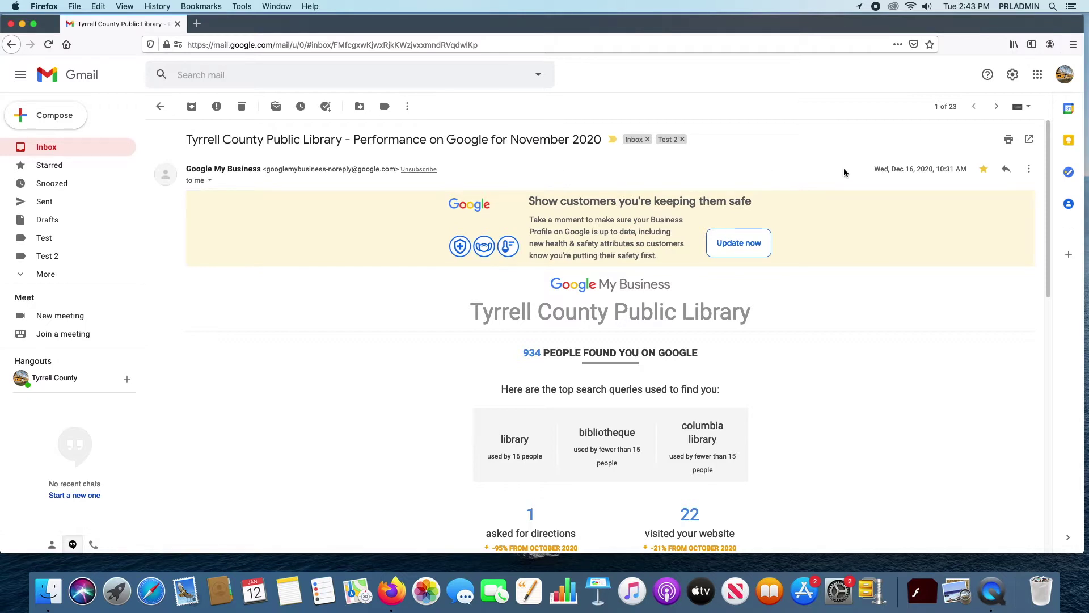
left_click(1030, 168)
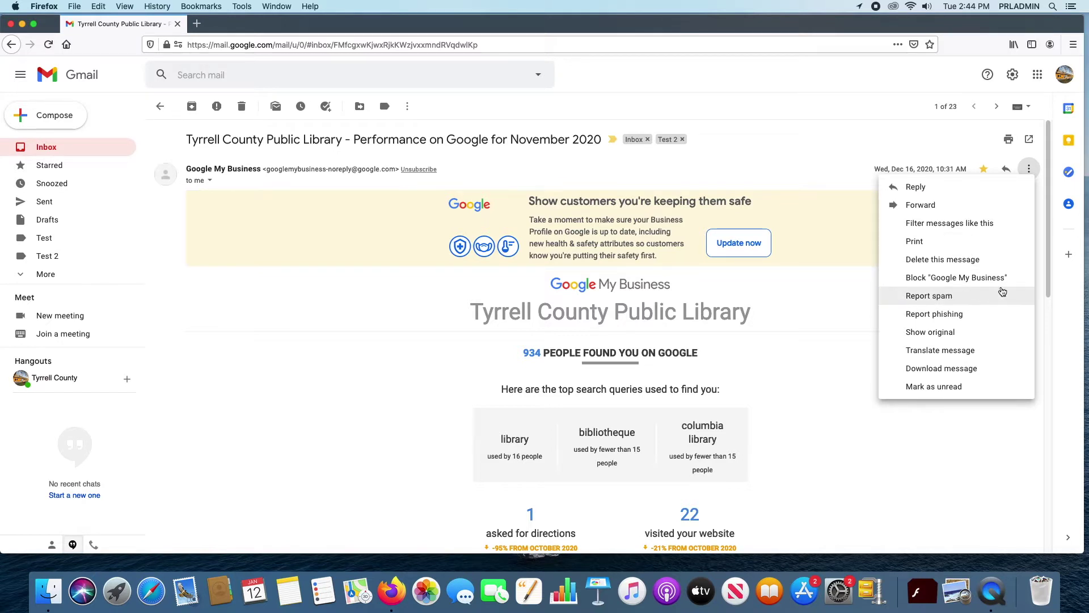
left_click(1029, 169)
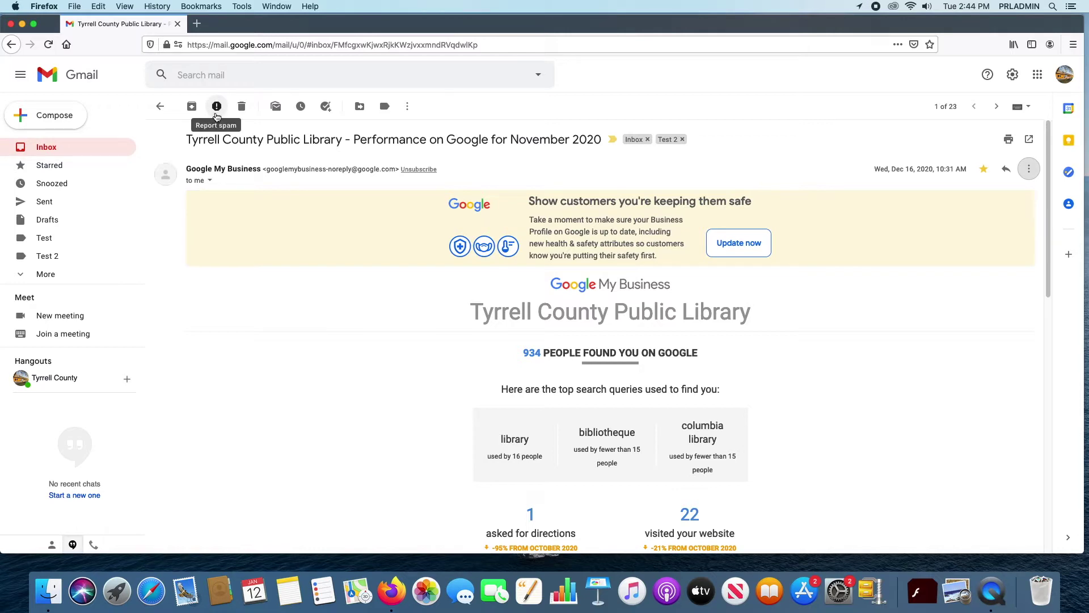
left_click(158, 108)
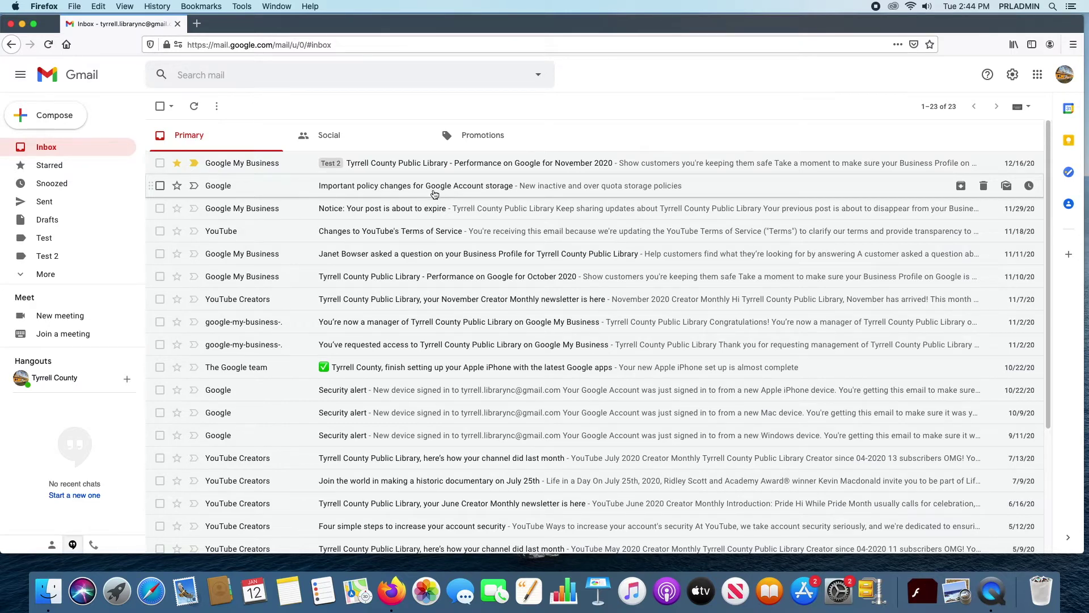
Step: Briefly view the iPhone setup email and Security alert row, then show the Promotions category
left_click(441, 367)
left_click(162, 107)
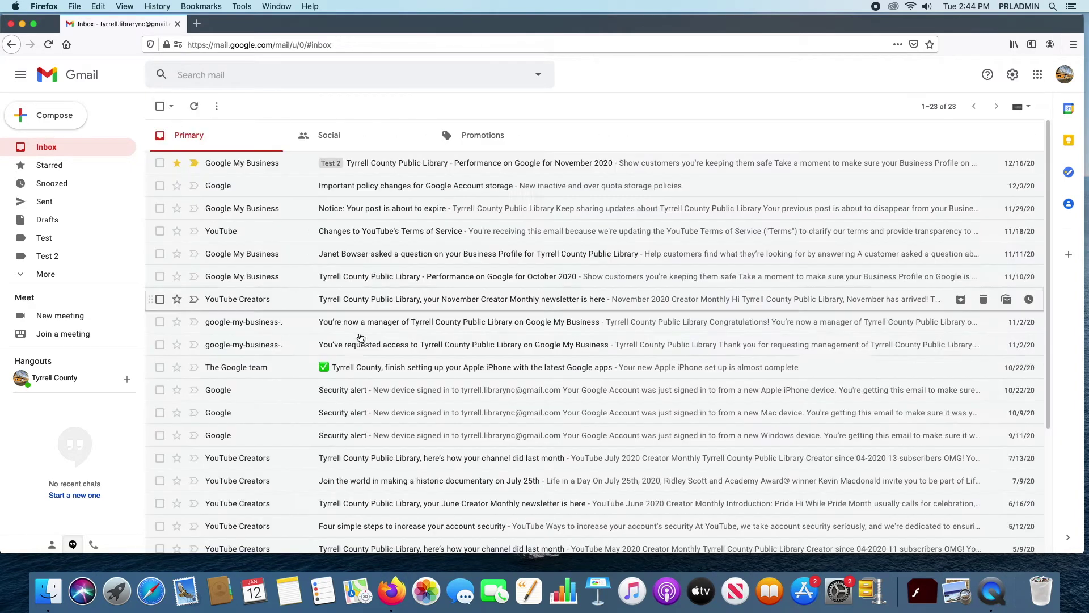
left_click(160, 392)
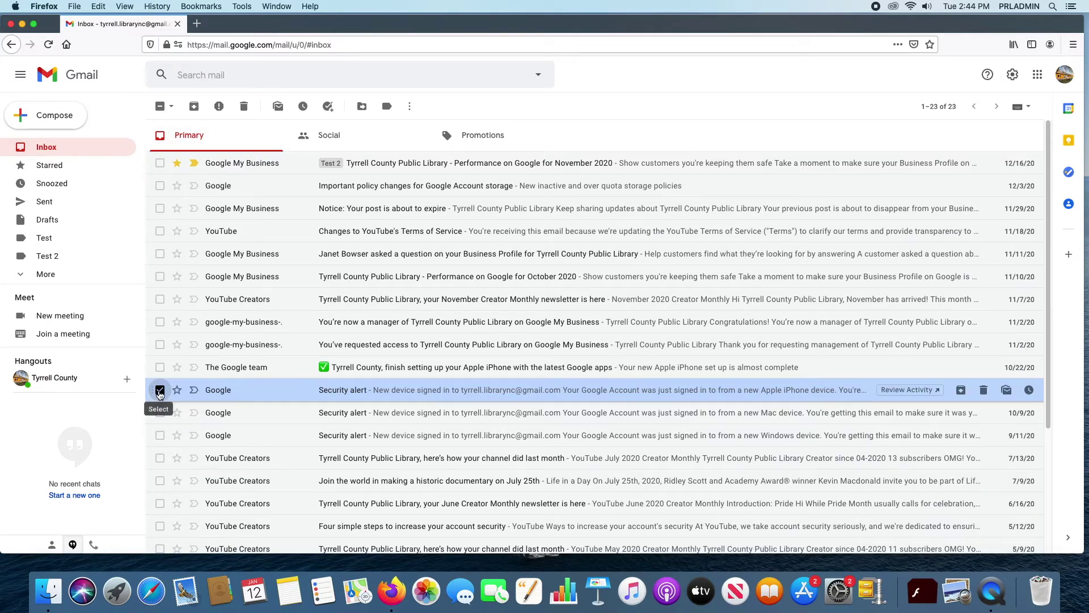
left_click(161, 390)
left_click(509, 134)
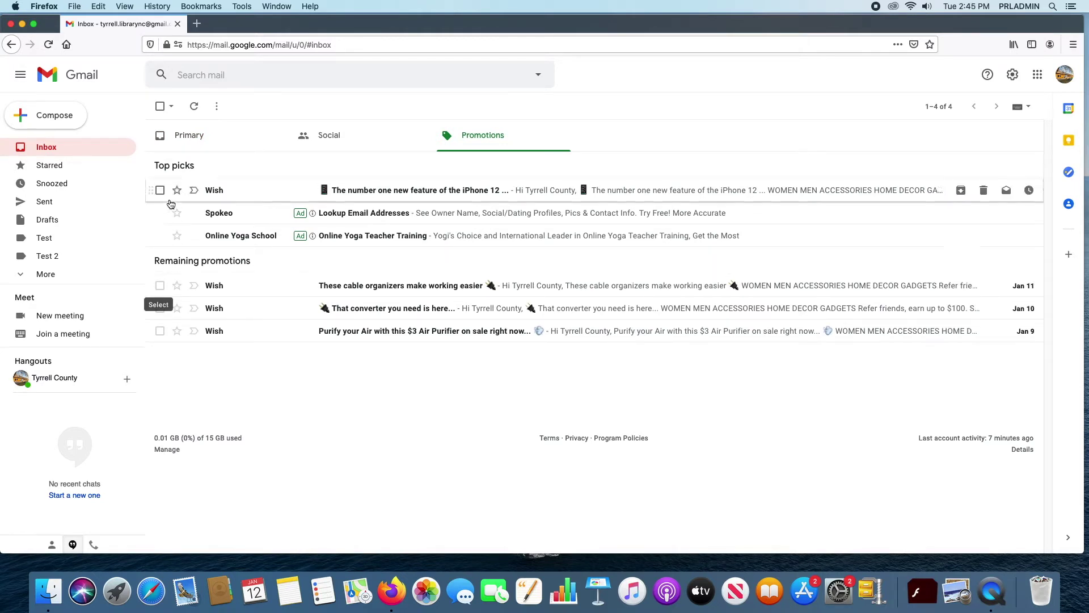
Step: Select the Wish iPhone 12 promotion and report it as spam
left_click(160, 190)
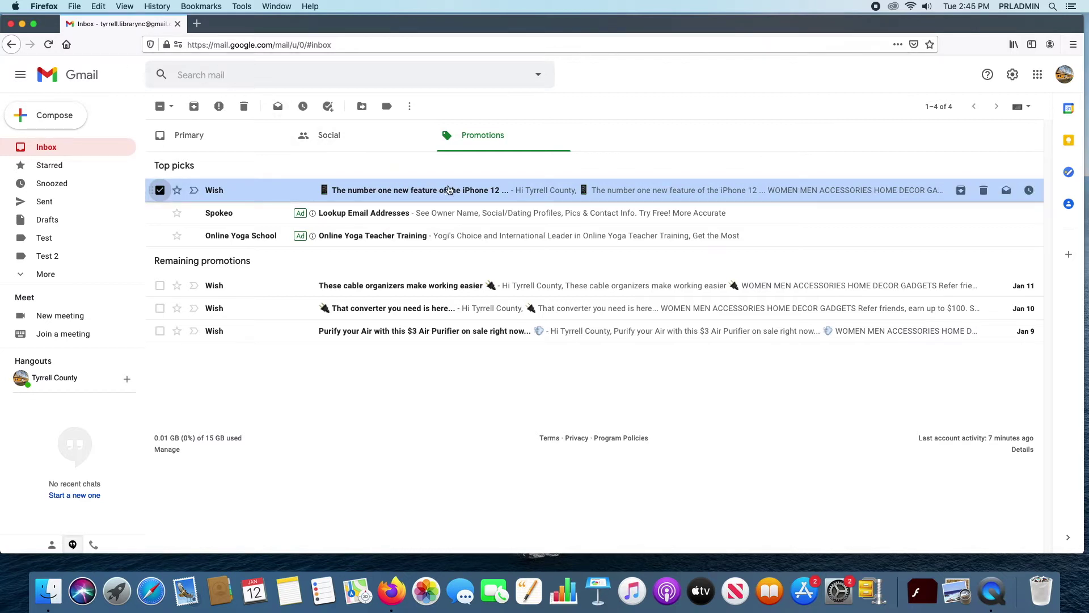
left_click(219, 106)
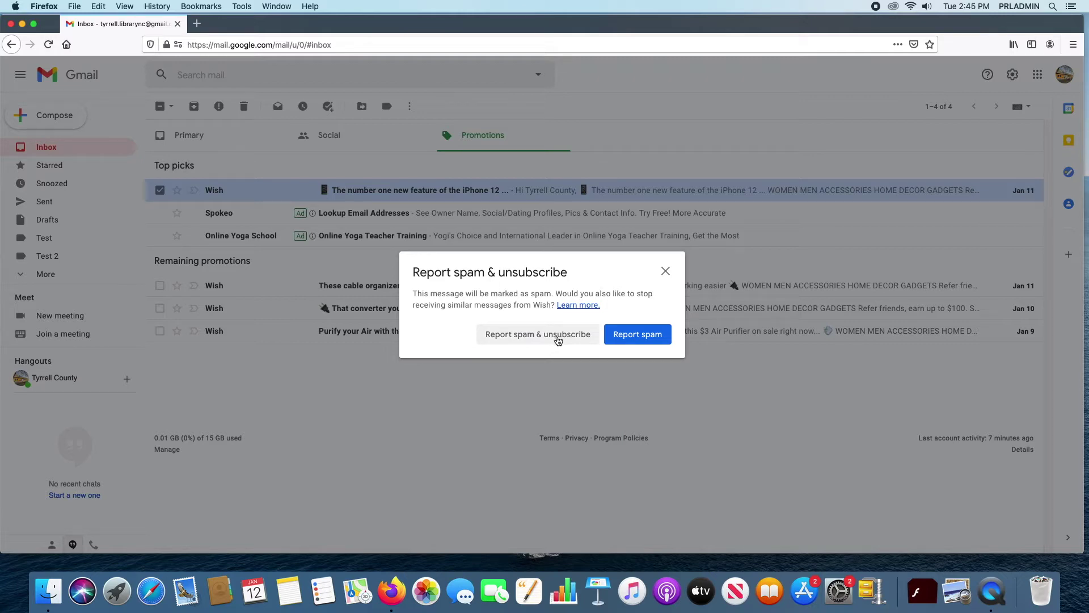
Step: Confirm Report spam & unsubscribe for the Wish iPhone 12 promotion
left_click(558, 340)
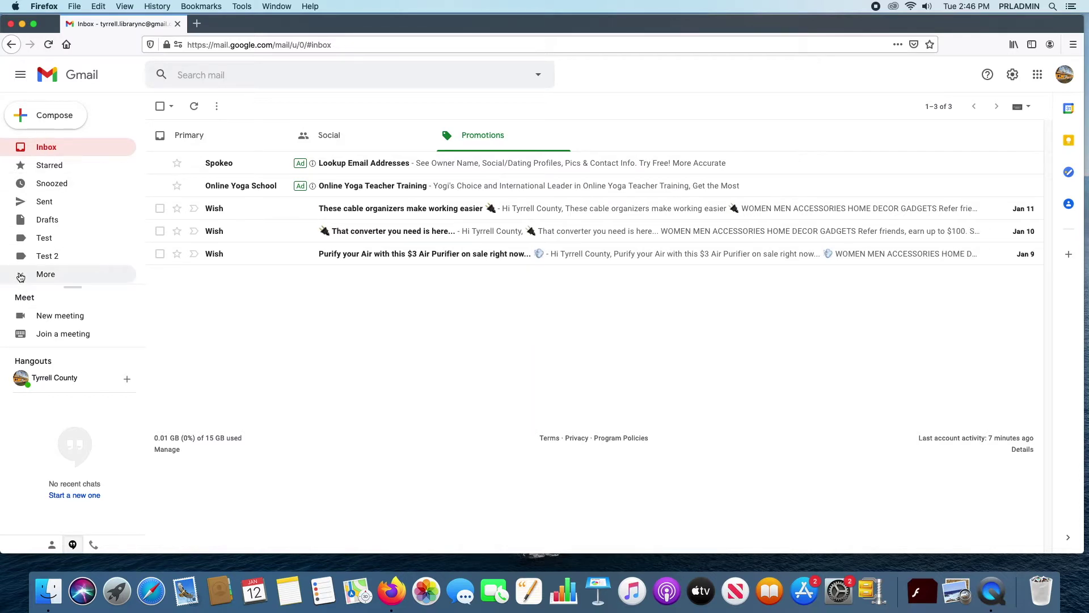
Step: Open Google's 'Important policy changes for Google Account storage' email from the Primary inbox
left_click(47, 147)
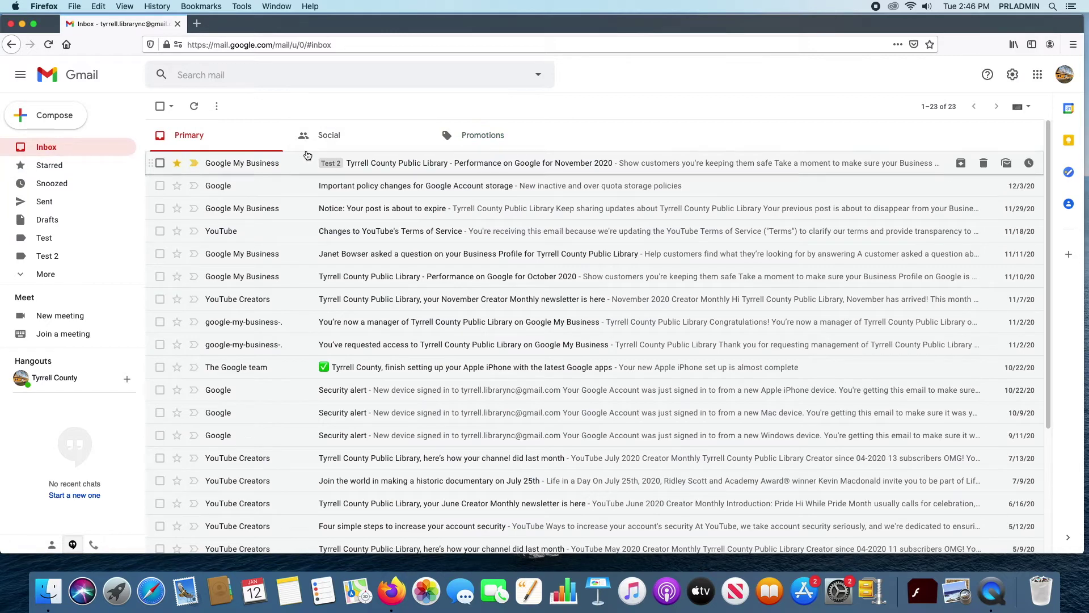
left_click(418, 187)
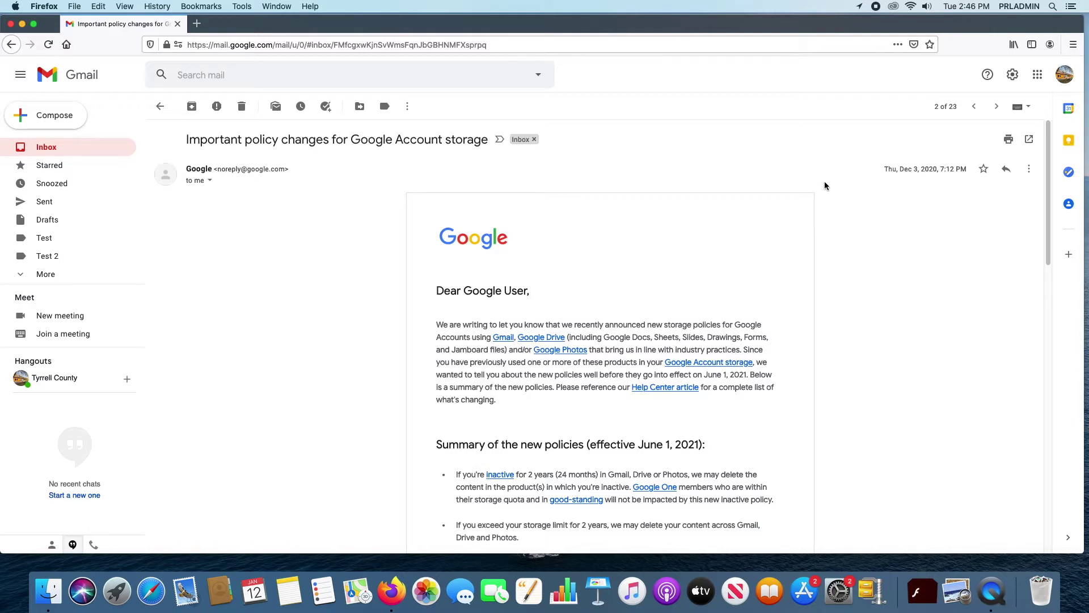
Step: Add the Google Account storage policy email to My Tasks
left_click(1029, 168)
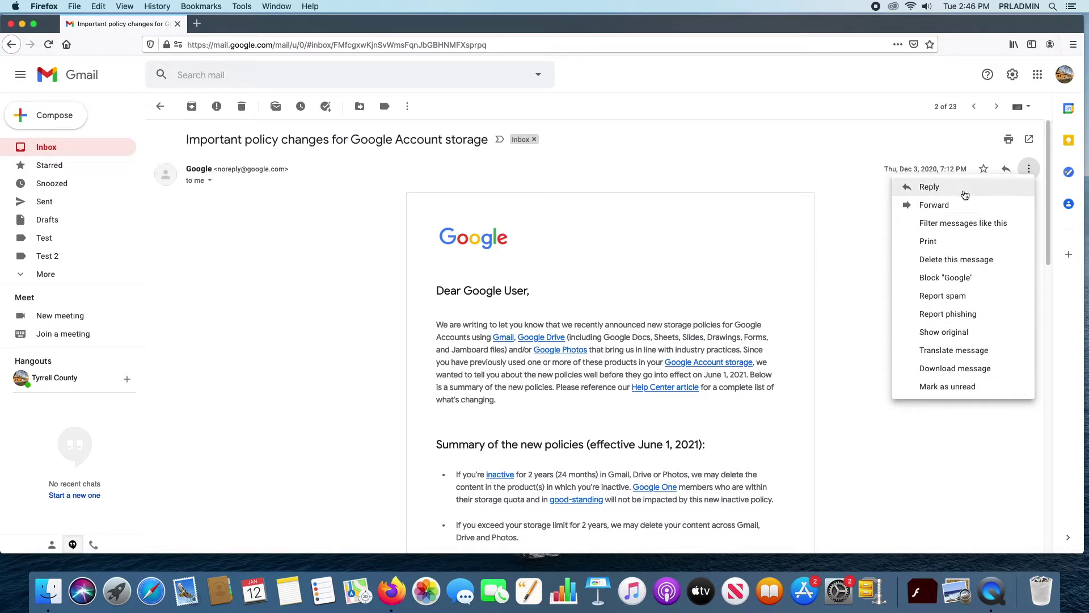
left_click(1029, 169)
left_click(330, 110)
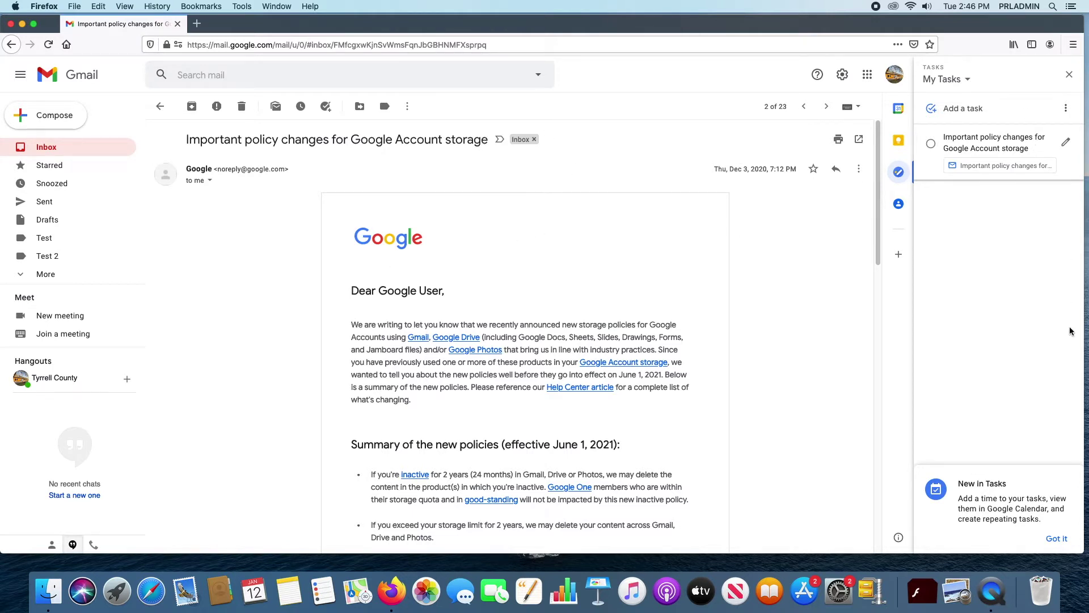
Step: Add The Google team's iPhone setup email to My Tasks, keeping it above the storage policy task
left_click(67, 146)
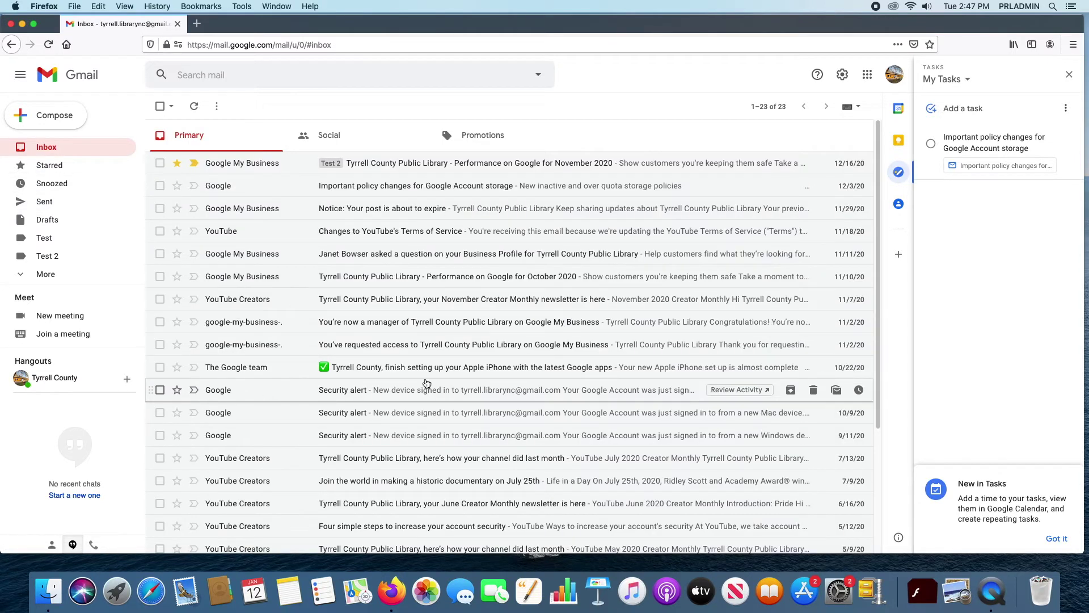
left_click(399, 367)
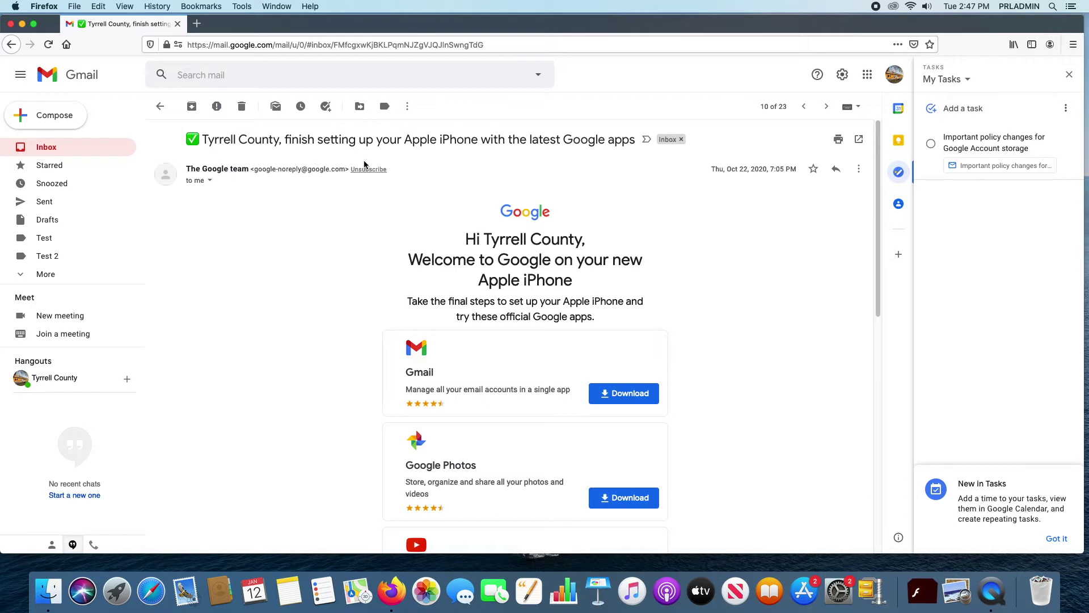
left_click(325, 106)
left_click_drag(1001, 209, 977, 120)
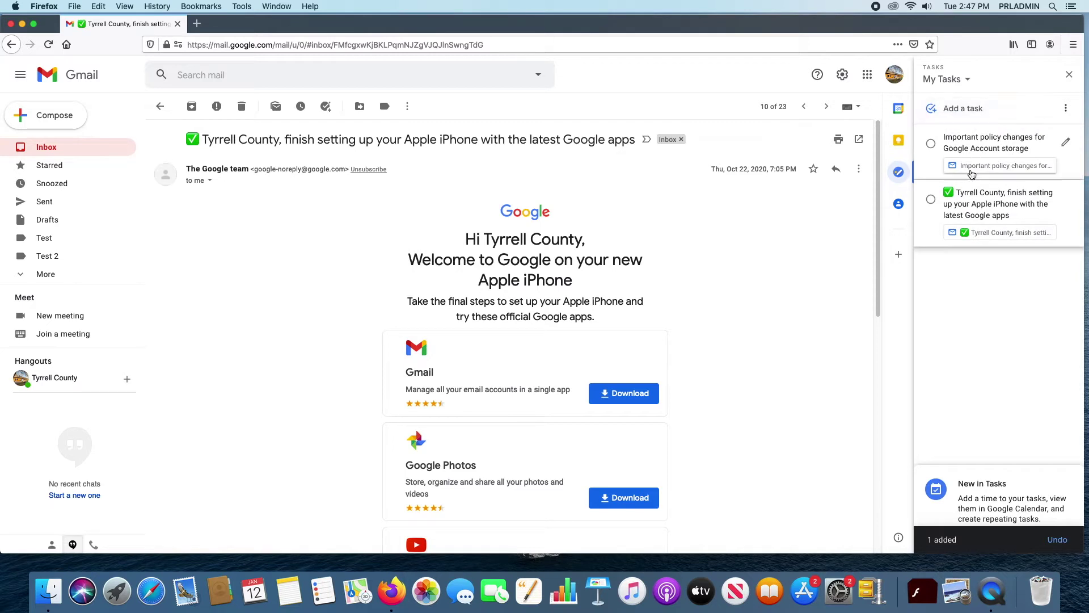
left_click_drag(1015, 201, 982, 124)
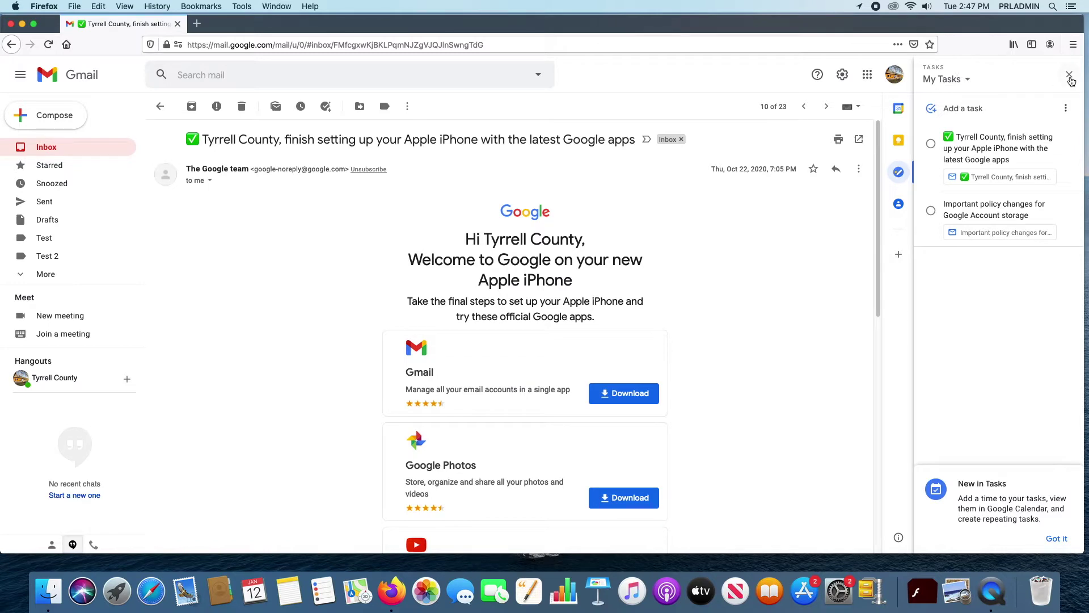
Step: Close the Tasks panel and go back to the 23-conversation Primary inbox
left_click(1070, 75)
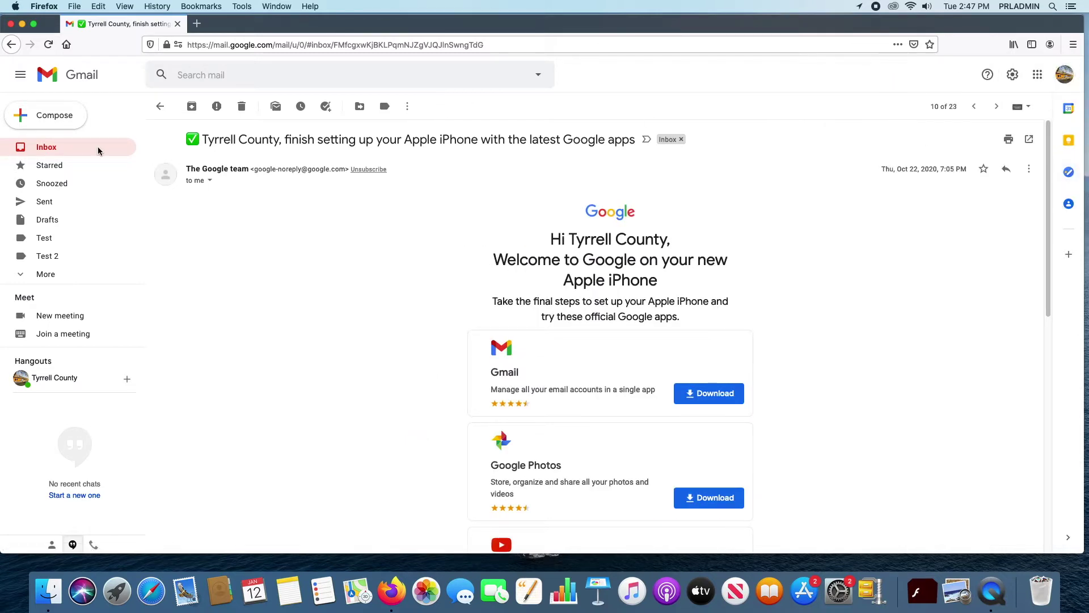
left_click(48, 148)
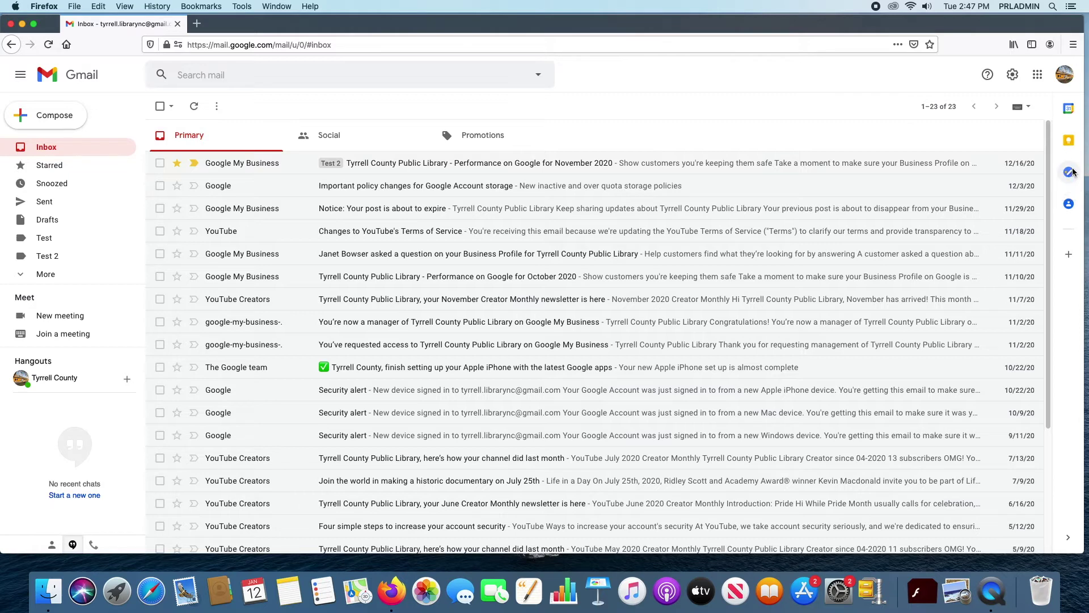
Step: Mark the iPhone setup and storage policy tasks complete in My Tasks, then close the panel
left_click(1070, 172)
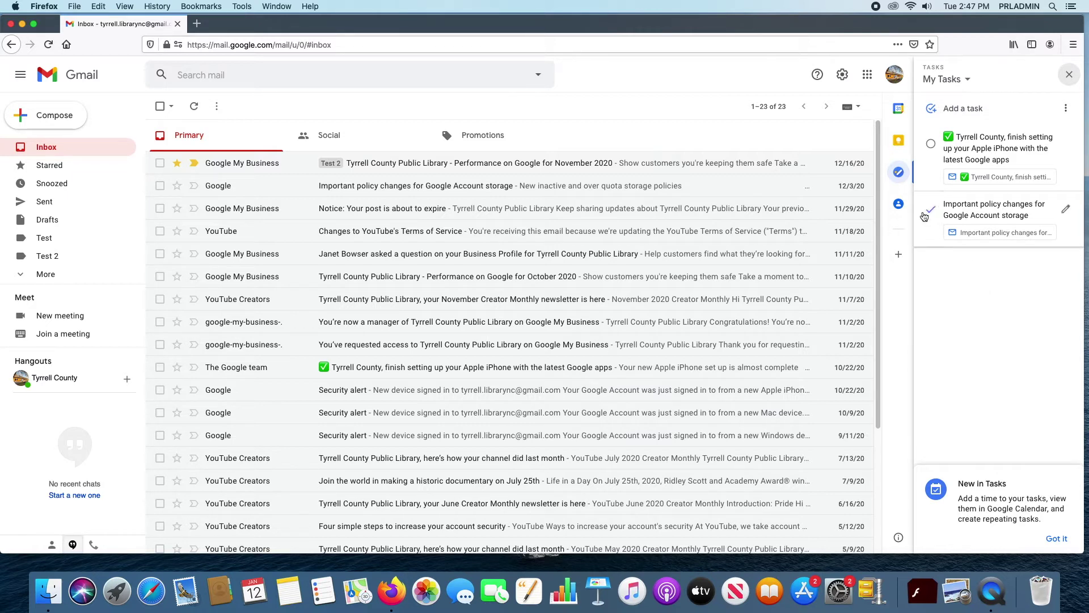
left_click(930, 144)
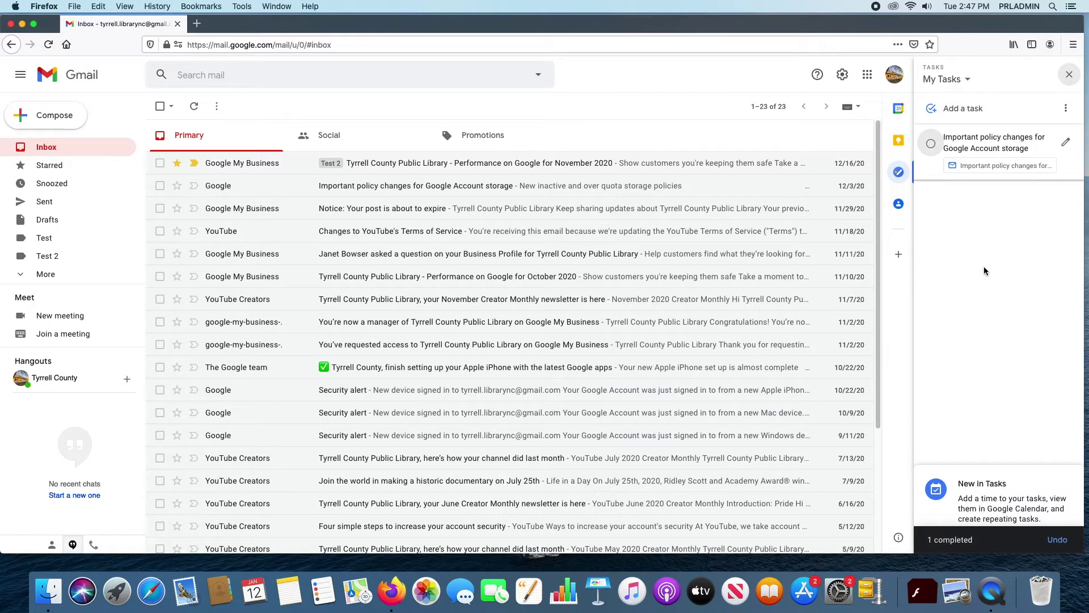
left_click(931, 143)
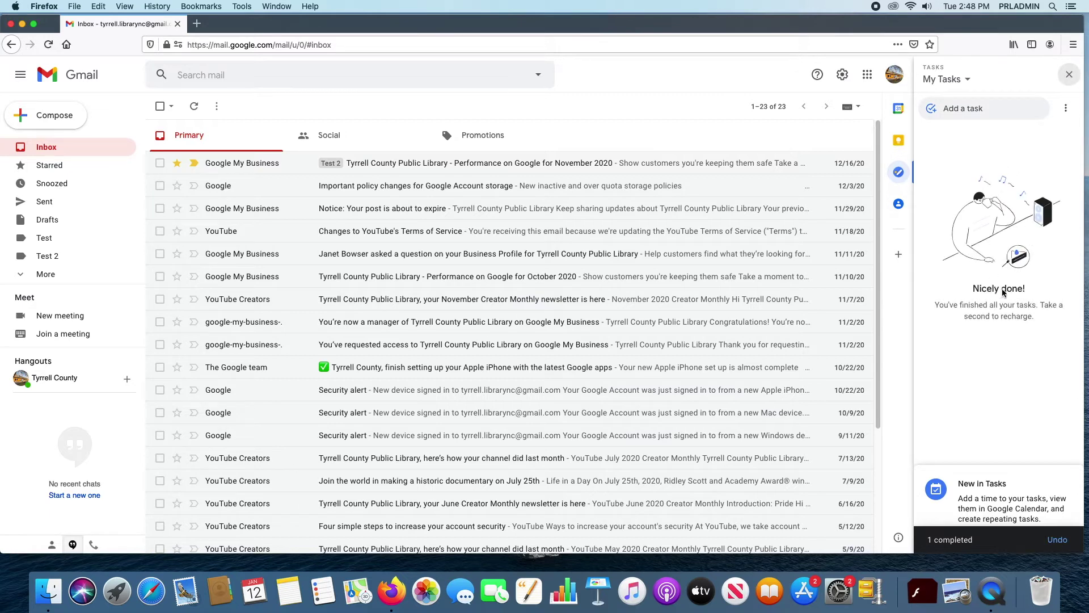
left_click(1069, 74)
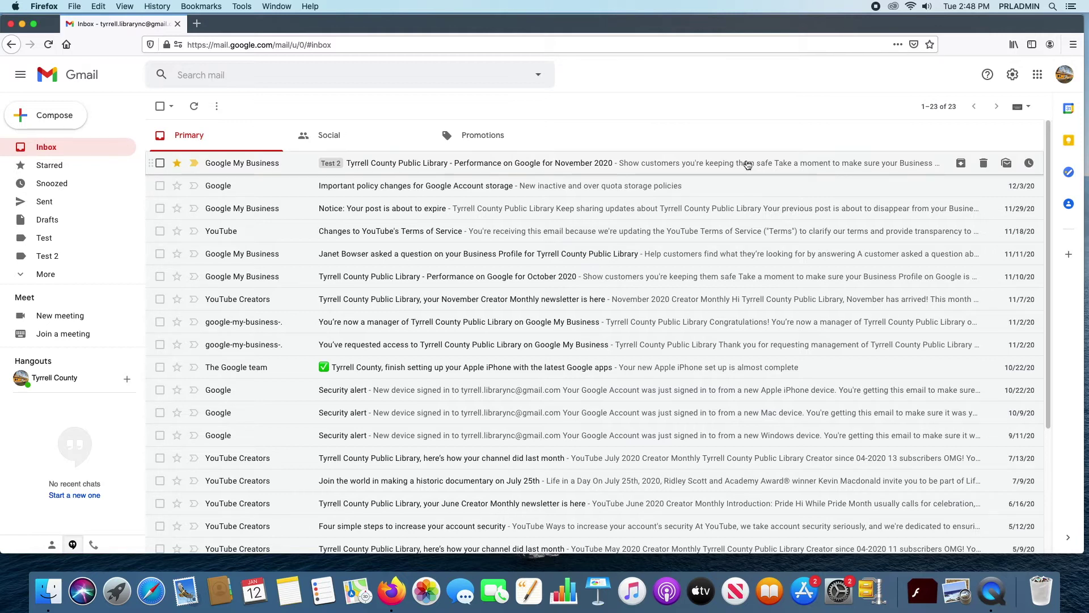
Step: Open the November 2020 performance email and choose Create event from the conversation's More menu
left_click(452, 166)
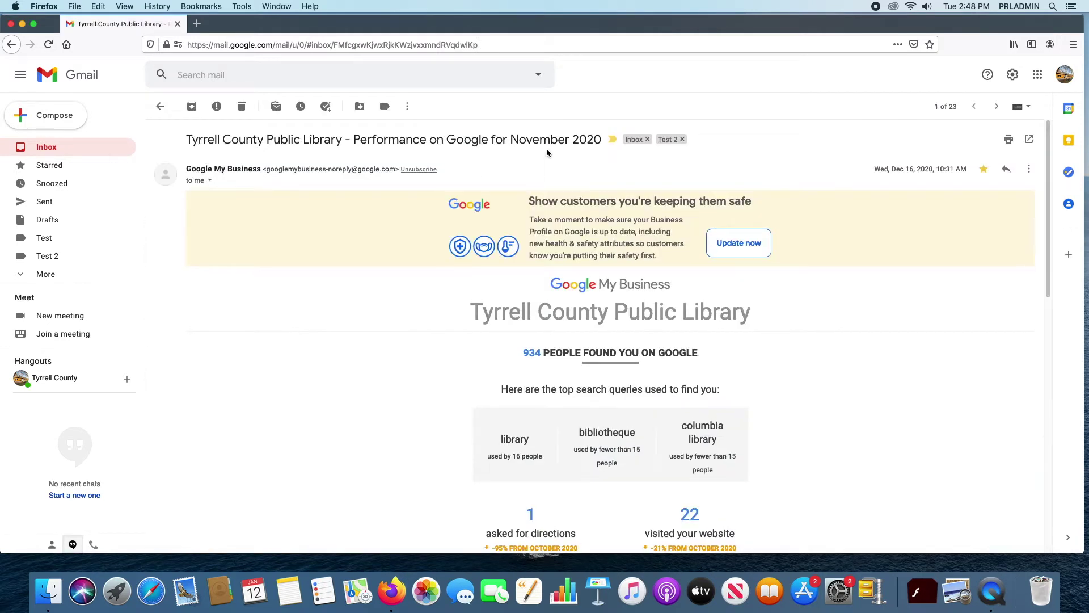
left_click(1031, 169)
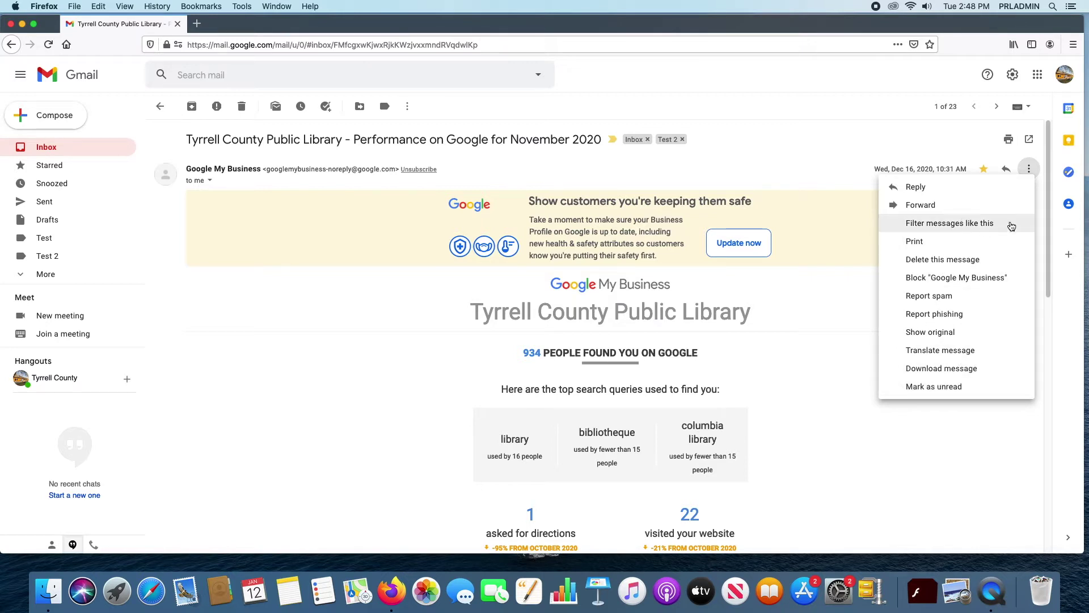
left_click(1029, 168)
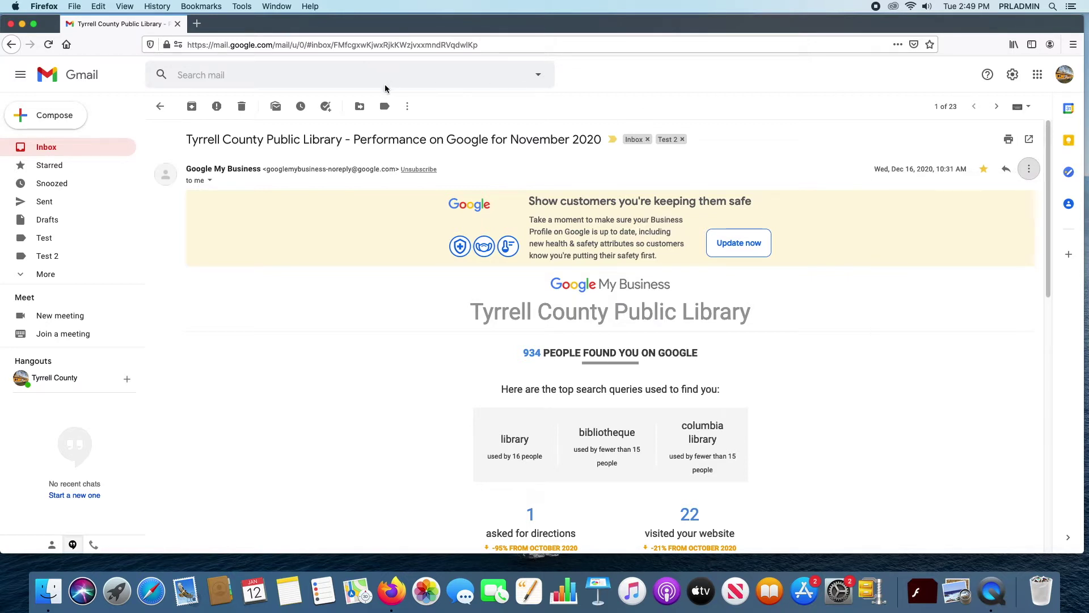
left_click(407, 106)
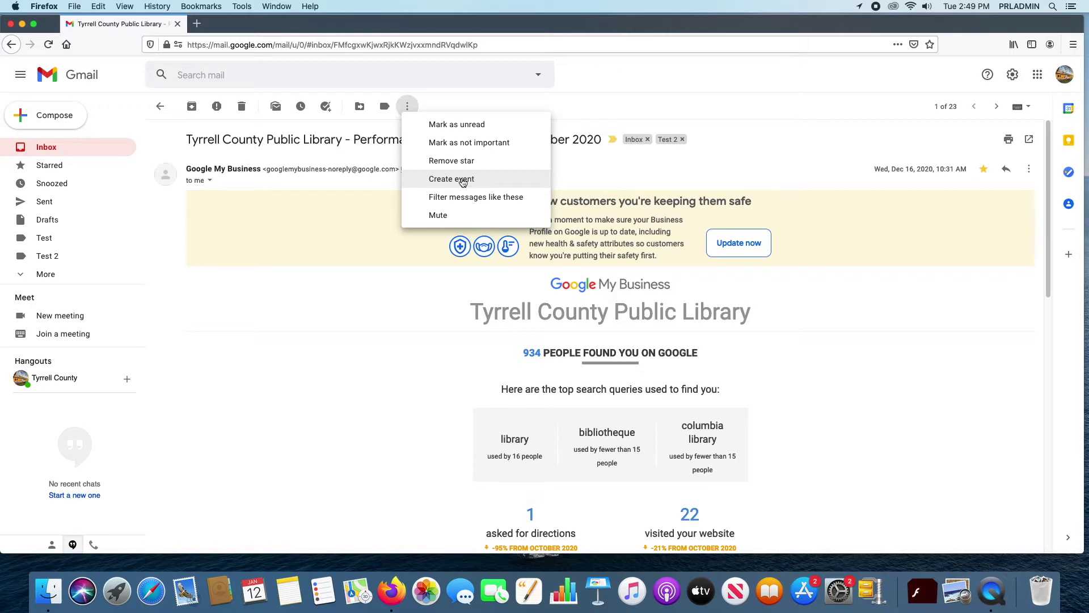
left_click(462, 180)
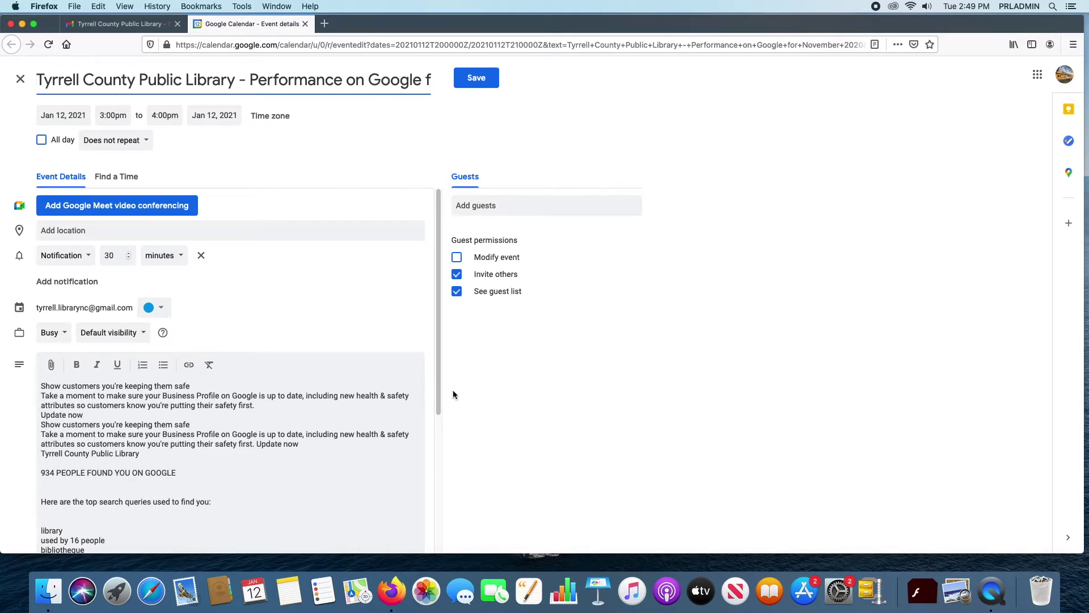
scroll(441, 377, "down", 3)
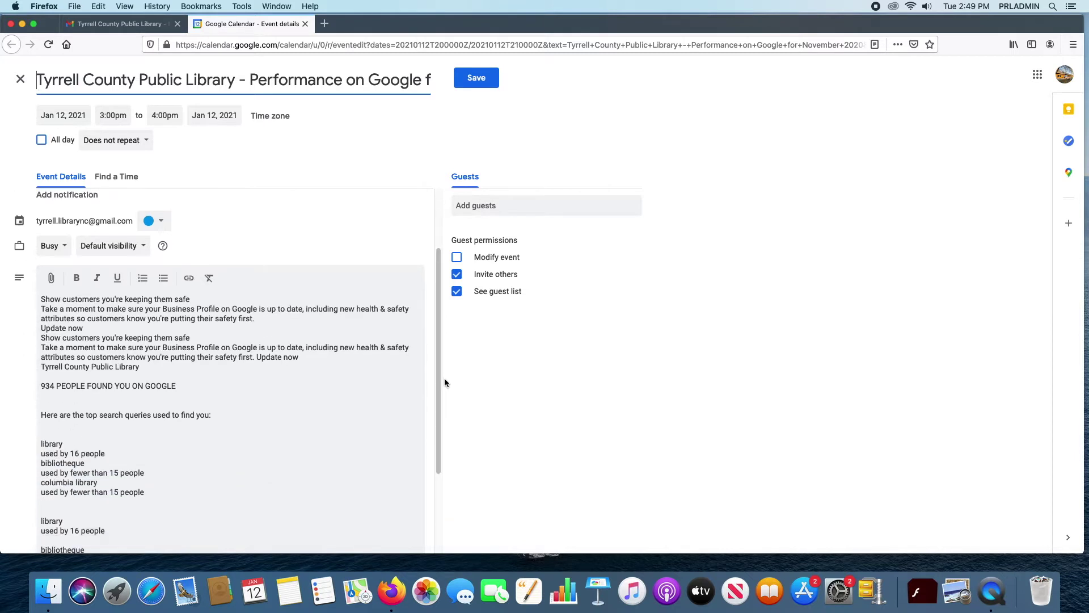
scroll(431, 387, "down", 1)
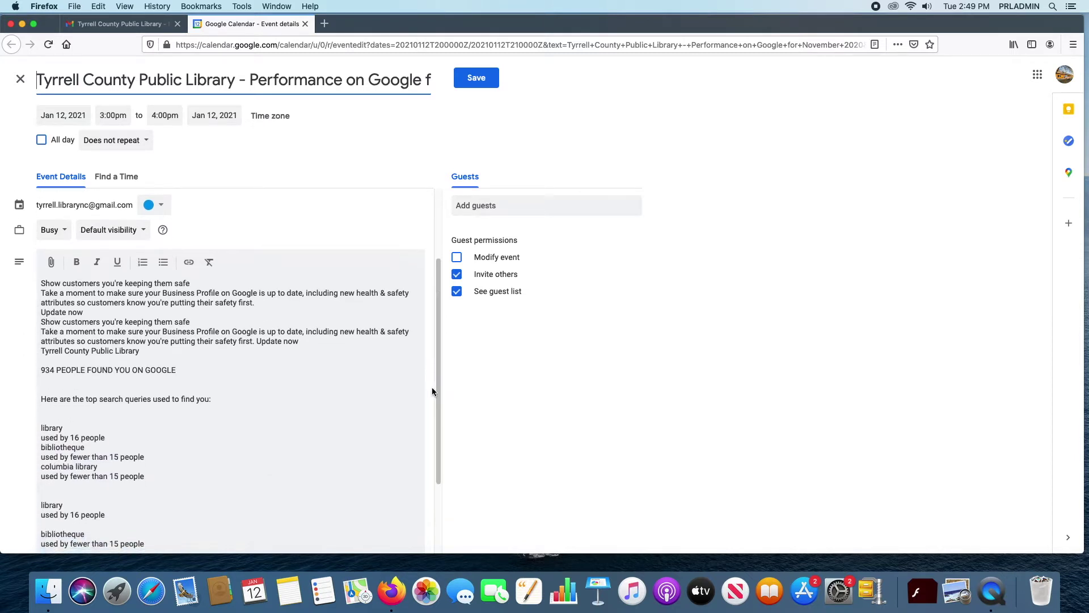
scroll(432, 388, "down", 2)
scroll(432, 372, "up", 3)
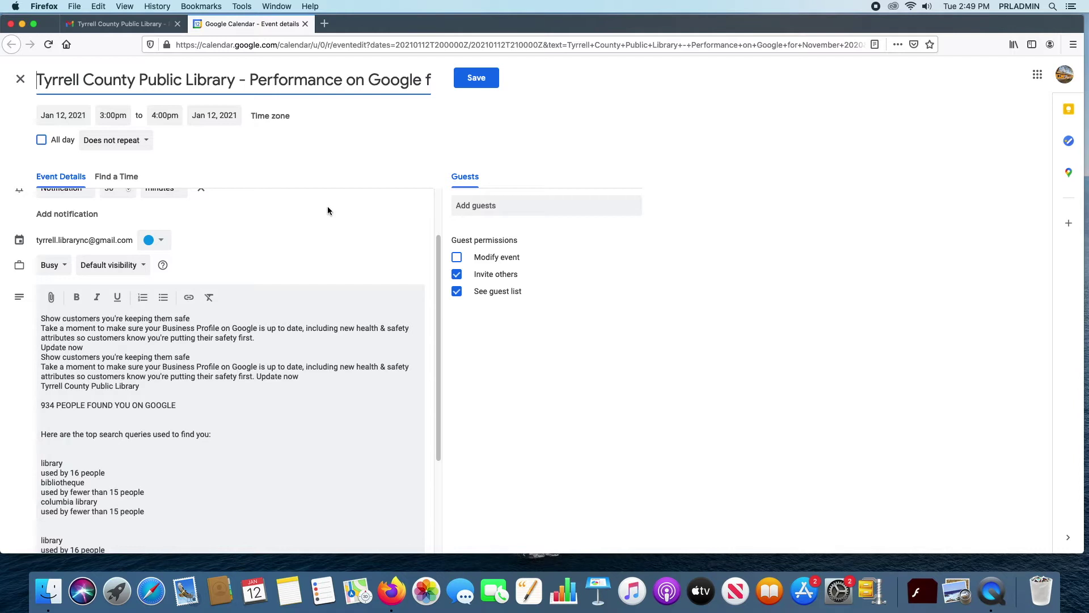
scroll(261, 252, "down", 2)
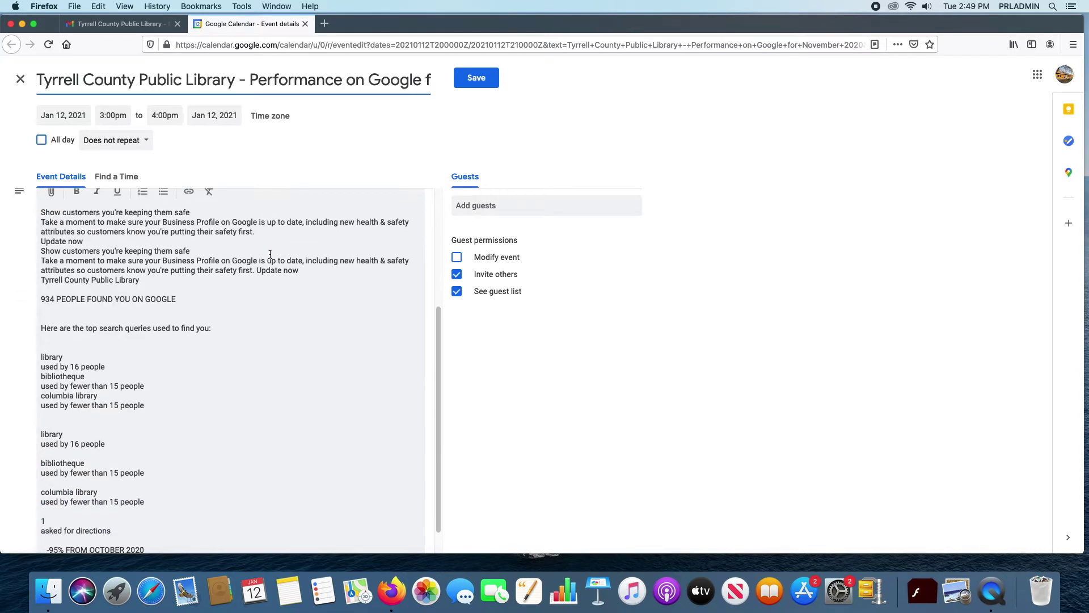
scroll(170, 272, "up", 4)
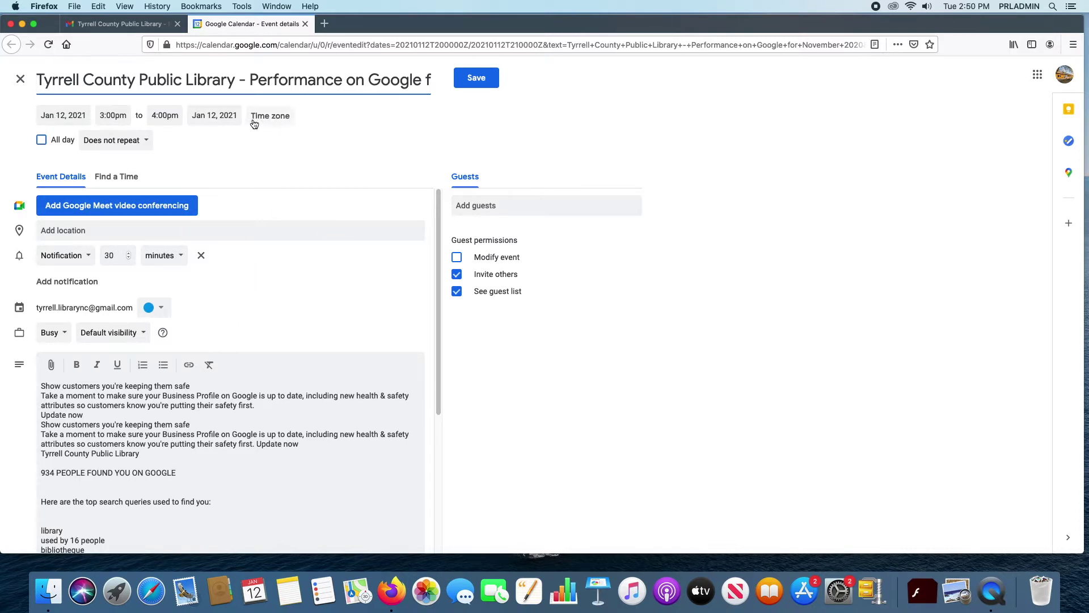
left_click(70, 113)
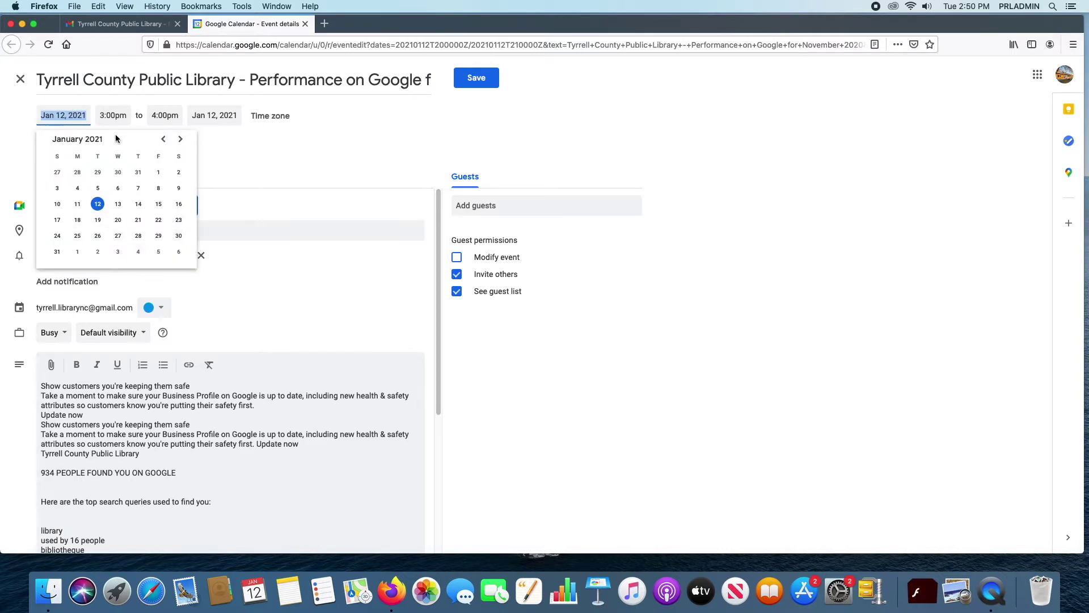
left_click(113, 115)
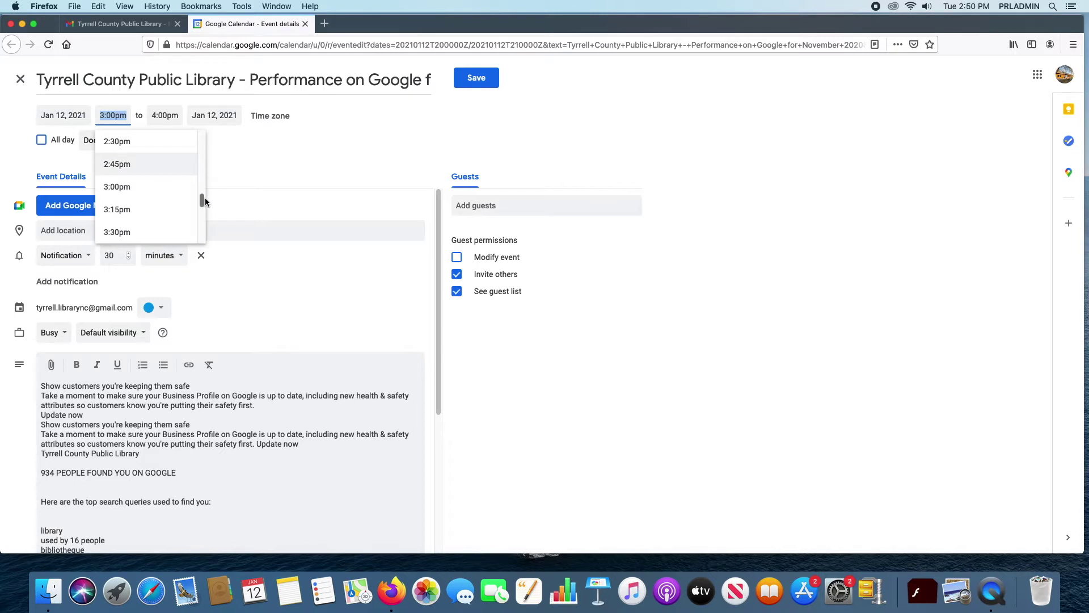
scroll(148, 170, "down", 1)
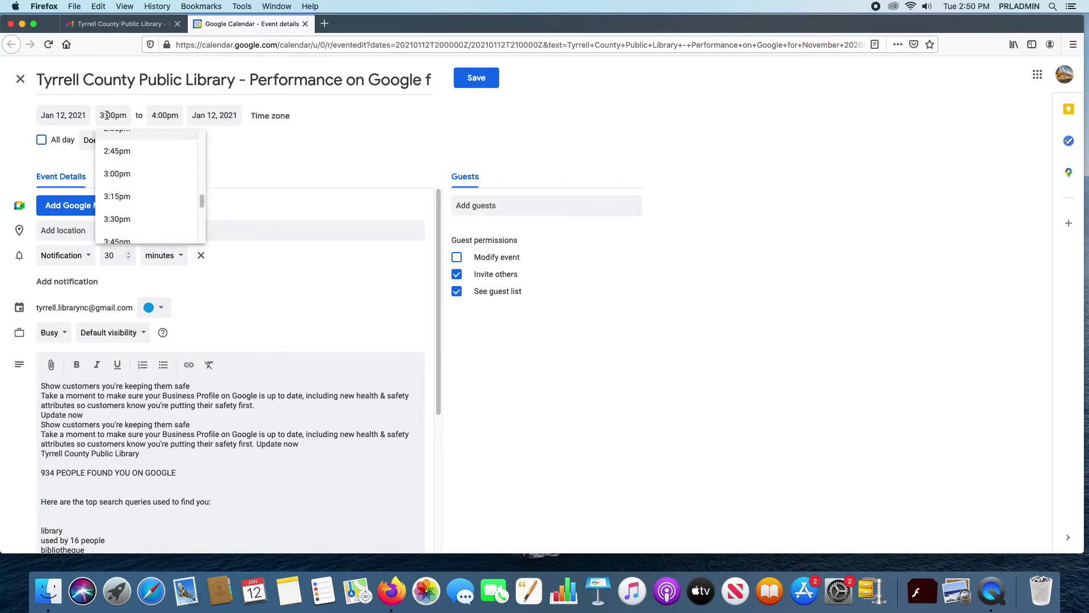
left_click(262, 161)
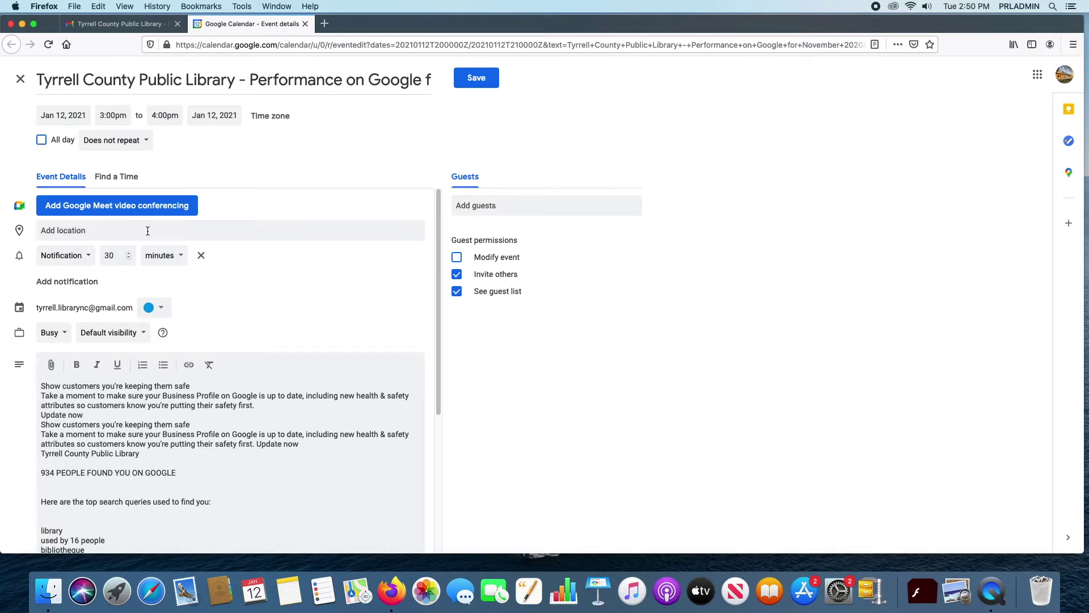
Step: Set the event location to Tyrrell County Public Library
left_click(281, 231)
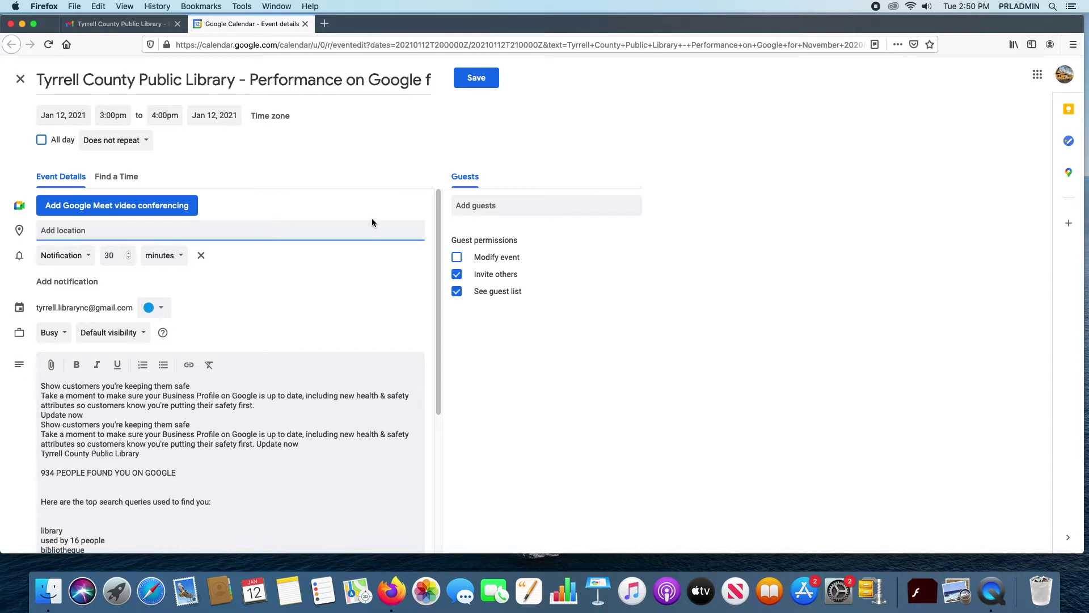
type("tyree")
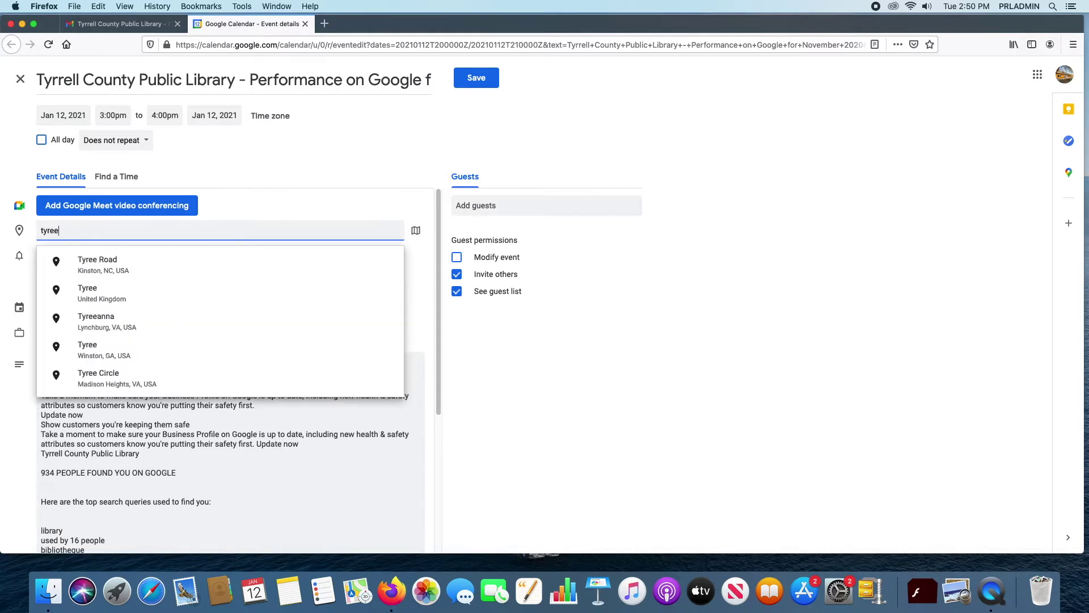
key("BackSpace")
key("BackSpace")
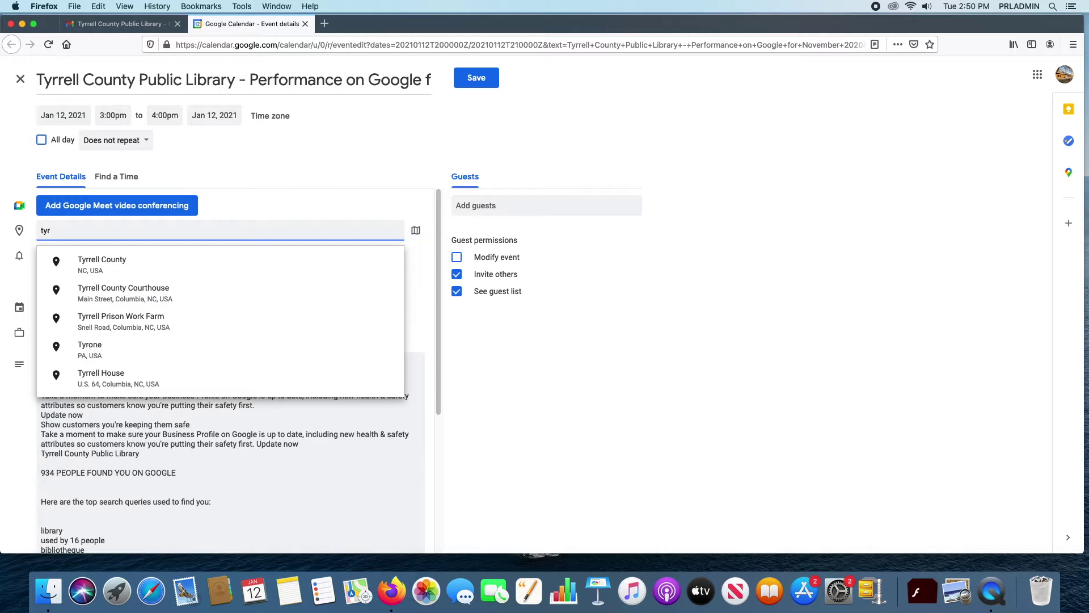
type("ell County Public")
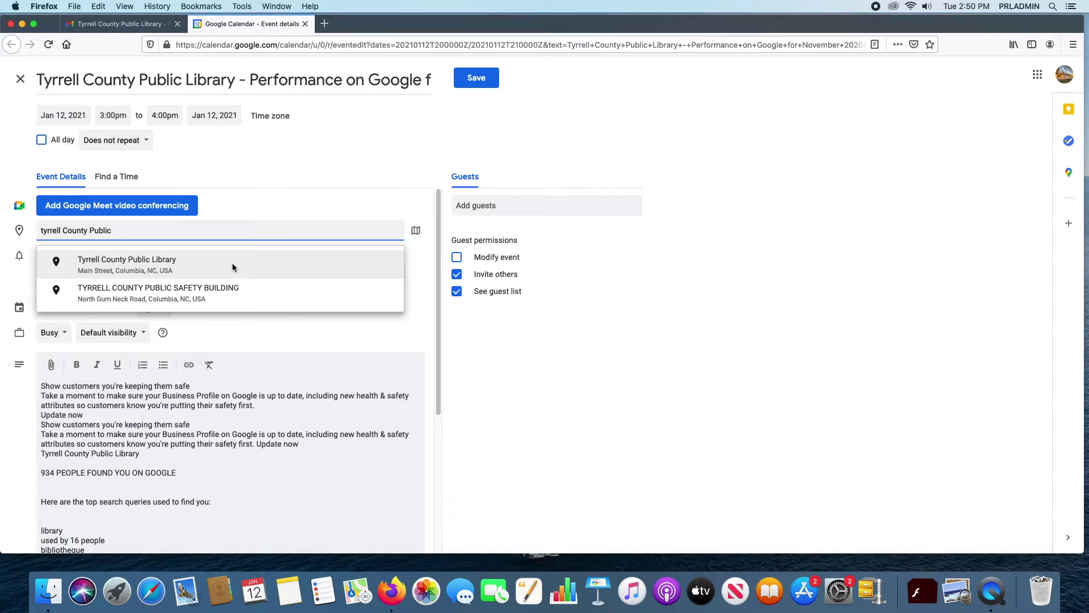
left_click(199, 258)
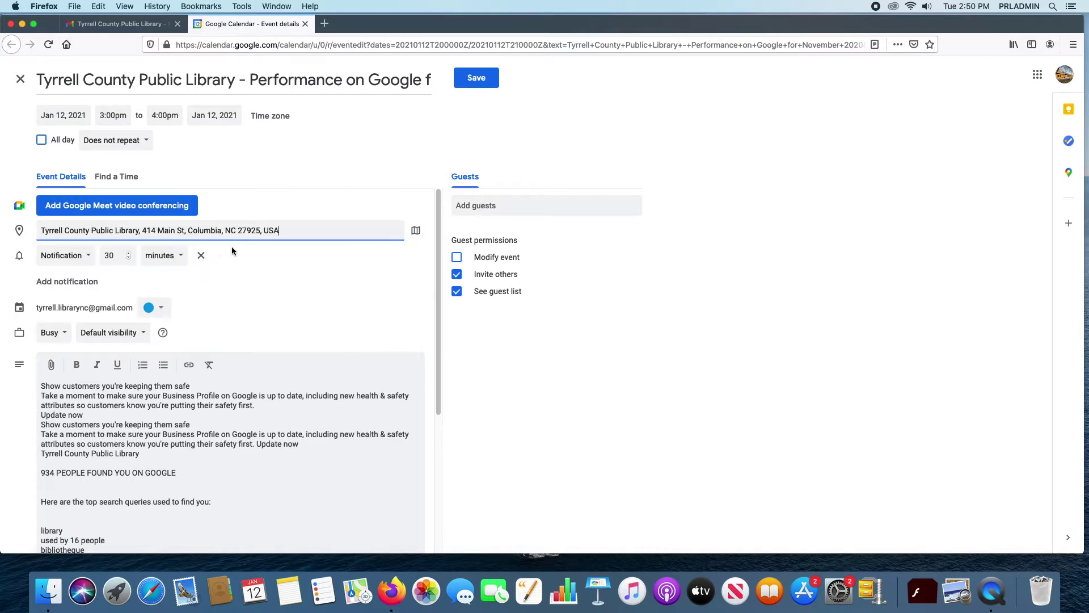
Step: Try the reminder lead time, leave it at 30 minutes as a notification, then discard the draft
left_click(129, 258)
left_click(128, 258)
left_click(128, 254)
left_click(128, 254)
left_click(89, 257)
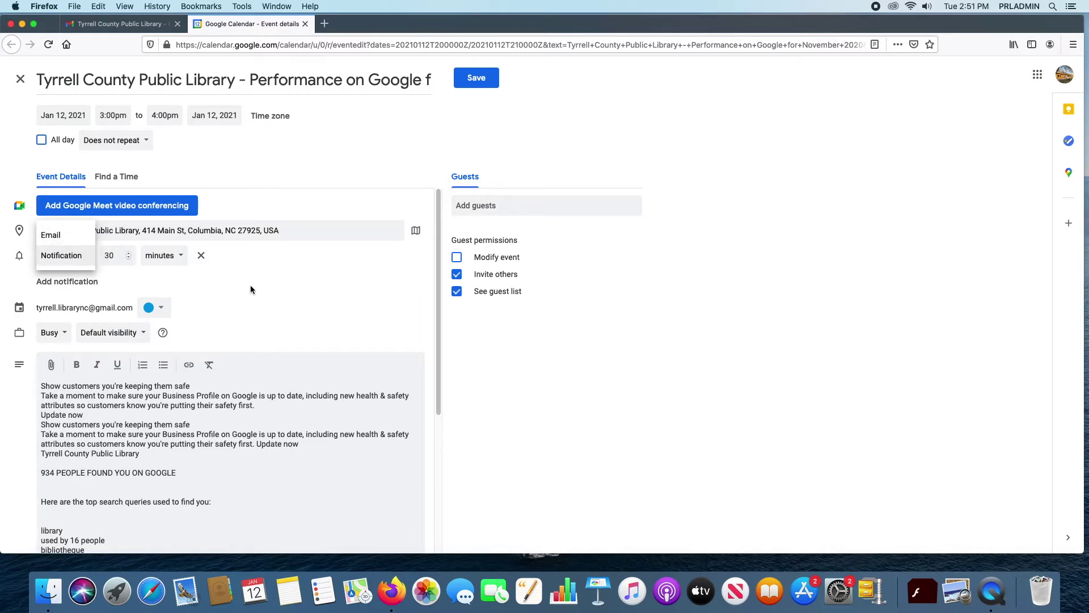
left_click(62, 258)
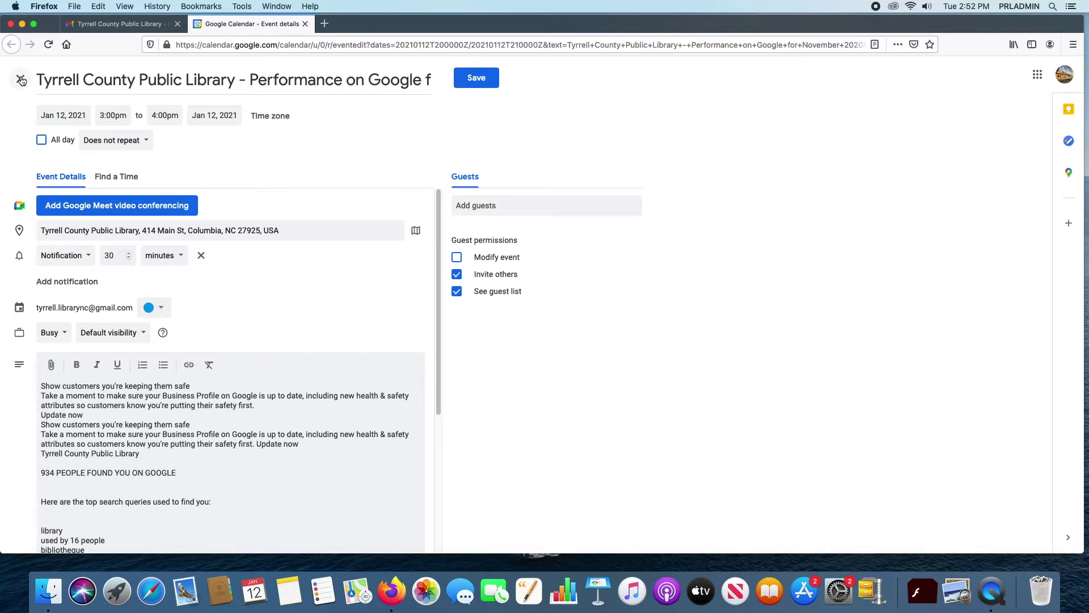
left_click(21, 80)
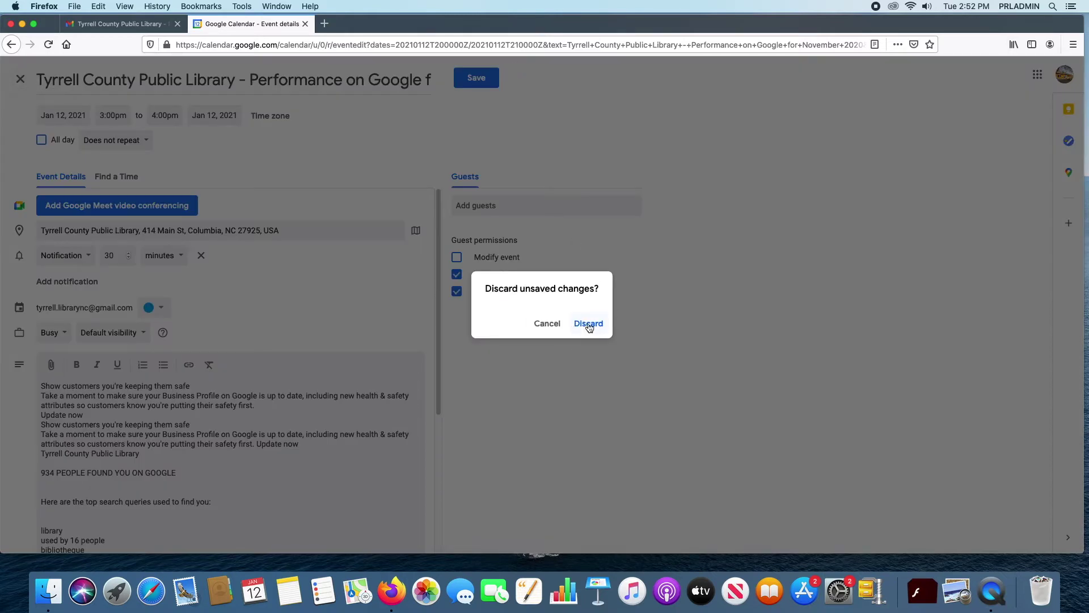
left_click(589, 324)
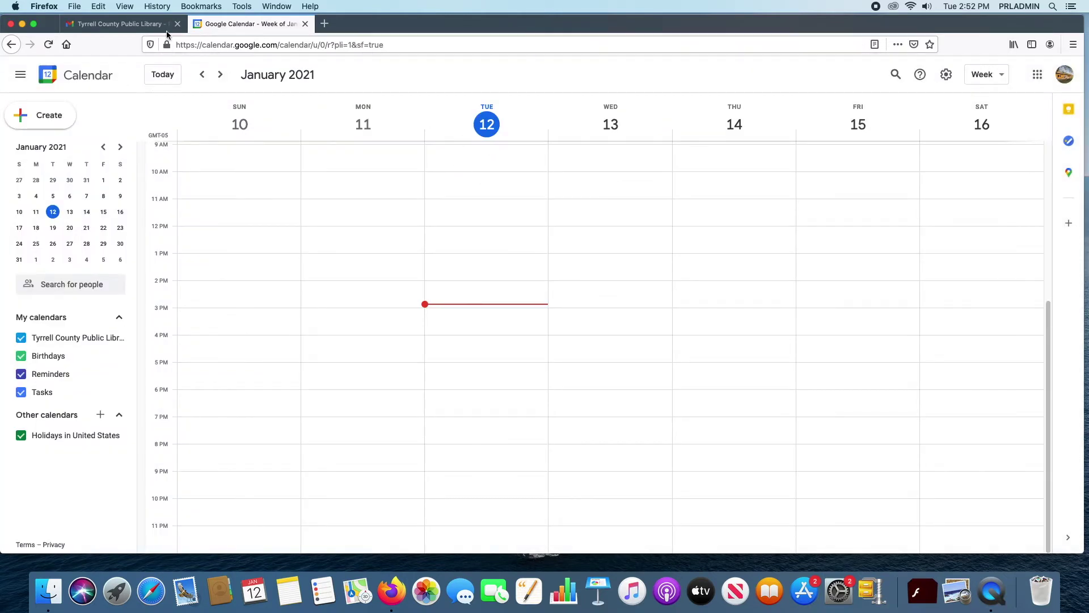
Step: Close Calendar, return to the inbox and mark the Important policy changes email unread
left_click(305, 24)
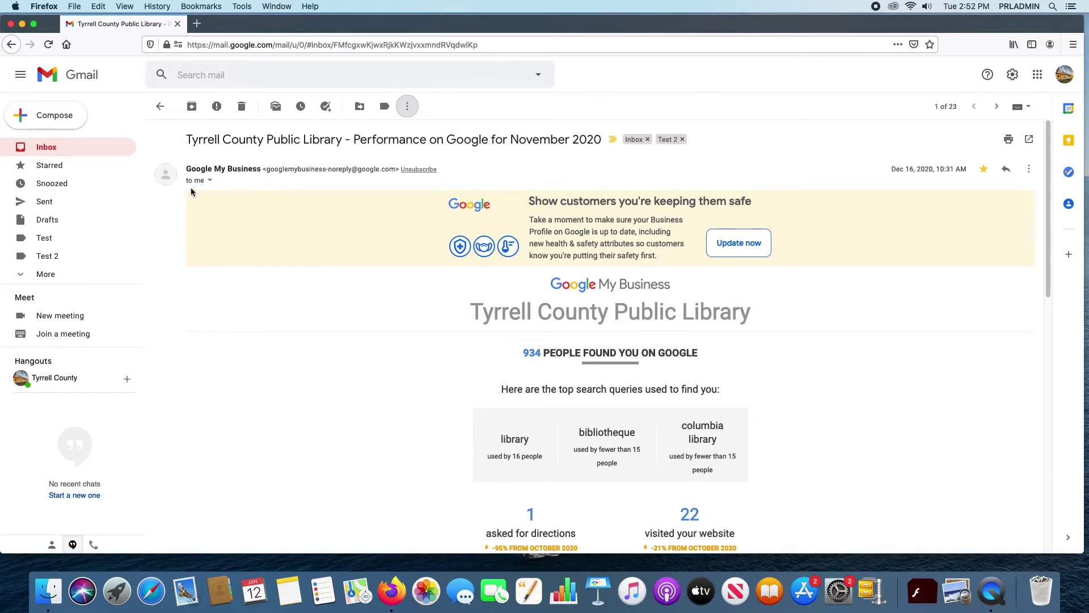
left_click(37, 149)
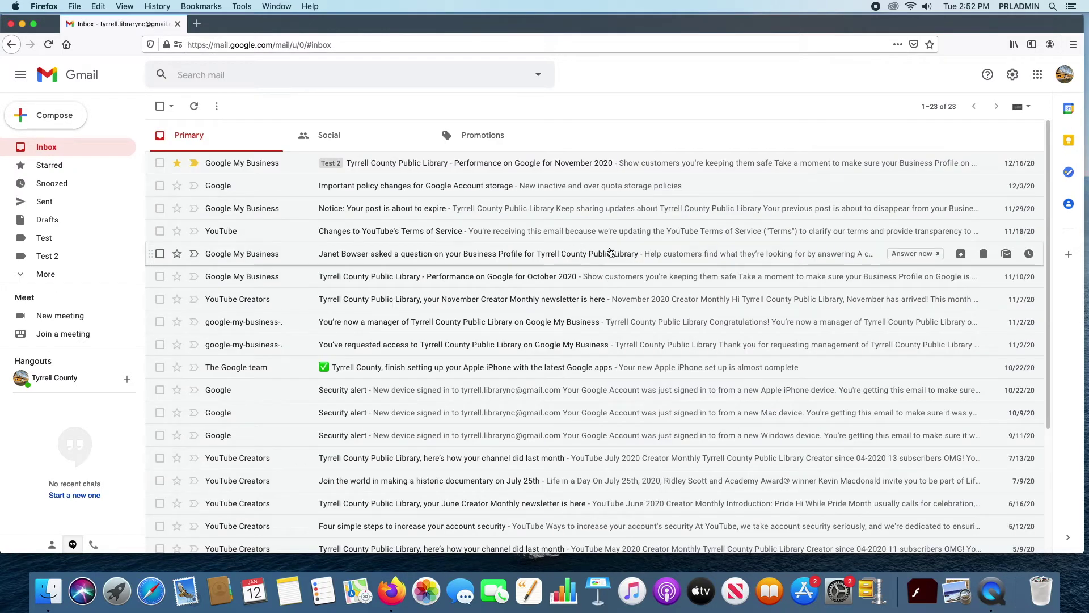
left_click(160, 186)
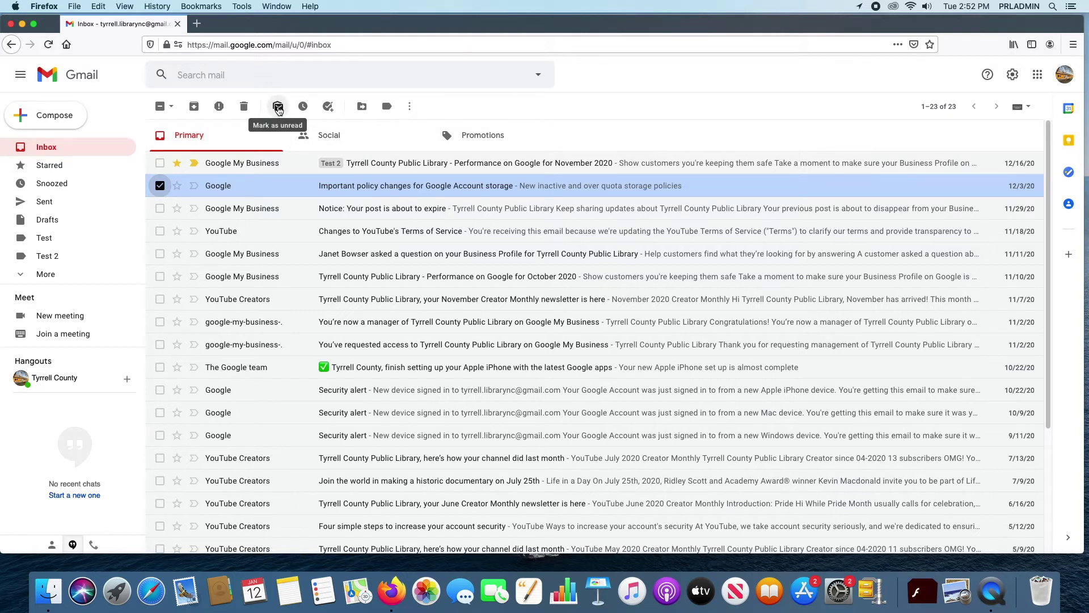
left_click(278, 107)
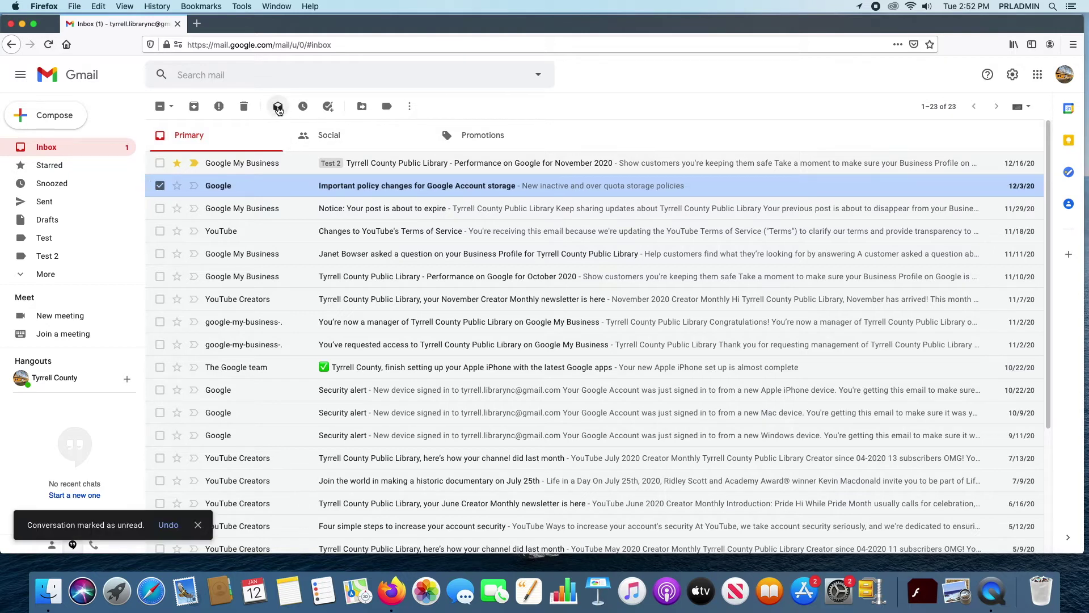
left_click(266, 214)
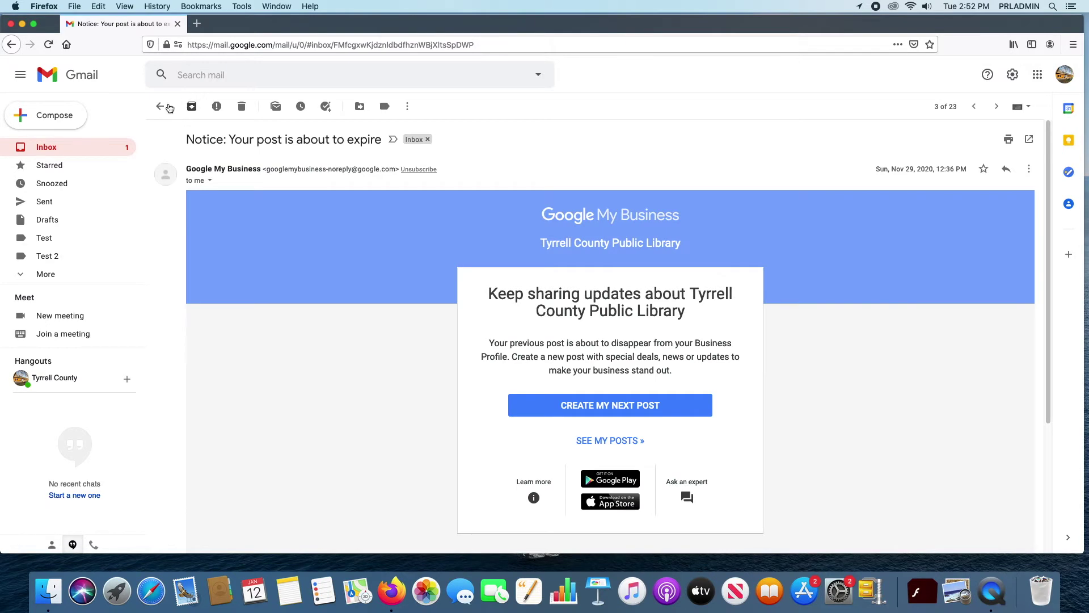
left_click(160, 107)
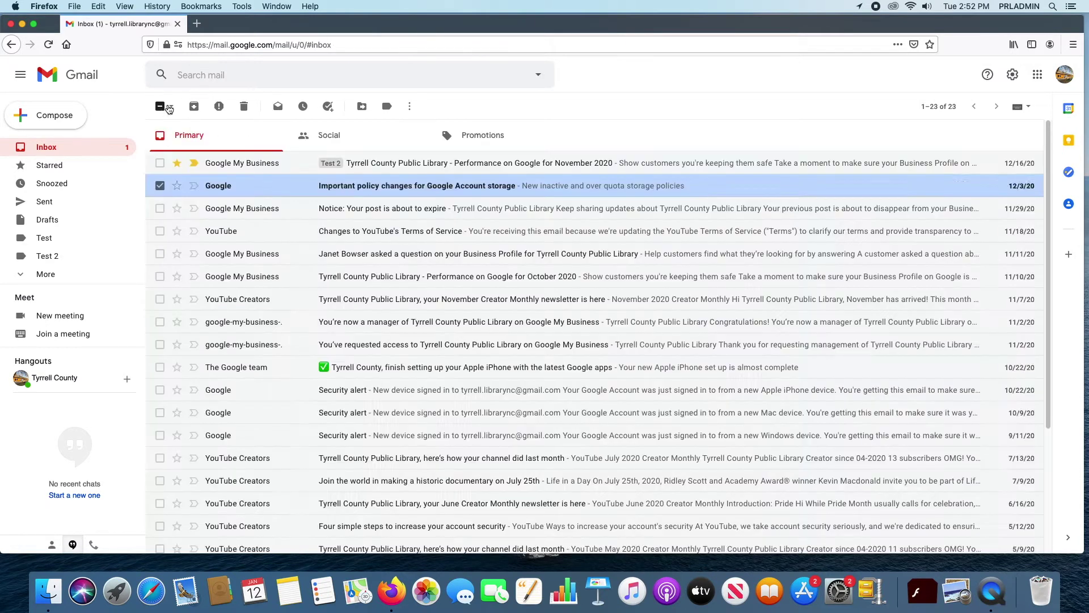
left_click(160, 186)
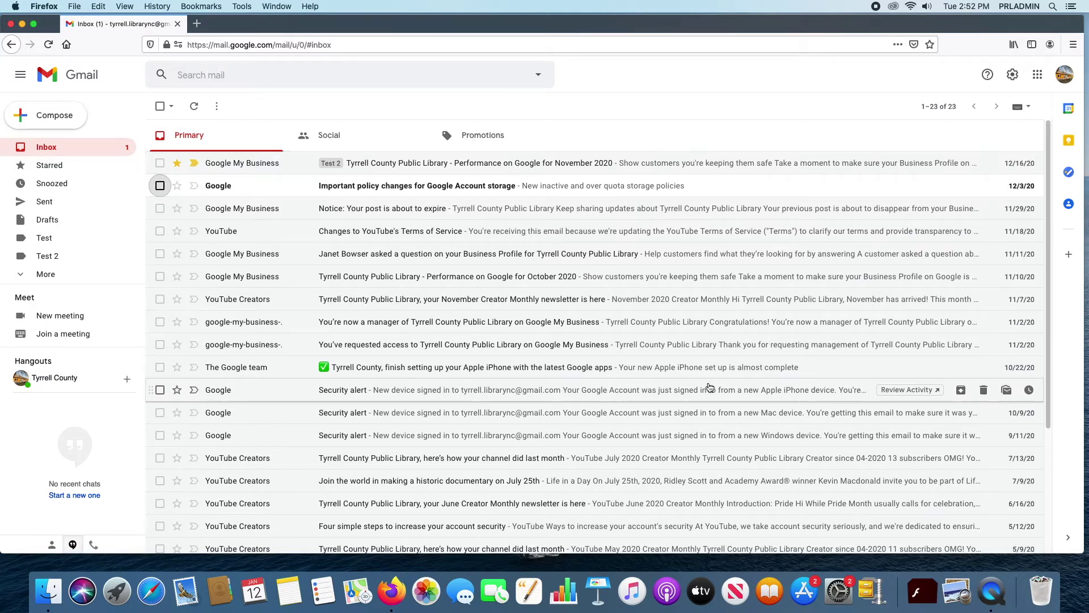
Step: Toggle the policy changes email to unread and back to read
left_click(297, 191)
left_click(160, 106)
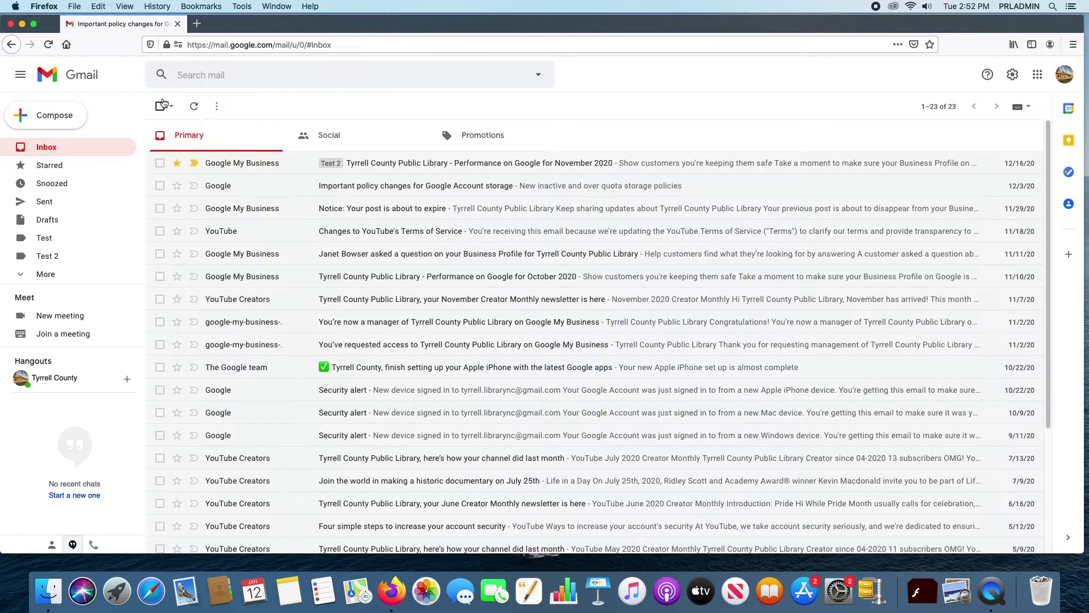
left_click(160, 186)
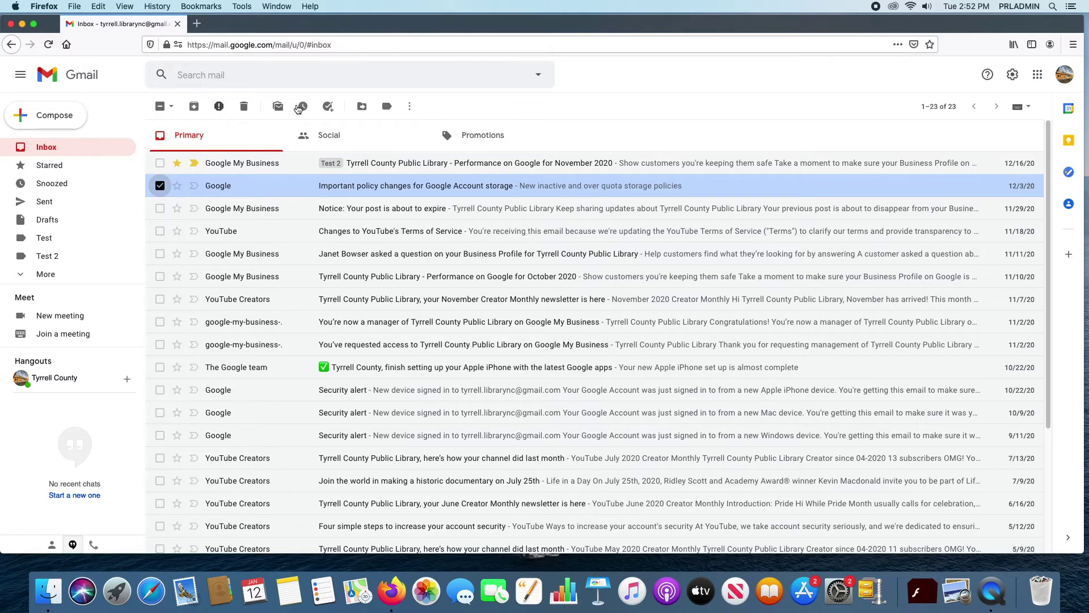
left_click(278, 106)
left_click(278, 106)
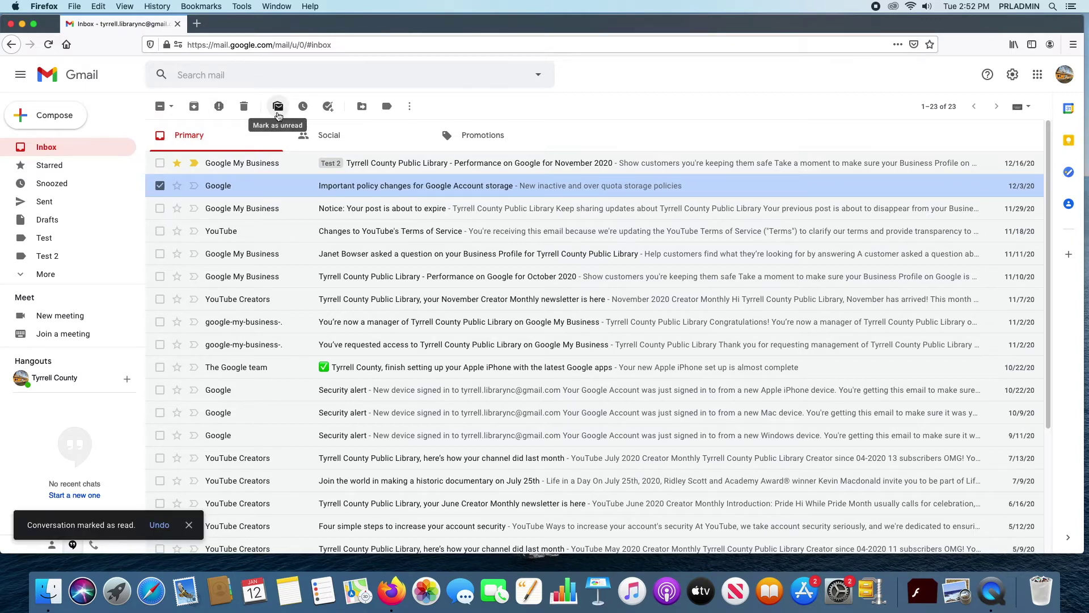
left_click(160, 185)
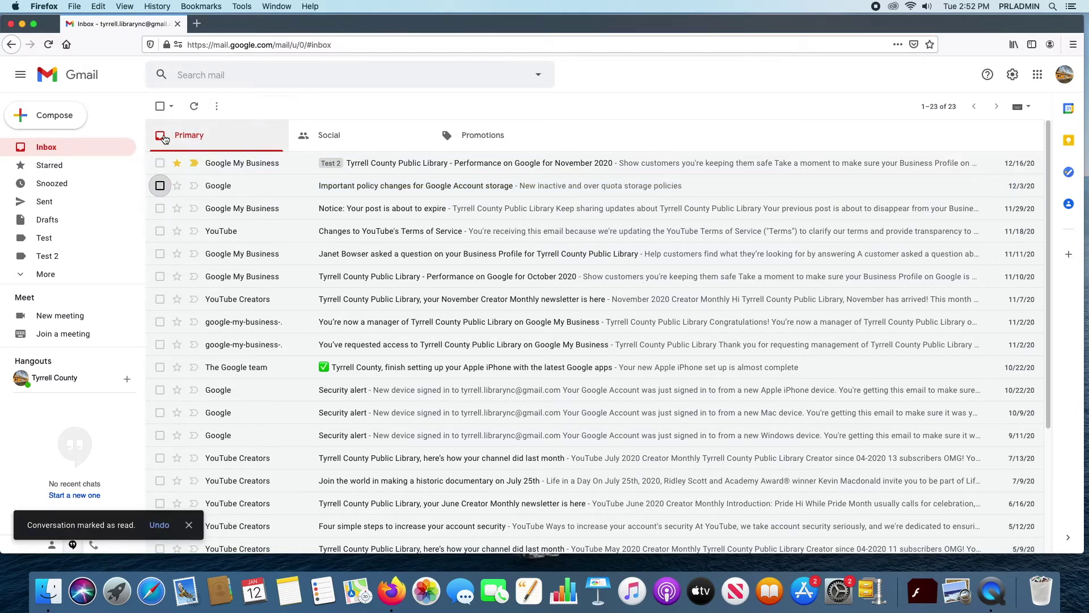
Step: Mark all 23 conversations unread, then read again, and clear the selection
left_click(160, 106)
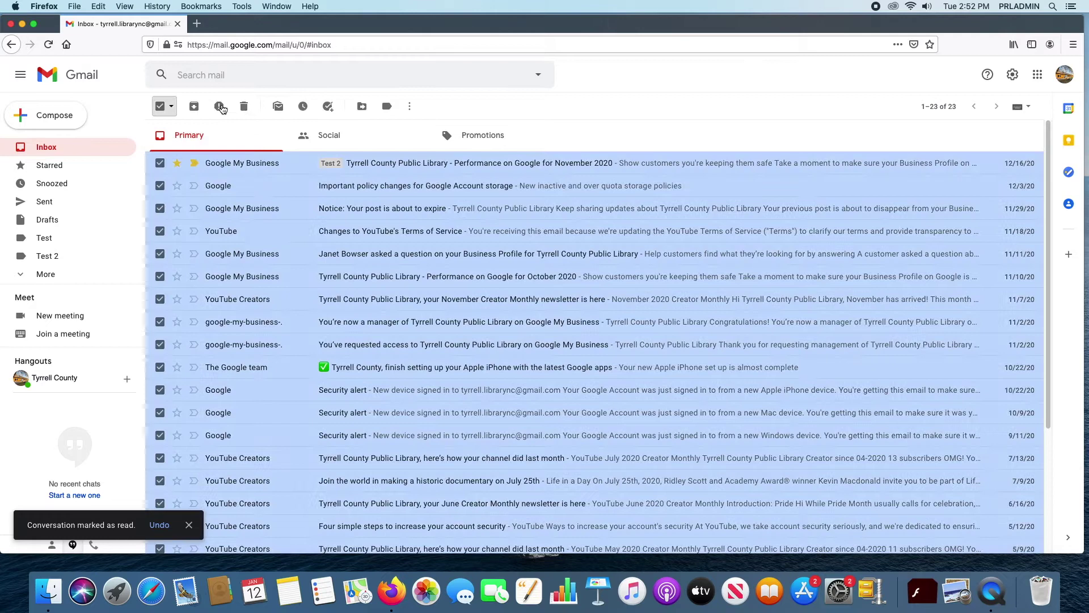
left_click(272, 113)
left_click(272, 112)
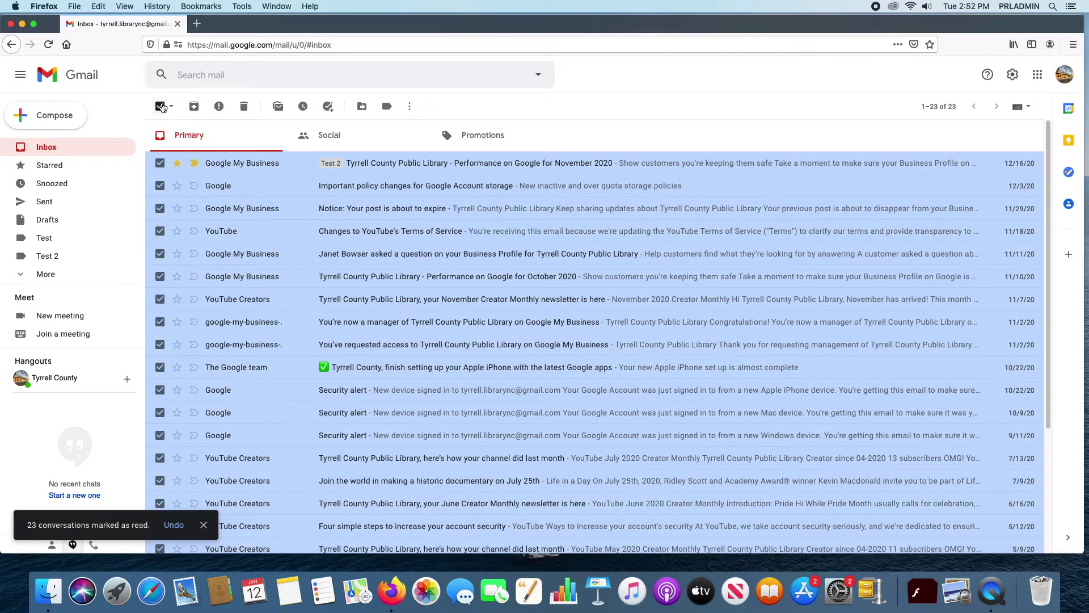
left_click(160, 106)
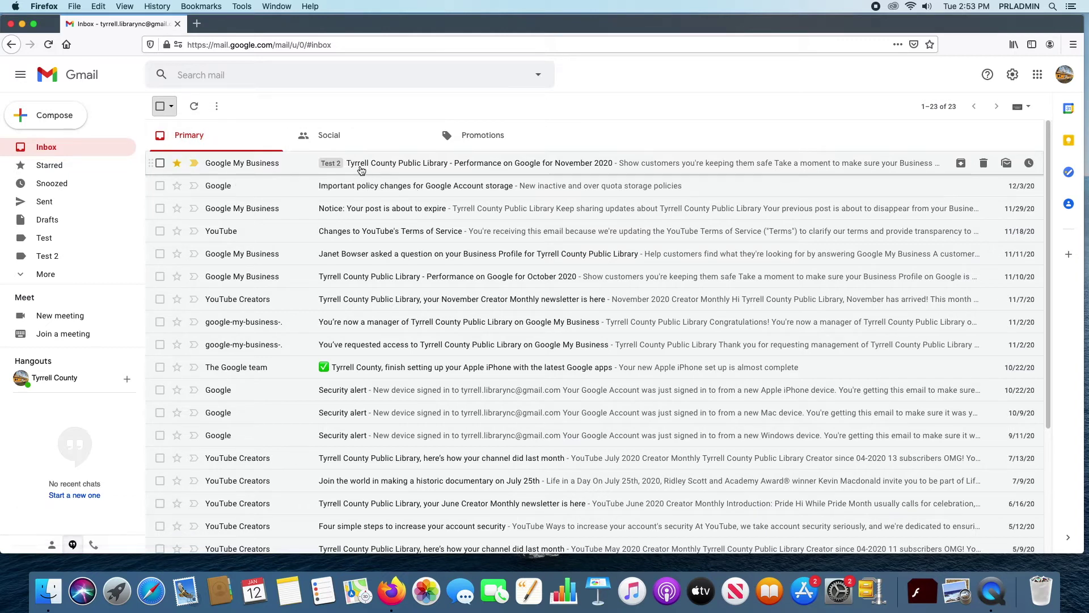
Step: Mute the Important policy changes email through the conversation's More menu
left_click(448, 193)
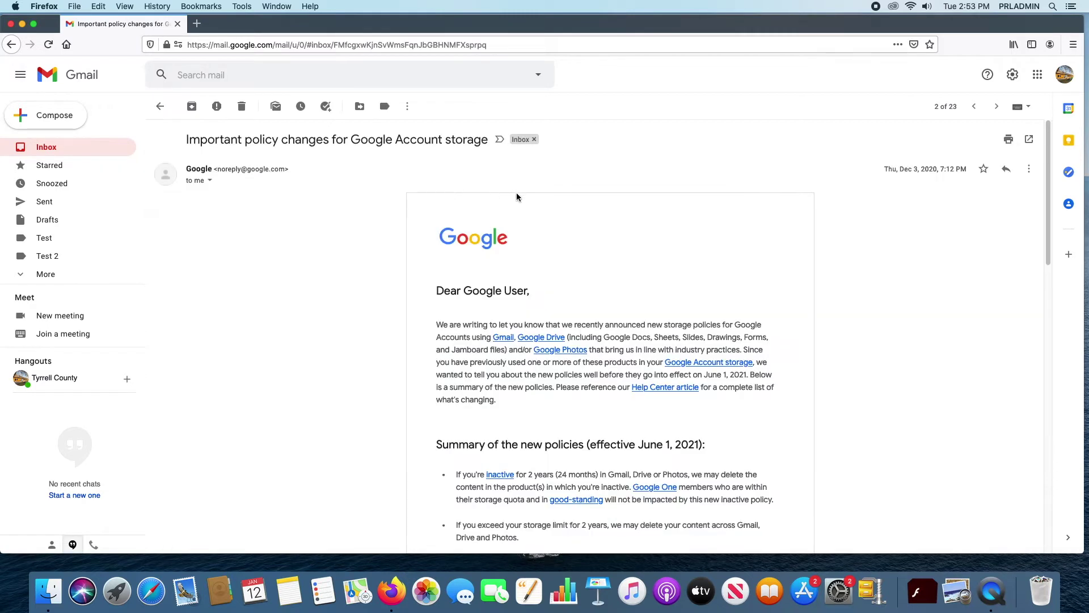
left_click(1030, 169)
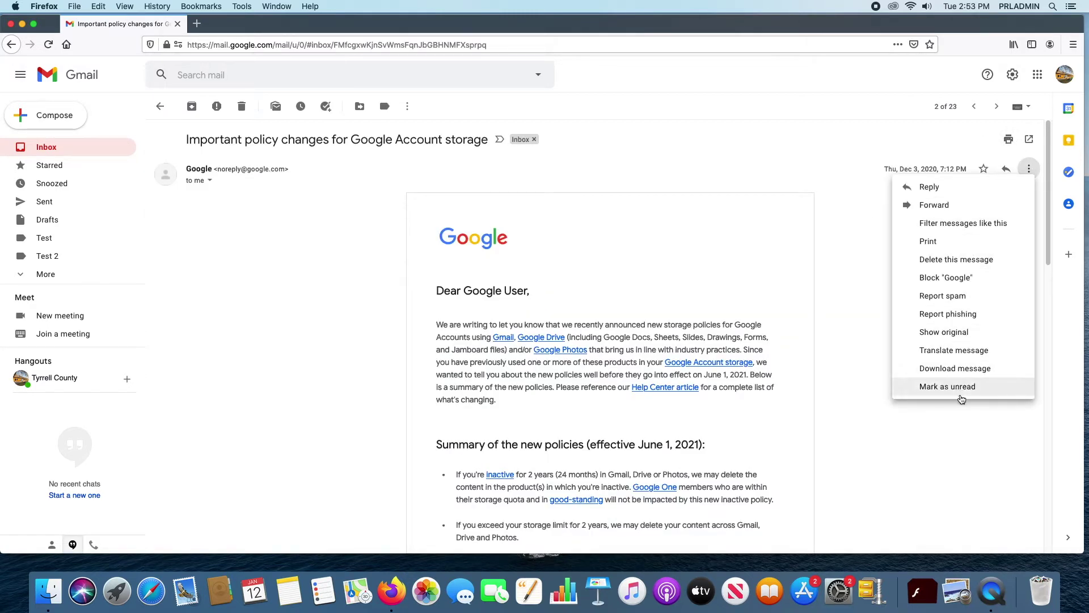
left_click(1027, 170)
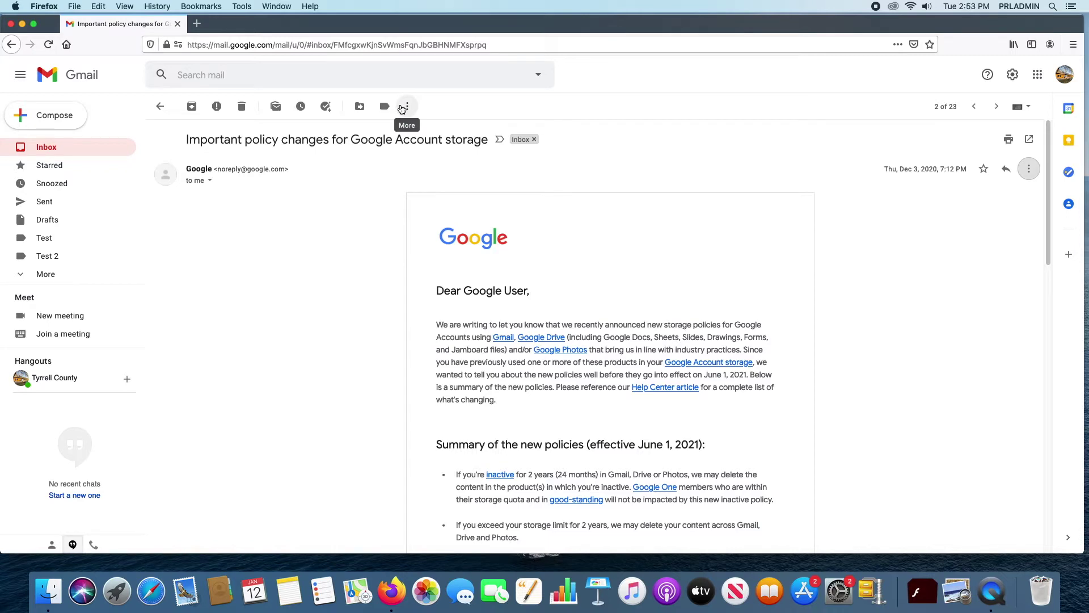
left_click(403, 107)
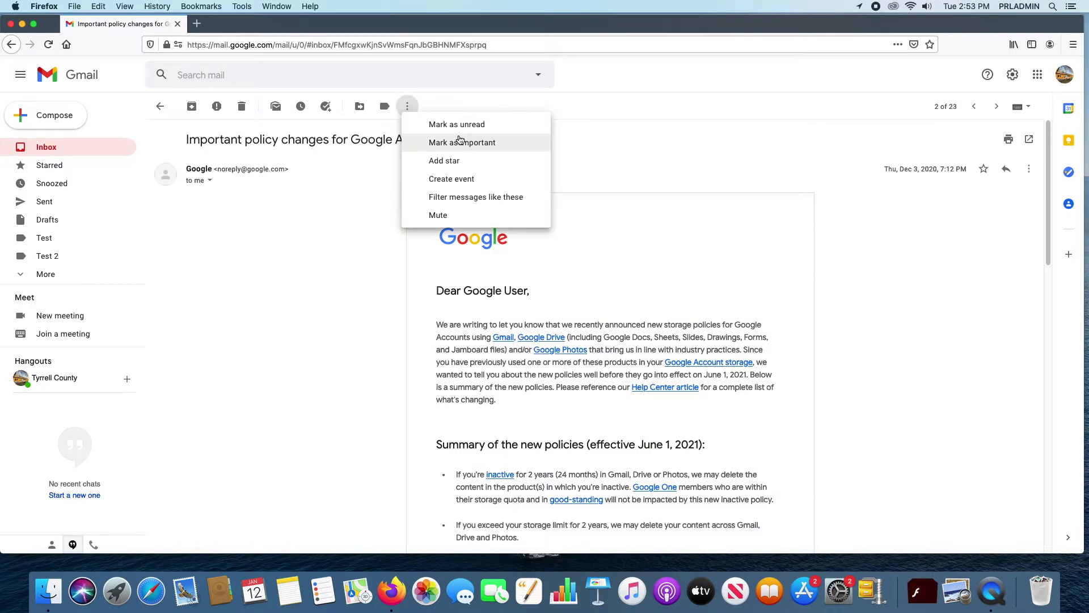
left_click(451, 216)
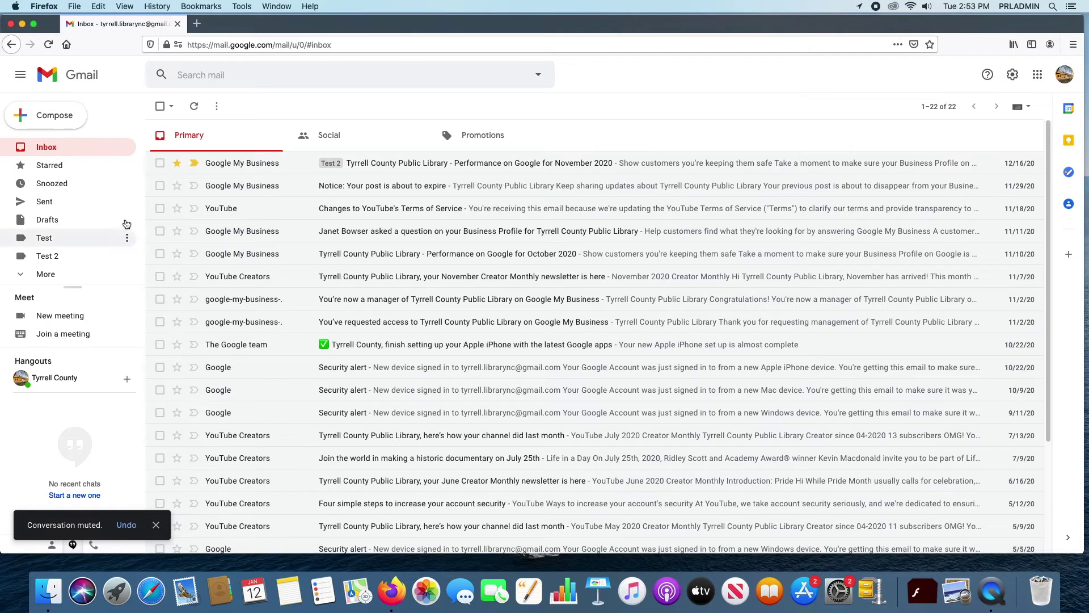
Step: Expand the folder list and show All Mail, including muted messages
left_click(23, 275)
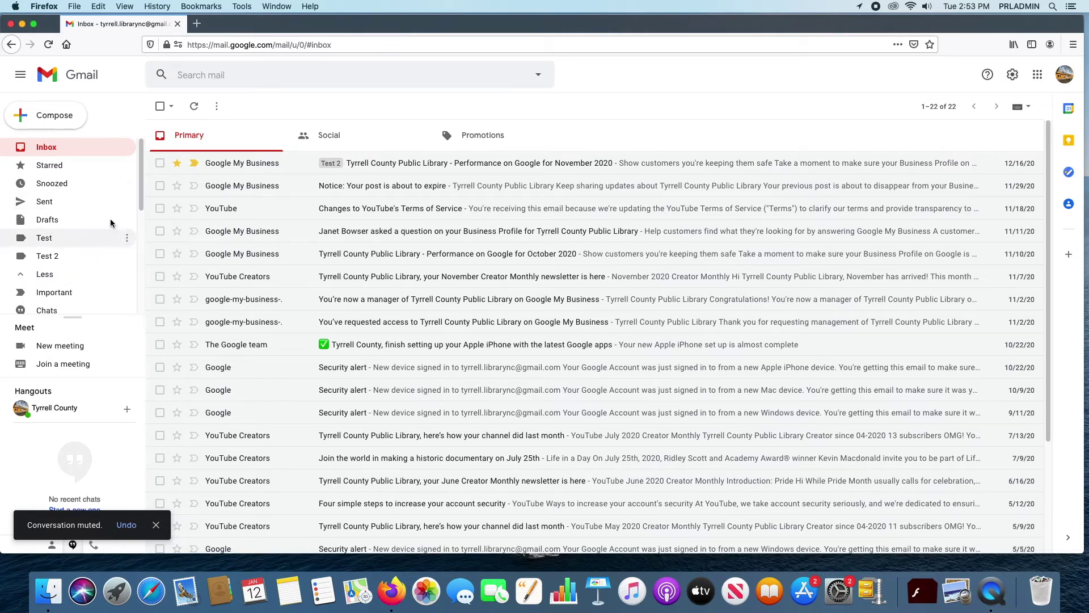
scroll(114, 215, "down", 3)
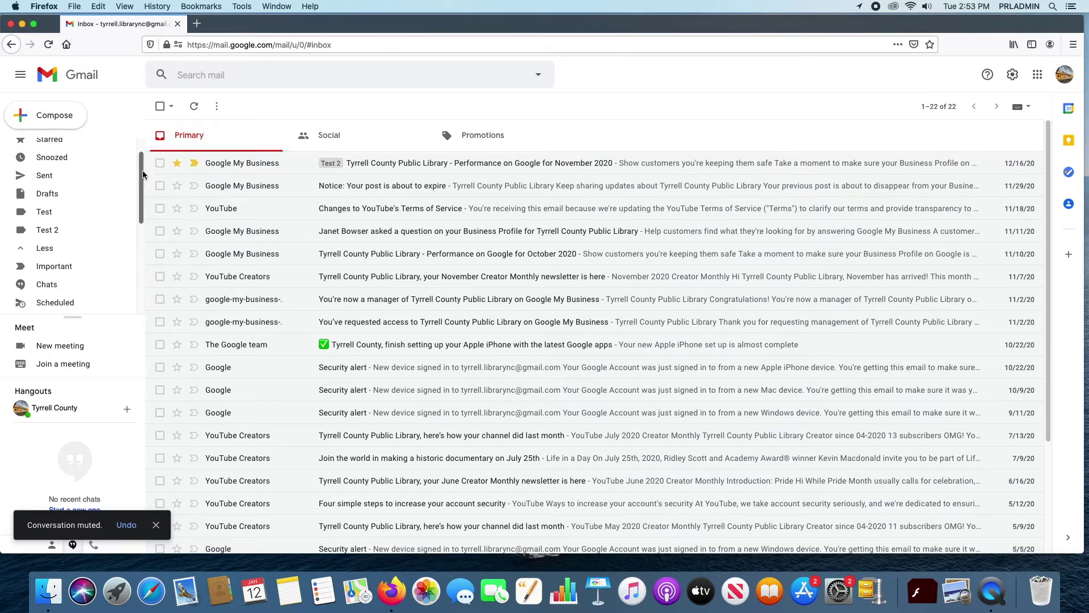
left_click_drag(144, 197, 142, 224)
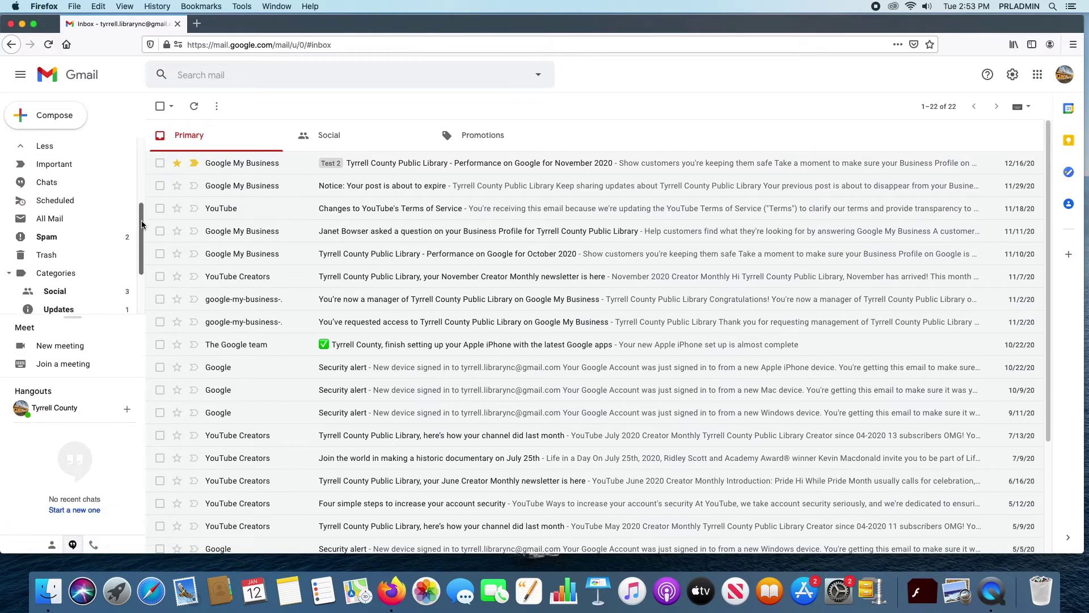
left_click(50, 218)
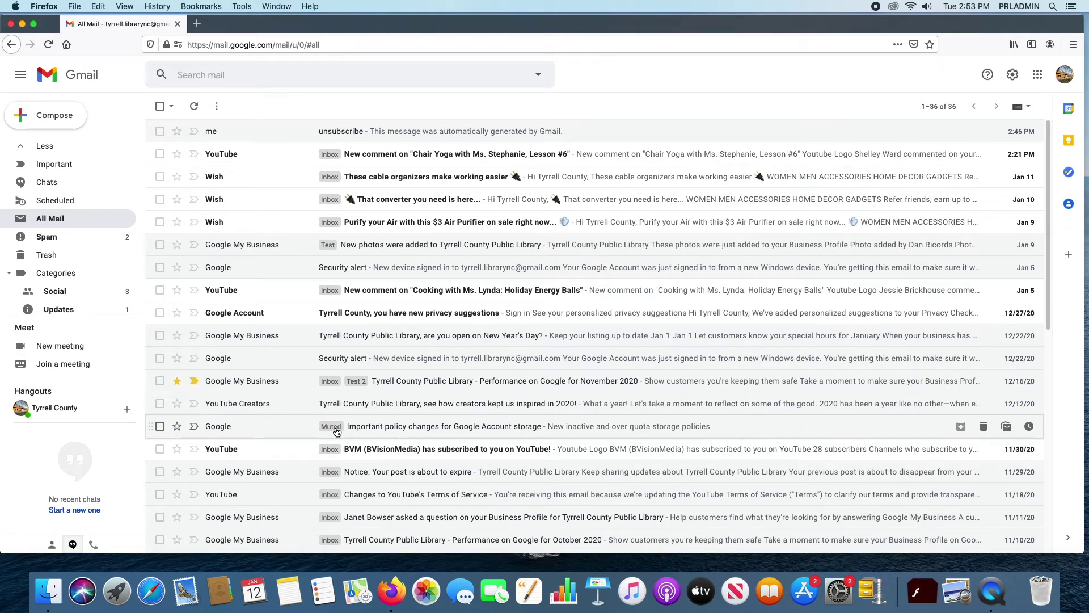
Step: Remove the Muted label from the policy changes email and go back to Inbox
left_click(337, 431)
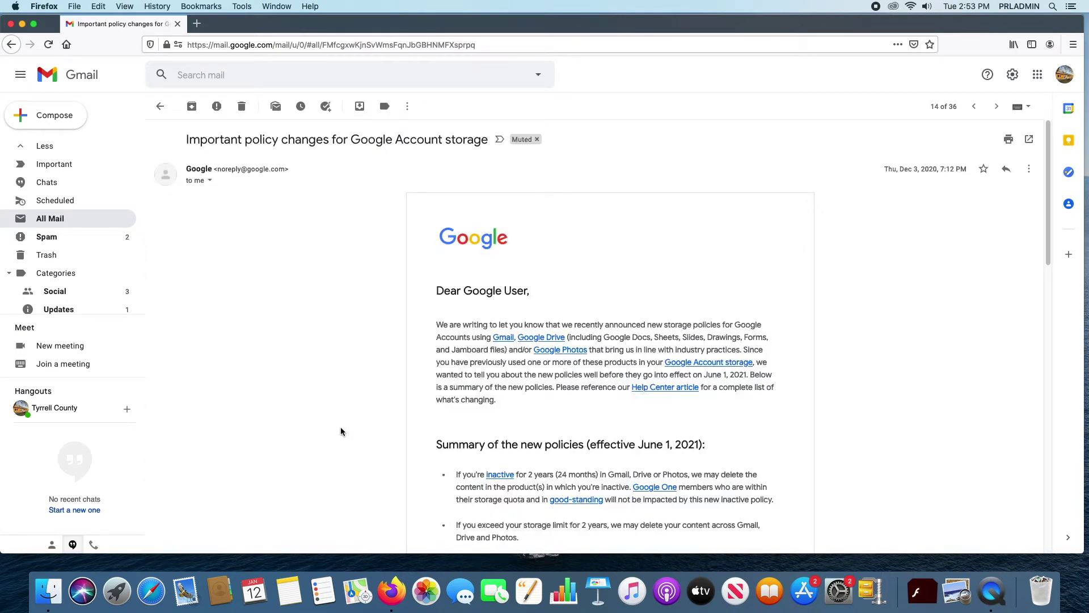
left_click(536, 139)
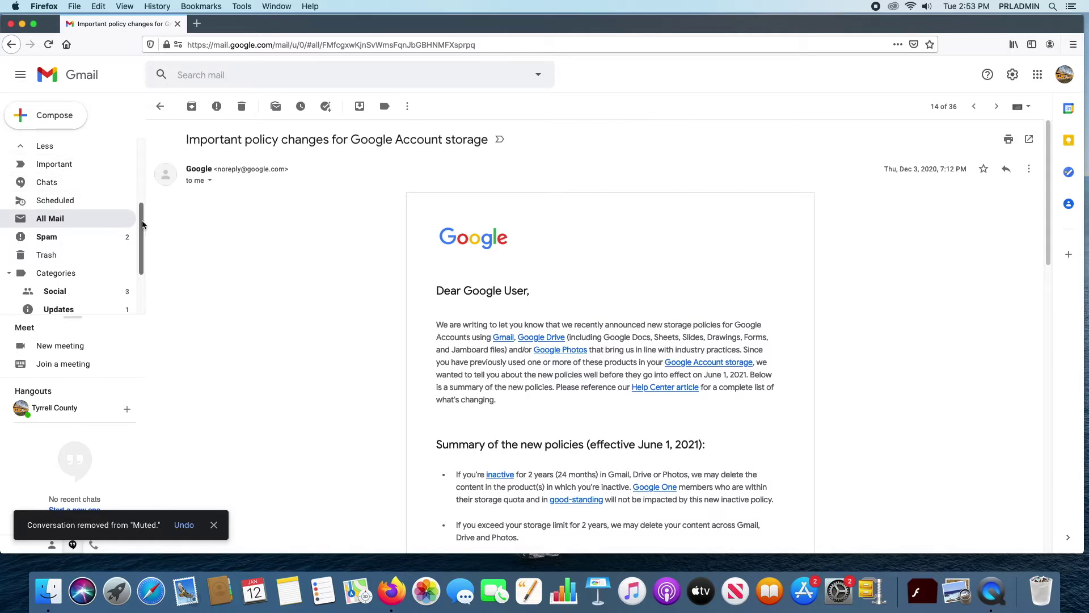
scroll(142, 224, "up", 5)
left_click(51, 147)
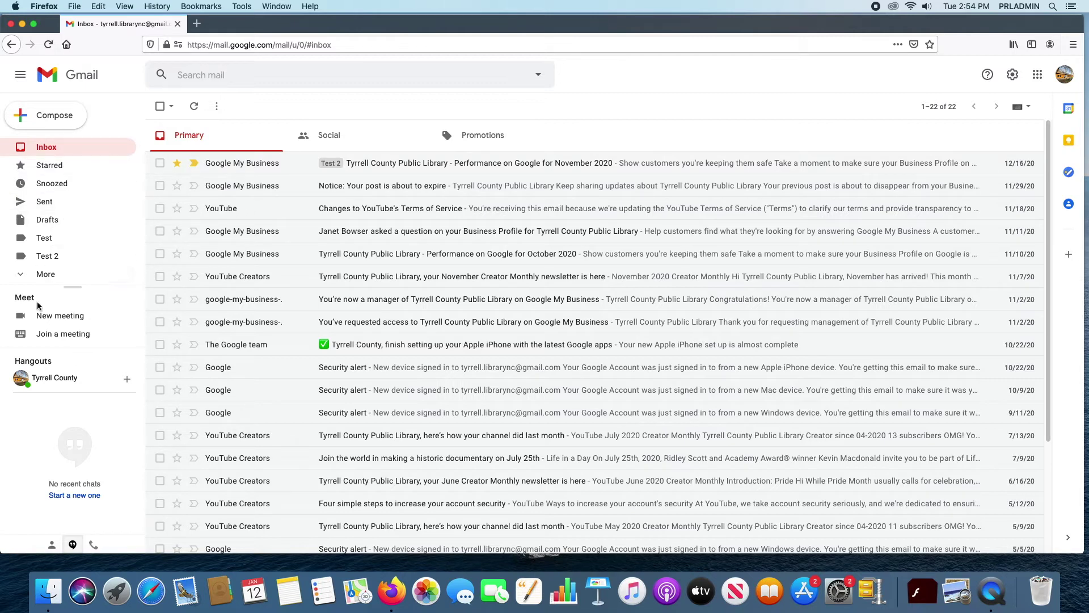
Step: Expand the folder list to view All Mail, then return to the inbox list
left_click(15, 275)
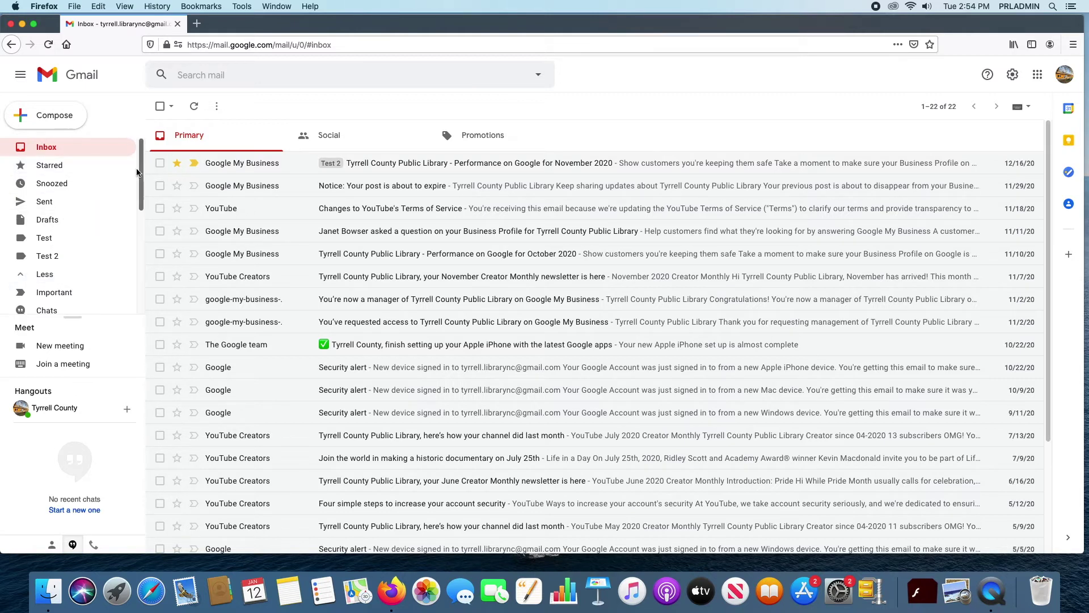
left_click_drag(139, 173, 142, 247)
left_click(50, 198)
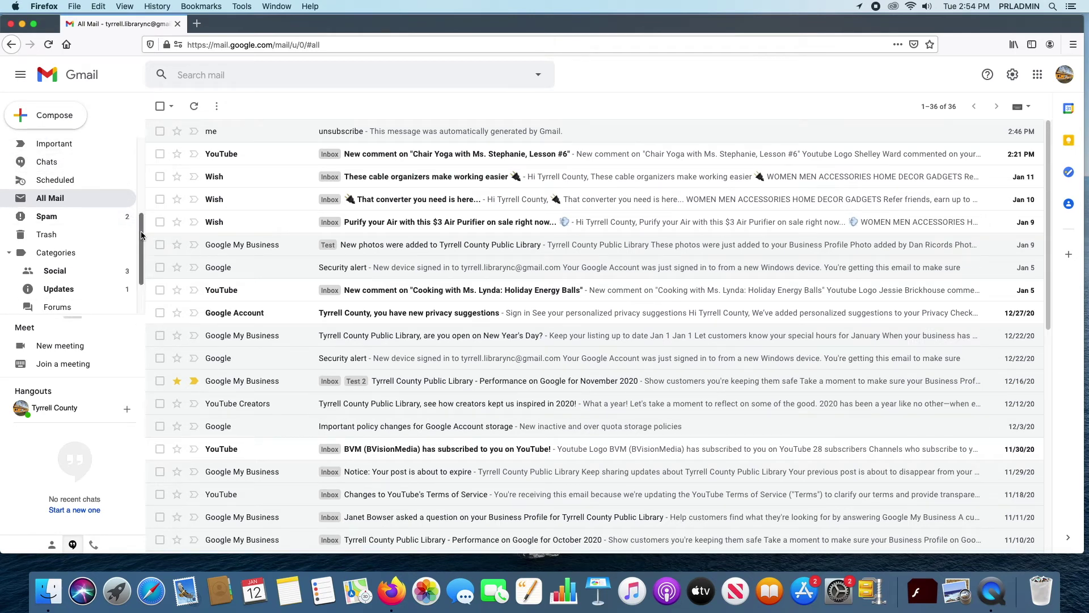
left_click_drag(142, 222, 125, 124)
left_click(126, 147)
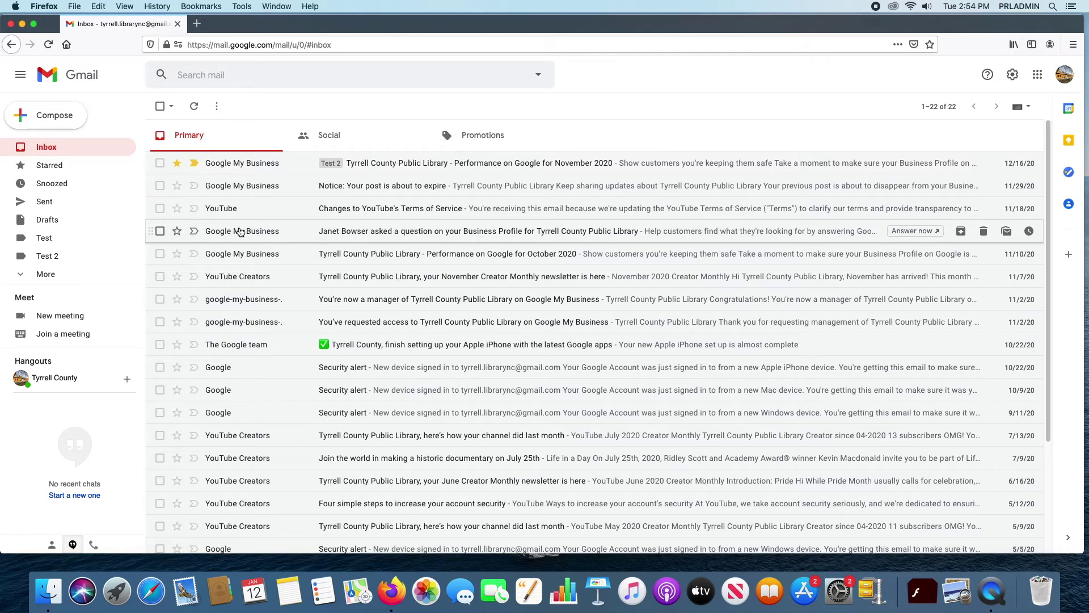
mouse_move(240, 232)
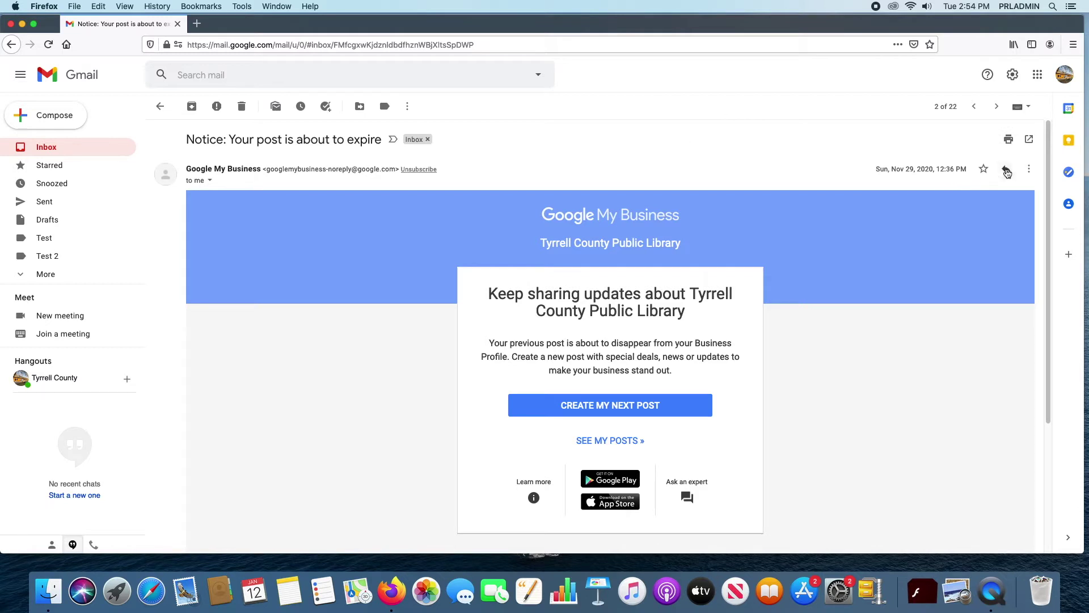
left_click(1008, 170)
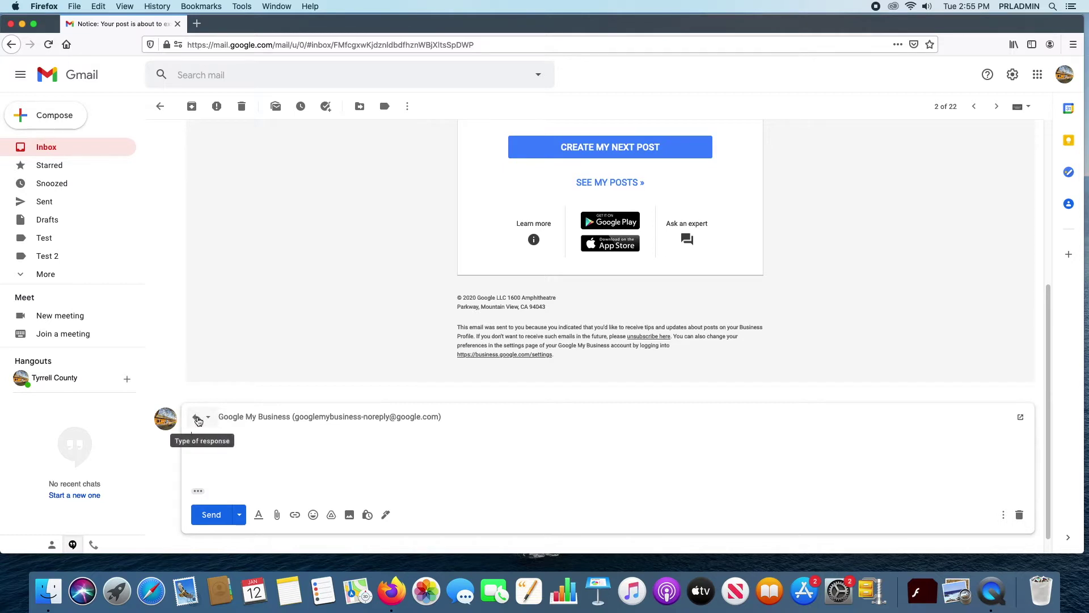
left_click(617, 419)
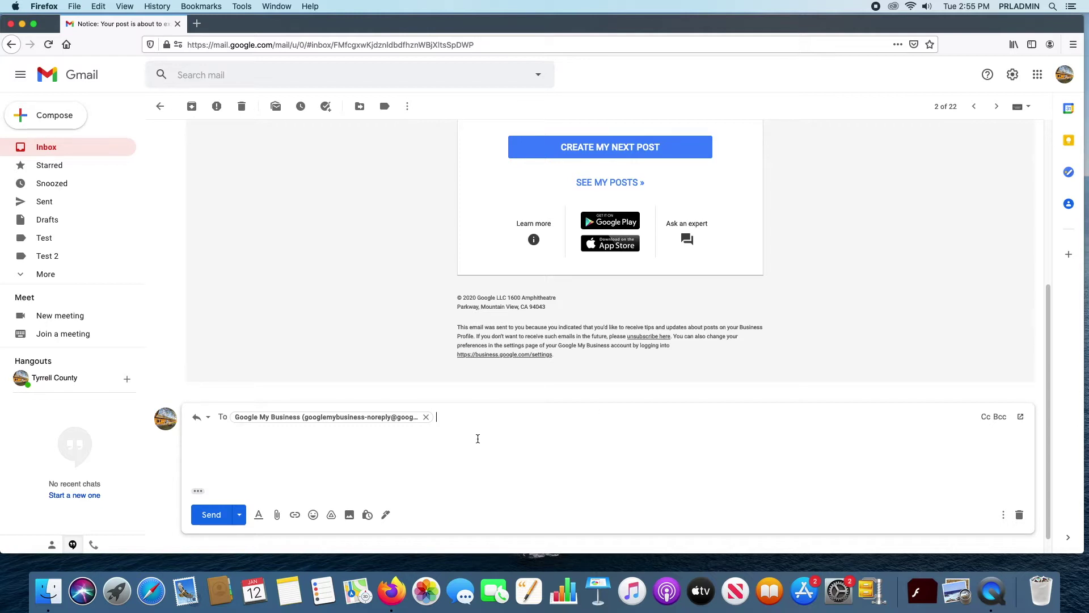
scroll(618, 411, "down", 1)
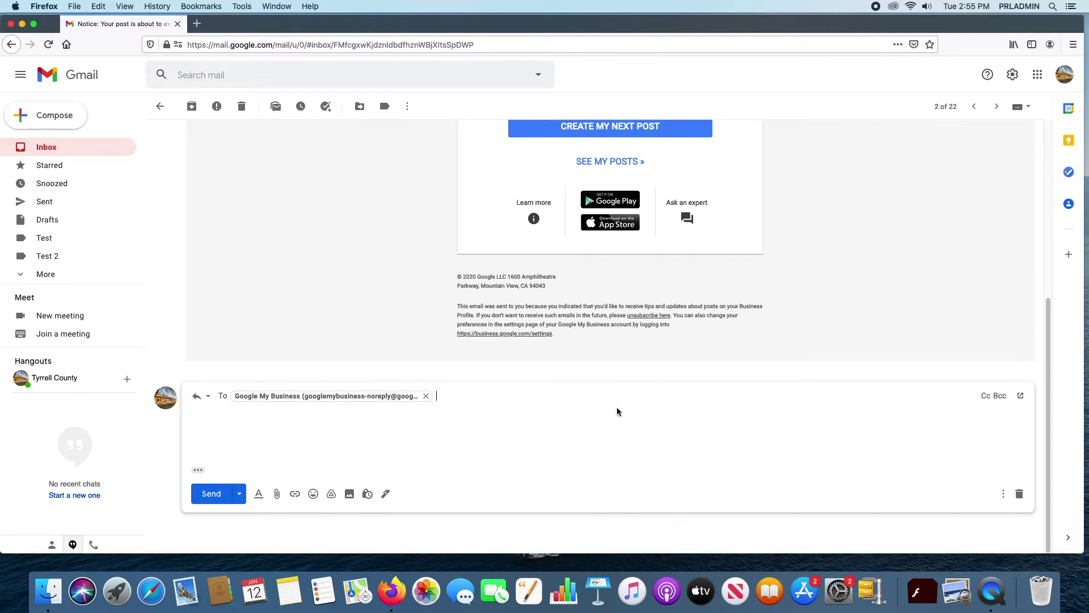
scroll(620, 411, "up", 4)
scroll(620, 409, "down", 4)
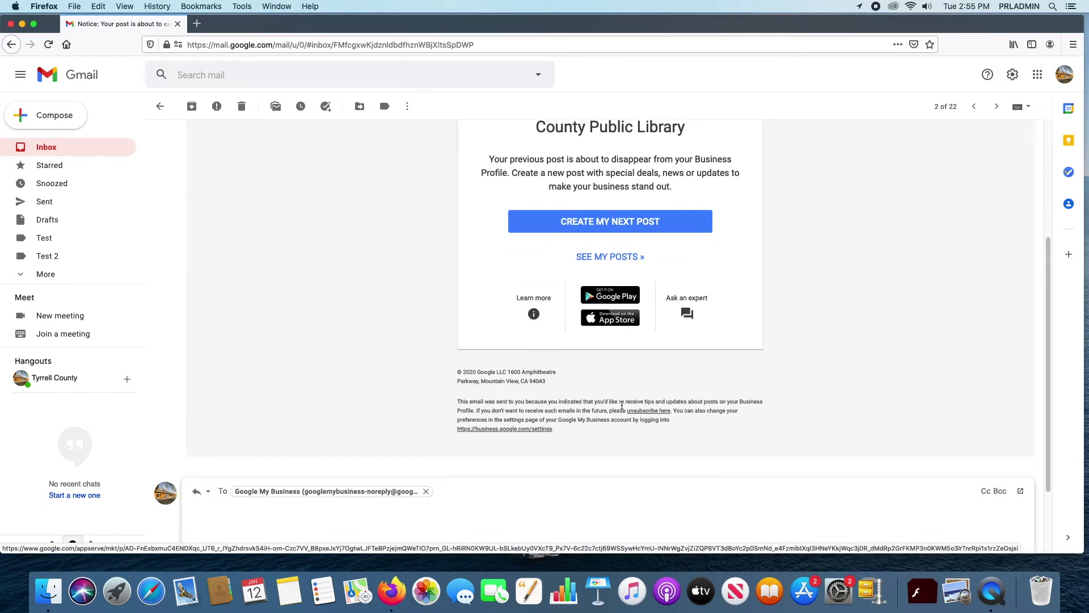
scroll(620, 410, "down", 1)
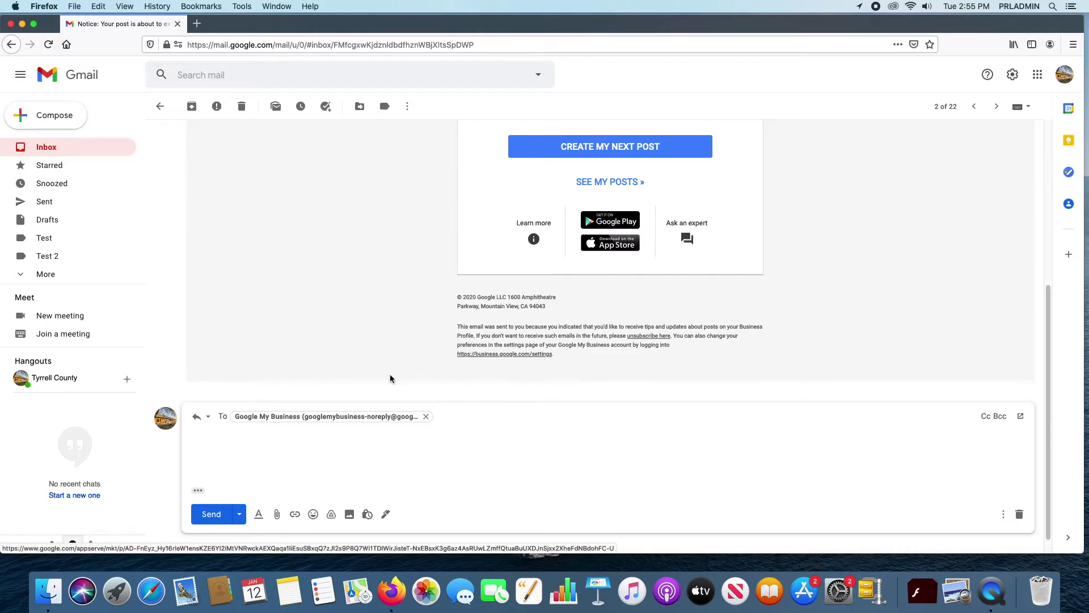
left_click(231, 430)
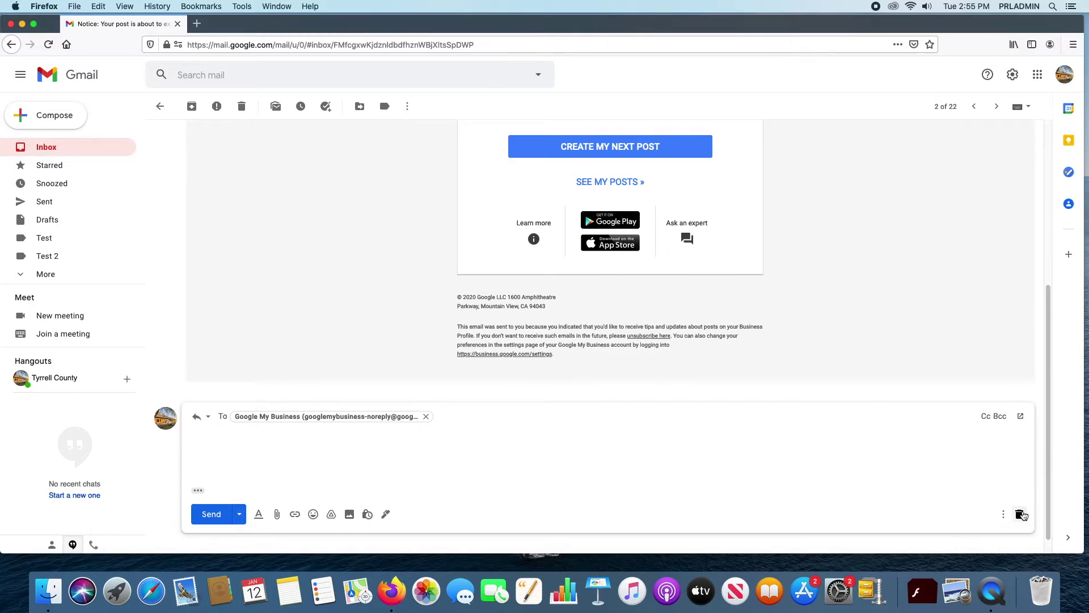
left_click(1019, 514)
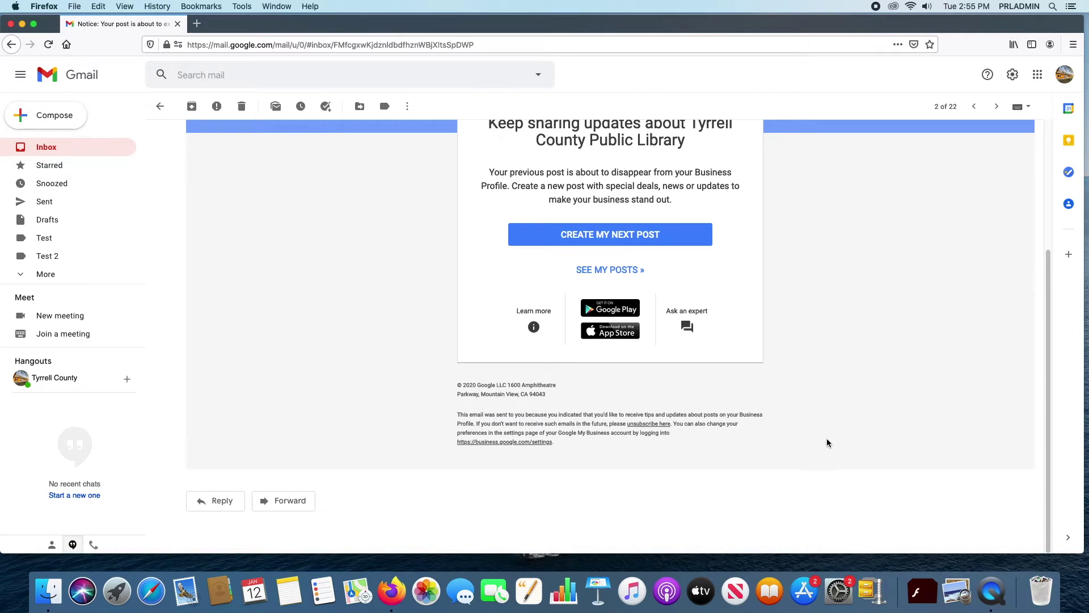
scroll(758, 441, "up", 2)
scroll(758, 440, "up", 3)
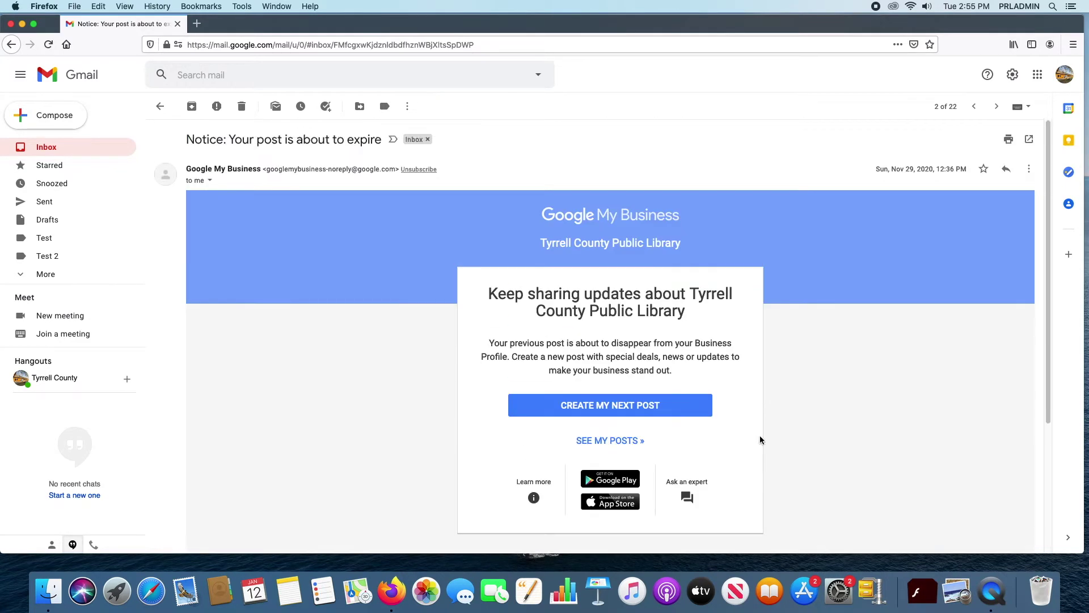
Step: Choose Forward from the message's More menu on the 'Notice: Your post is about to expire' email
scroll(868, 421, "down", 4)
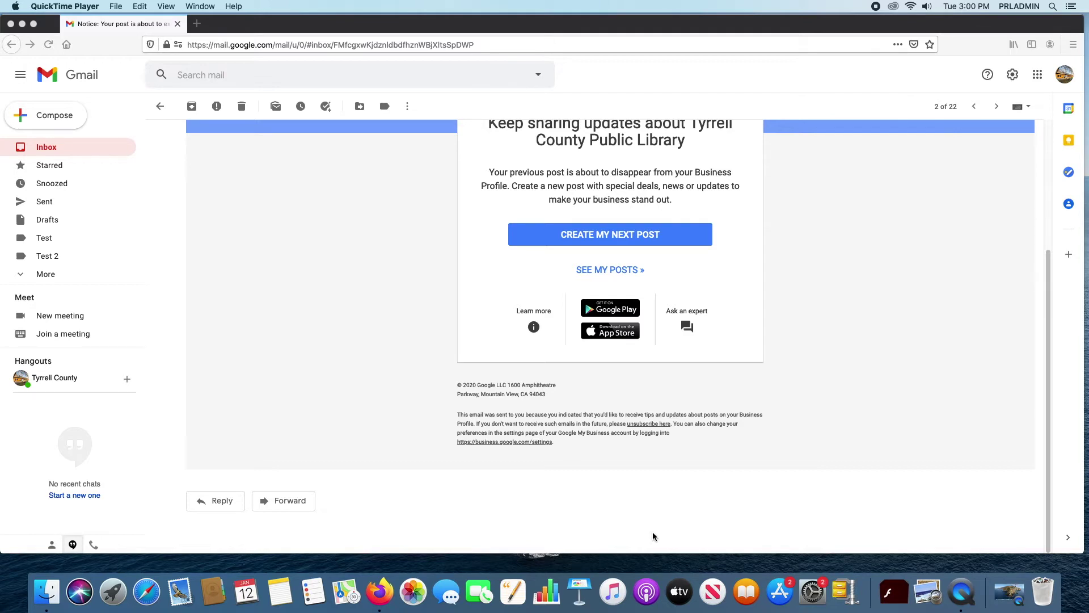
scroll(615, 461, "up", 3)
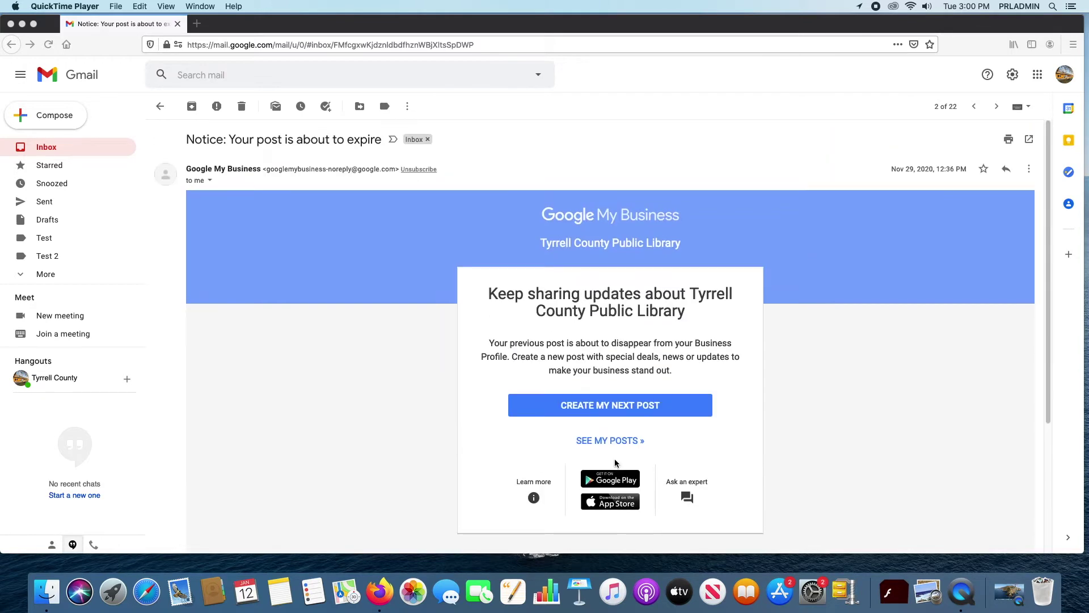
left_click(1031, 172)
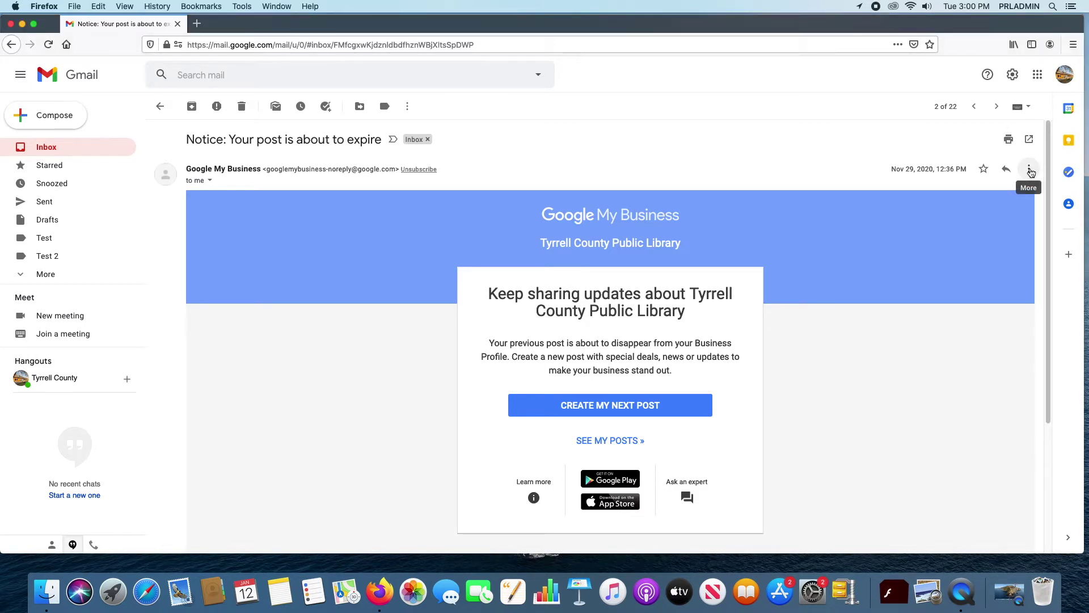
left_click(1030, 171)
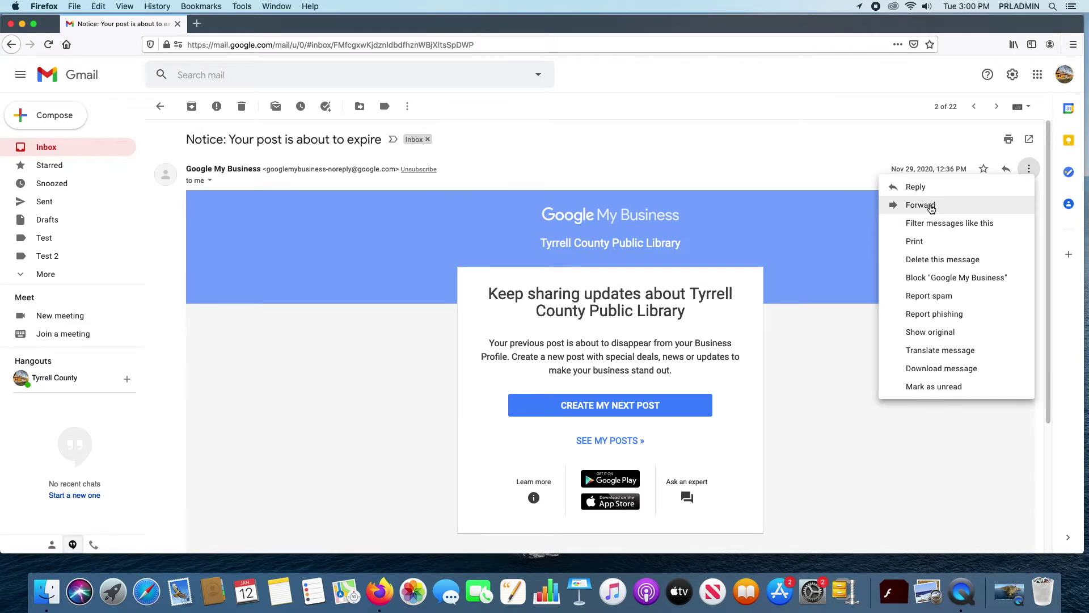
left_click(931, 207)
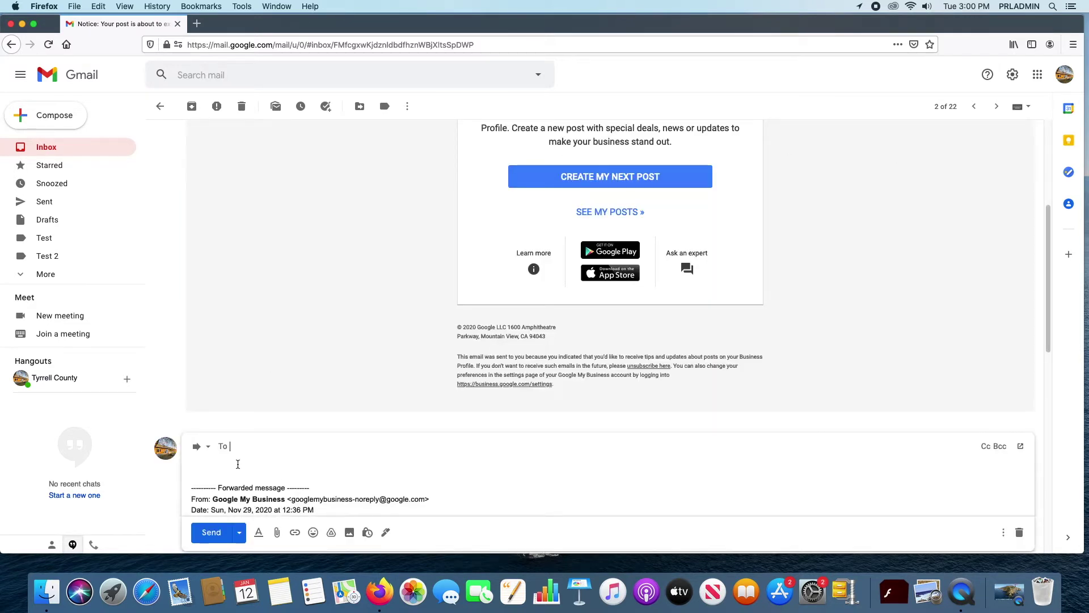
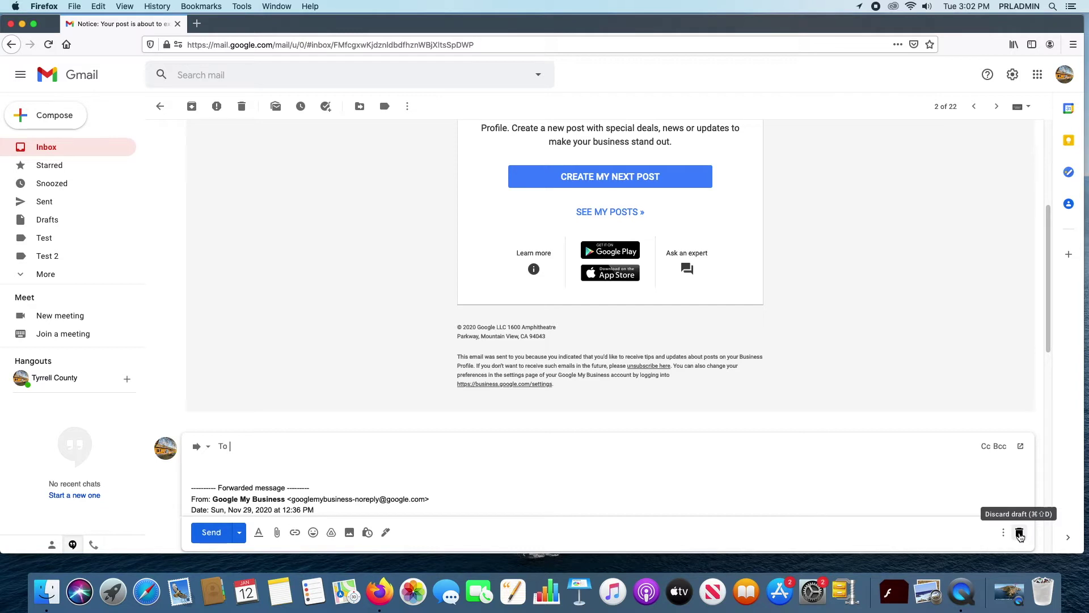
Step: Discard the forward draft and reopen the 'Notice: Your post is about to expire' email from the inbox
left_click(1019, 533)
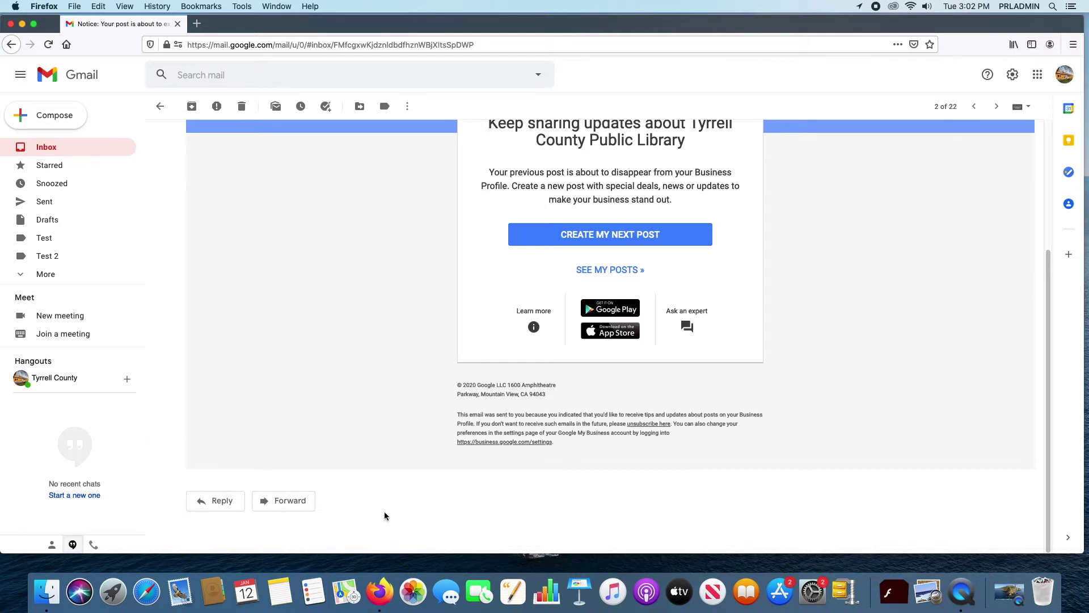
scroll(423, 468, "up", 5)
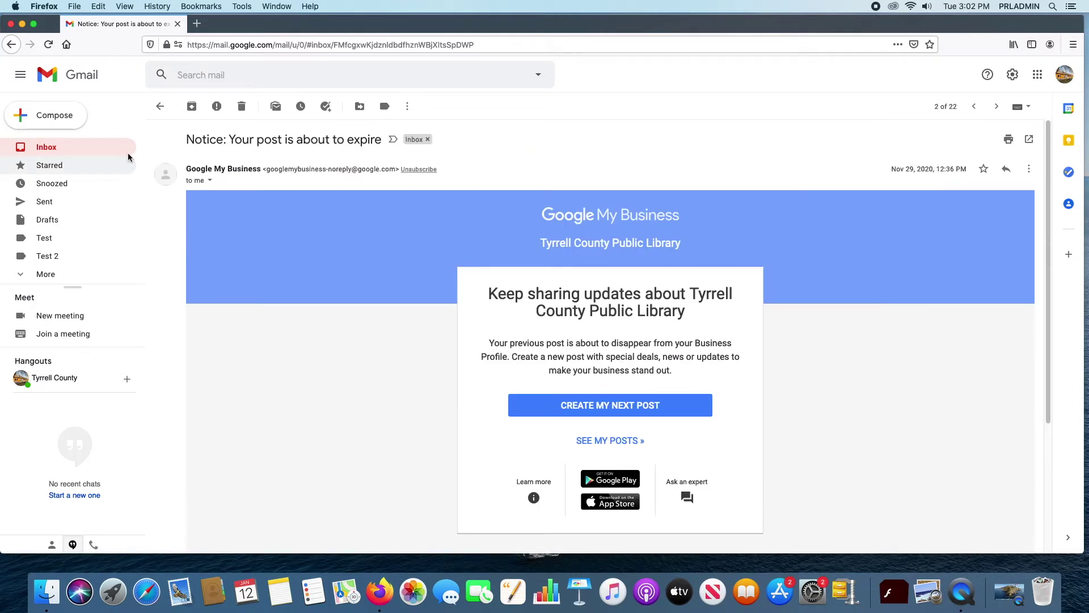
left_click(163, 108)
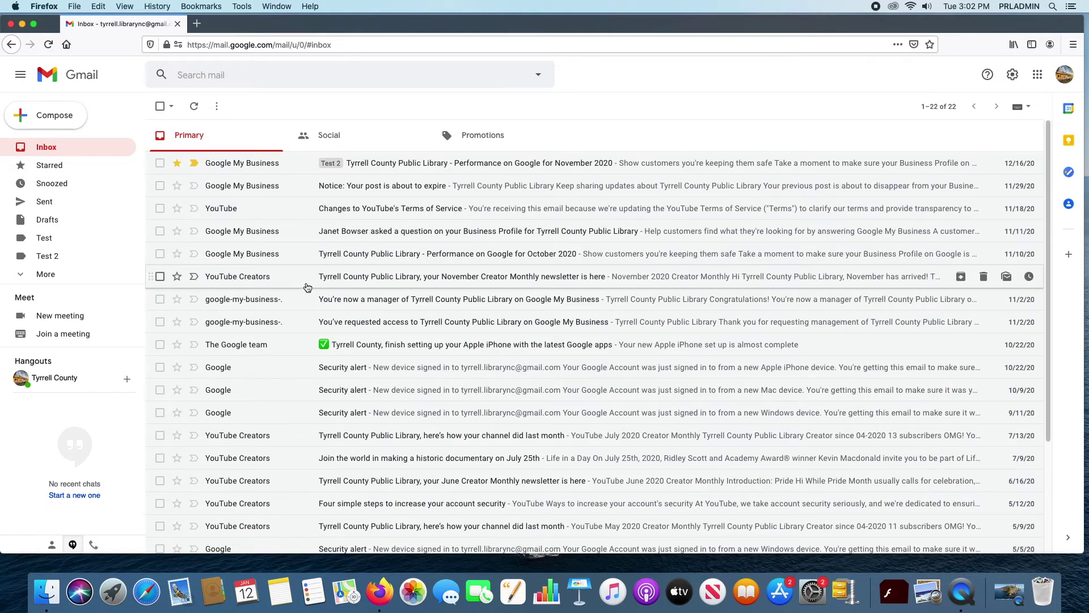
mouse_move(239, 258)
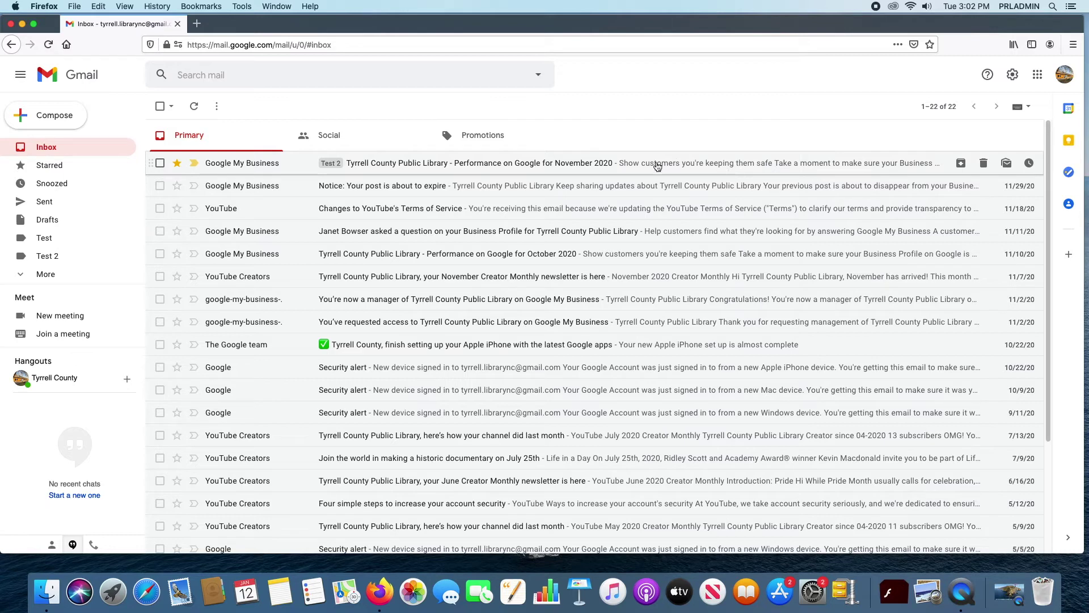
left_click(502, 186)
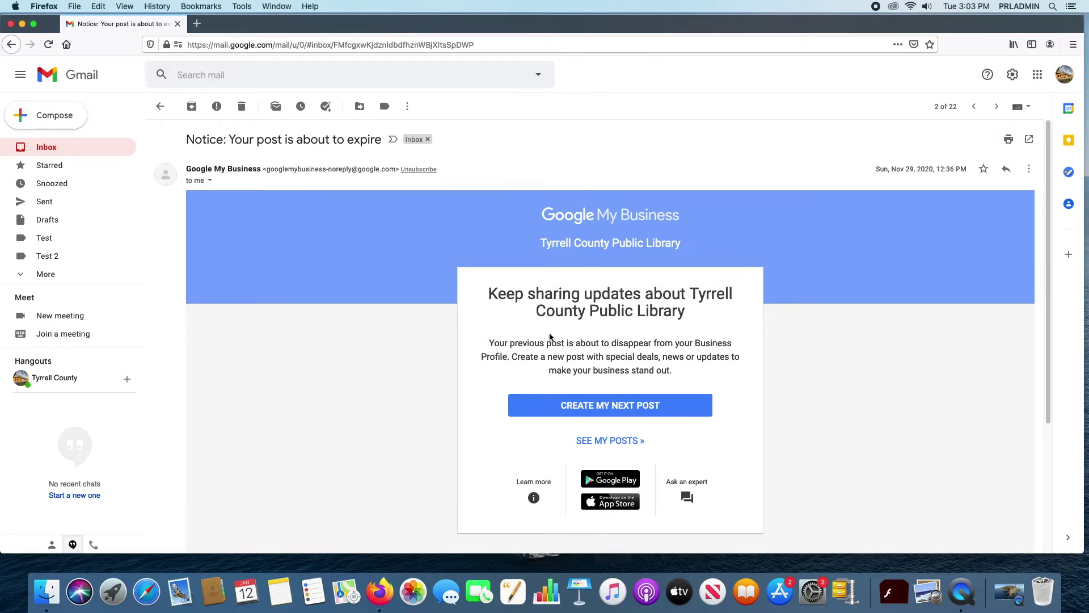
Step: Bring up the expiry notice's print preview, cancel it, and go back to the inbox list
left_click(1031, 170)
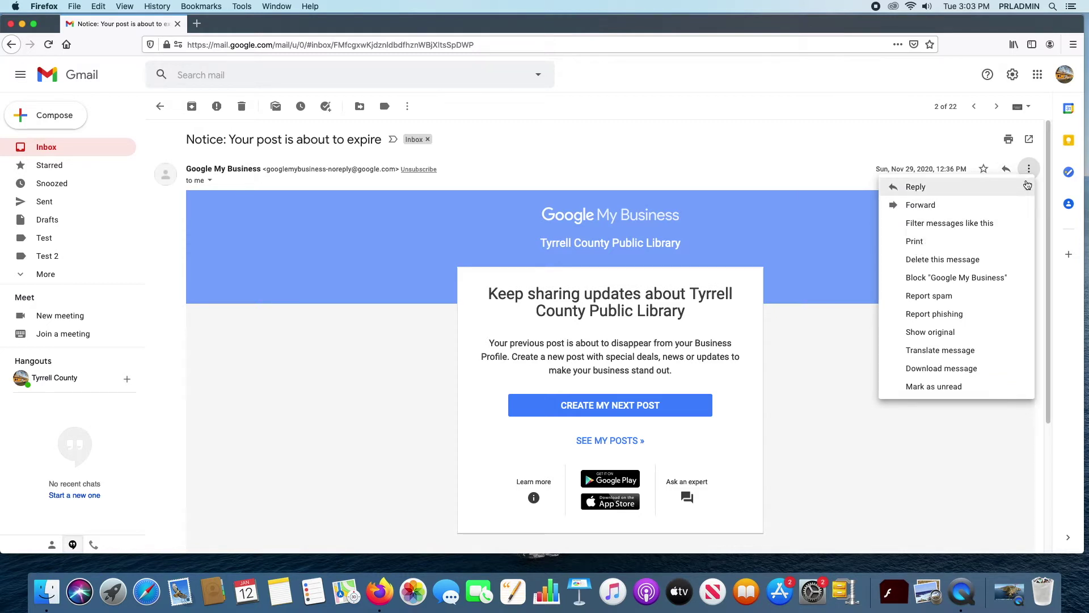
left_click(1029, 169)
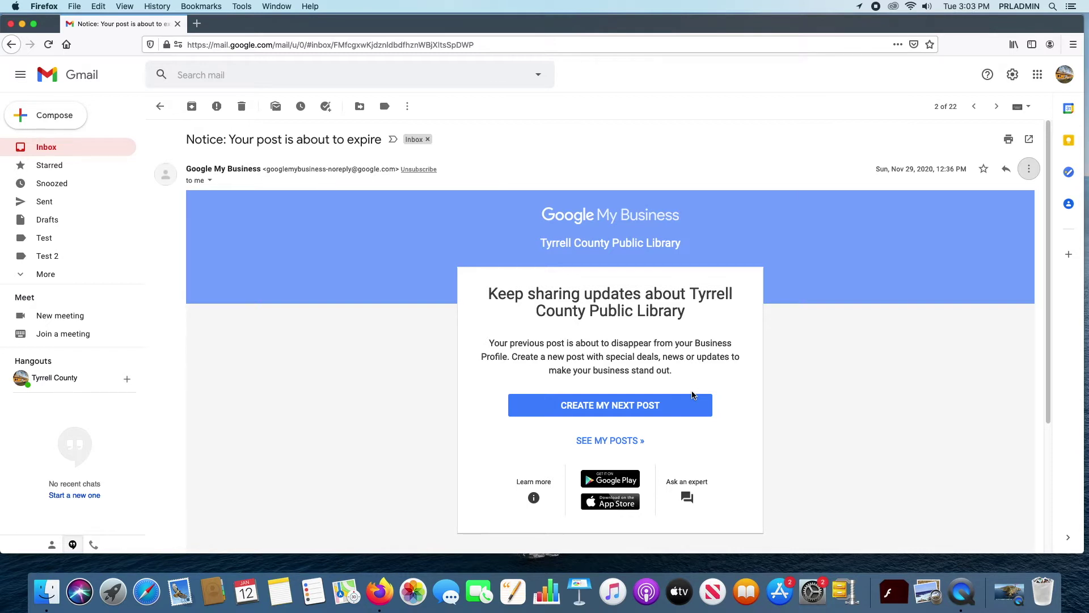
key("super+p")
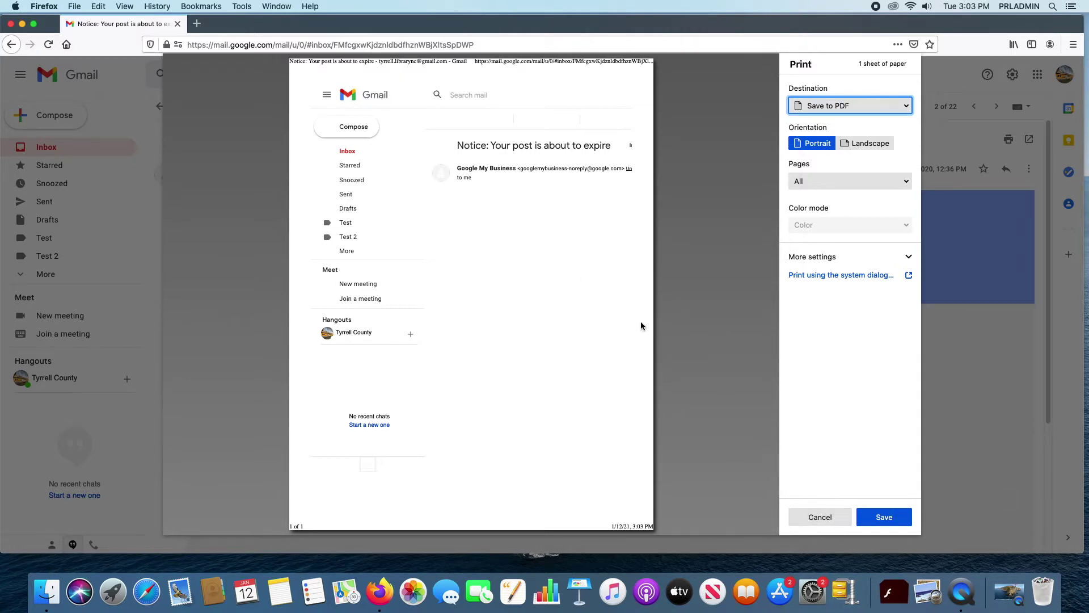
left_click(825, 518)
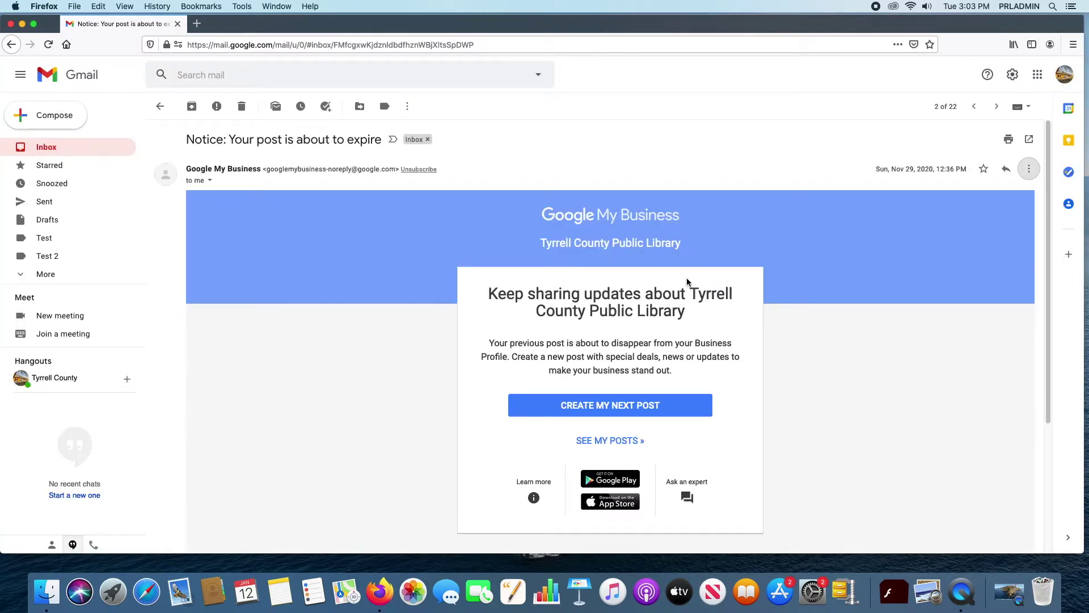
left_click(1029, 170)
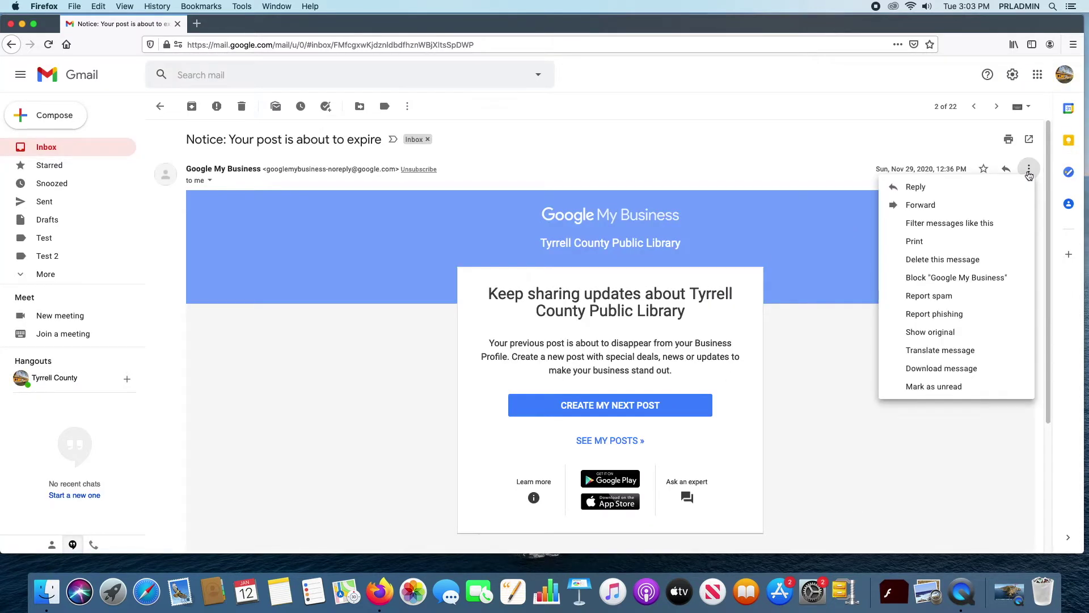
left_click(1028, 172)
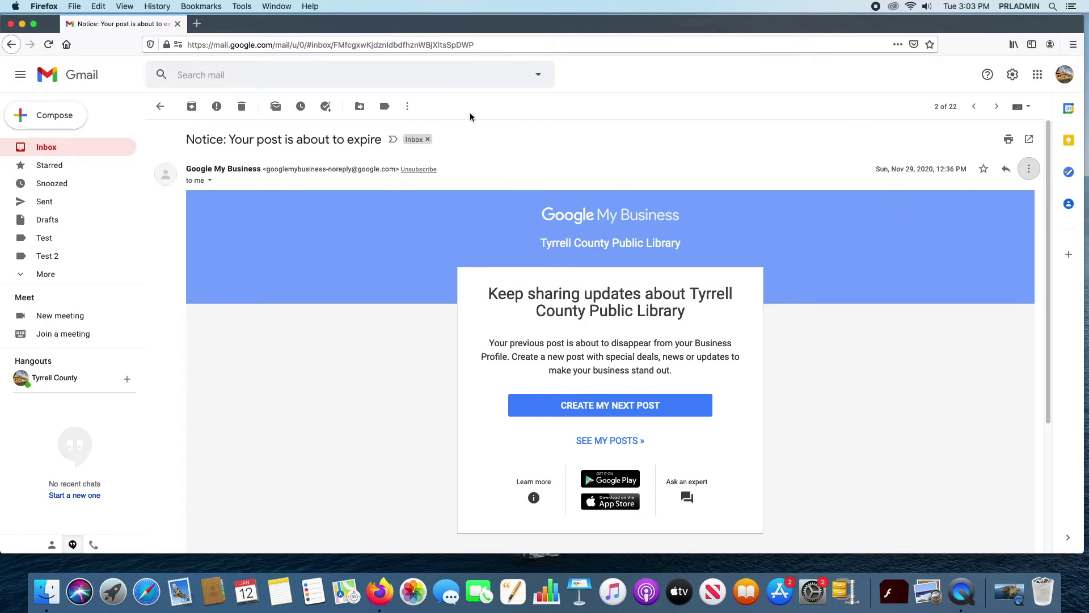
left_click(160, 106)
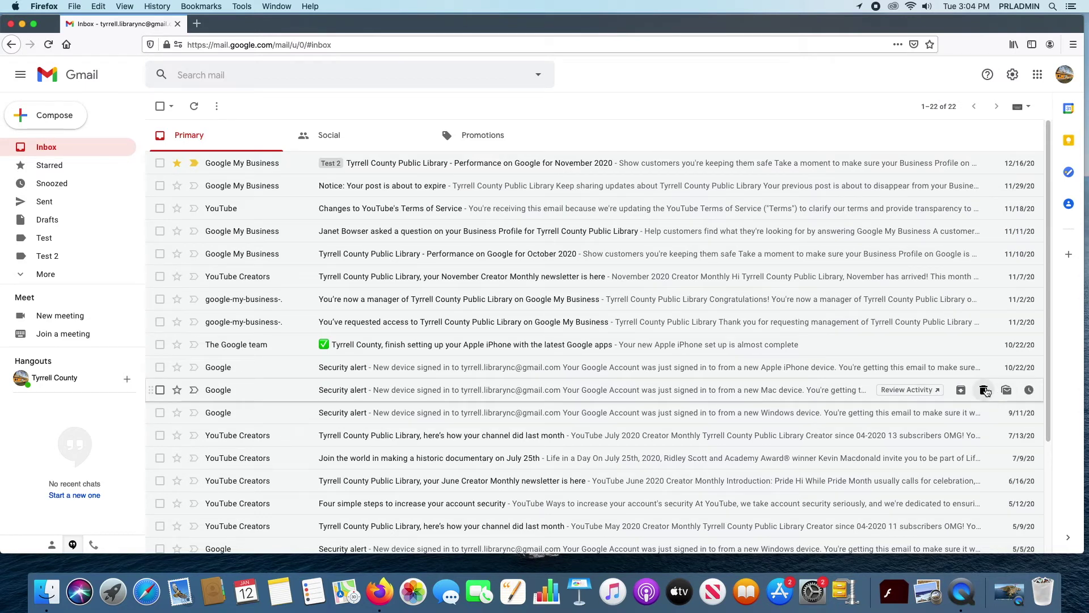
Step: Delete the Mac sign-in Security alert email and open Trash from the expanded sidebar folders
left_click(984, 390)
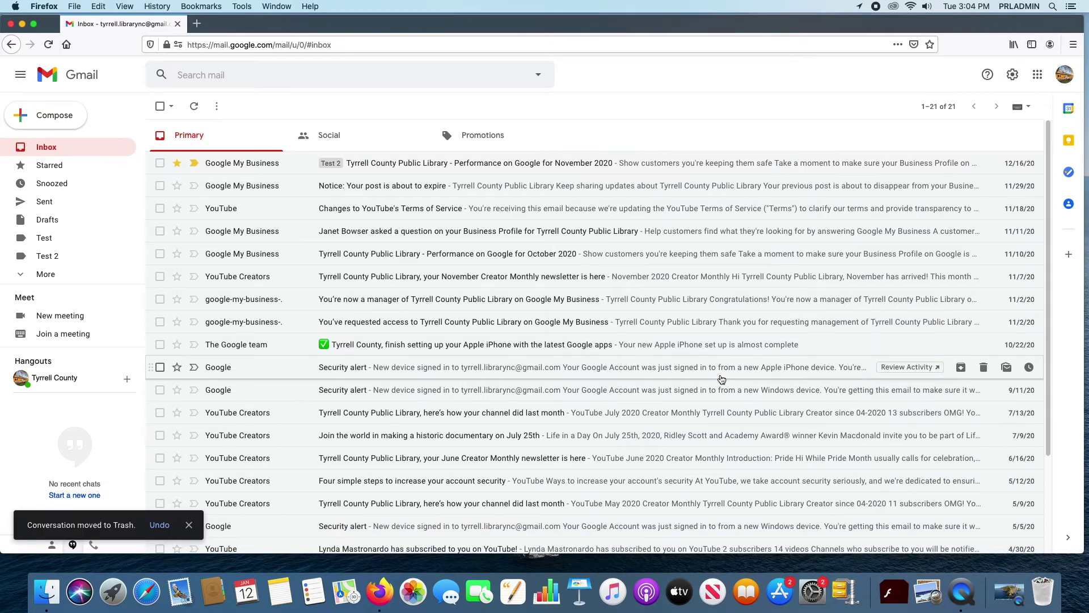
left_click(19, 276)
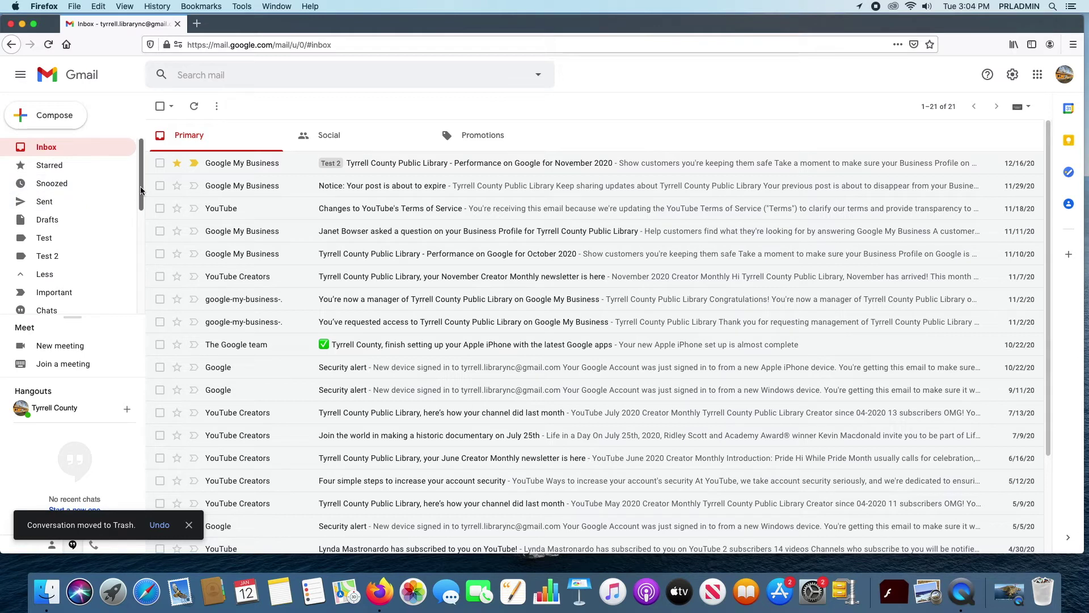
scroll(142, 197, "down", 1)
scroll(142, 197, "down", 6)
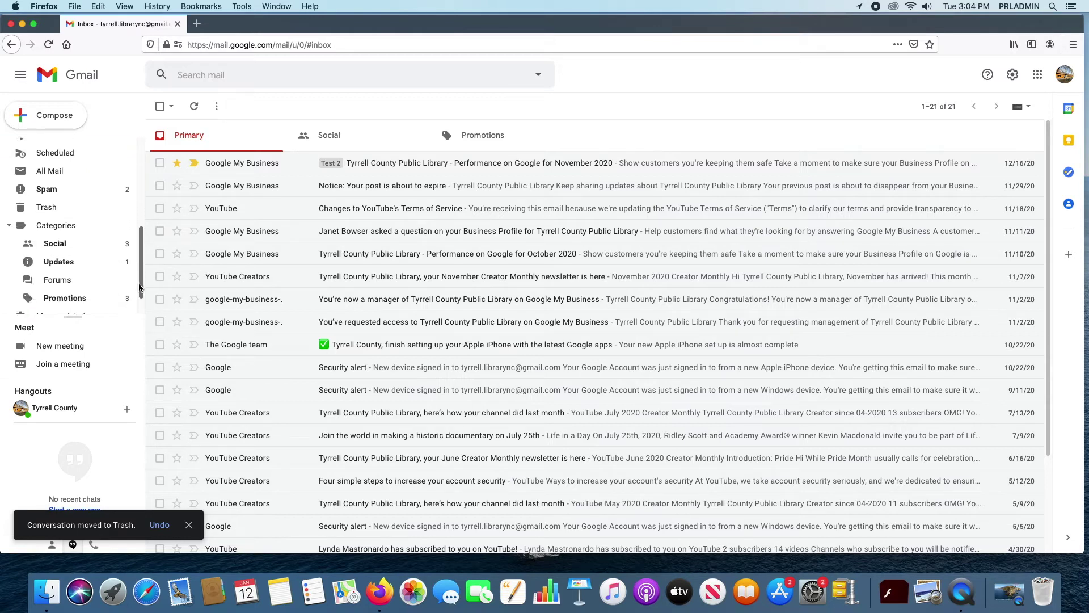
left_click(46, 177)
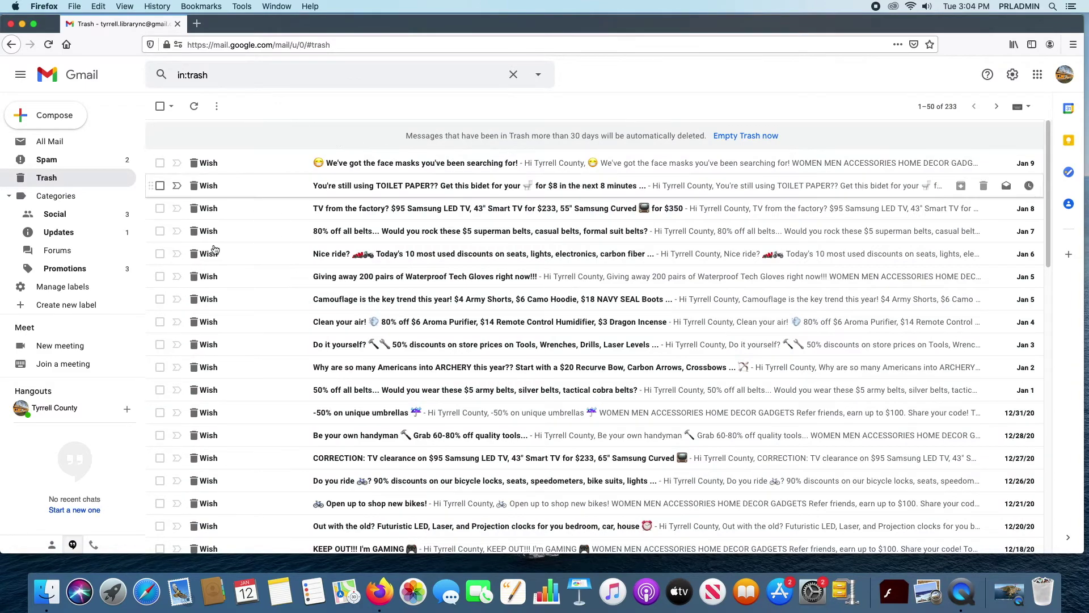
scroll(363, 257, "down", 10)
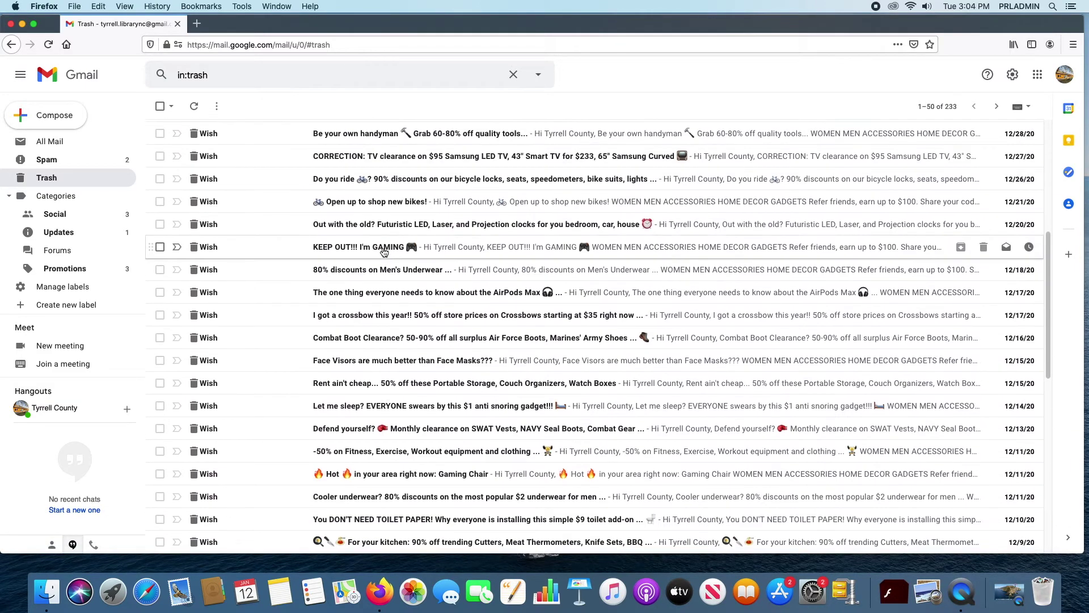
scroll(391, 259, "down", 8)
scroll(397, 262, "up", 15)
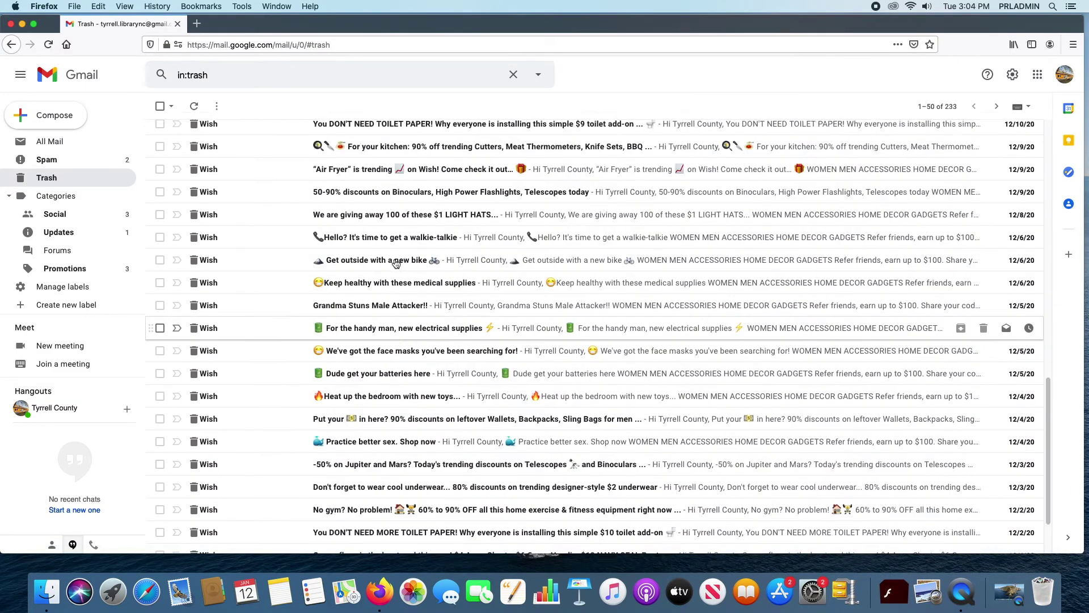
scroll(397, 262, "up", 2)
scroll(364, 250, "down", 1)
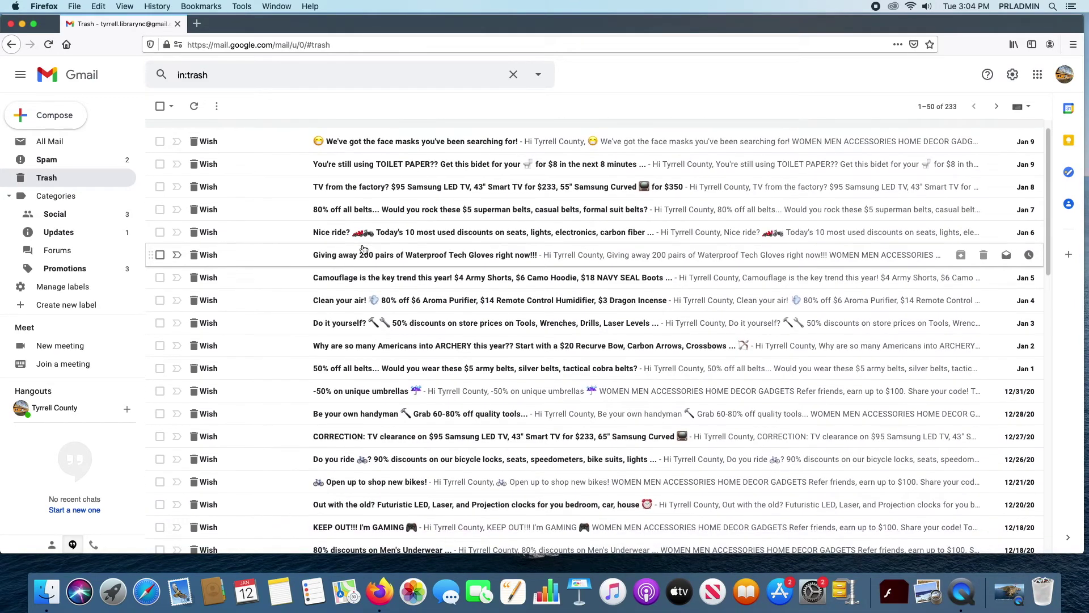
scroll(365, 251, "down", 15)
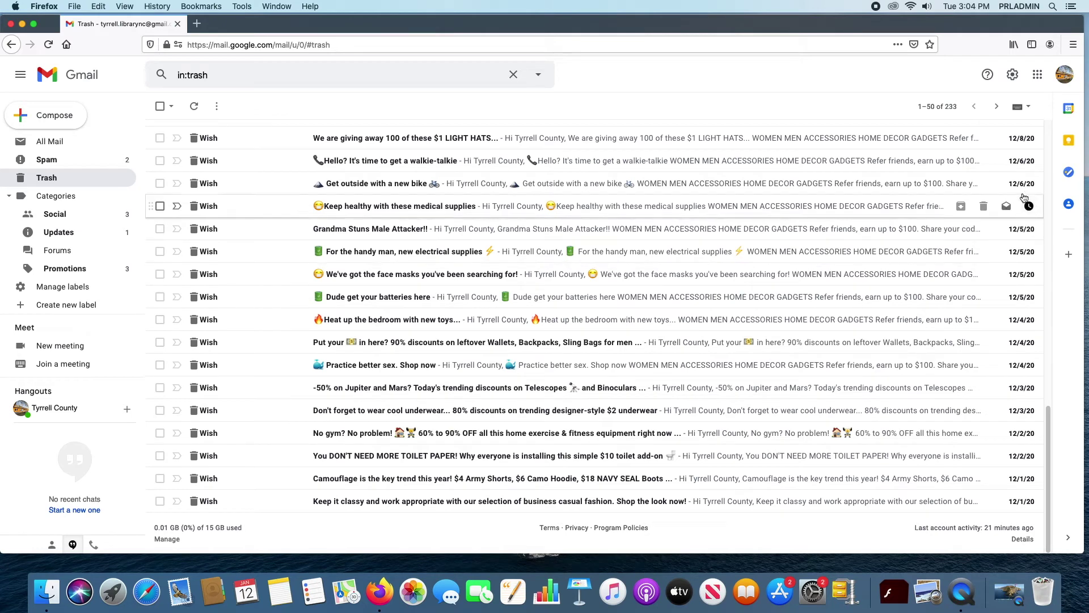
left_click(997, 107)
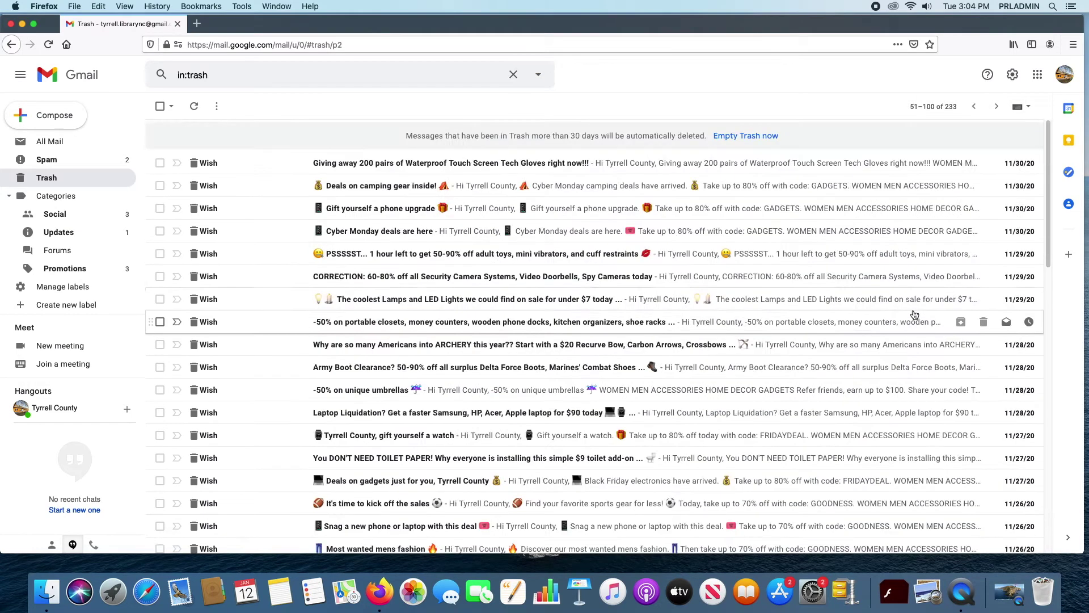
scroll(401, 266, "down", 2)
scroll(402, 266, "down", 10)
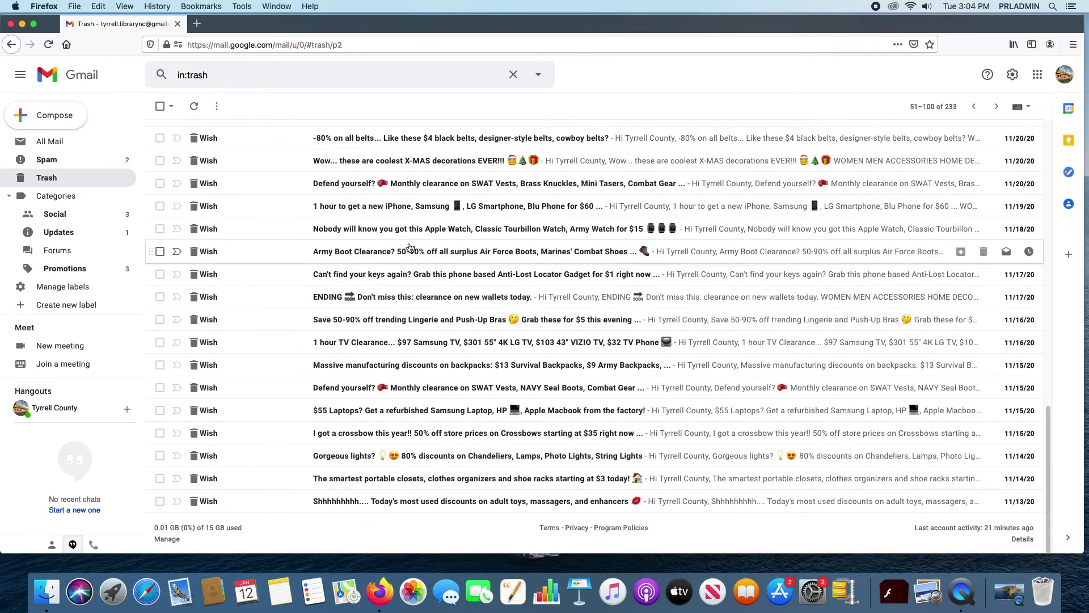
left_click(993, 109)
scroll(628, 274, "down", 2)
scroll(628, 273, "down", 12)
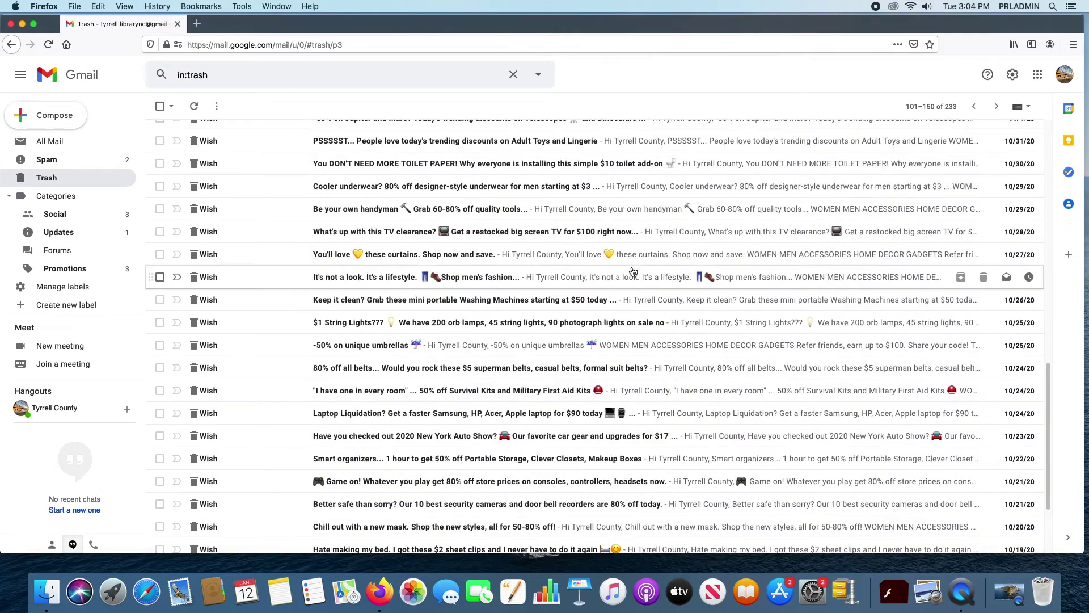
scroll(633, 270, "up", 14)
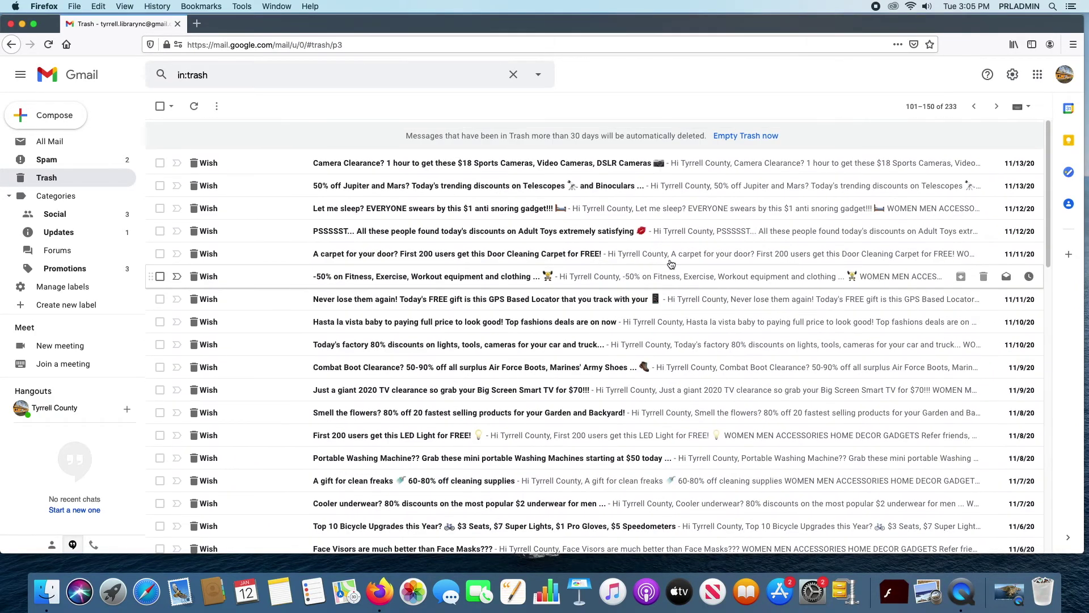
left_click(973, 107)
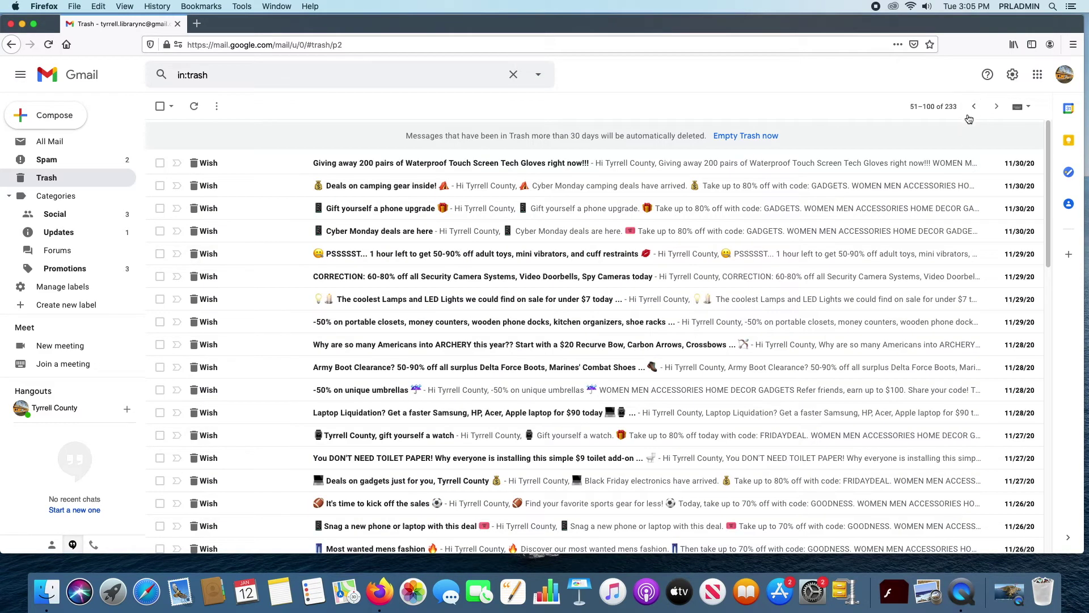
left_click(972, 108)
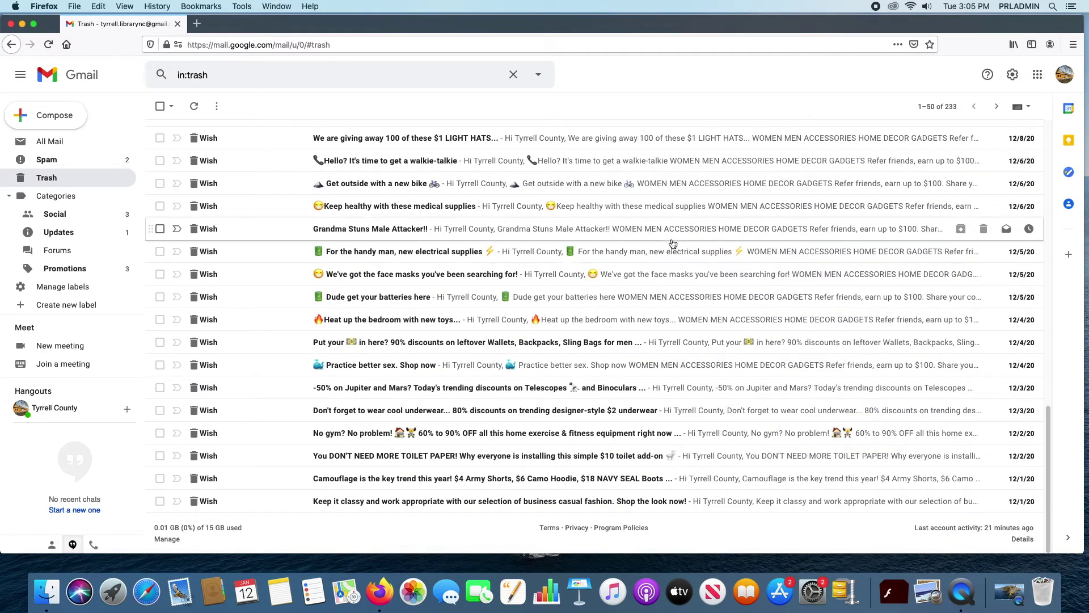
scroll(677, 247, "up", 5)
scroll(677, 246, "up", 10)
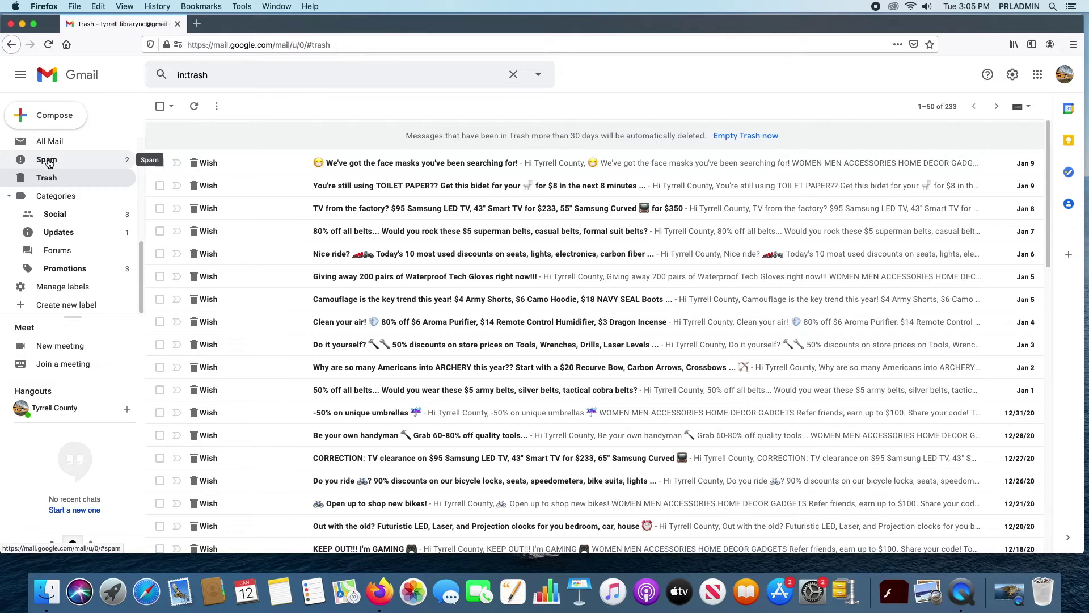
Step: Open the Spam folder to view its two Wish promotional emails
left_click(47, 162)
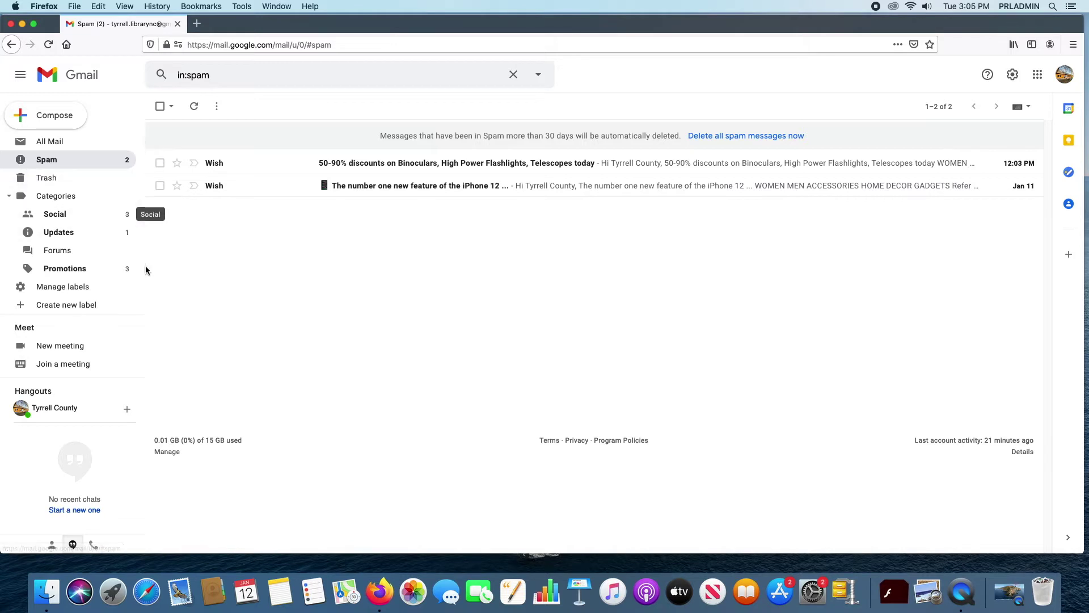
left_click_drag(142, 264, 141, 147)
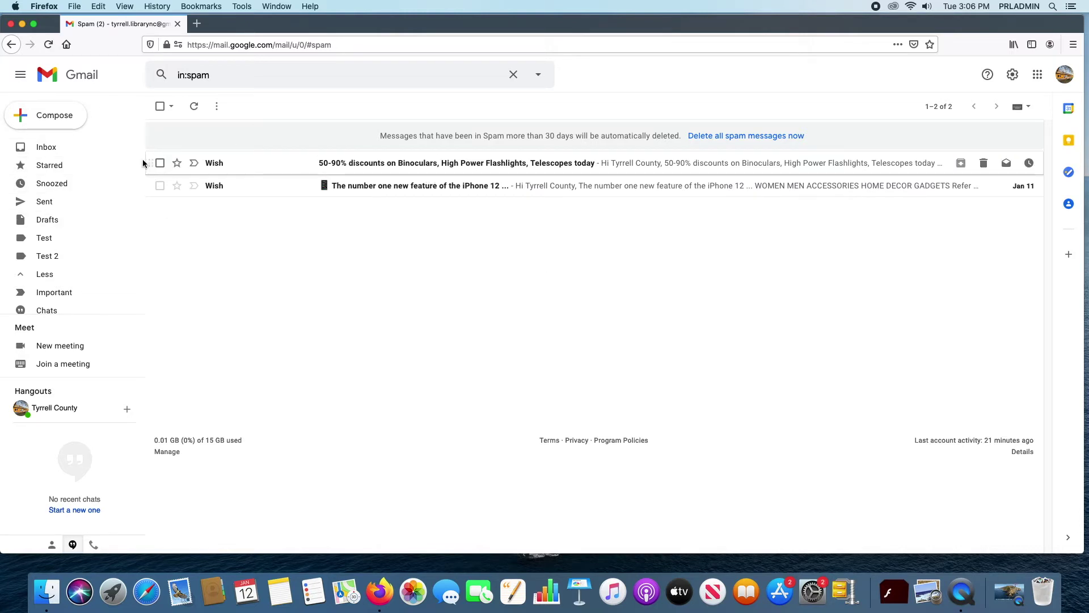
Step: Open the Online Yoga School ad from the inbox's Promotions category
left_click(61, 149)
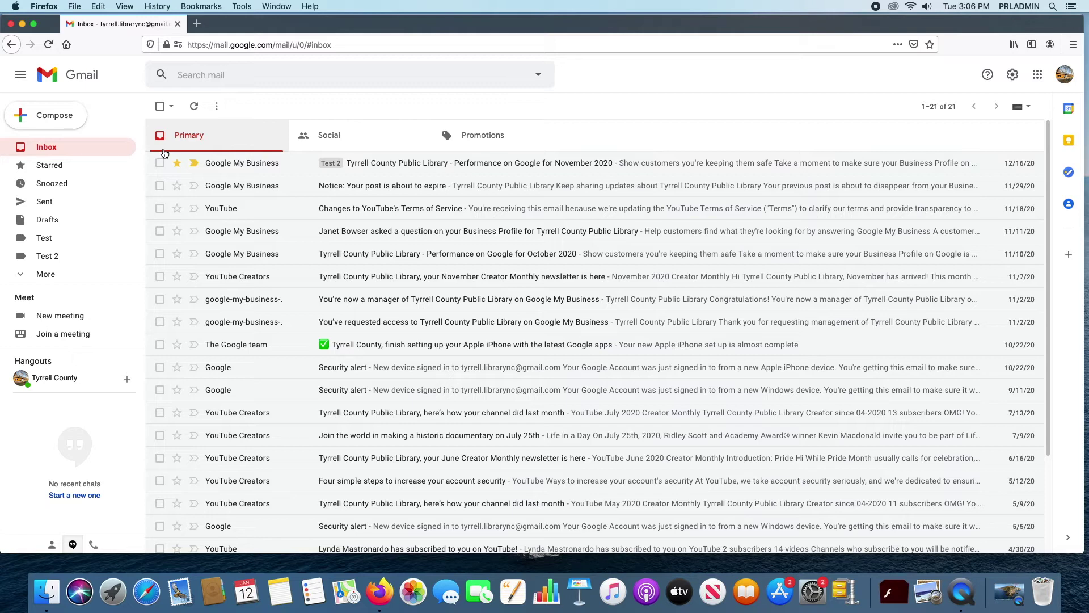
left_click(480, 134)
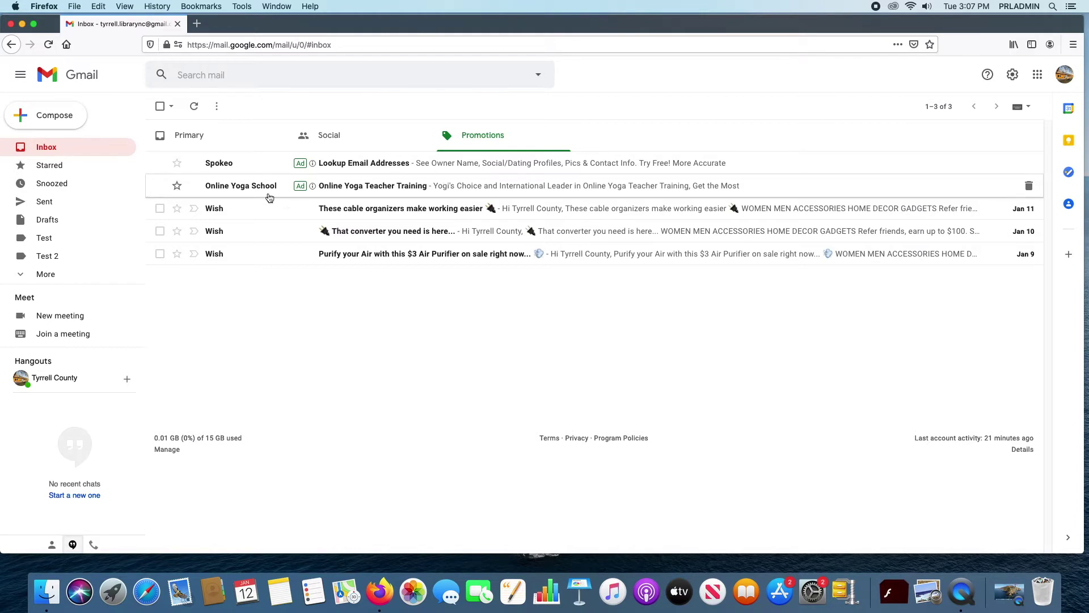
left_click(470, 186)
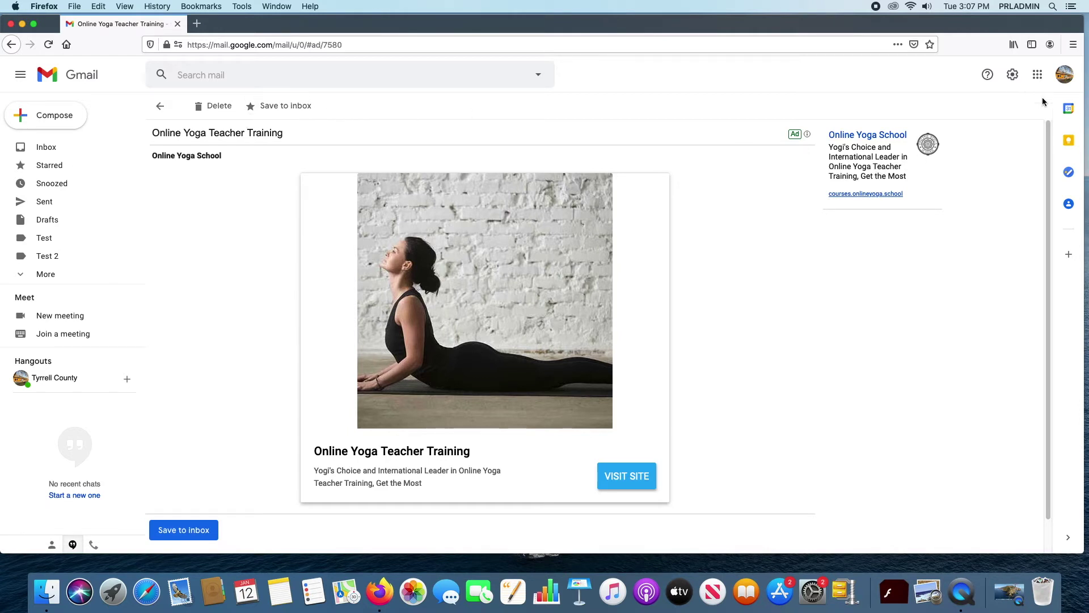
Step: Return to the Promotions list and open the Wish cable organizers email
scroll(892, 203, "down", 1)
scroll(892, 202, "up", 1)
left_click(151, 104)
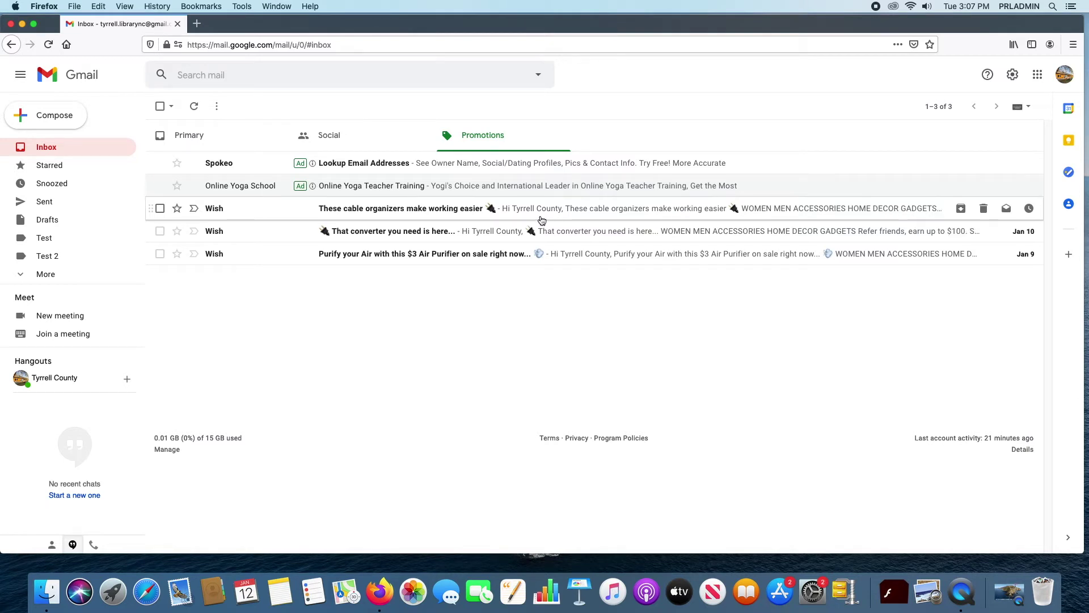
left_click(575, 211)
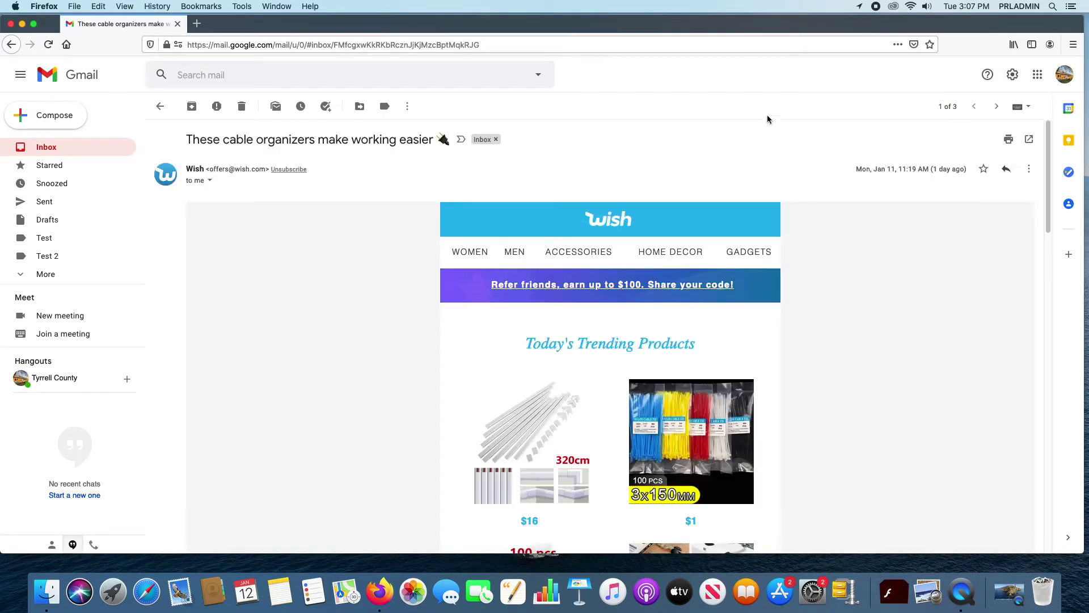
Step: Open the More actions menu beside Reply on the Wish cable organizers email
left_click(1029, 169)
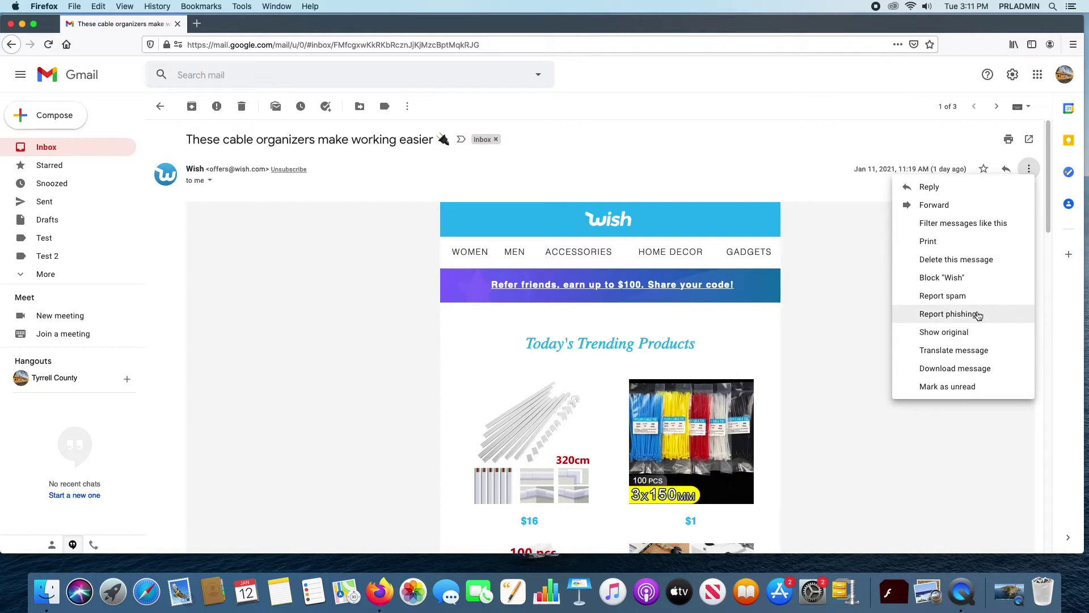
Step: Show the Wish email's original source and browse its headers with passing SPF, DKIM and DMARC
left_click(970, 334)
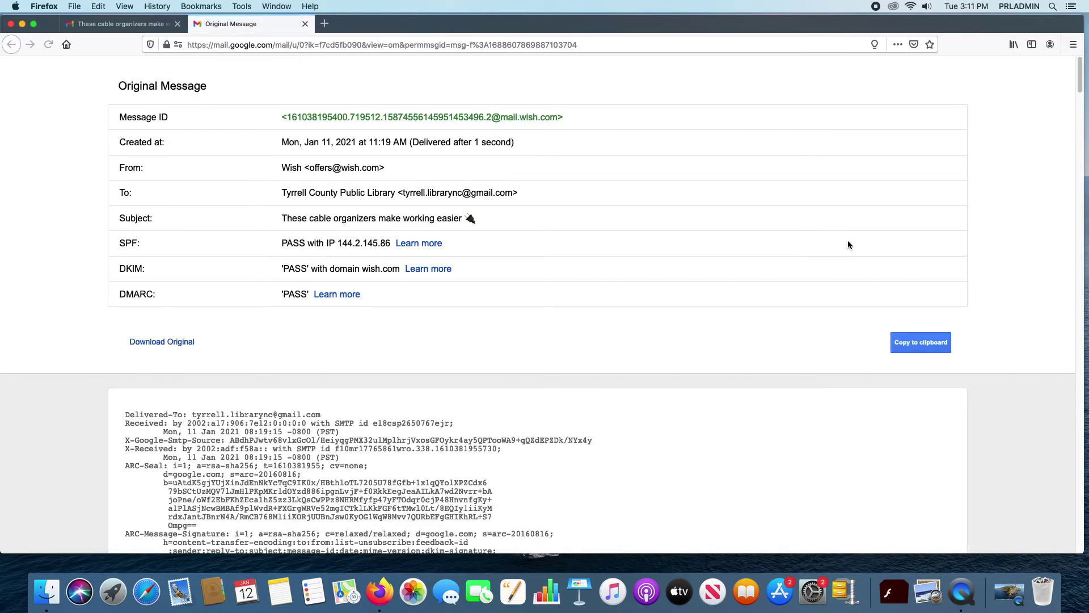
scroll(793, 253, "down", 15)
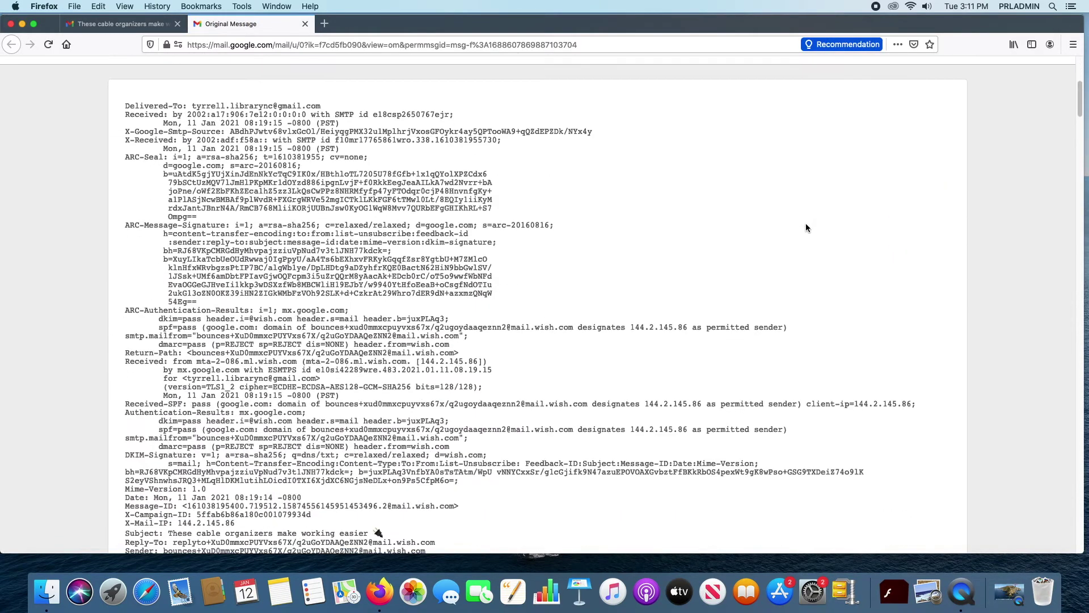
scroll(805, 231, "down", 15)
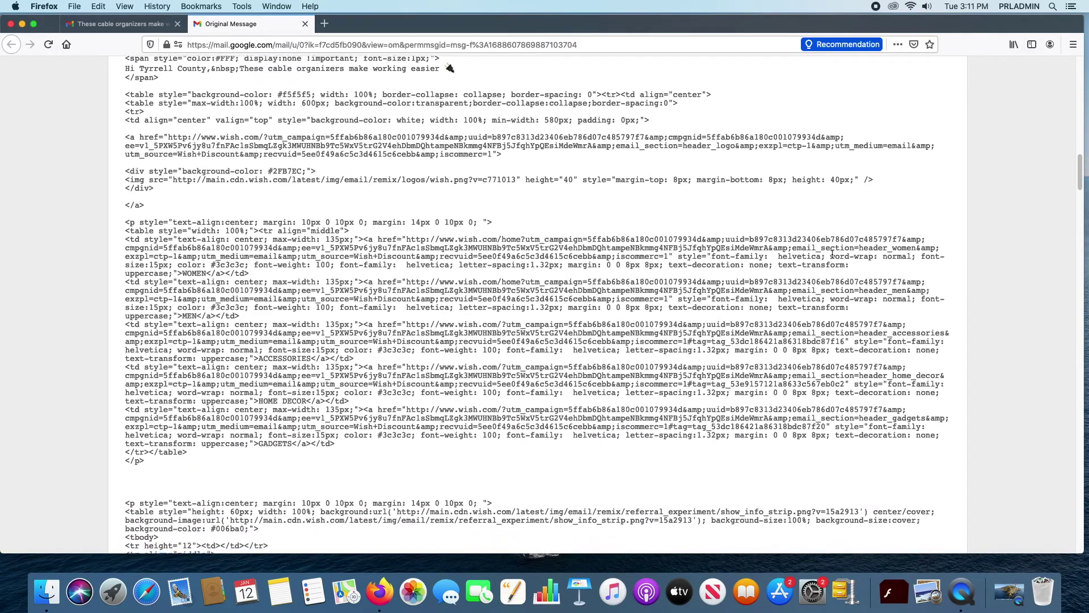
scroll(832, 254, "down", 5)
scroll(830, 255, "up", 6)
scroll(830, 250, "up", 20)
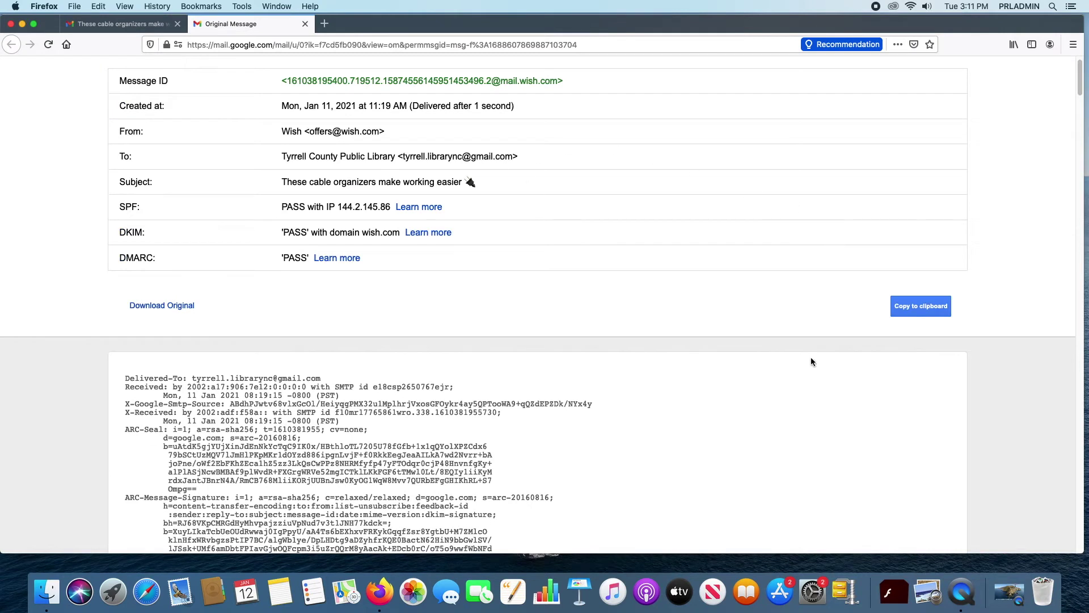
scroll(675, 397, "up", 2)
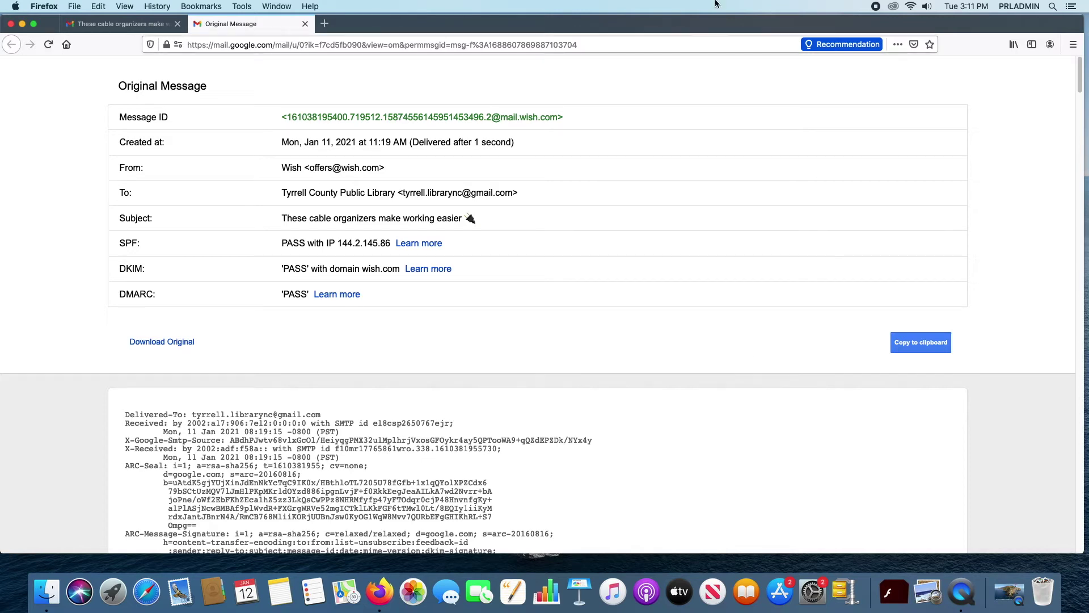
Step: Close the Original Message tab and reopen the Wish email's More actions menu
left_click(304, 24)
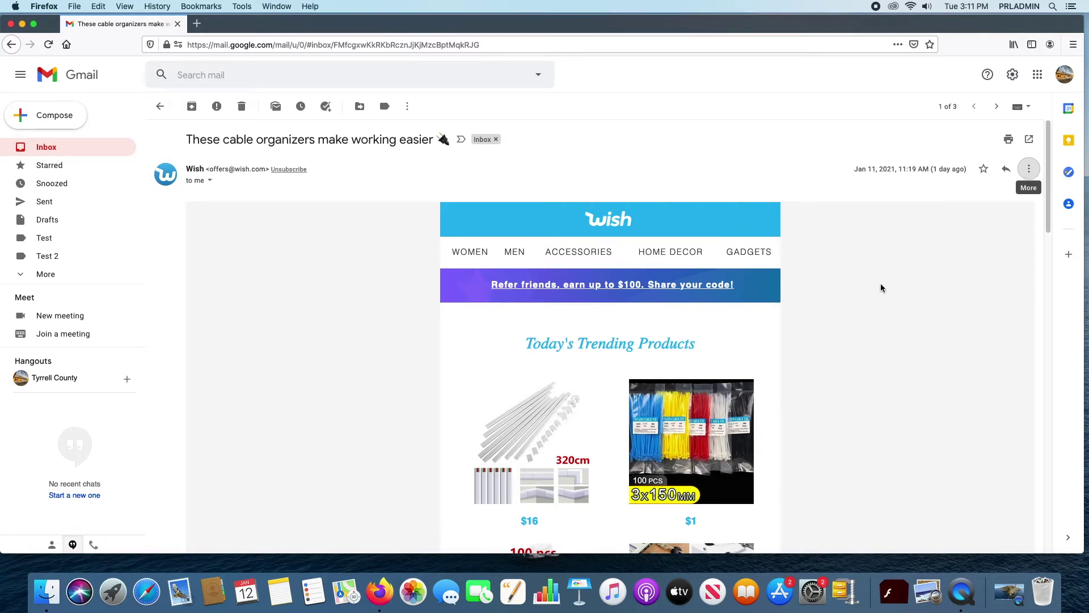
scroll(933, 312, "down", 10)
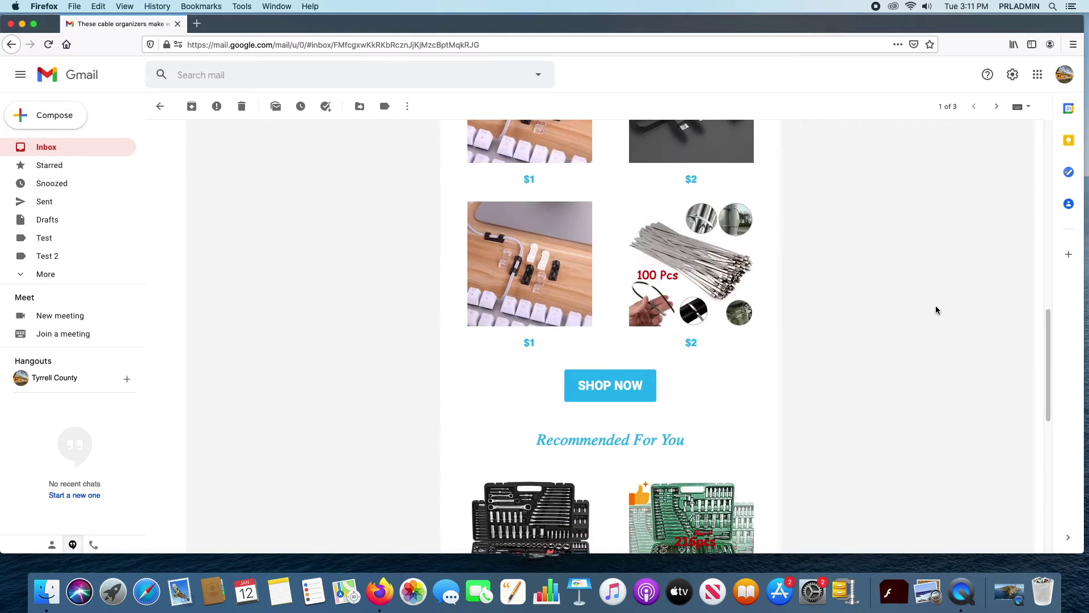
scroll(936, 305, "down", 4)
scroll(937, 308, "up", 15)
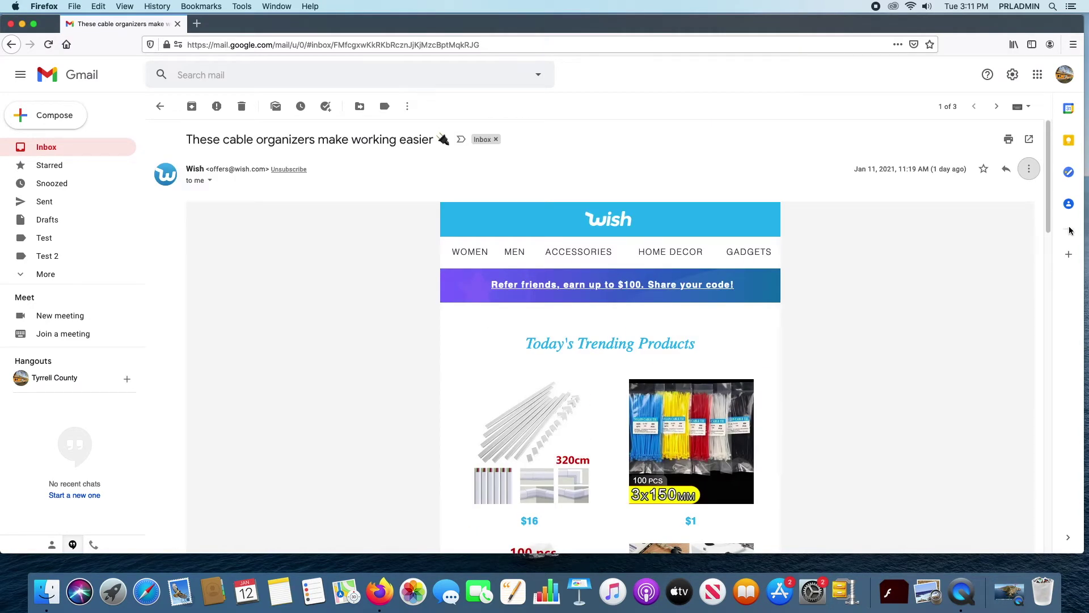
left_click(1030, 171)
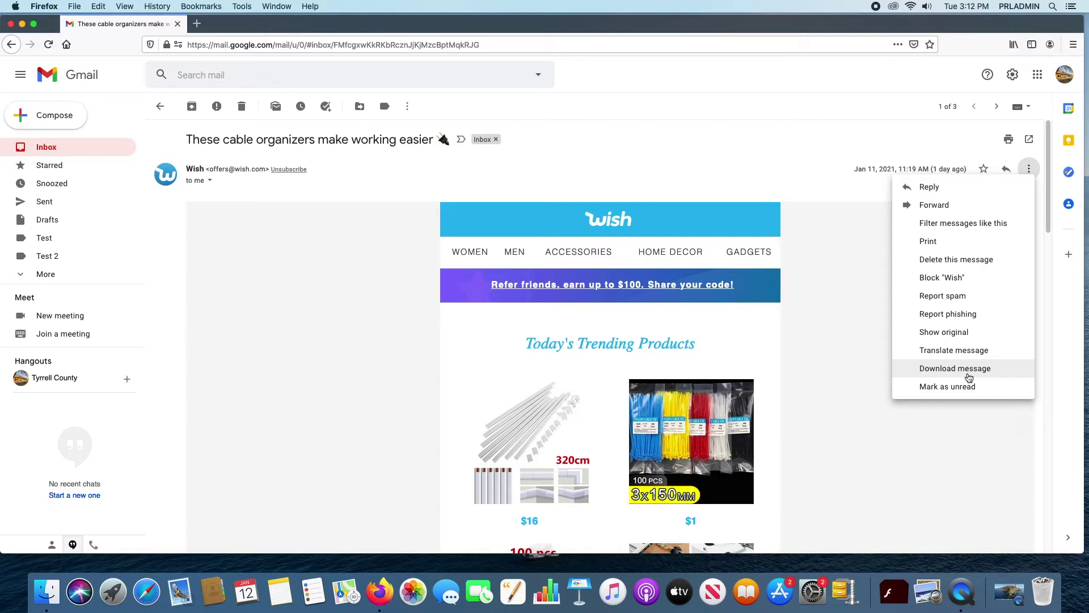
Step: Start downloading the Wish message, cancel the Firefox dialog, and return to Promotions
left_click(968, 375)
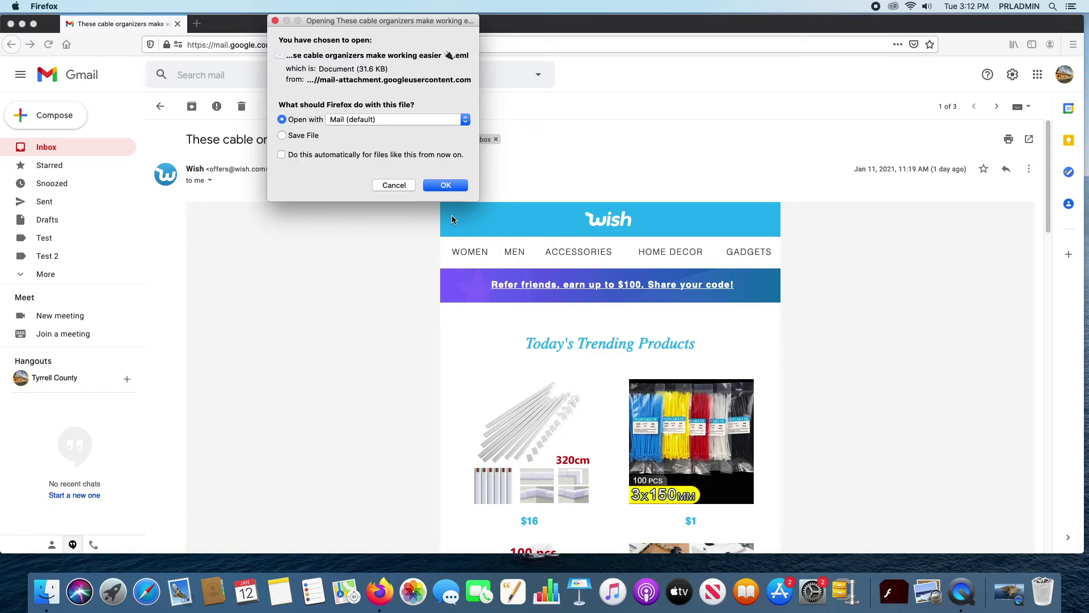
left_click(392, 185)
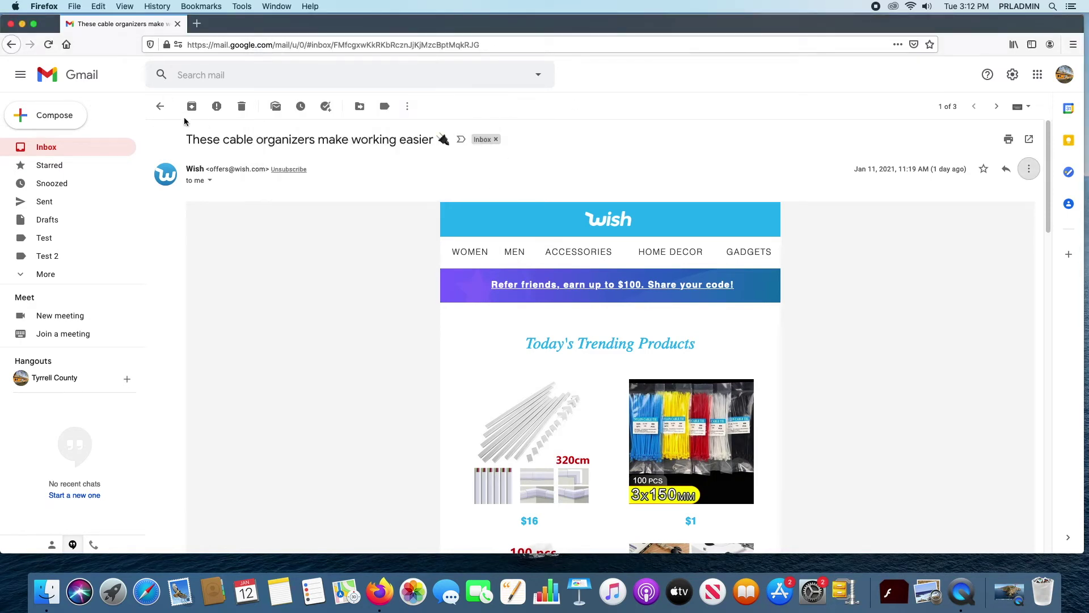
left_click(161, 108)
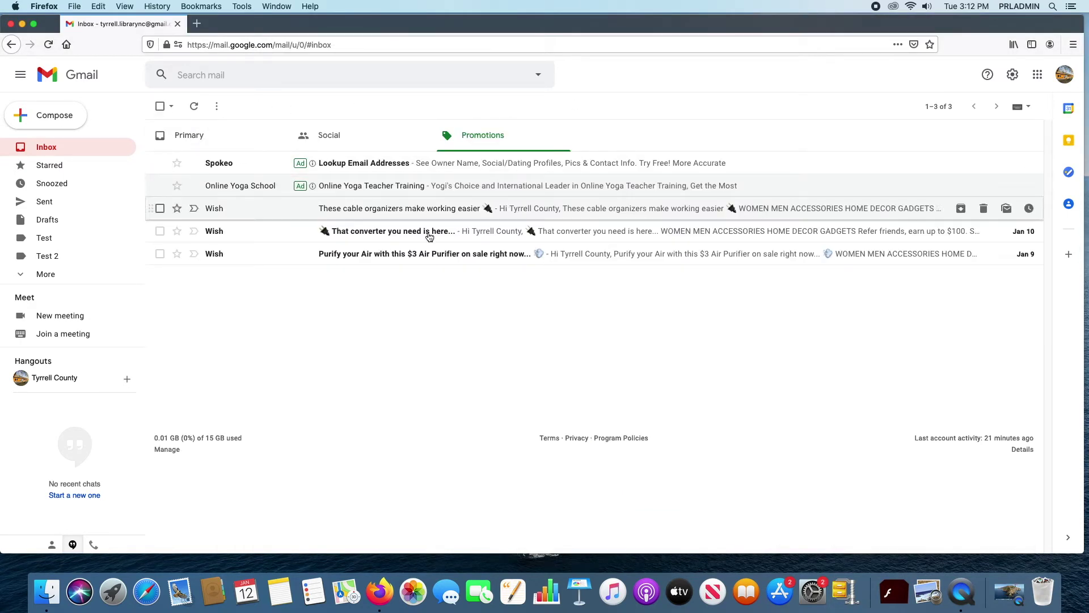
Step: Download the 'Changes to YouTube's Terms of Service' email from Primary as an .eml opened in Mail
left_click(55, 155)
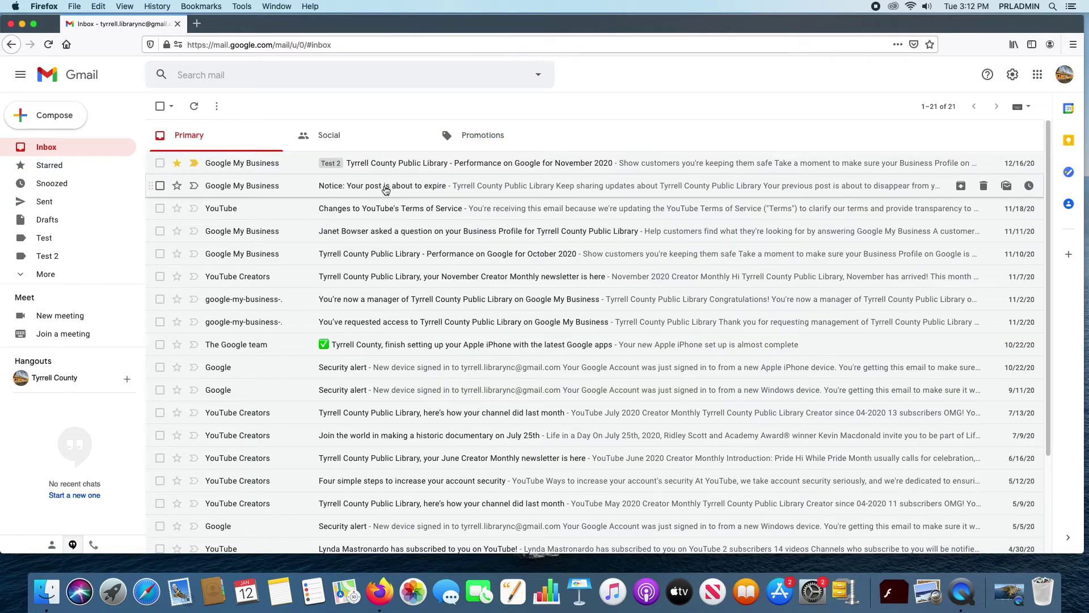
left_click(426, 212)
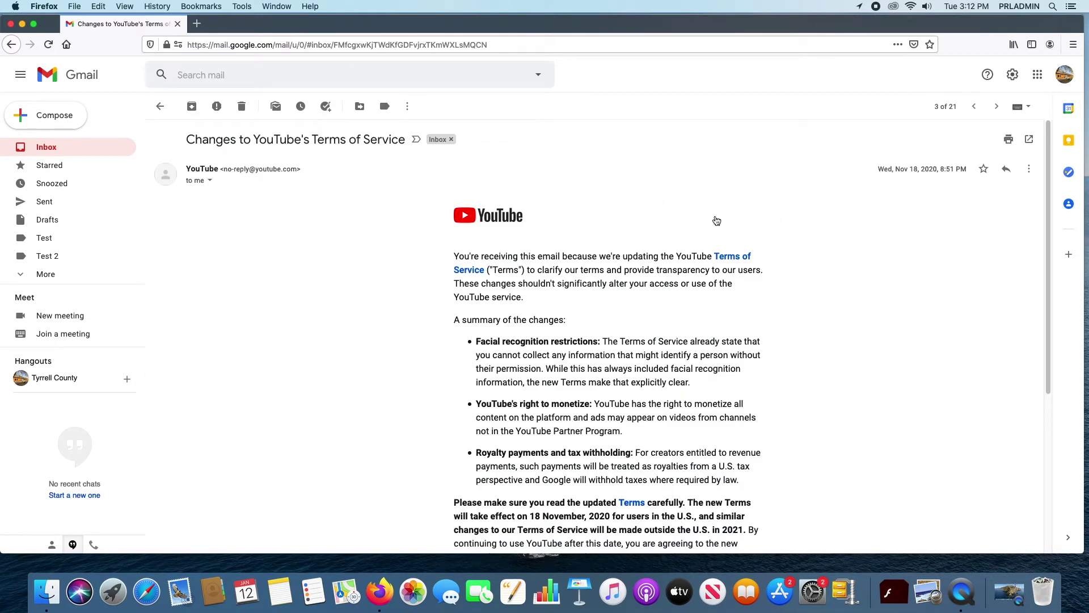
left_click(1029, 170)
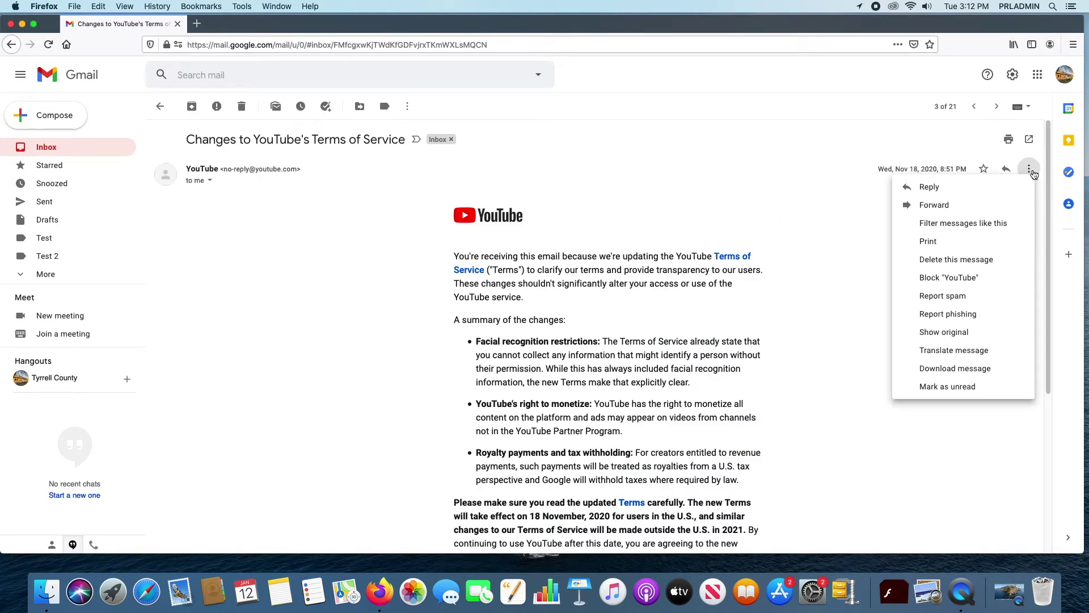
left_click(976, 374)
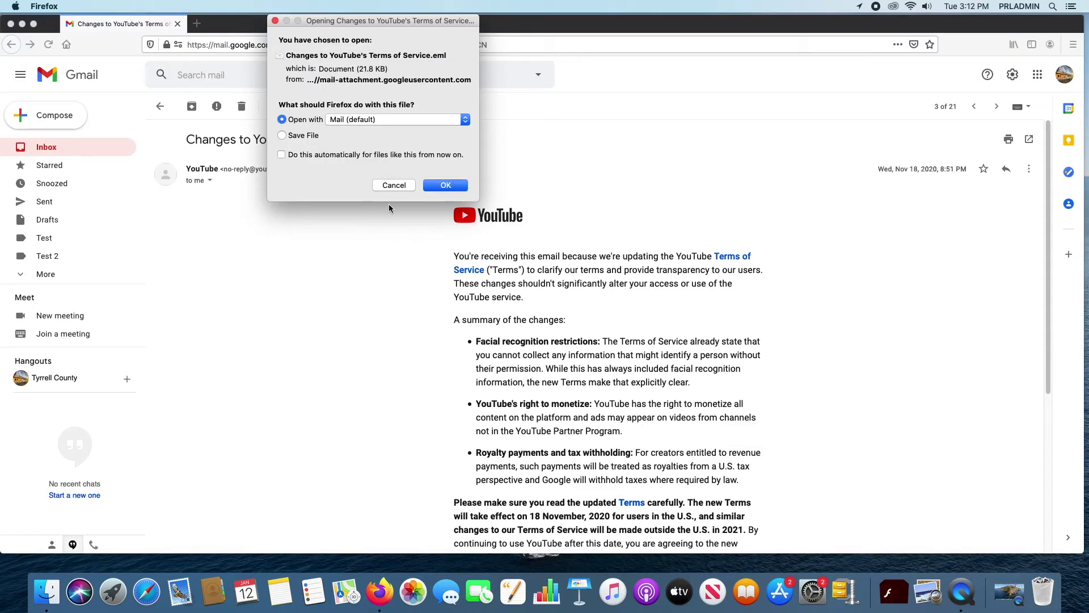
left_click(460, 185)
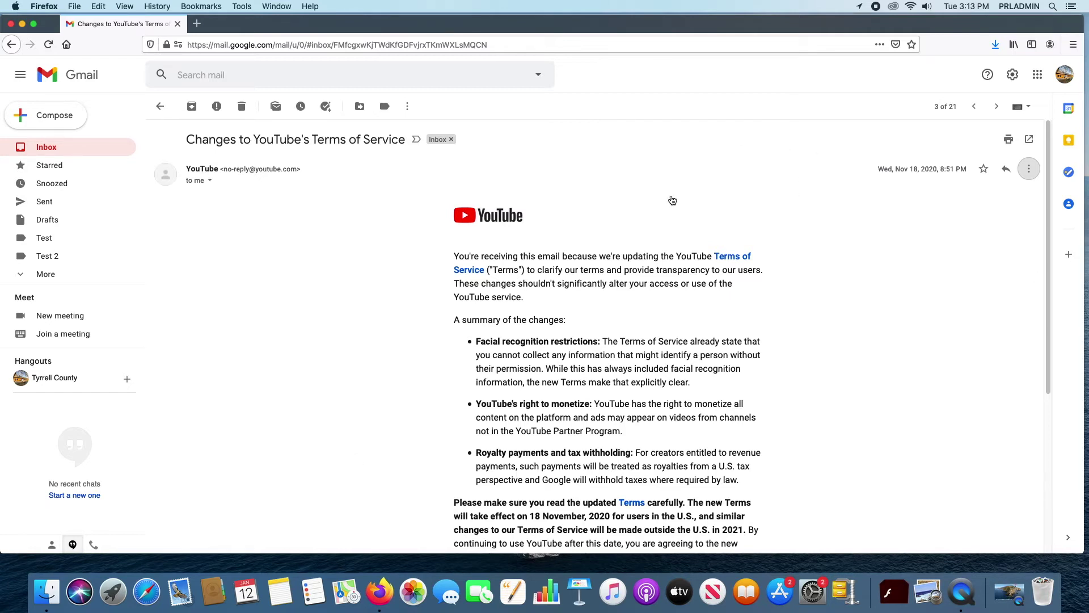
Step: Start translating the YouTube email, first choosing Italian as its original language
left_click(1036, 176)
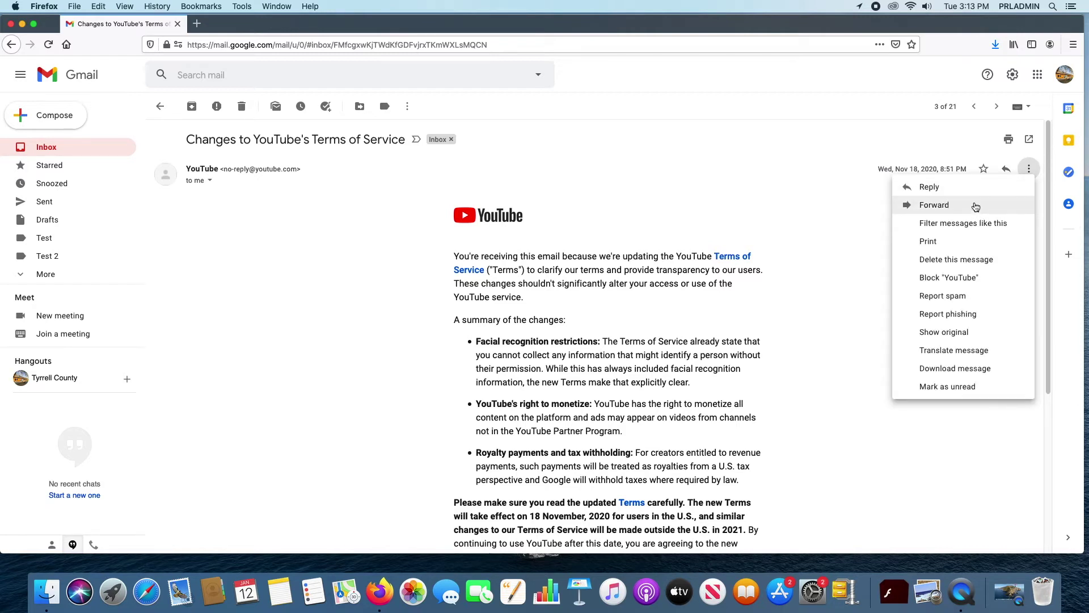
left_click(962, 355)
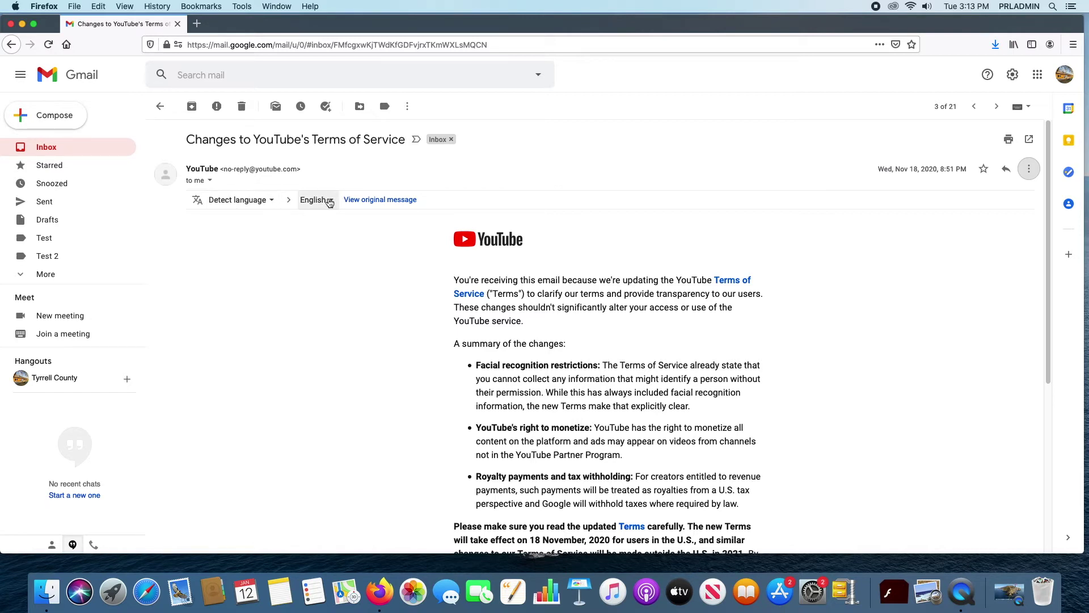
left_click(272, 201)
left_click_drag(334, 209, 334, 320)
left_click(258, 382)
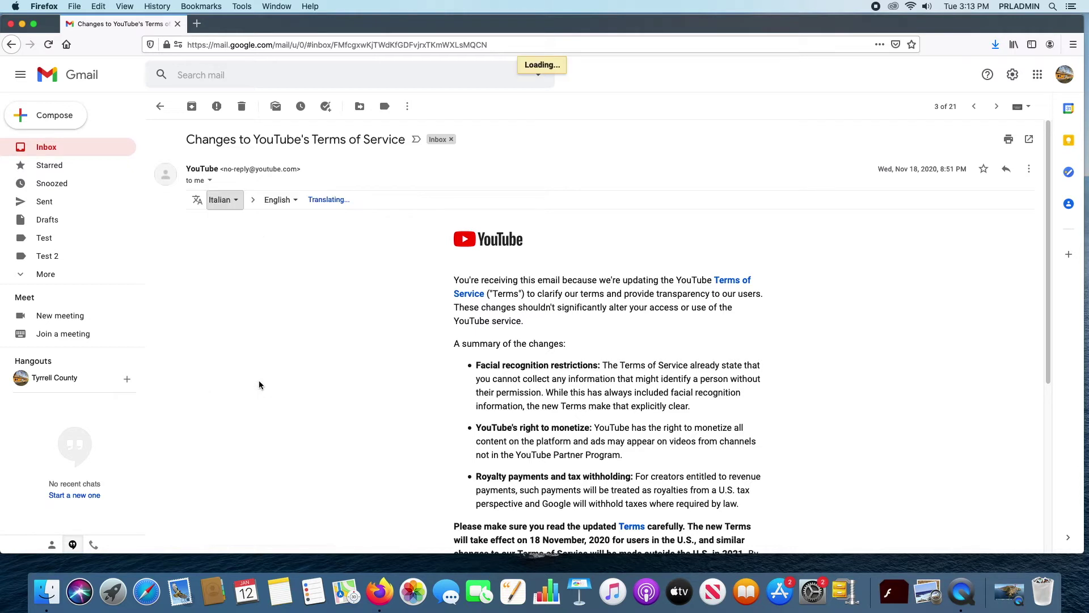
Step: Correct the source language to English and translate the email into Italian
left_click(288, 202)
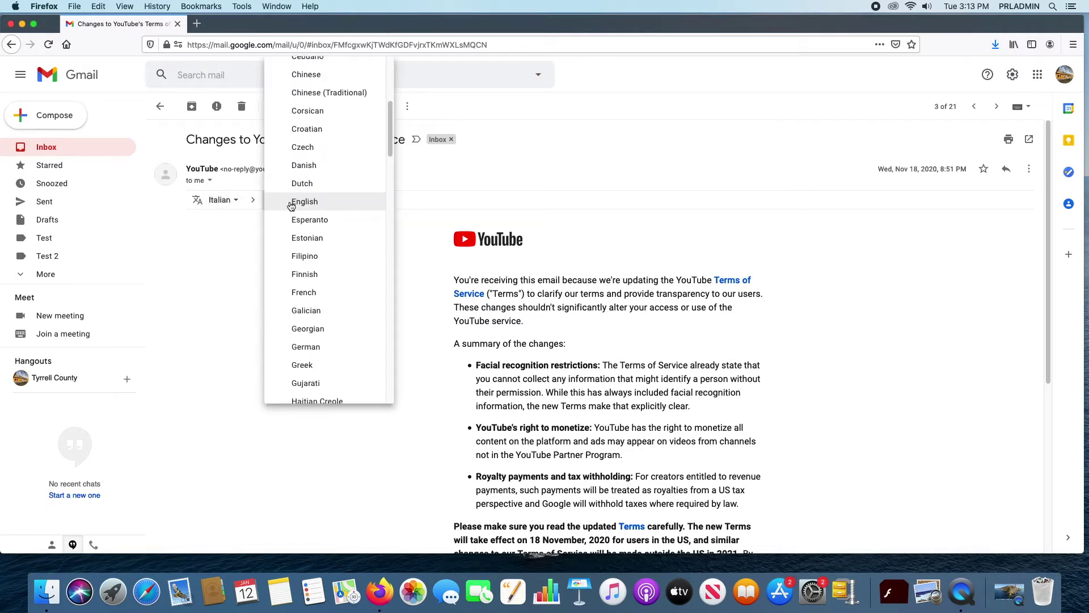
left_click(234, 204)
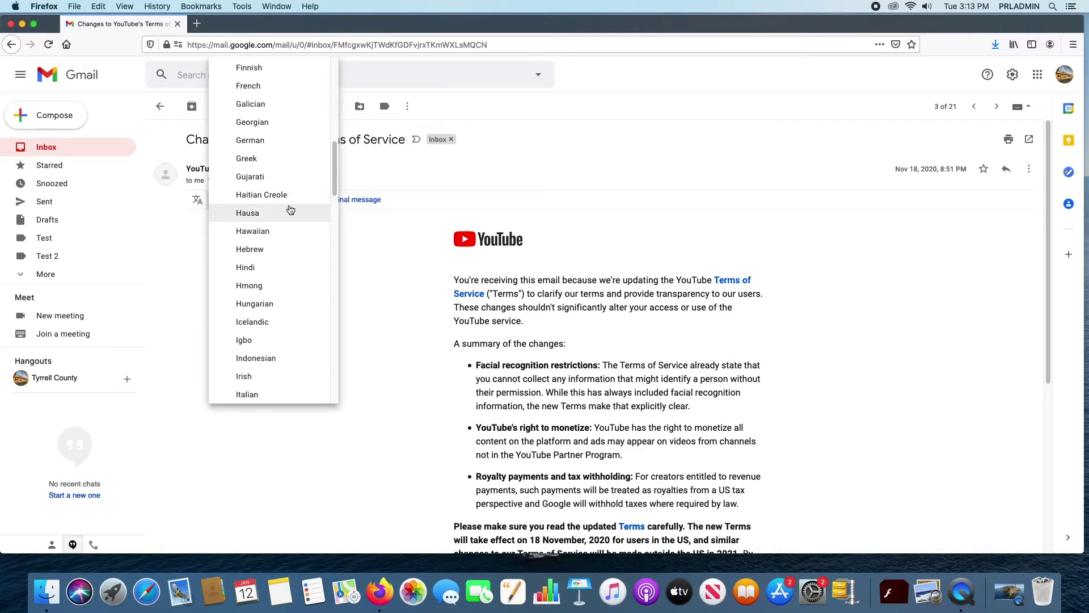
scroll(307, 181, "up", 7)
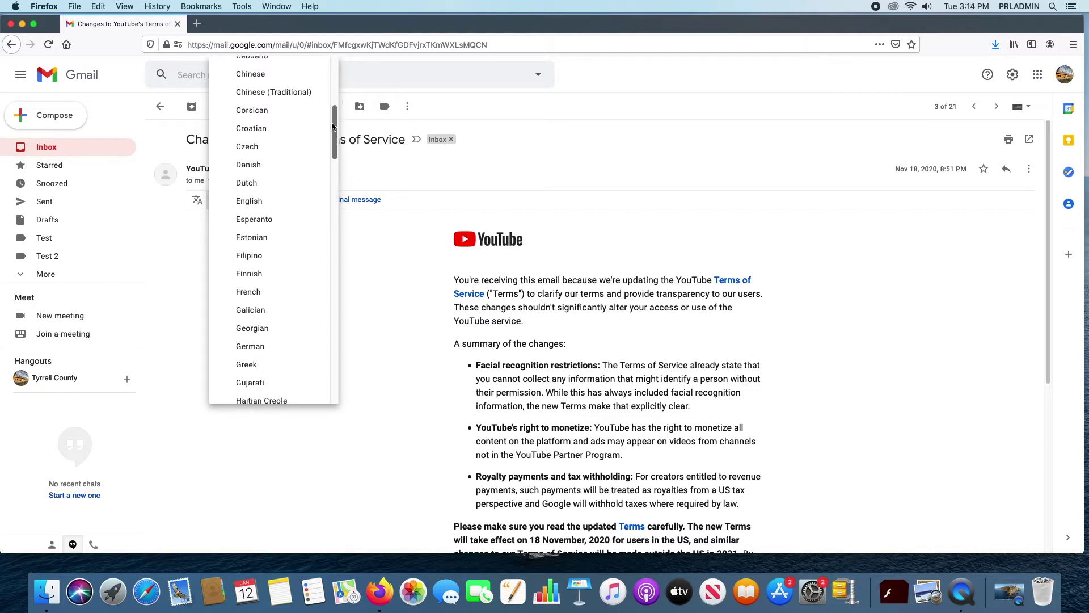
left_click(276, 201)
left_click(298, 199)
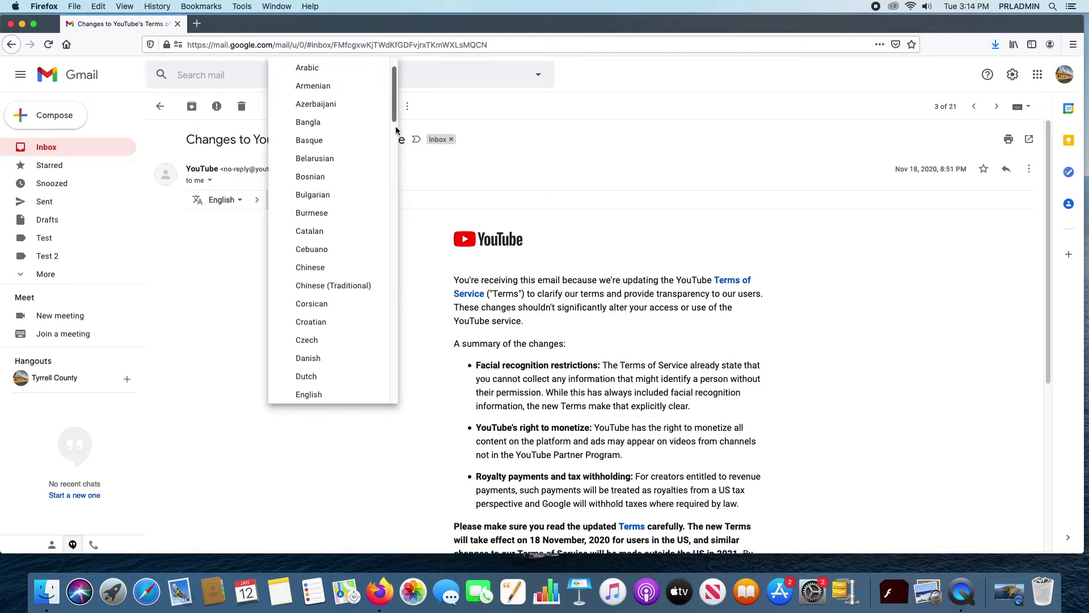
left_click_drag(391, 116, 386, 202)
left_click(324, 323)
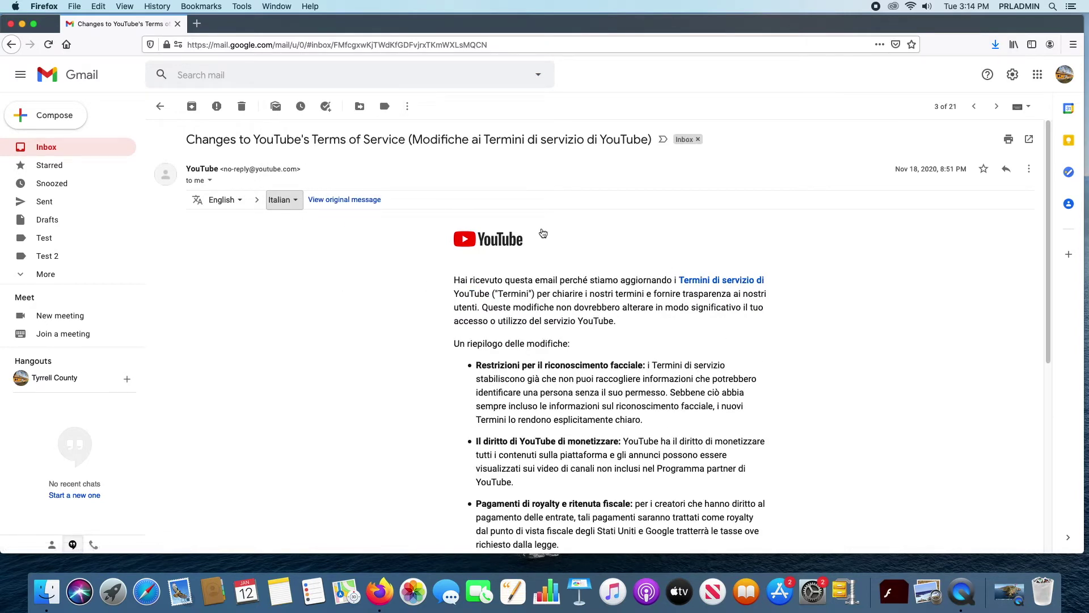
scroll(723, 346, "down", 5)
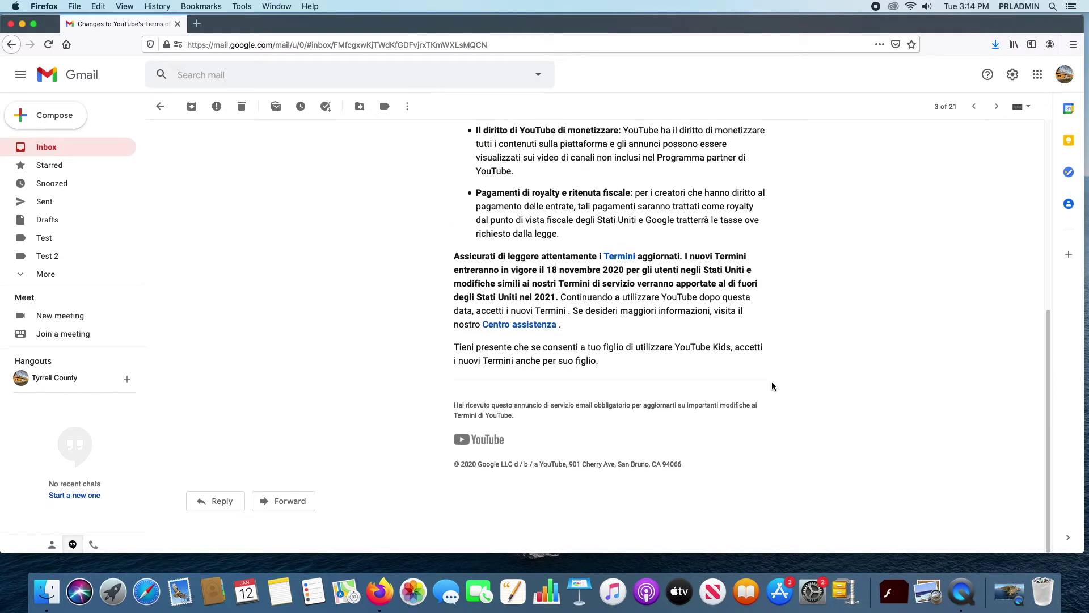
scroll(789, 357, "up", 5)
scroll(787, 353, "up", 1)
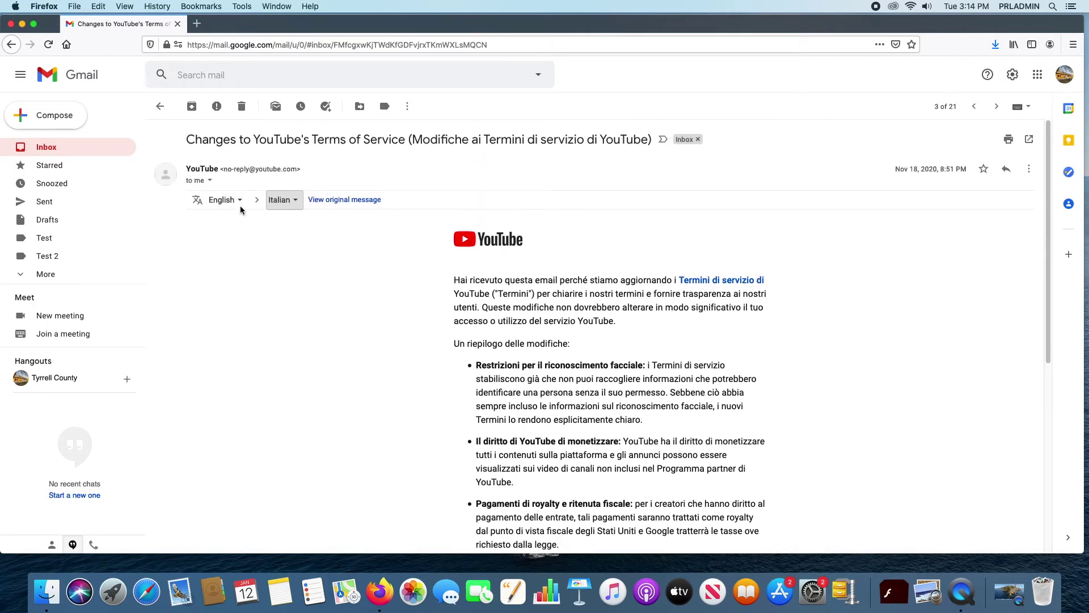
Step: Toggle the email between its original English text and the Italian translation
left_click(340, 202)
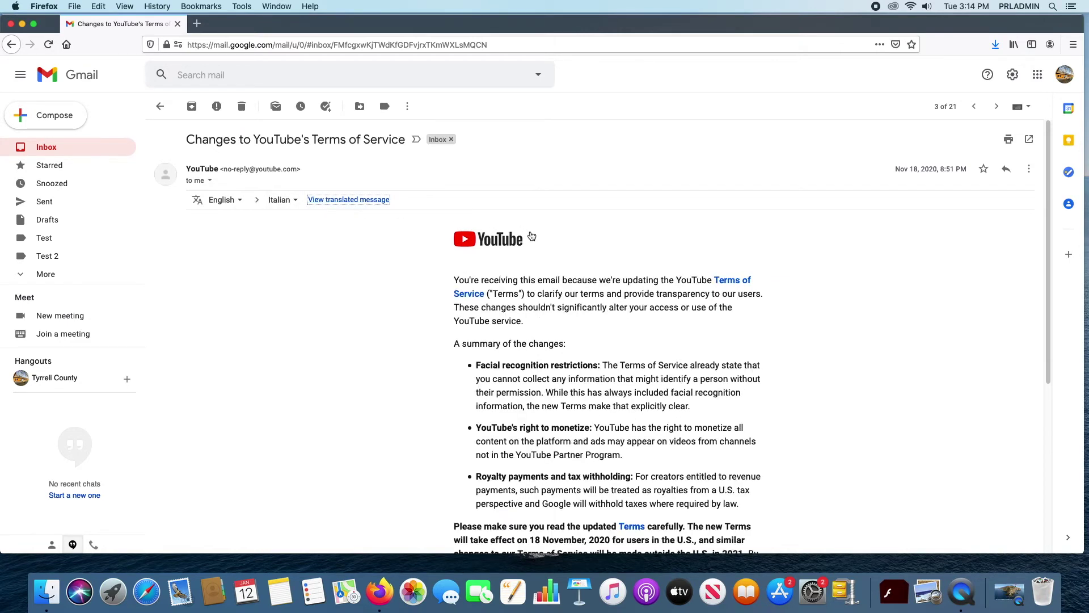
left_click(358, 203)
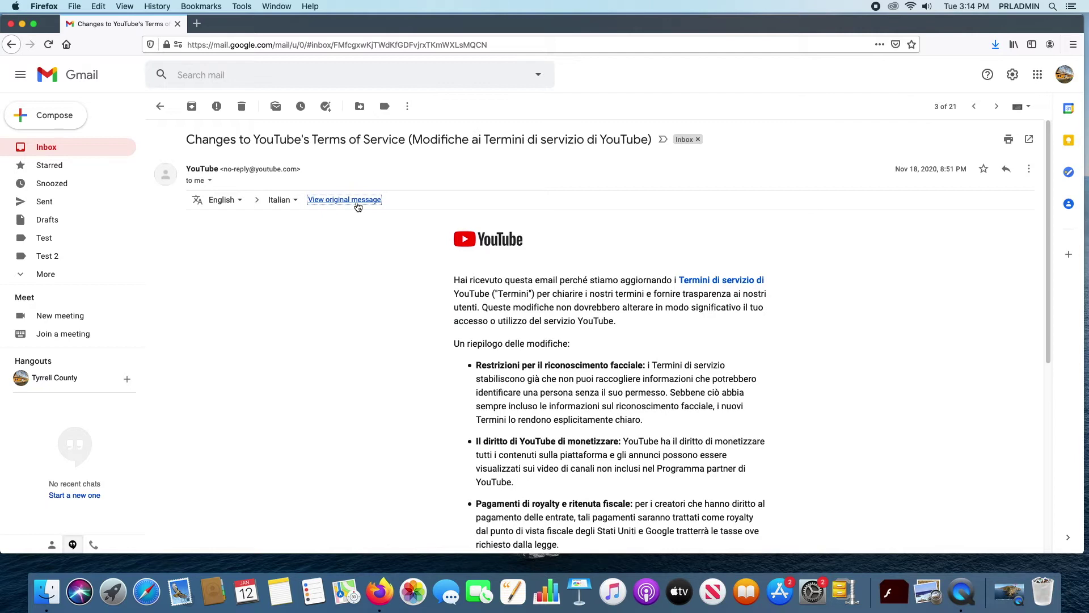
left_click(358, 203)
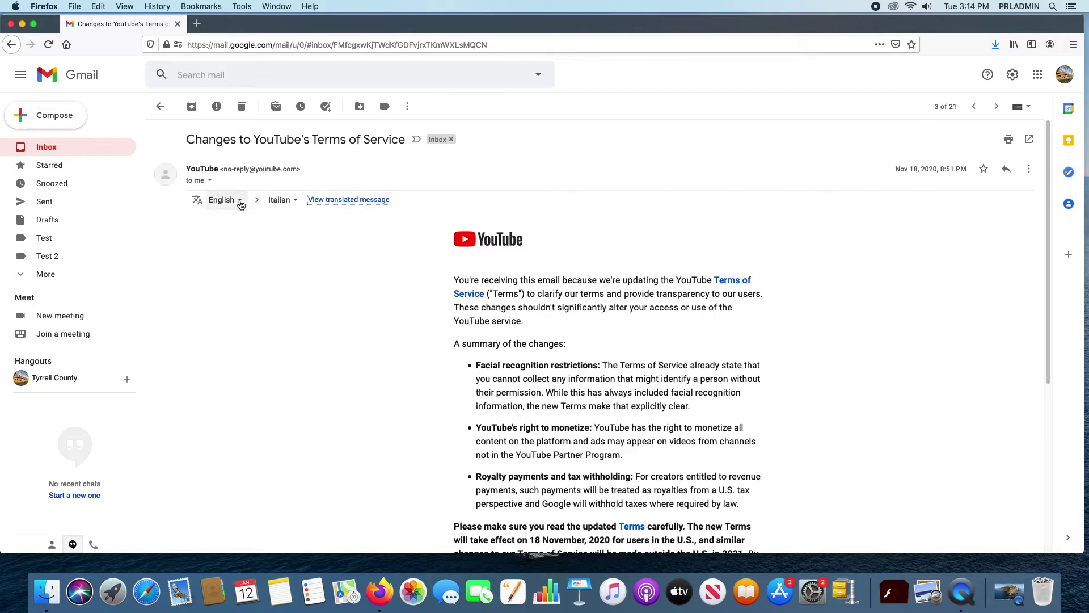
Step: Set the translation source to Detect language and the target language to English
left_click(242, 203)
scroll(337, 108, "up", 3)
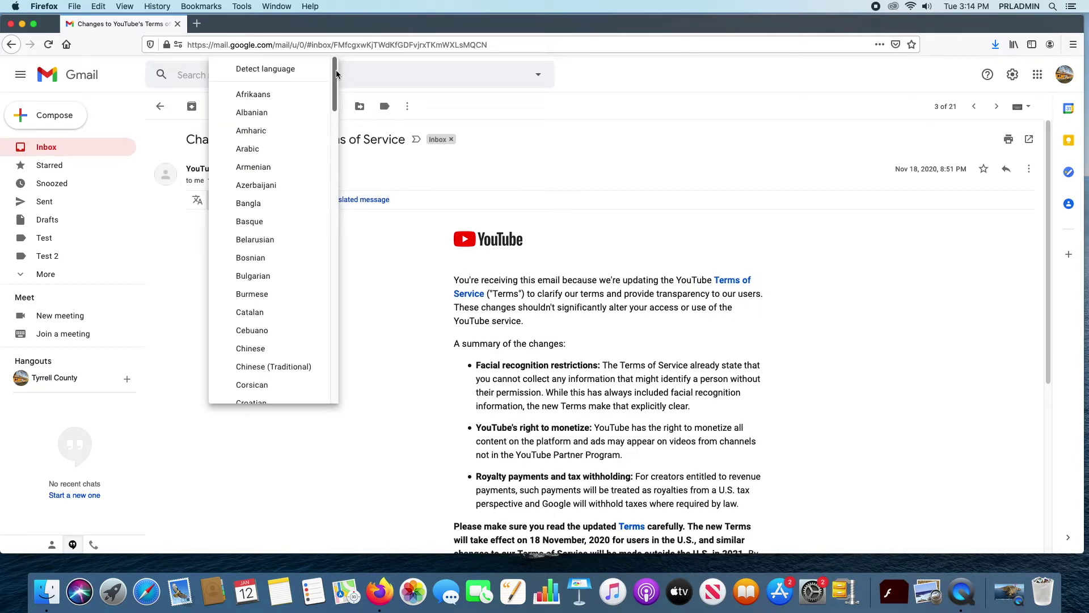
left_click(287, 69)
left_click(318, 207)
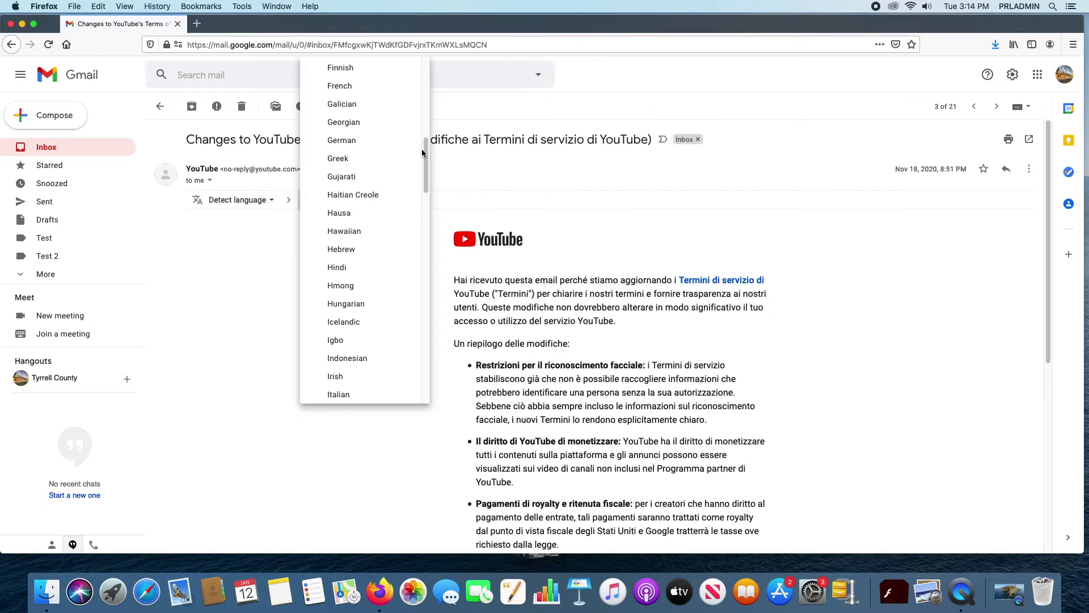
mouse_move(425, 145)
left_mouse_down()
mouse_move(436, 175)
mouse_move(429, 133)
left_mouse_up()
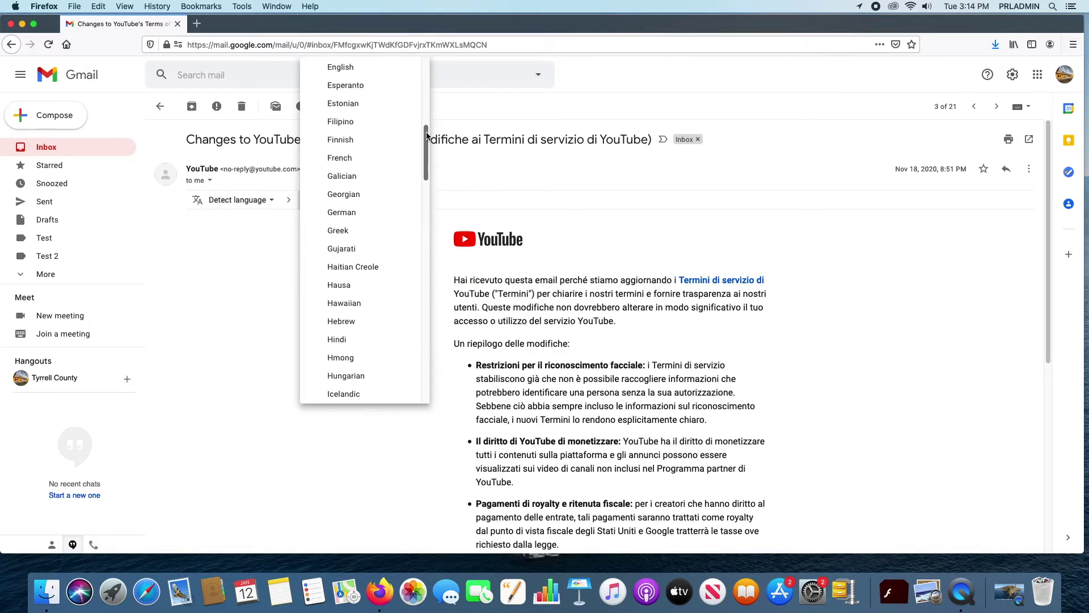
left_click(360, 72)
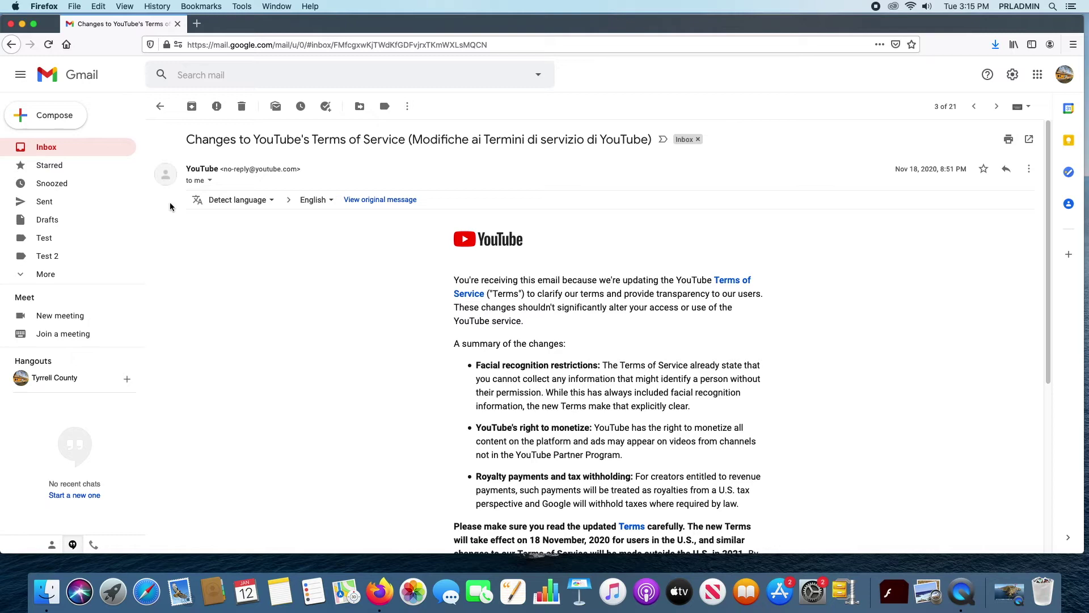
Step: Return to the inbox and tick the YouTube Terms of Service conversation
left_click(50, 149)
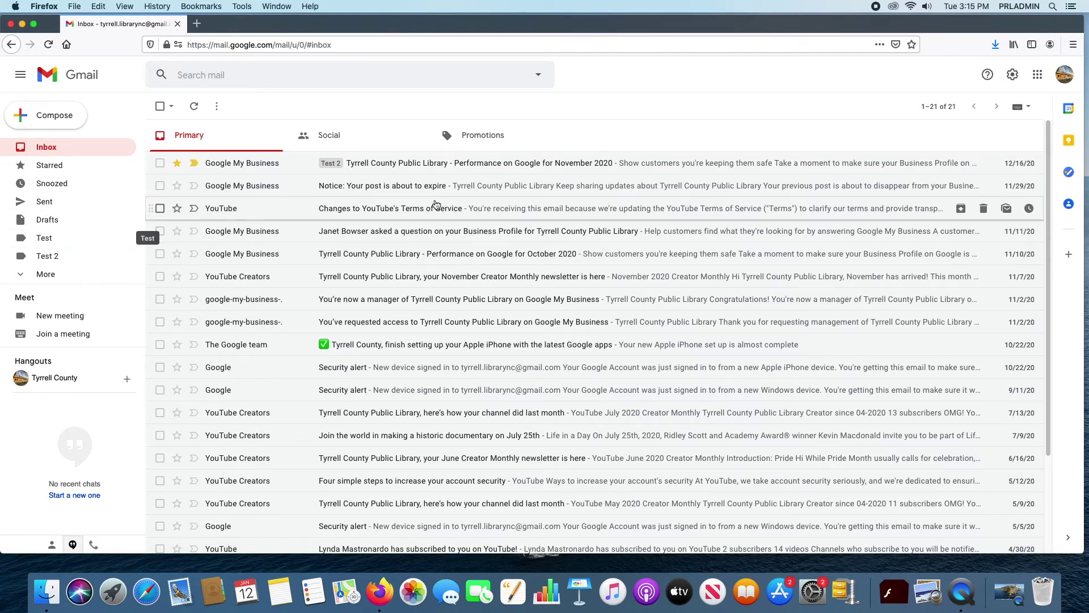
left_click(159, 208)
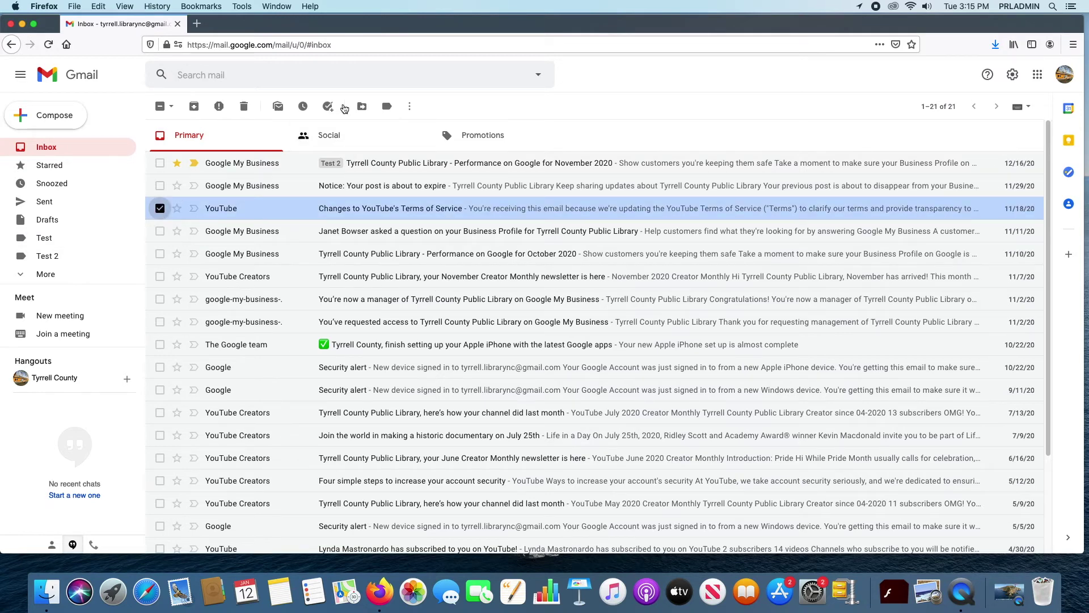
Step: Move the selected conversation into a newly created label named 'Test 3'
left_click(361, 106)
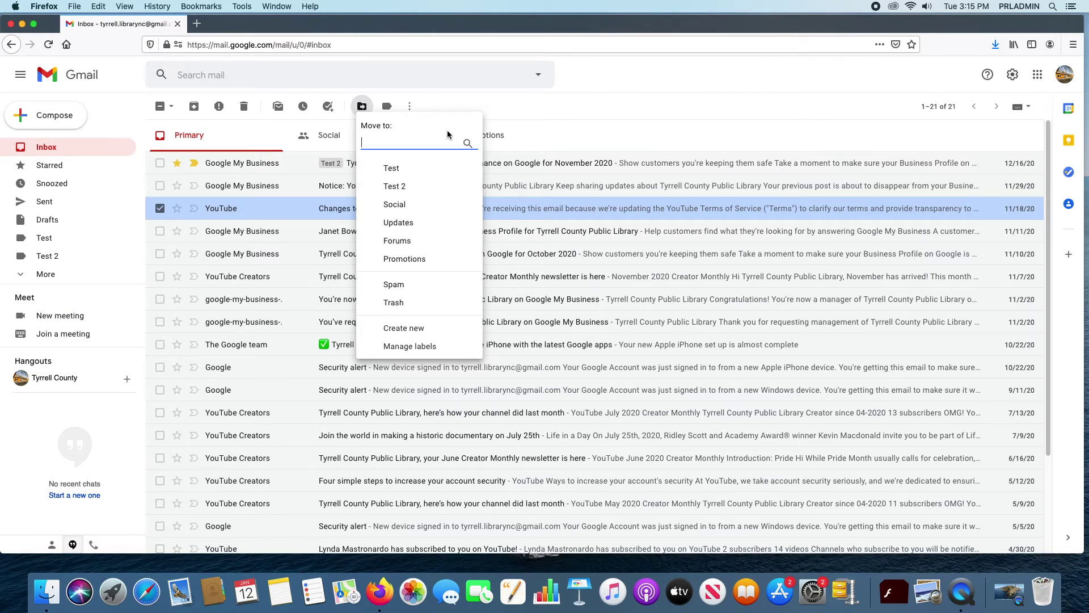
type("Test 3")
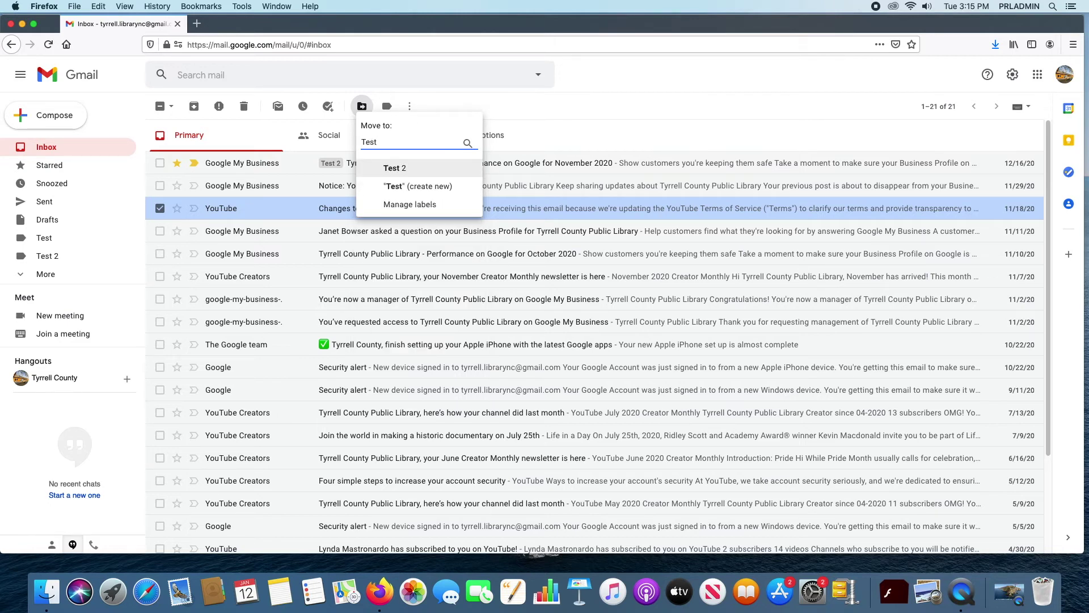
left_click(428, 169)
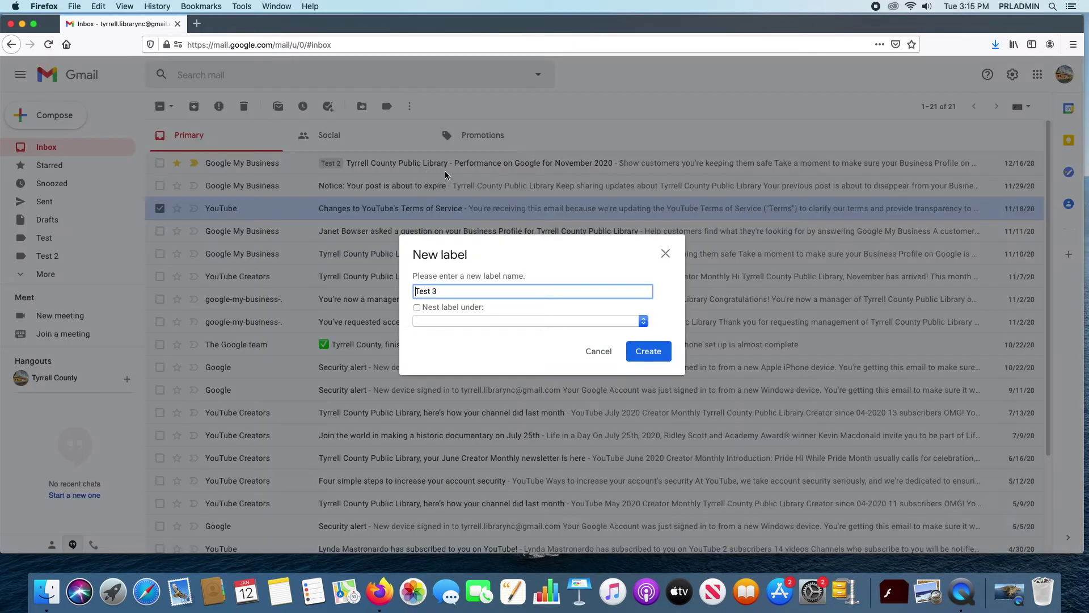
left_click(647, 349)
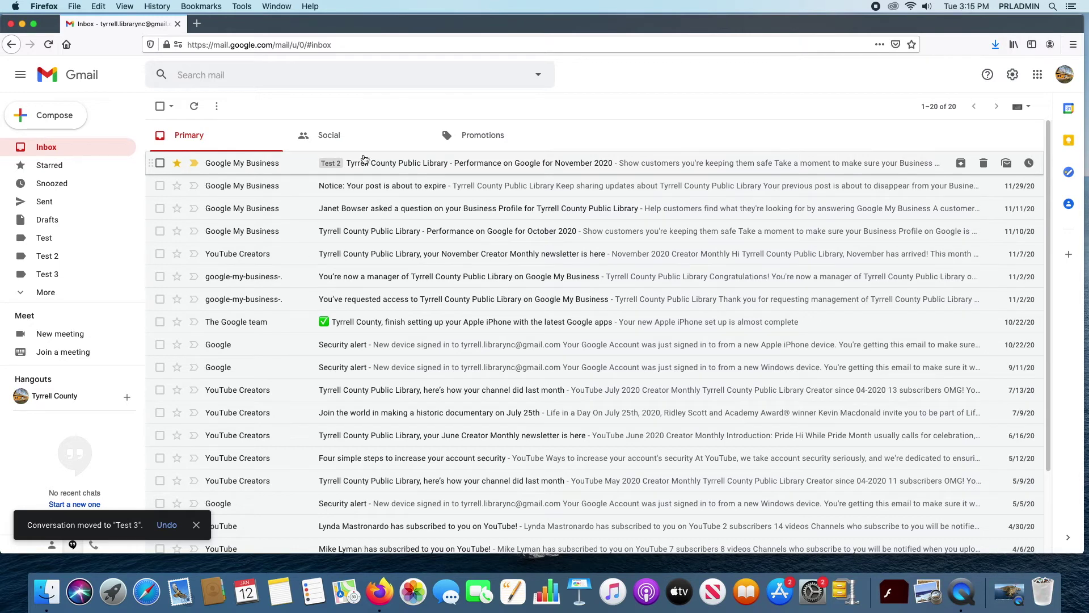
Step: Check the conversation under the Test 3 label, then go back to the inbox
scroll(363, 212, "down", 1)
scroll(283, 227, "up", 1)
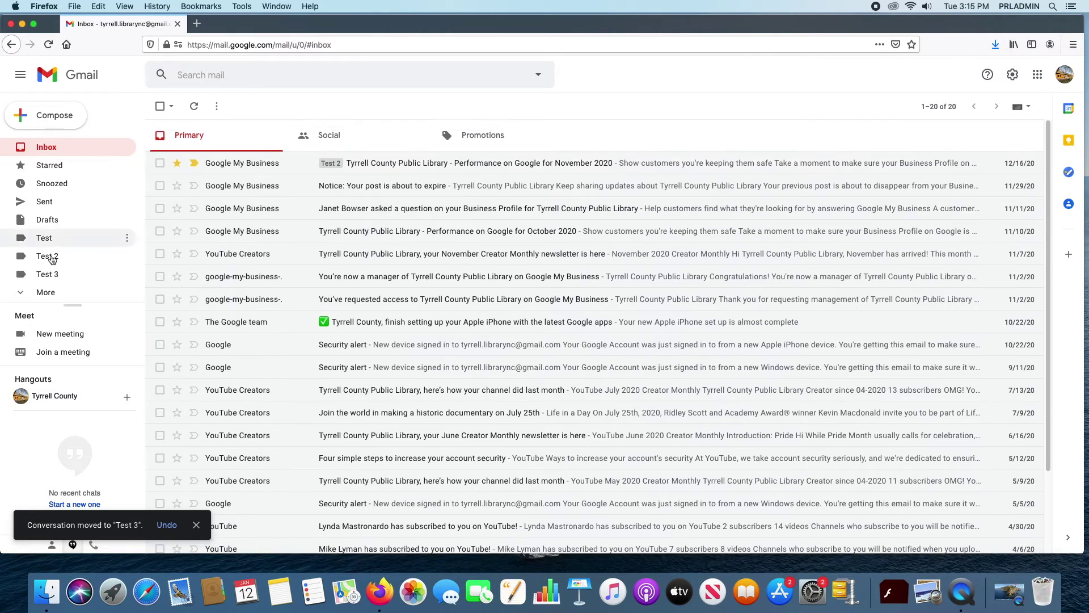
left_click(47, 274)
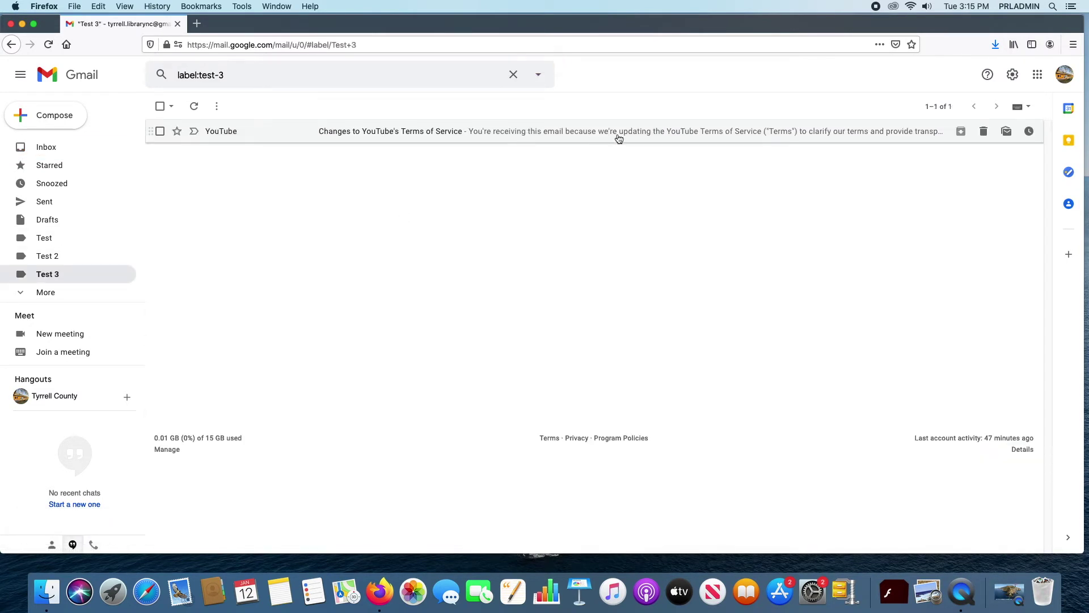
left_click(71, 152)
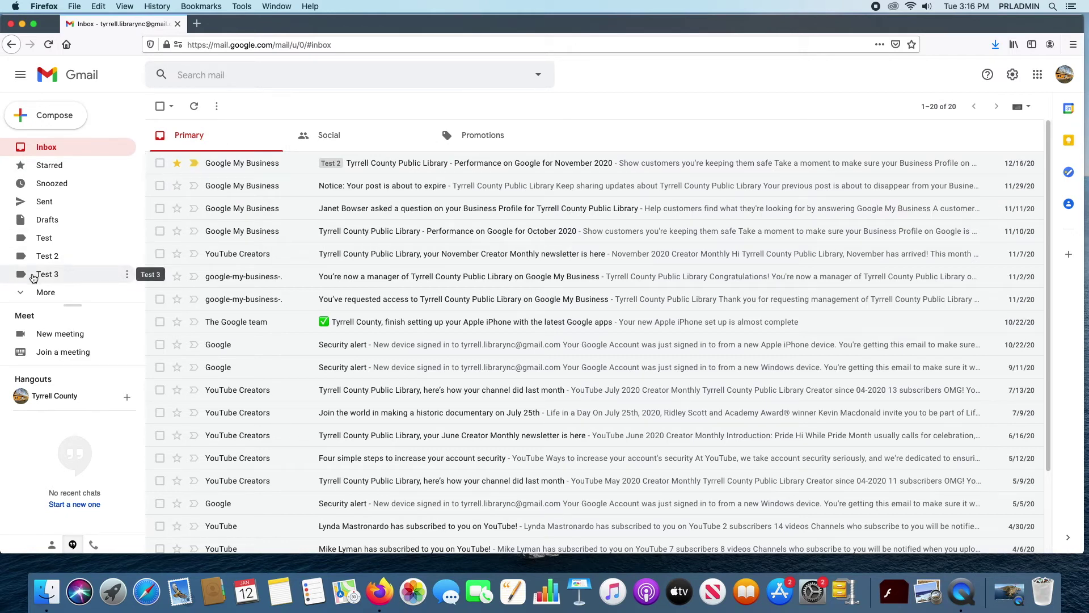
Step: Open the YouTube email from the Test 3 label and move it back to the inbox
left_click(114, 274)
left_click(402, 132)
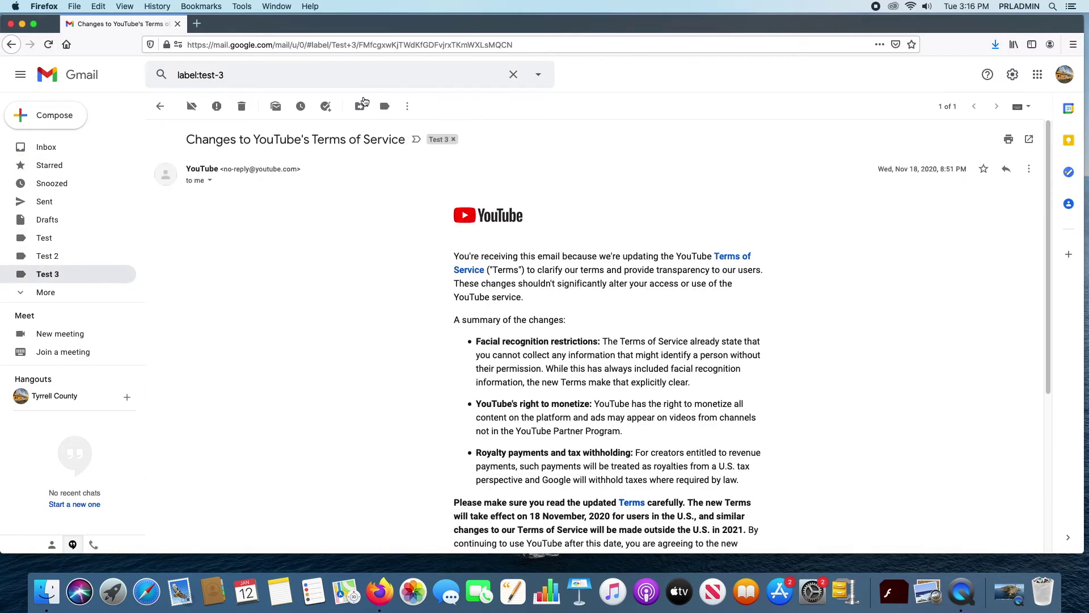
left_click(359, 108)
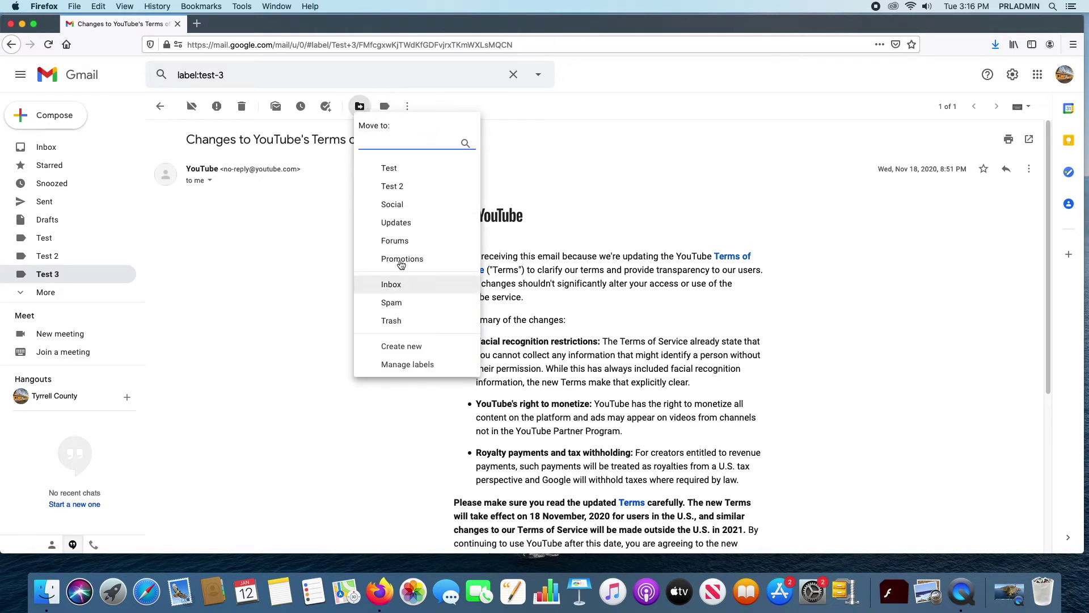
left_click(400, 283)
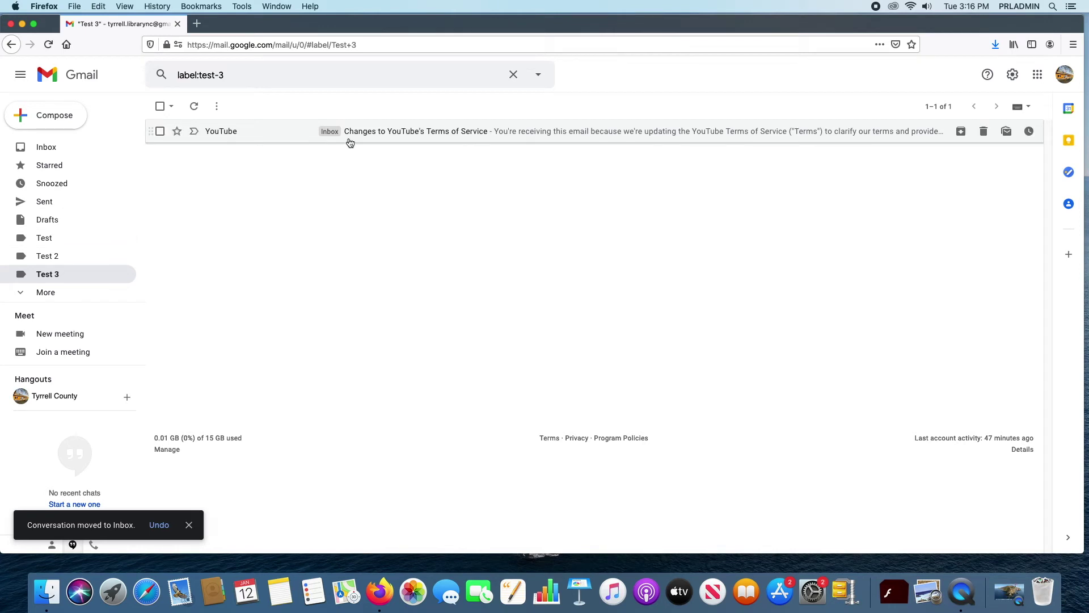
Step: Remove the Test 3 label from the conversation and return to the inbox
left_click(398, 137)
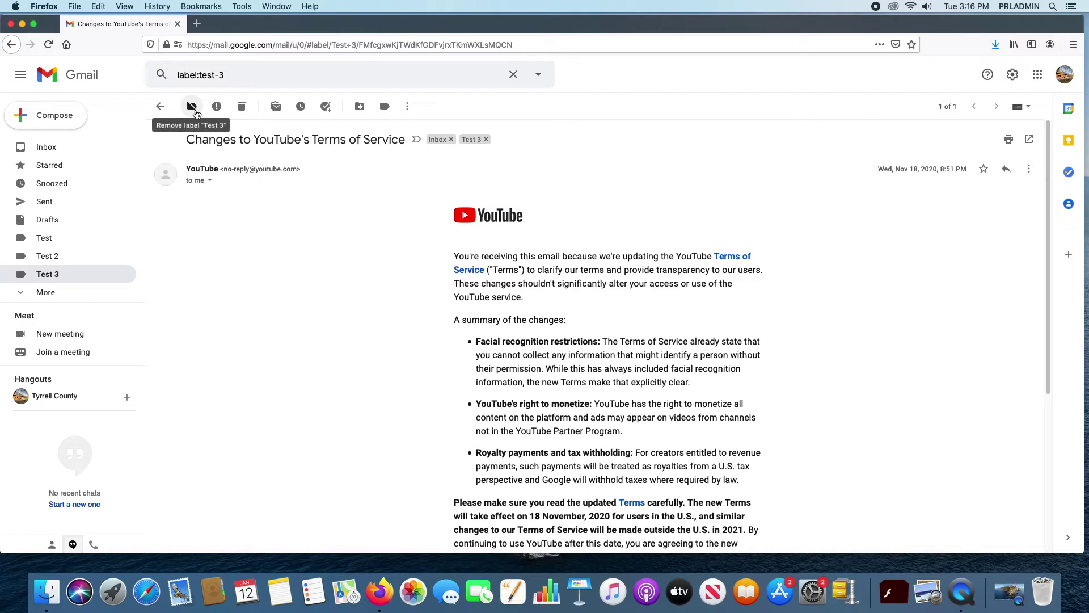
left_click(486, 140)
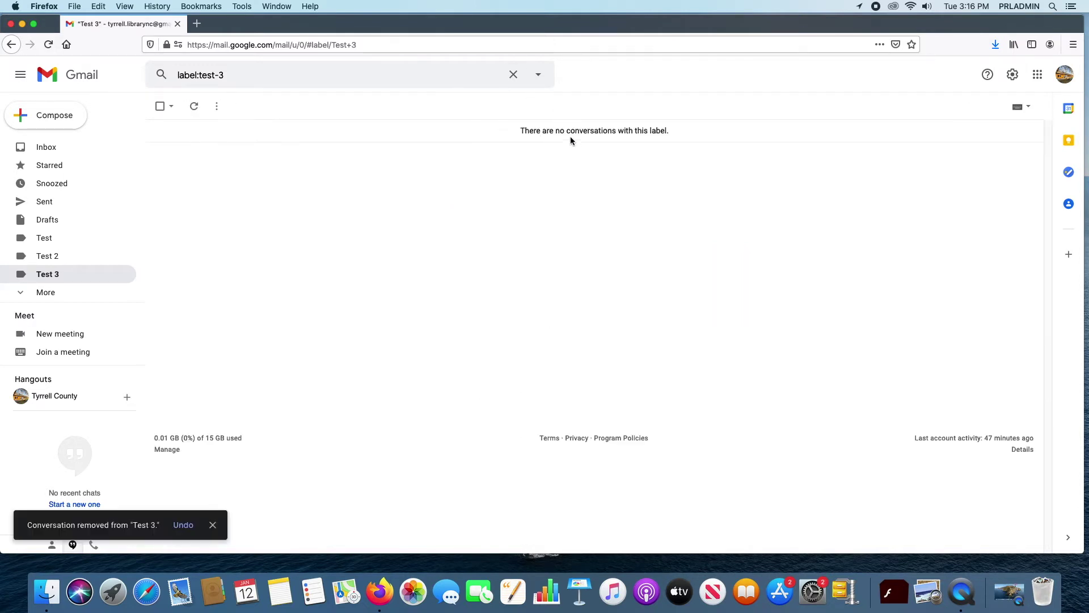
left_click(42, 147)
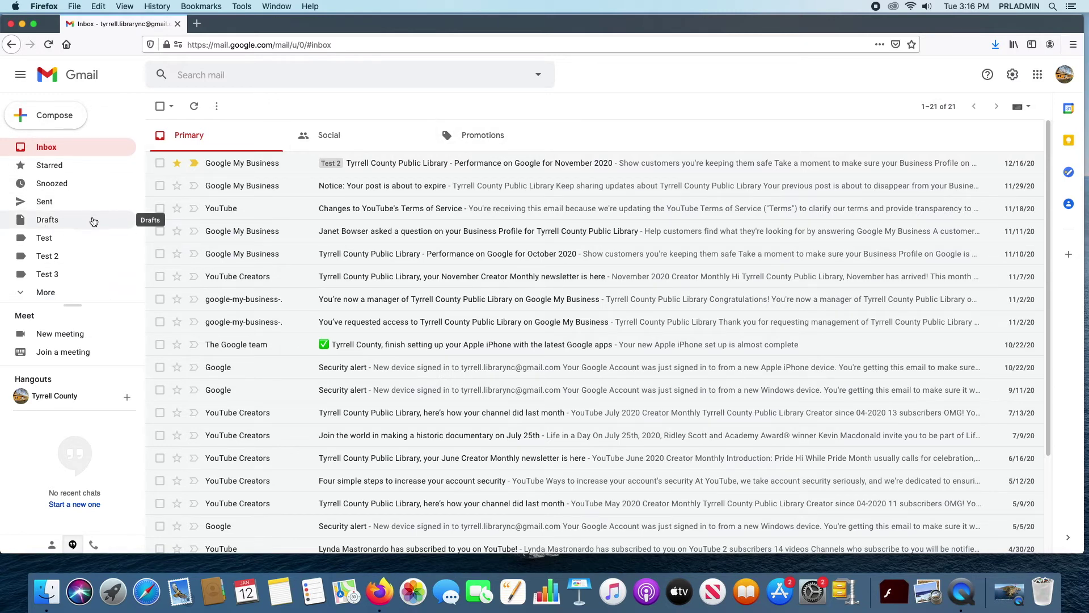
Step: Expand the folder list, view Sent messages, then return to the inbox
left_click(26, 292)
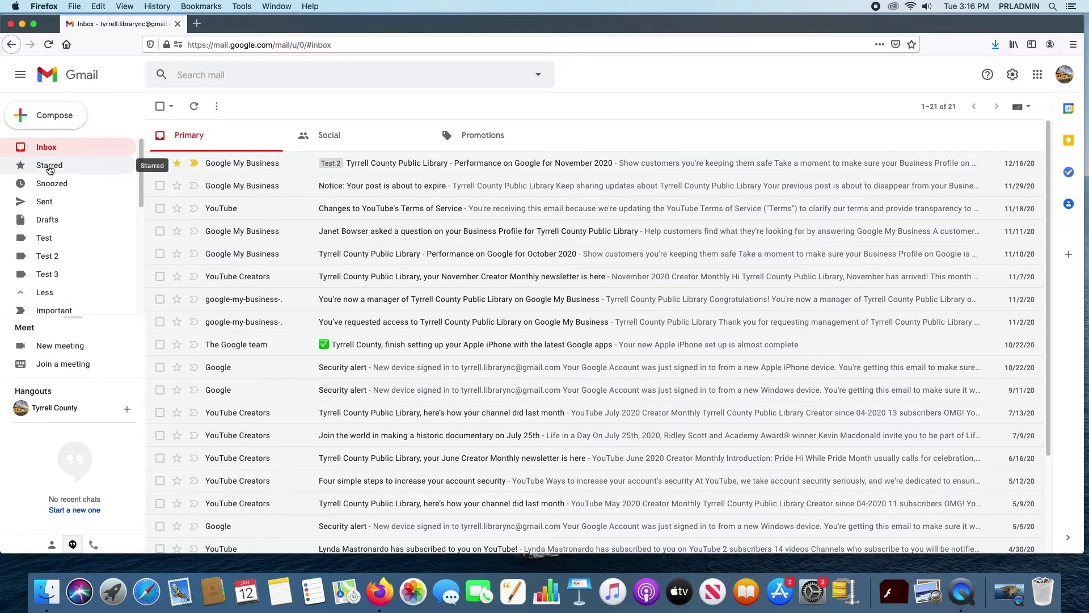
left_click(47, 207)
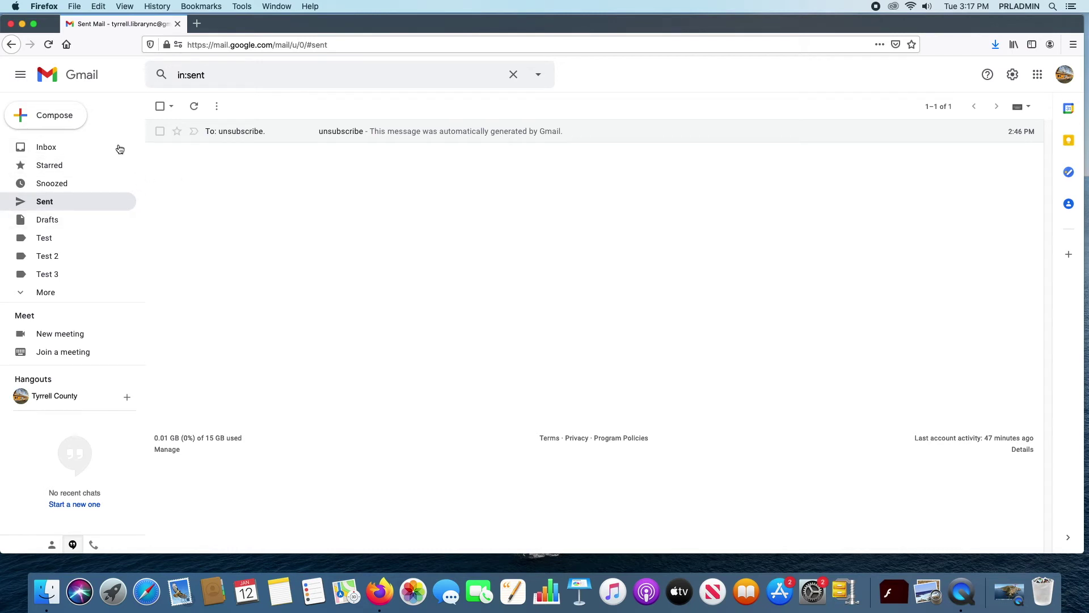
left_click(57, 152)
Step: Open the November 2020 performance email, view its extra actions, and return to the inbox
left_click(497, 164)
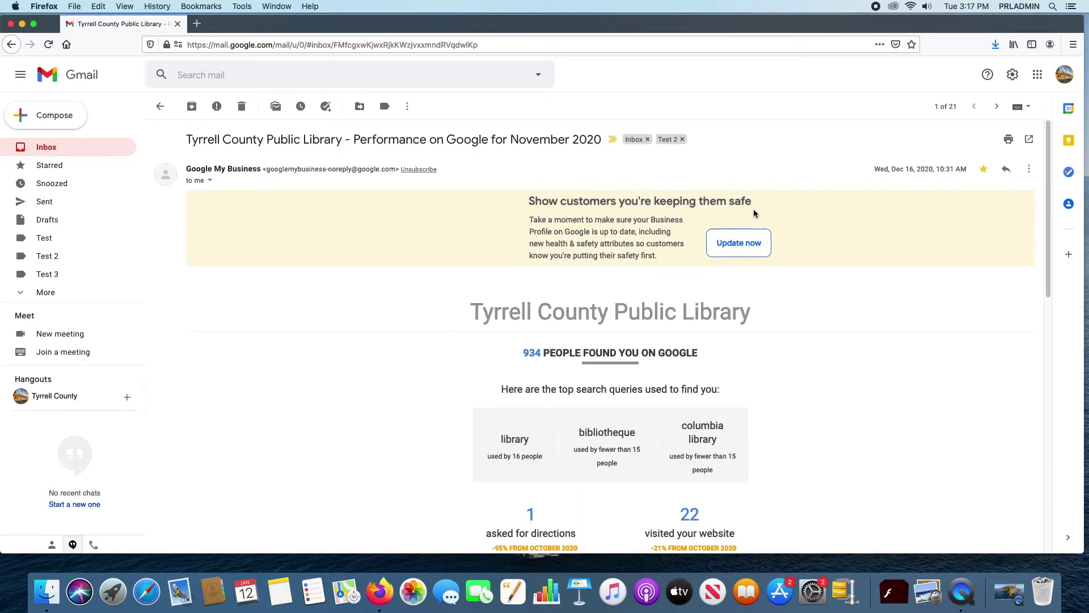
left_click(1028, 169)
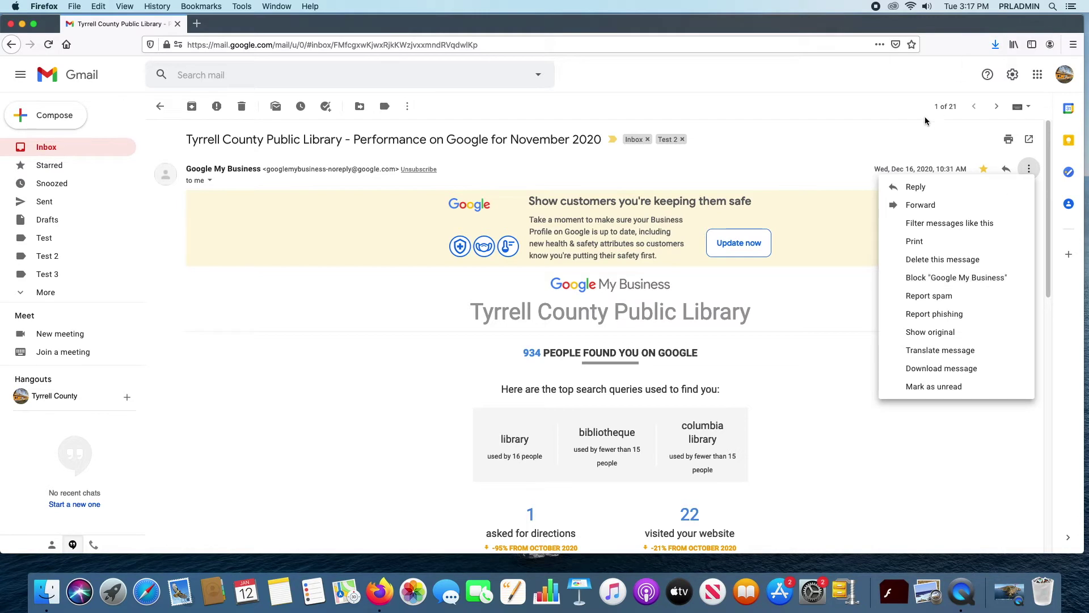
left_click(925, 150)
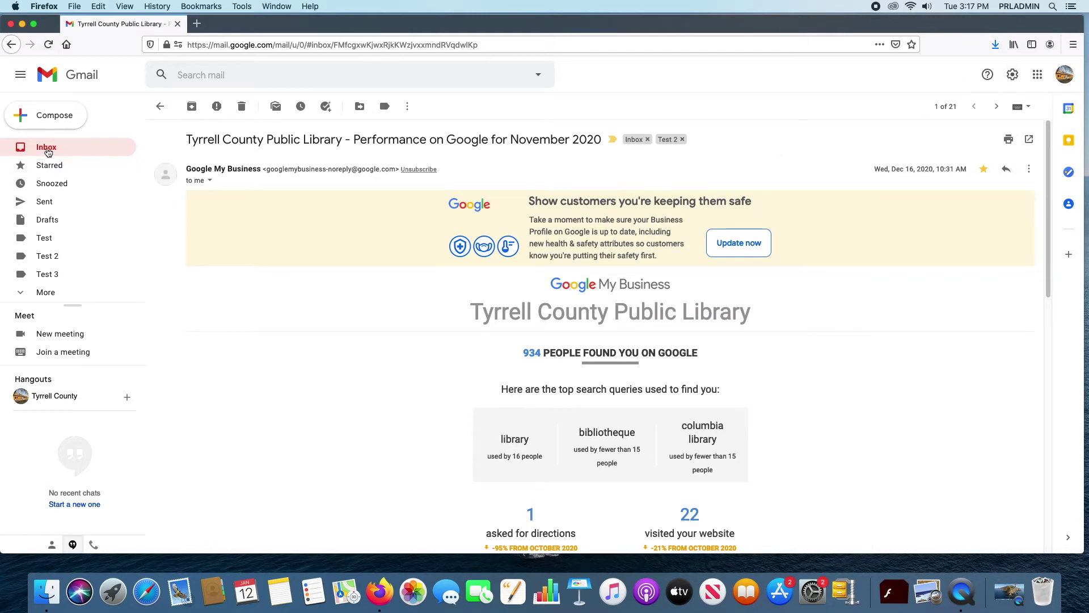
left_click(45, 150)
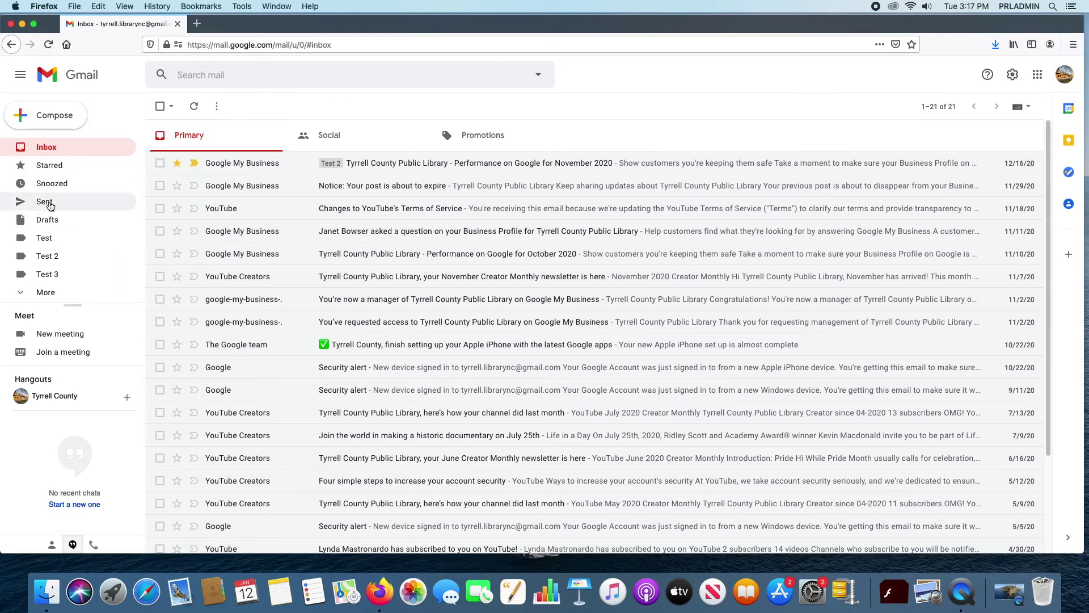
Step: Browse the Sent and Drafts folders, ending on the Test label's single message
left_click(41, 292)
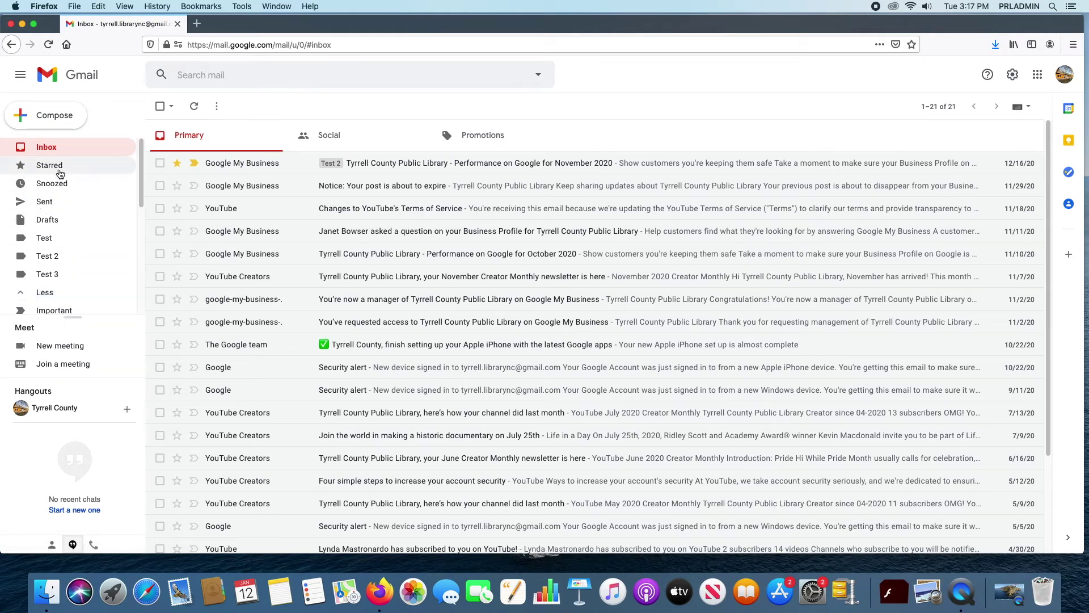
left_click(46, 203)
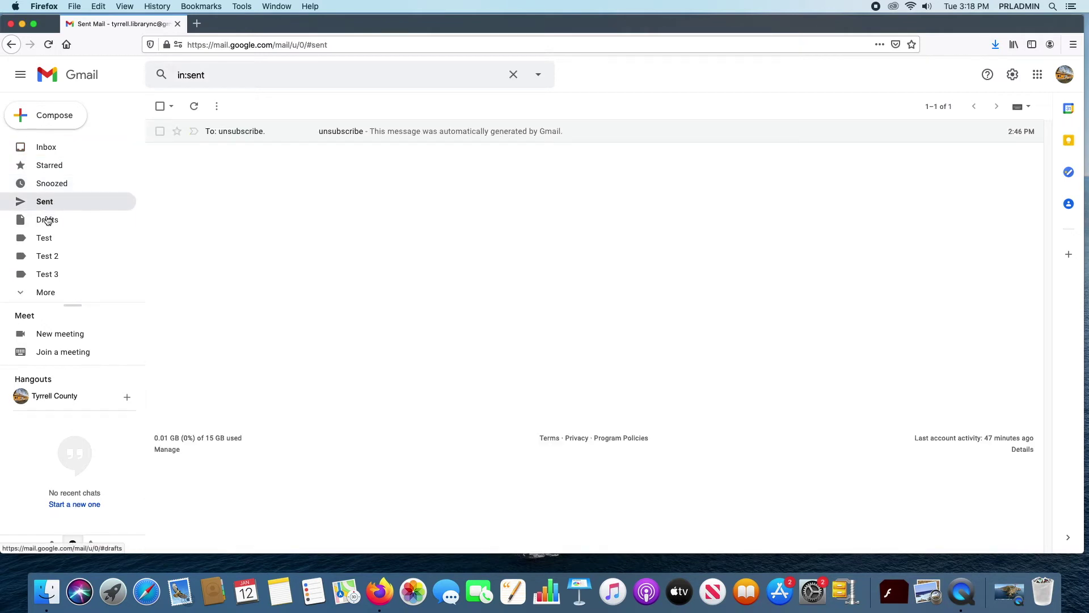
left_click(48, 221)
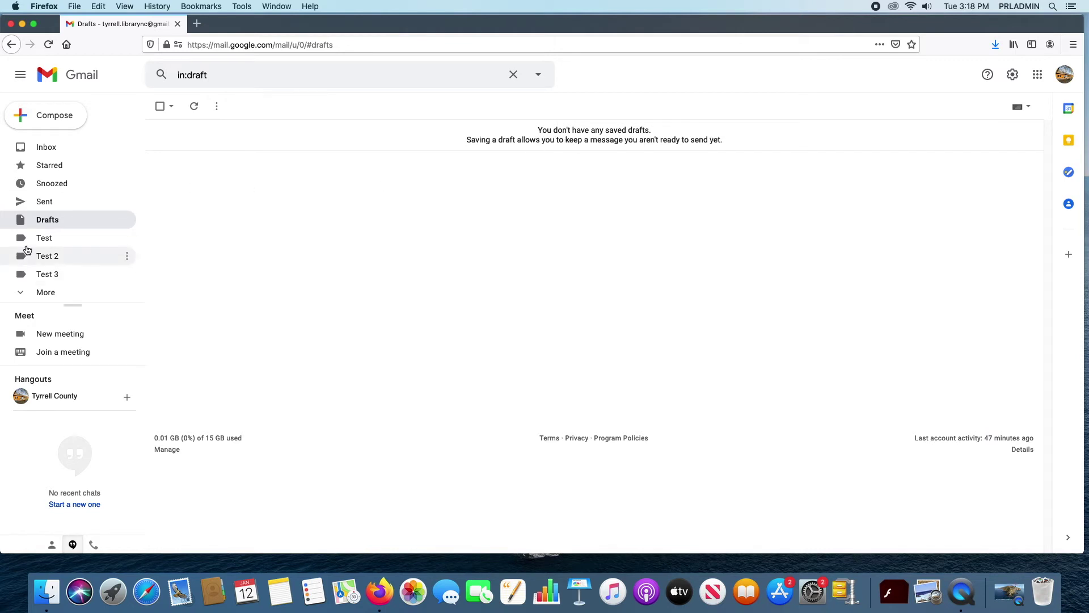
left_click(52, 239)
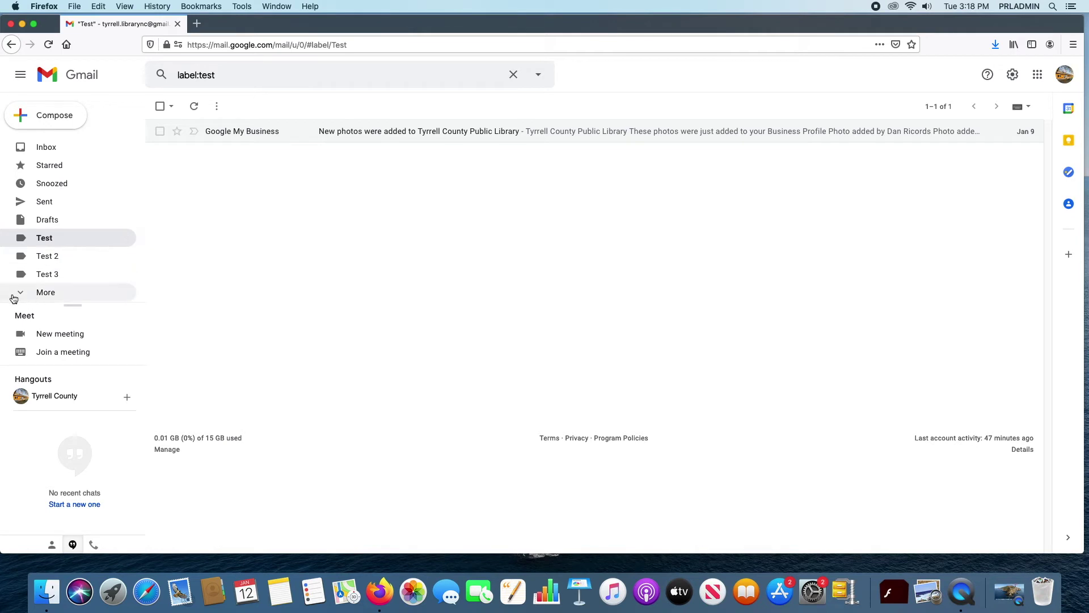
Step: Expand the sidebar folders and view Important, Chats, Scheduled, then All Mail's 35 conversations
left_click(44, 291)
scroll(90, 241, "down", 3)
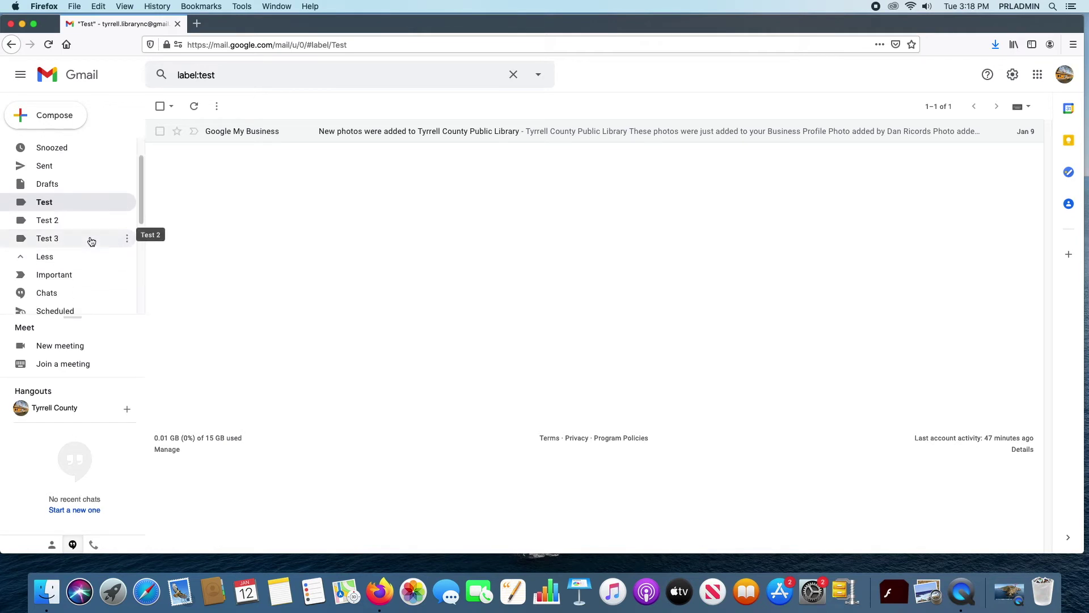
left_click(71, 236)
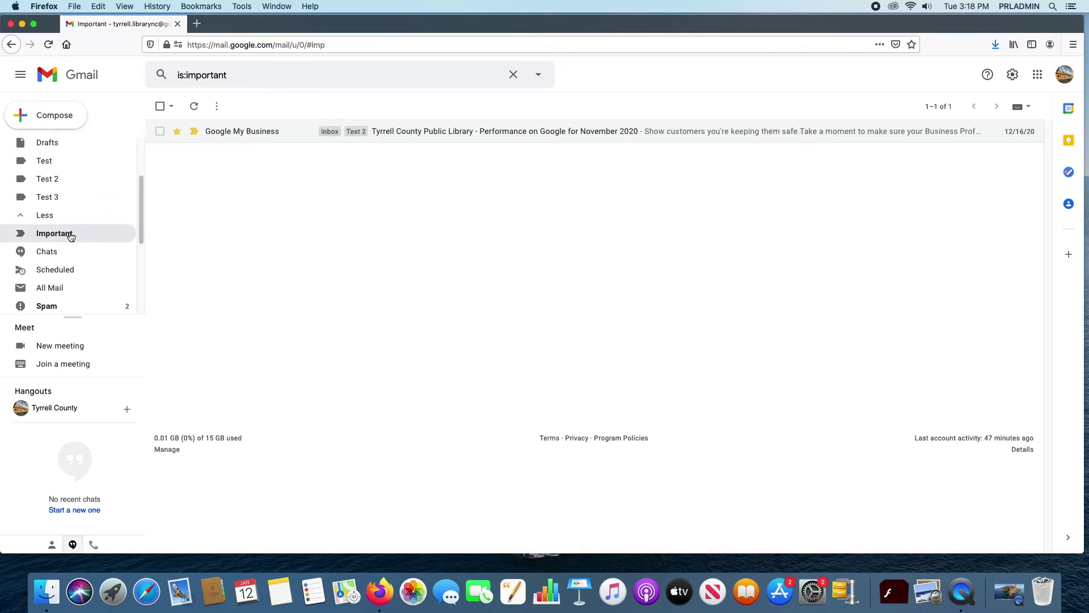
left_click(54, 254)
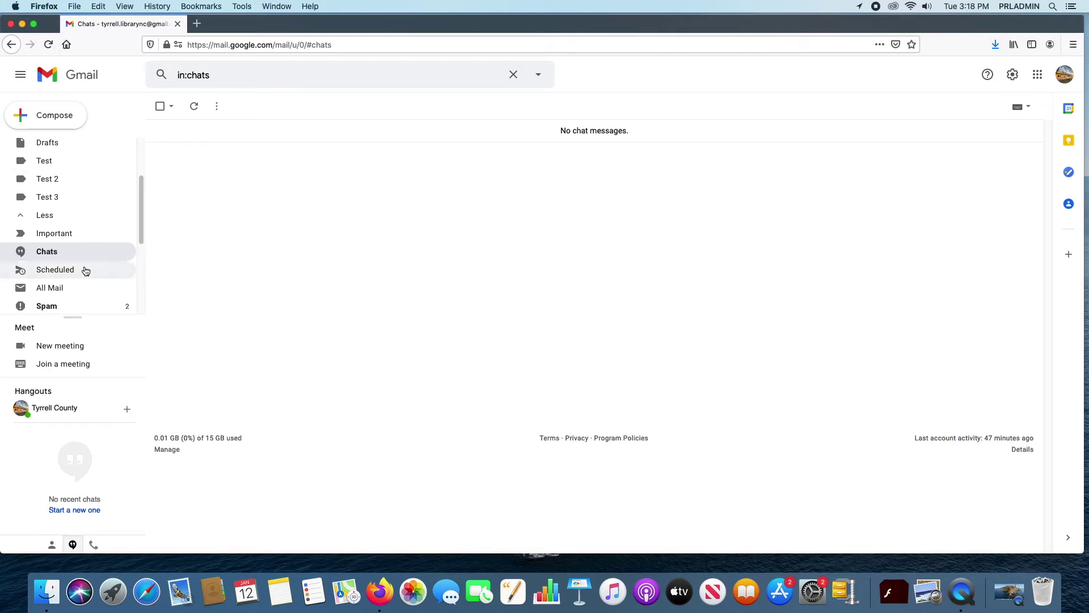
left_click(66, 277)
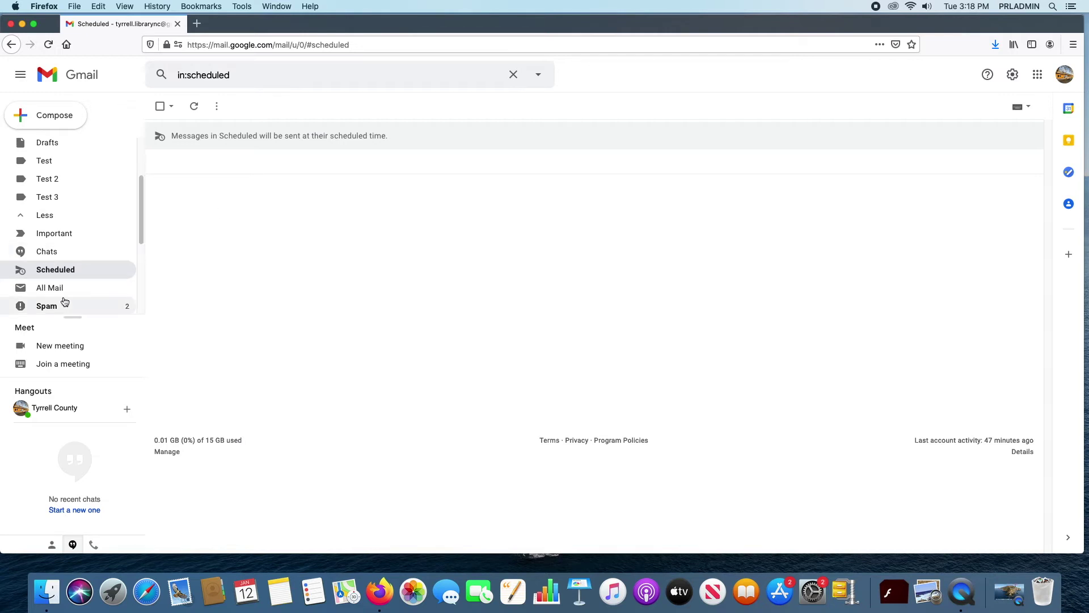
left_click(130, 263)
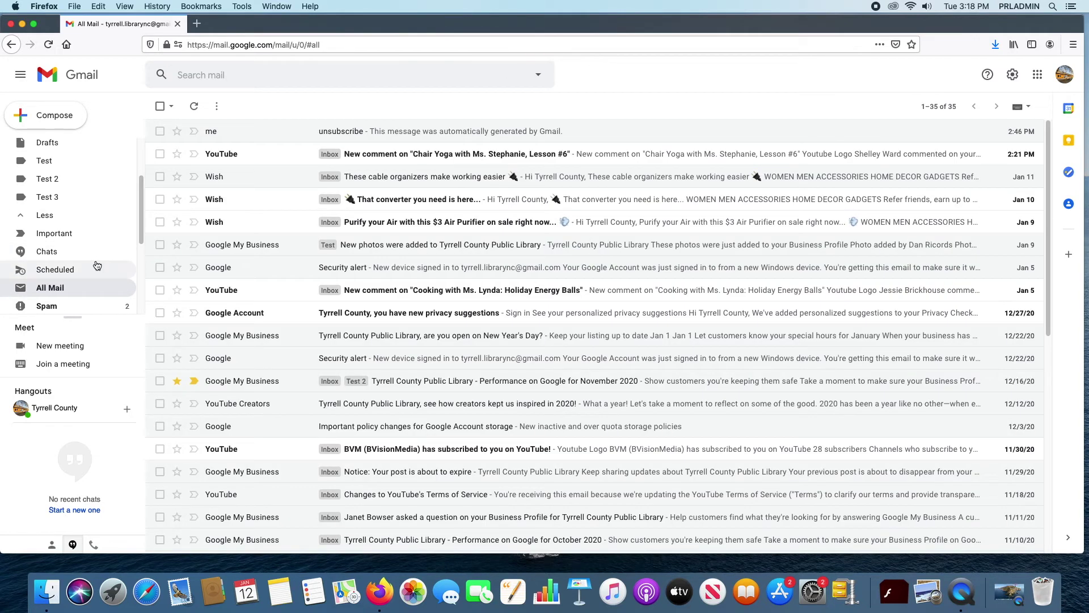
scroll(97, 264, "down", 2)
scroll(97, 259, "down", 4)
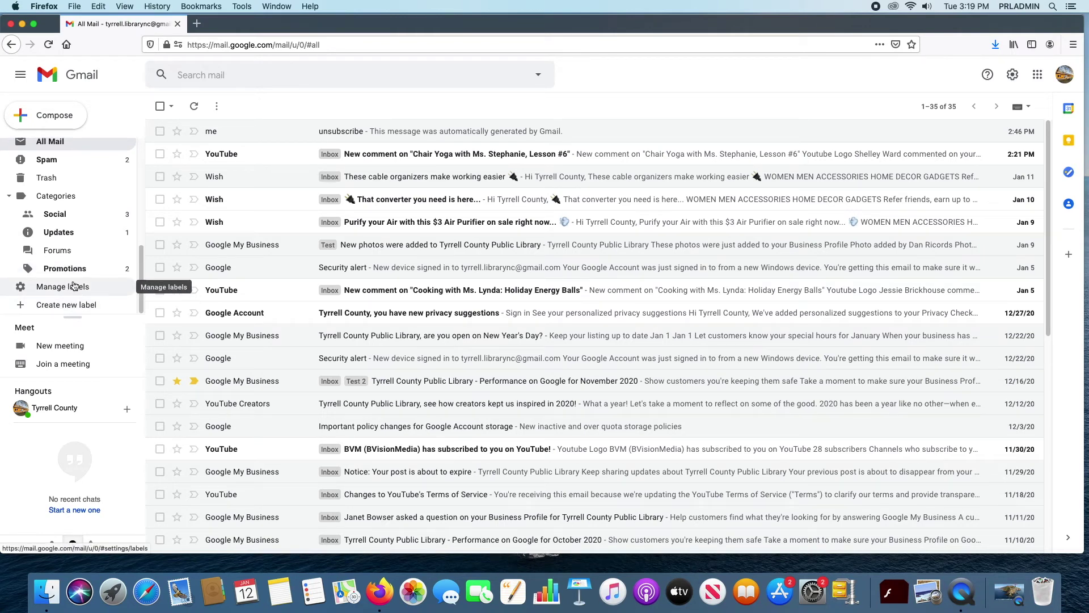
Step: Review the Labels settings page showing Test, Test 2 and Test 3, then return to Inbox
scroll(68, 287, "up", 5)
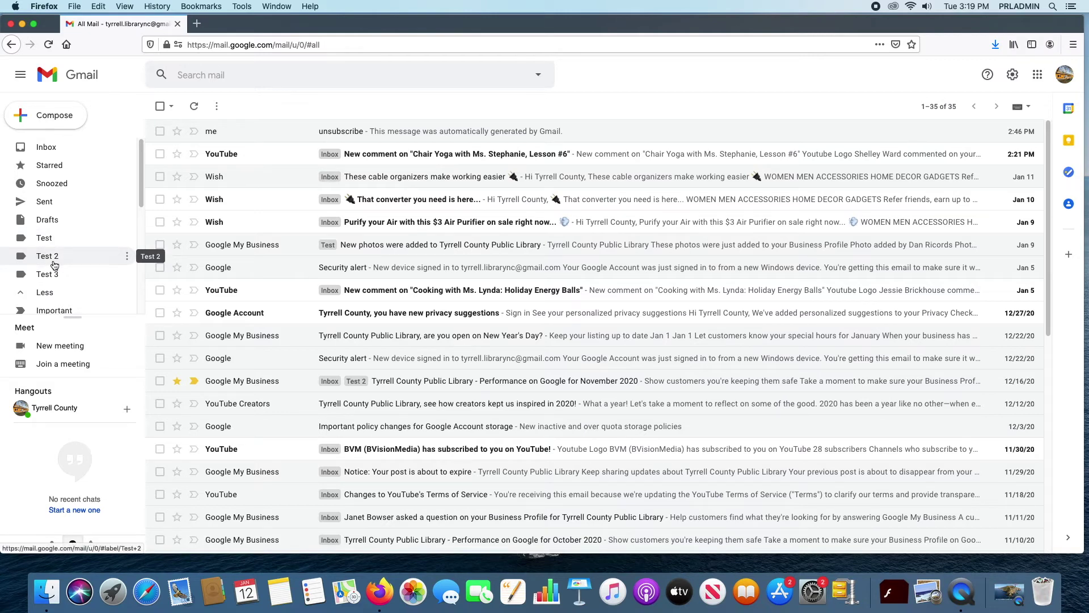
scroll(51, 263, "down", 5)
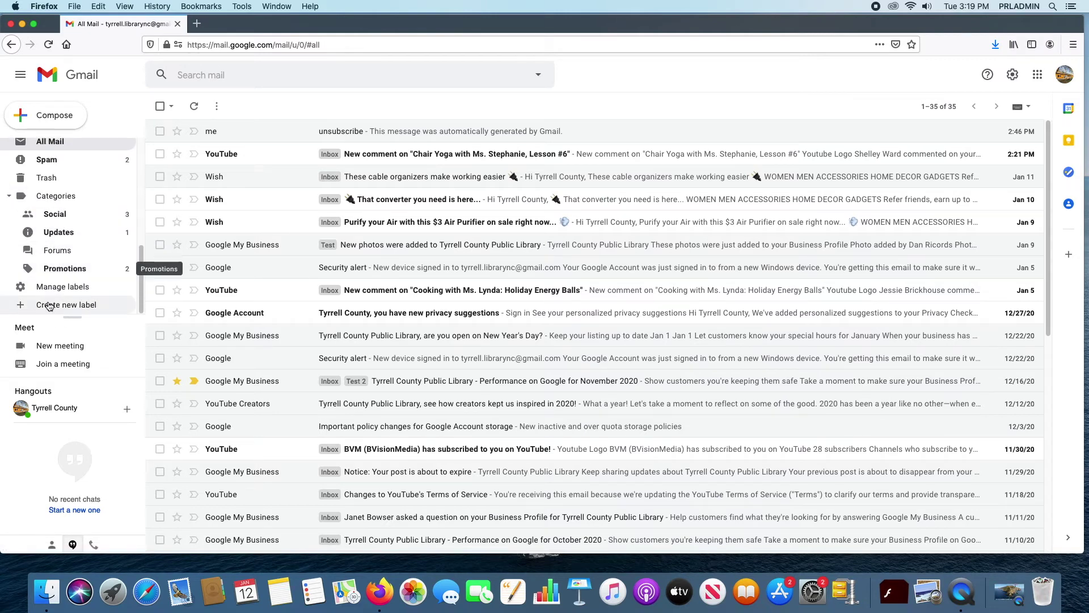
left_click(50, 288)
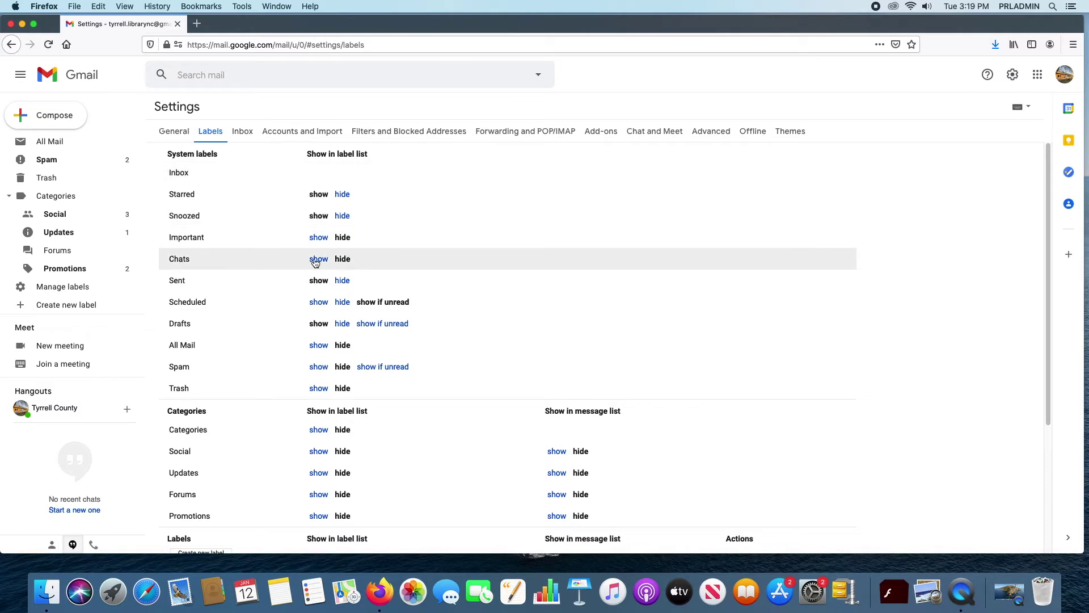
scroll(318, 261, "down", 4)
scroll(367, 345, "down", 2)
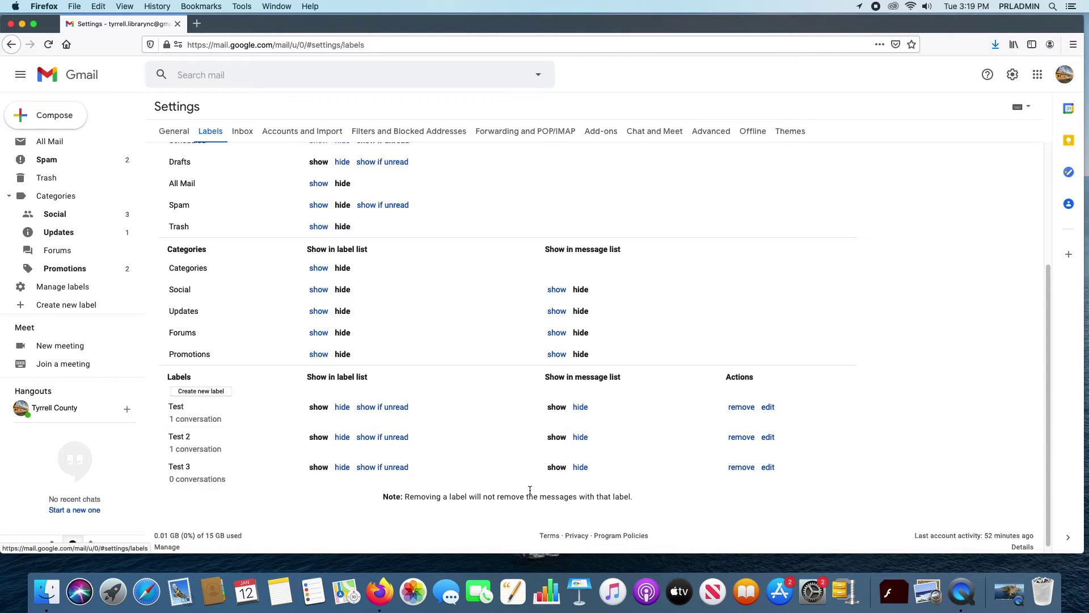
scroll(527, 370, "down", 1)
scroll(528, 366, "up", 5)
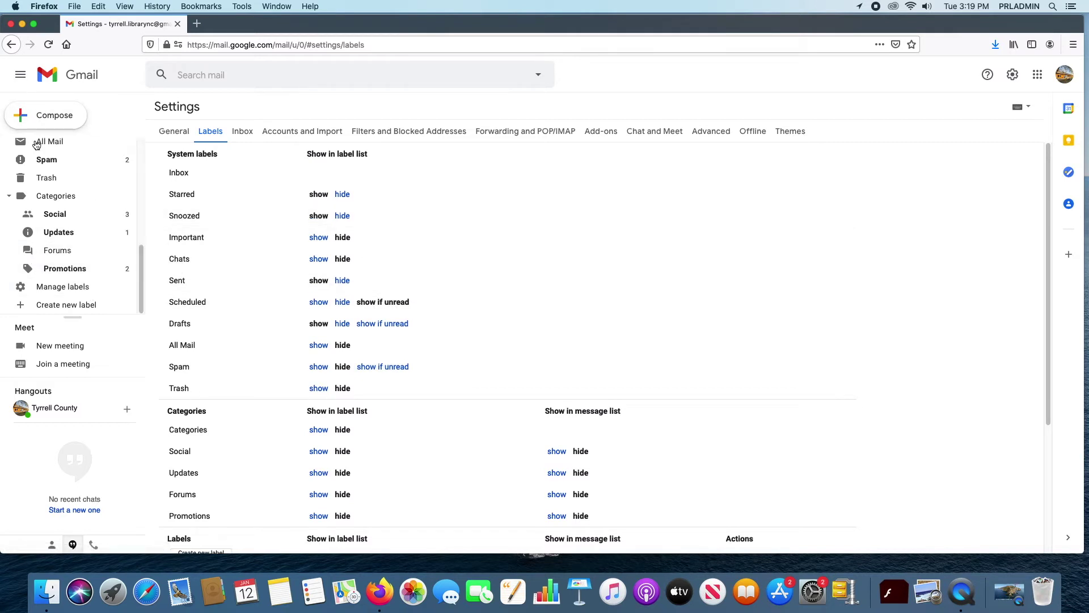
scroll(63, 164, "up", 4)
scroll(63, 165, "up", 3)
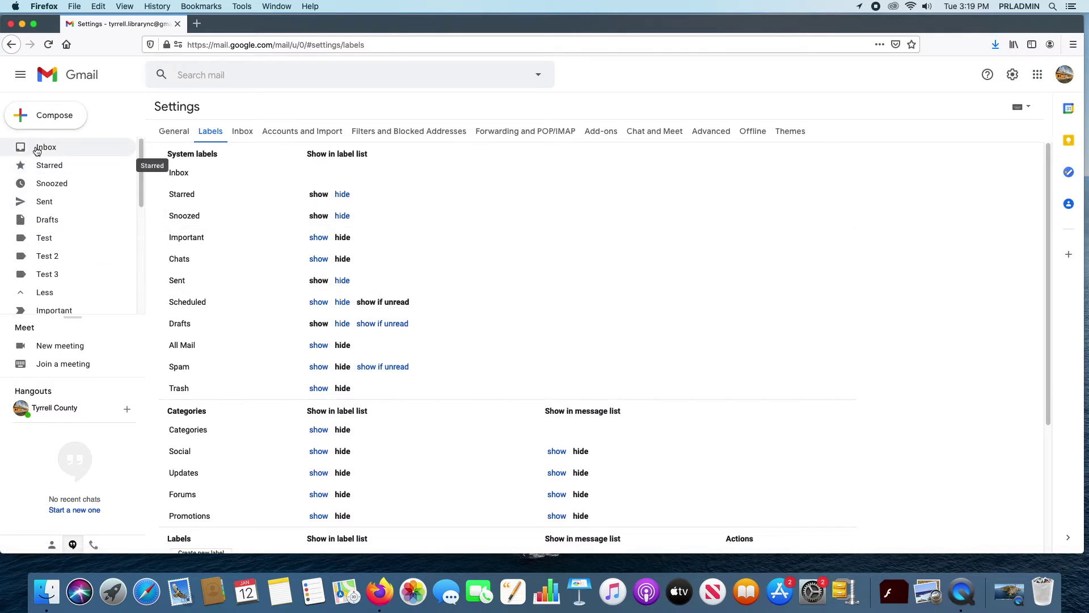
left_click(46, 147)
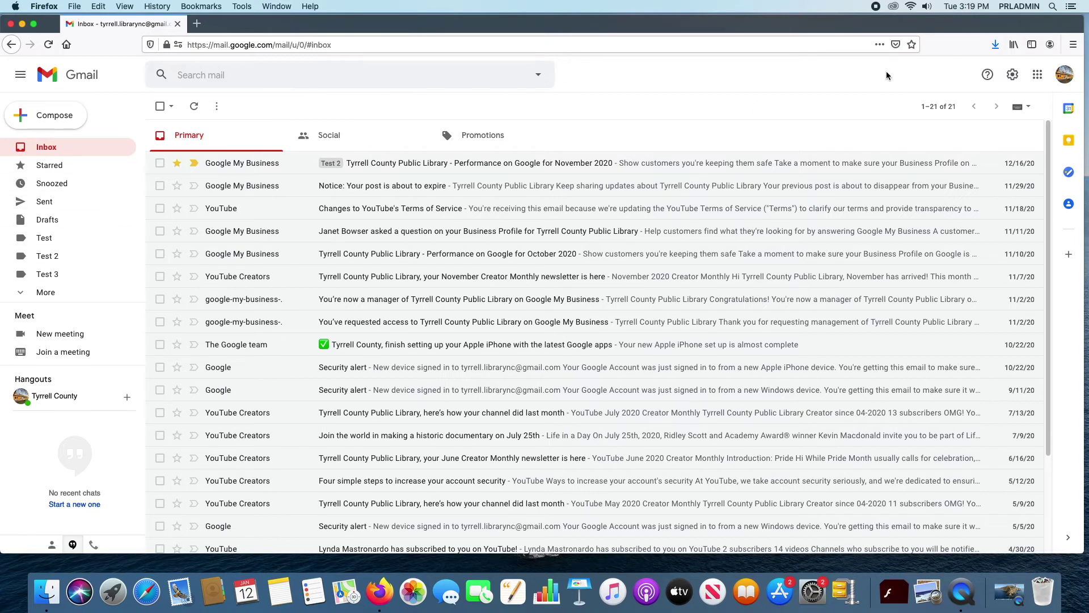
Step: In Quick settings, try Compact density, then switch density to Default
left_click(1013, 77)
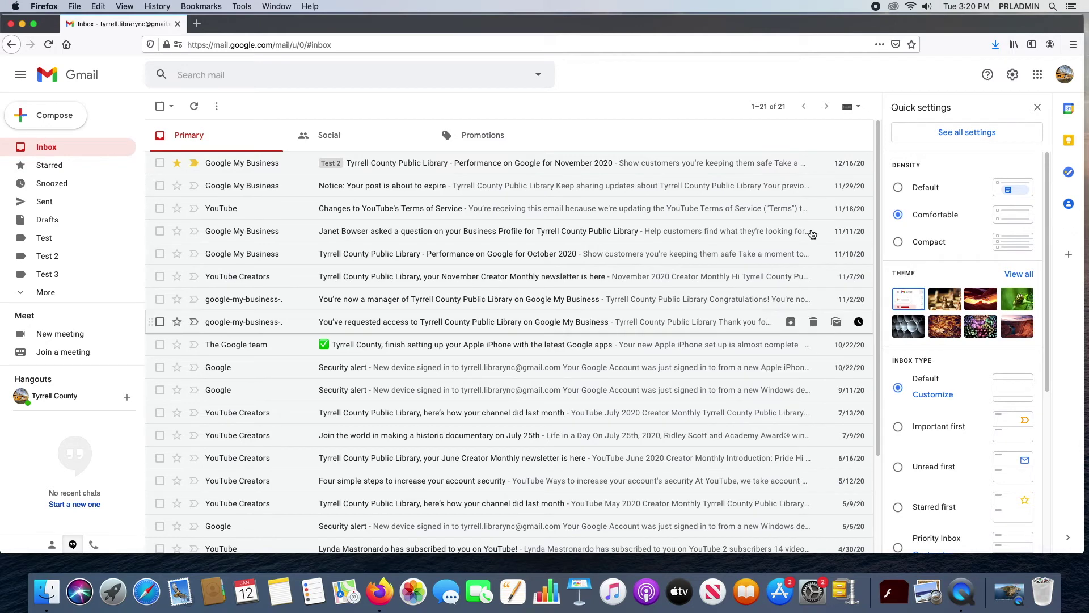
left_click(898, 242)
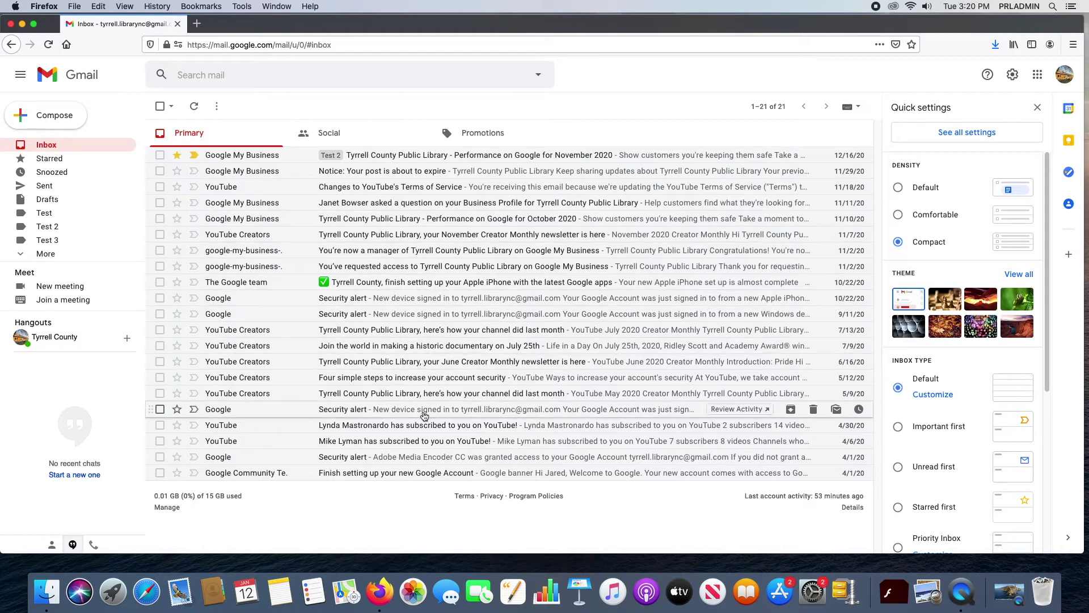
left_click(898, 187)
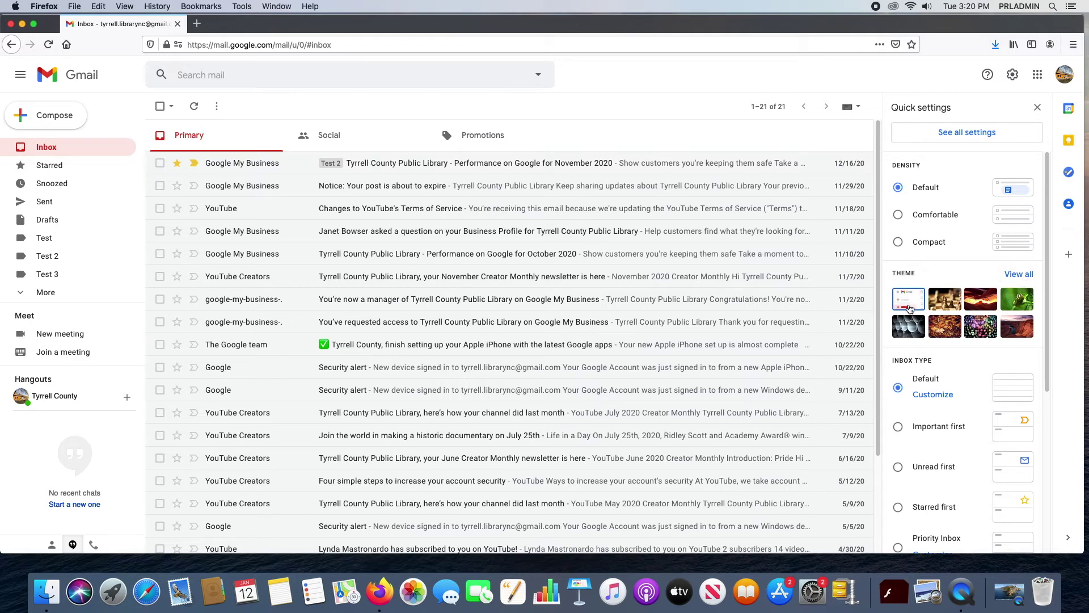
Step: Open the full theme picker and preview the chess, canyon and caterpillar photo themes
left_click(1021, 275)
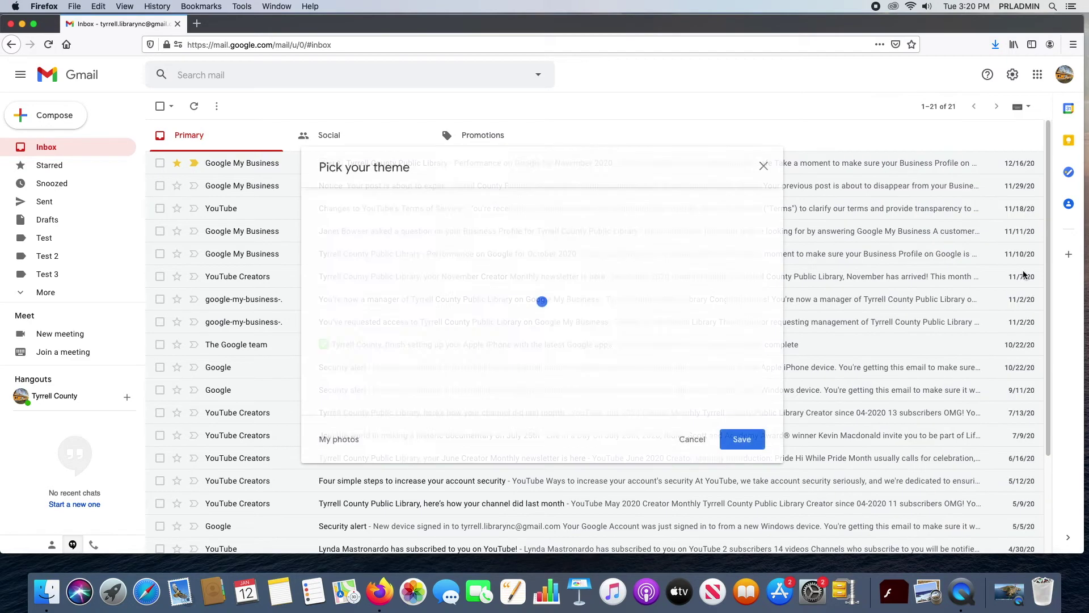
scroll(732, 260, "down", 3)
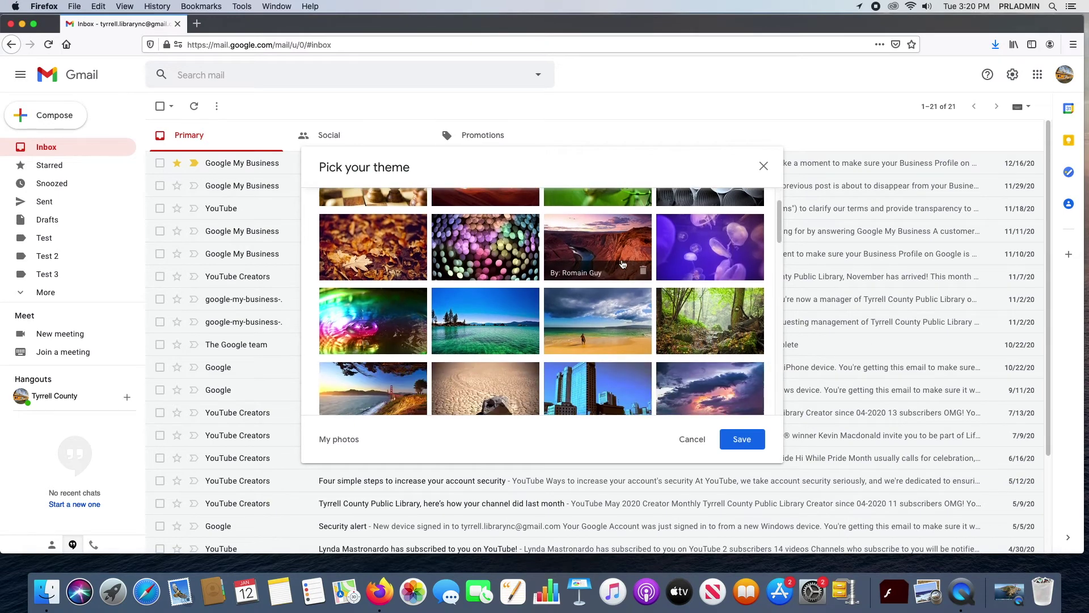
scroll(489, 327, "up", 3)
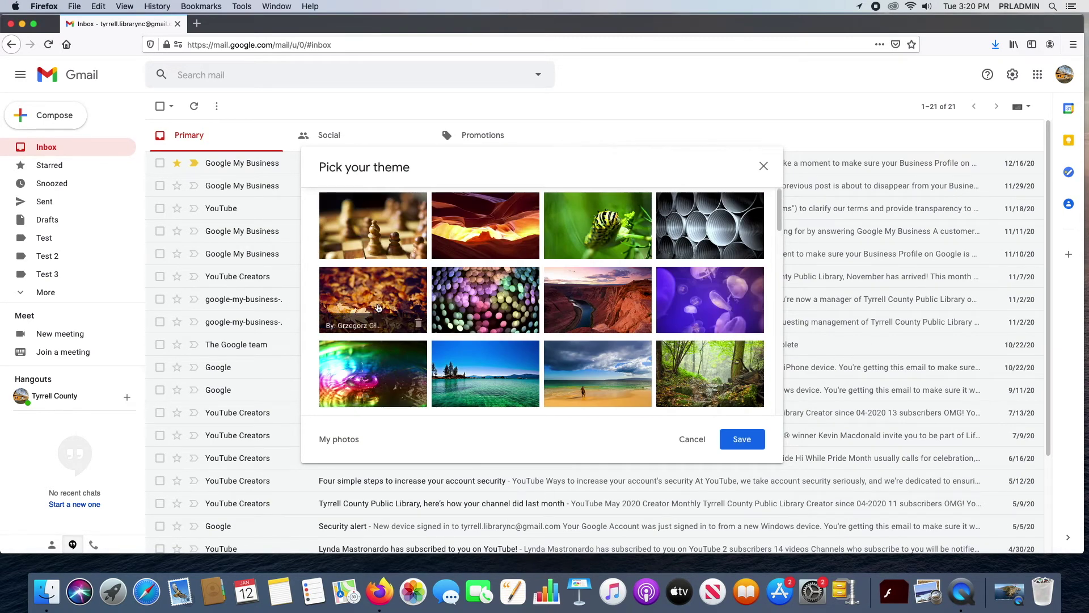
left_click(372, 241)
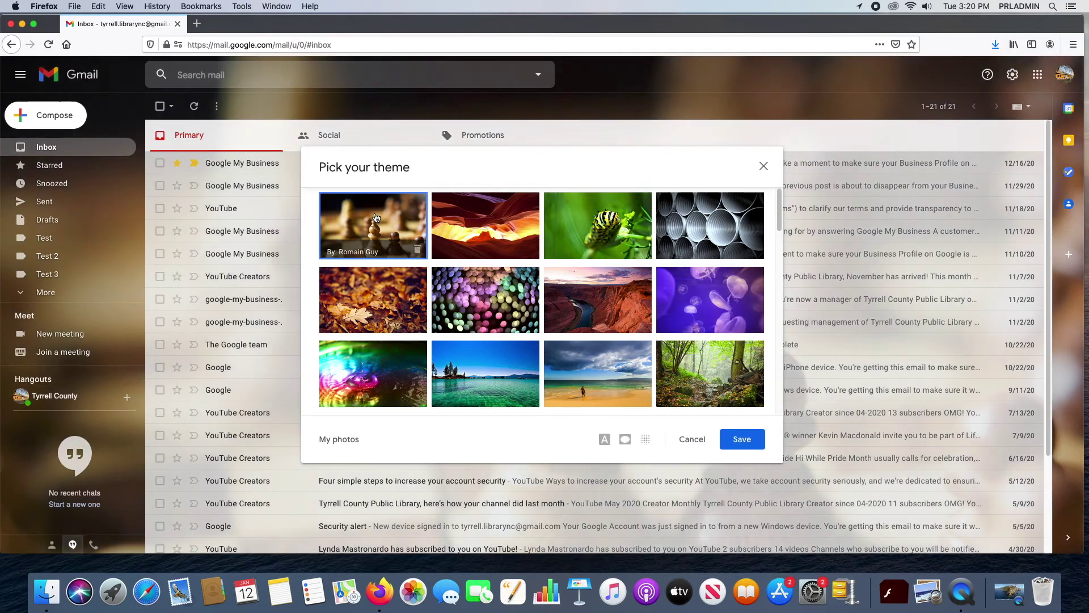
left_click(499, 217)
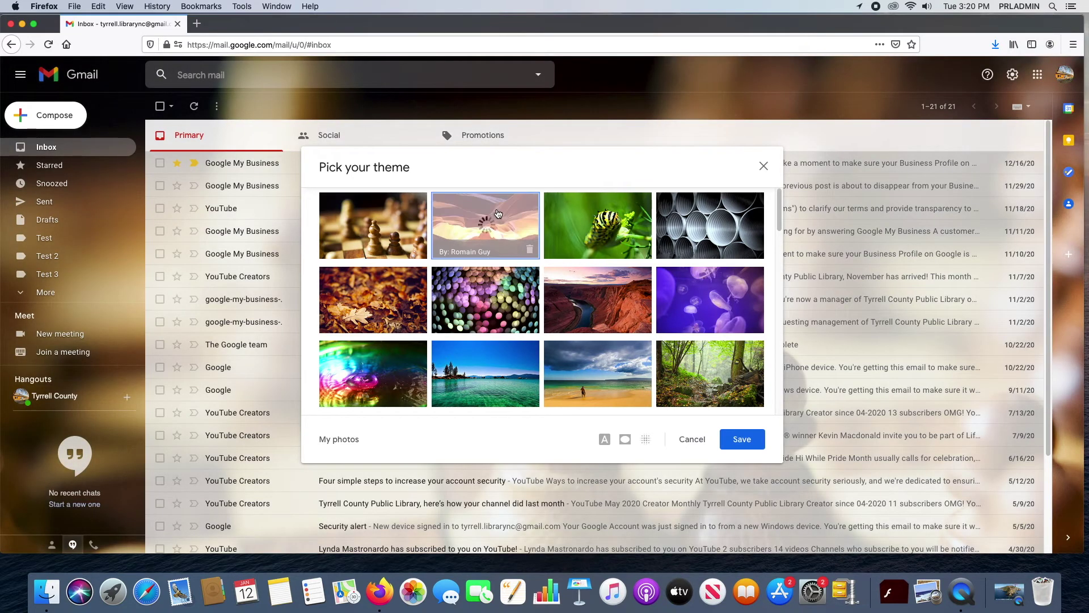
left_click(610, 216)
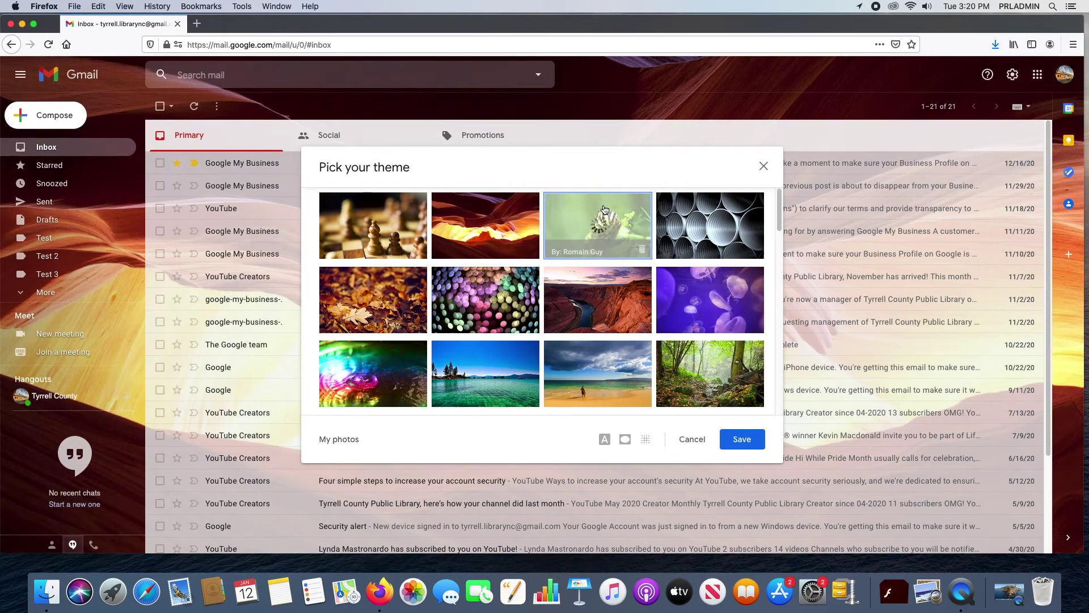
Step: Preview the beach photo theme as the inbox background
scroll(584, 250, "down", 3)
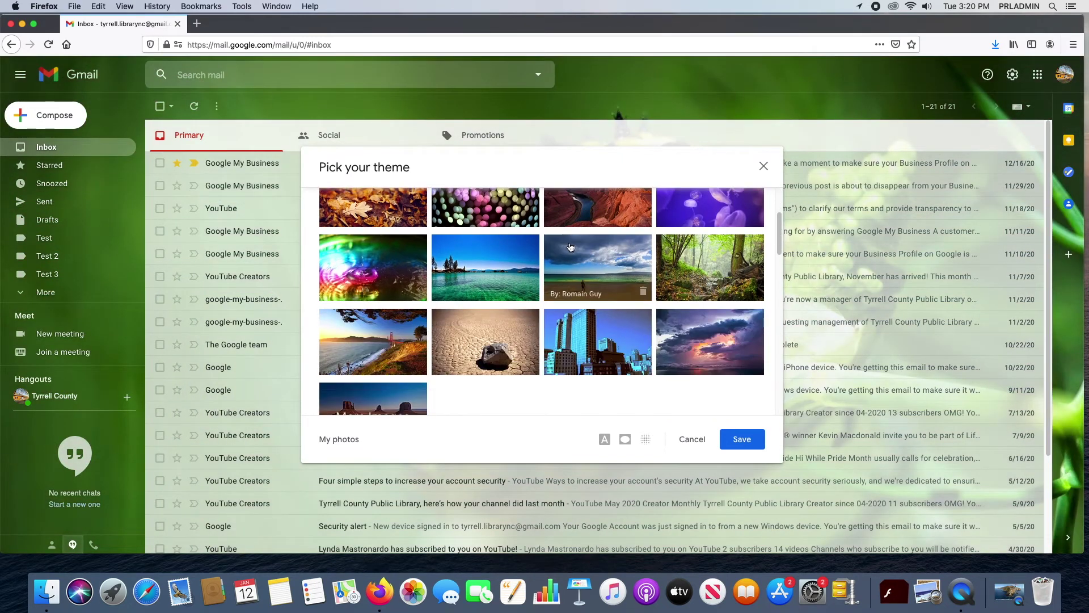
left_click(601, 259)
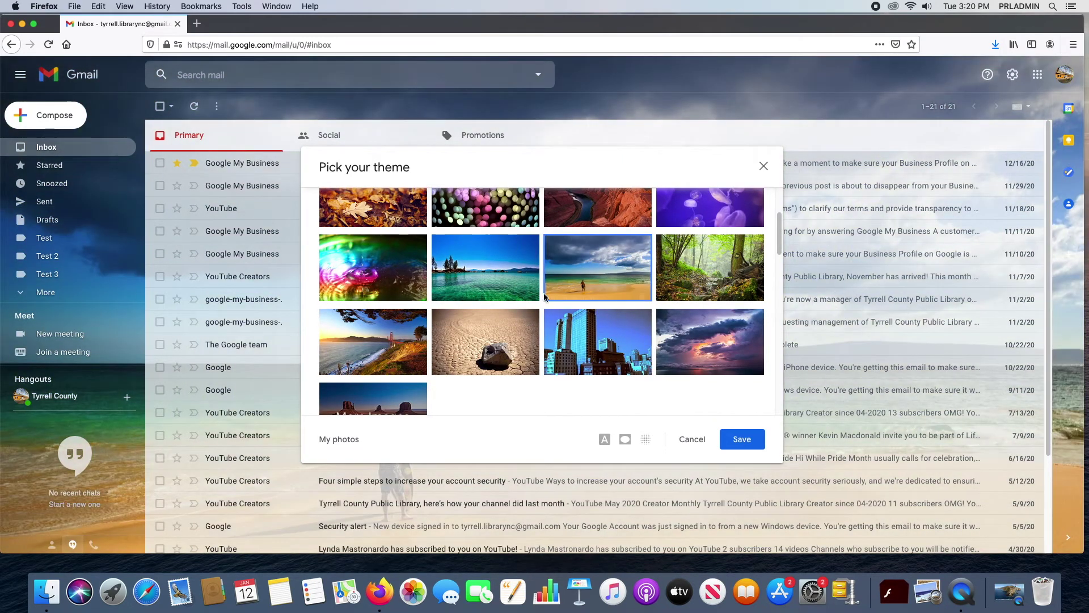
scroll(556, 297, "down", 2)
scroll(555, 297, "down", 3)
scroll(558, 297, "down", 3)
scroll(558, 296, "down", 3)
scroll(558, 293, "down", 5)
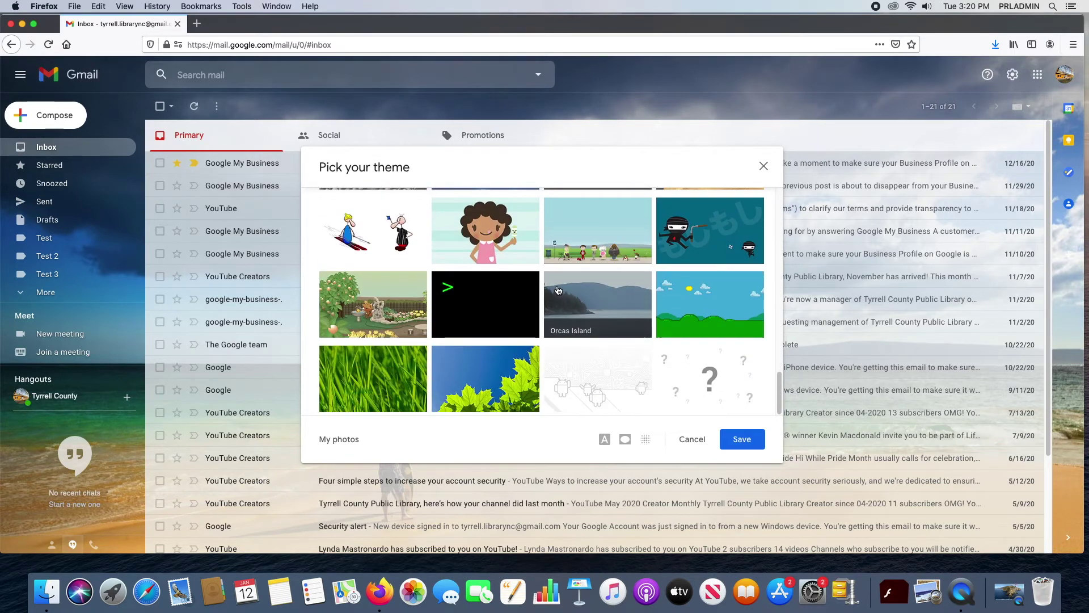
scroll(558, 290, "up", 15)
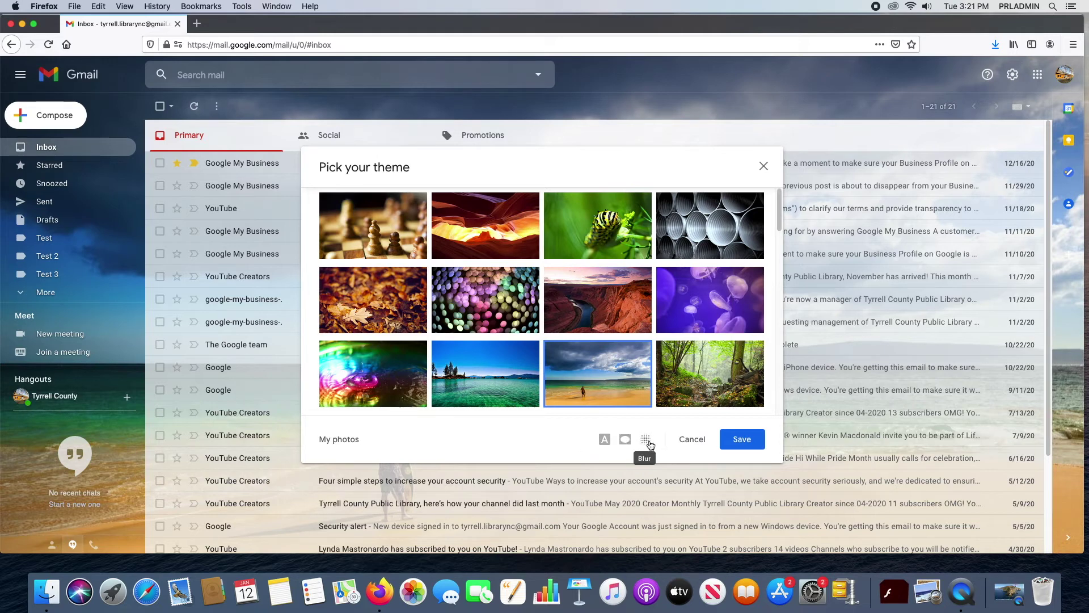
Step: Try blur and vignette on the beach background, then remove both effects
left_click(647, 442)
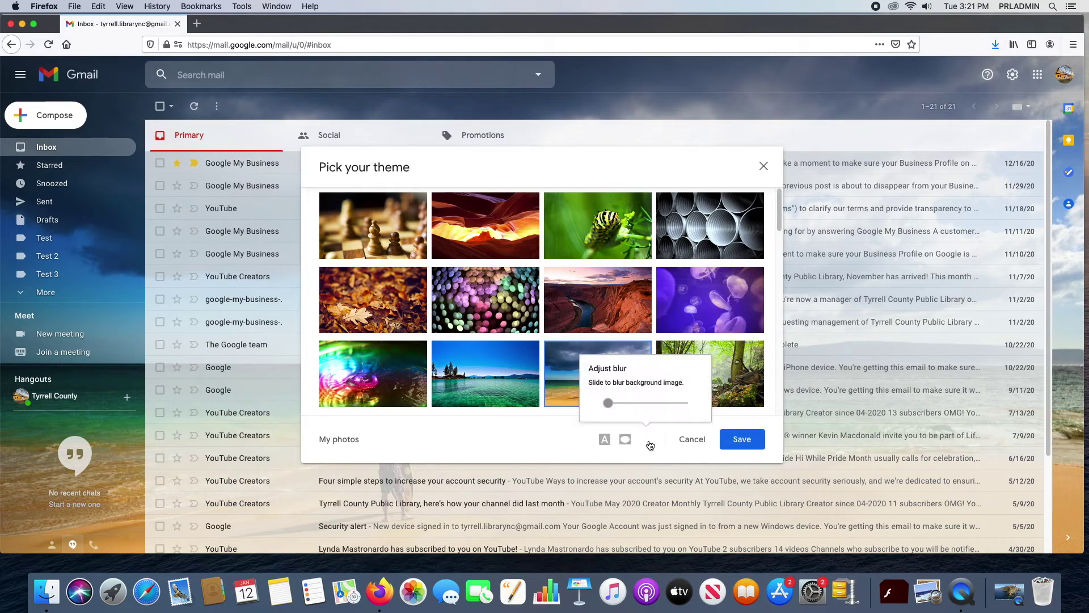
left_click_drag(610, 403, 633, 408)
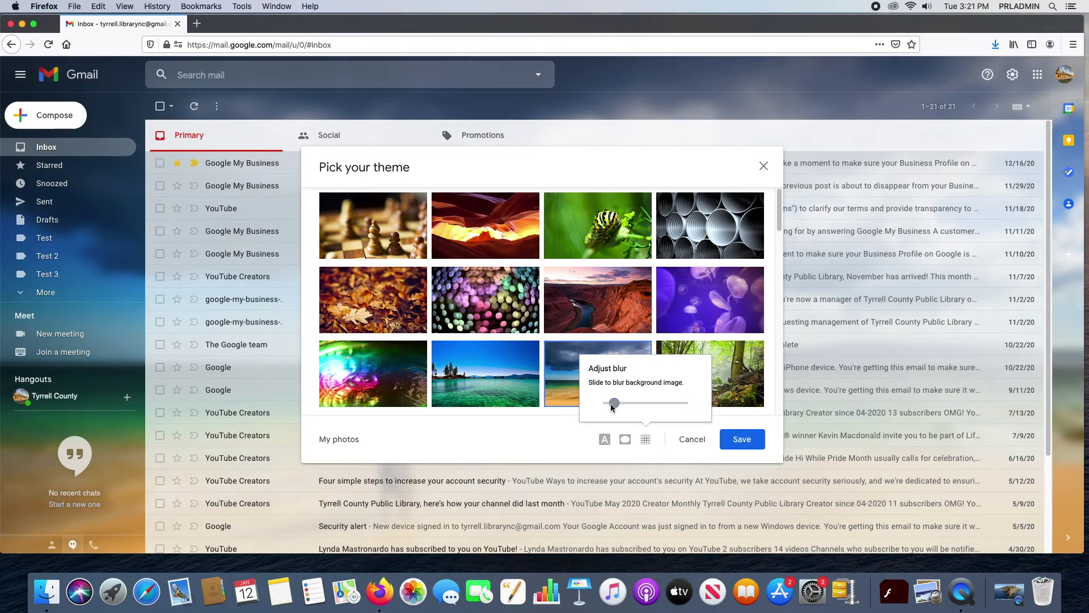
left_click_drag(611, 407, 605, 407)
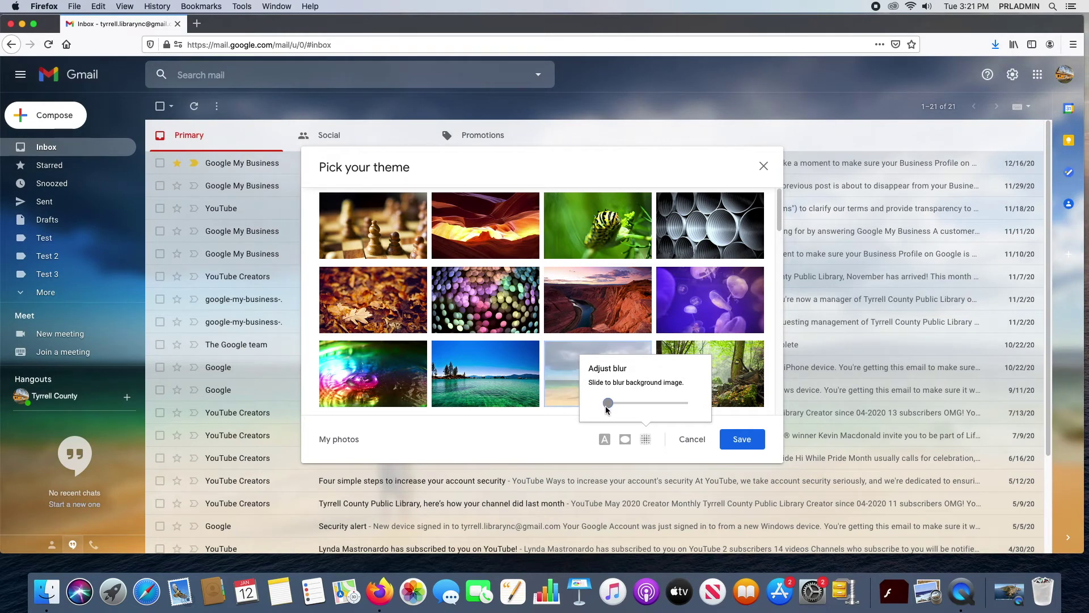
left_click(625, 440)
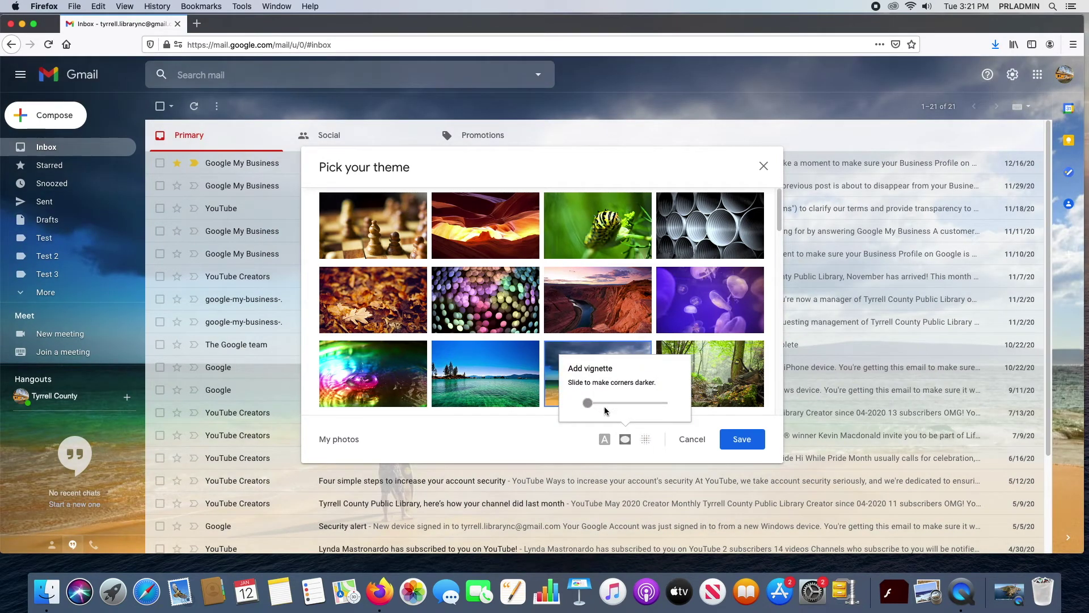
left_click_drag(591, 401, 618, 403)
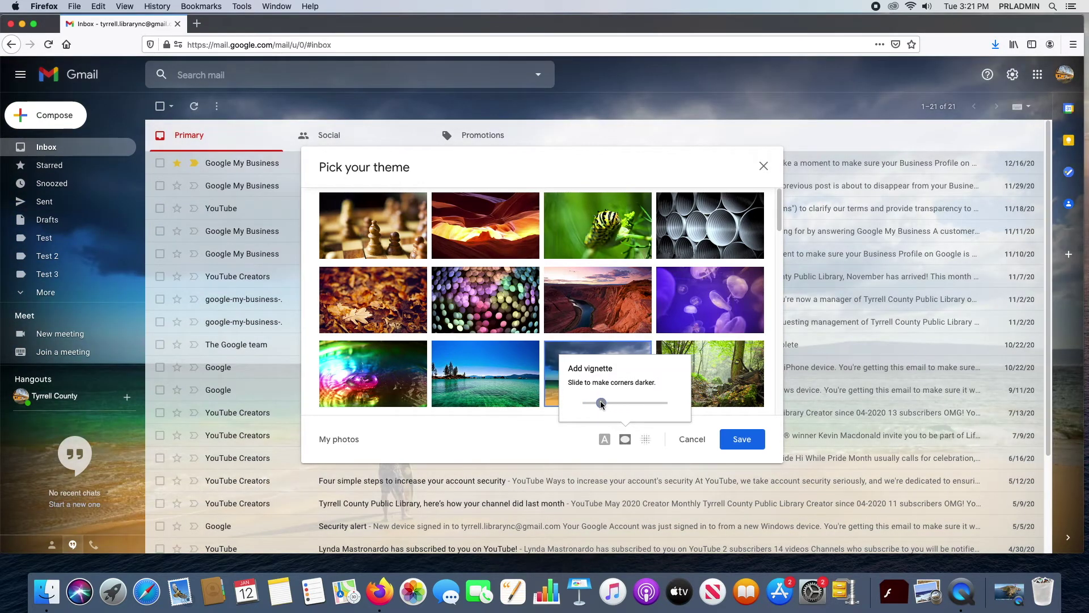
left_click_drag(600, 401, 576, 401)
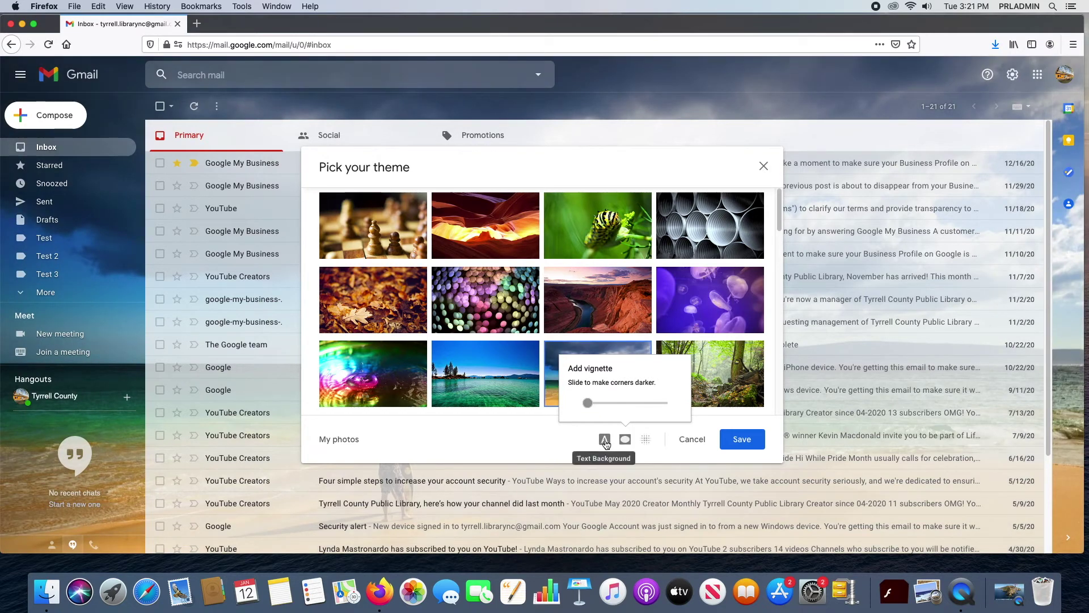
Step: Switch the beach theme's text background to Dark, then back to Light
left_click(604, 441)
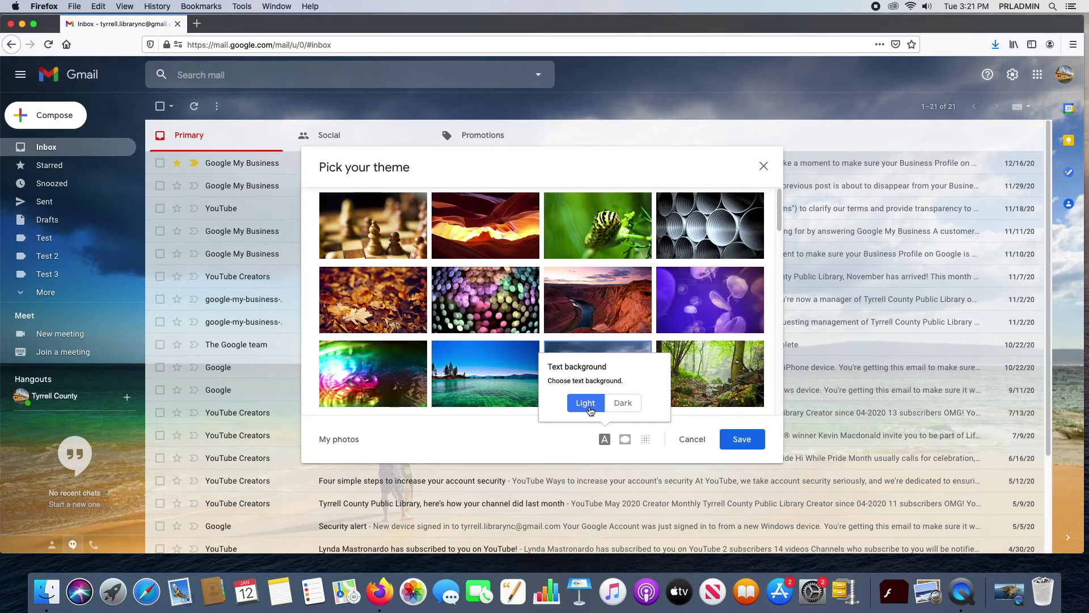
left_click(624, 404)
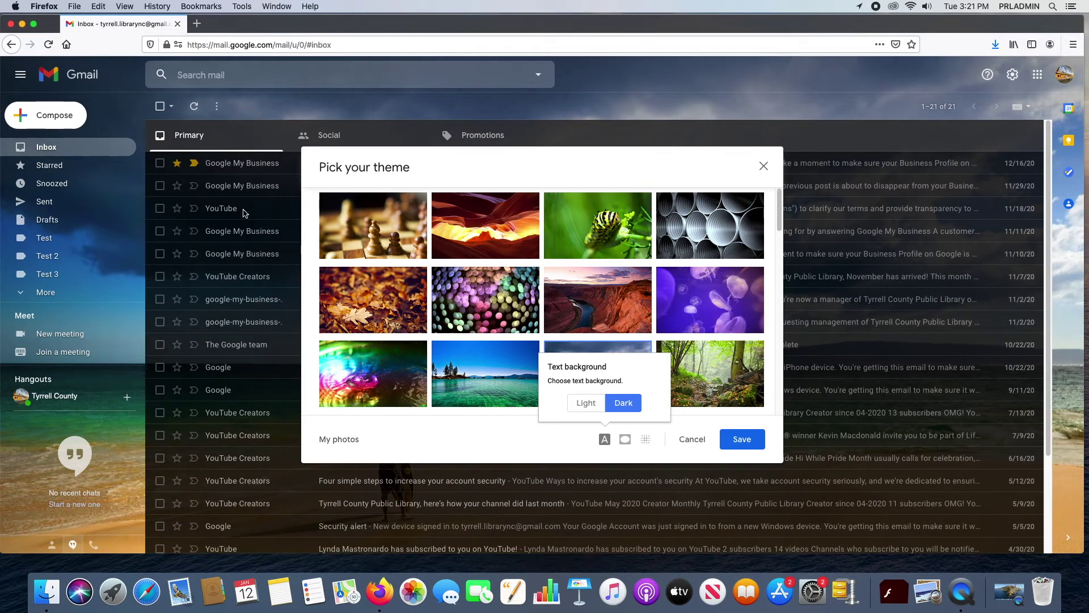
left_click(586, 403)
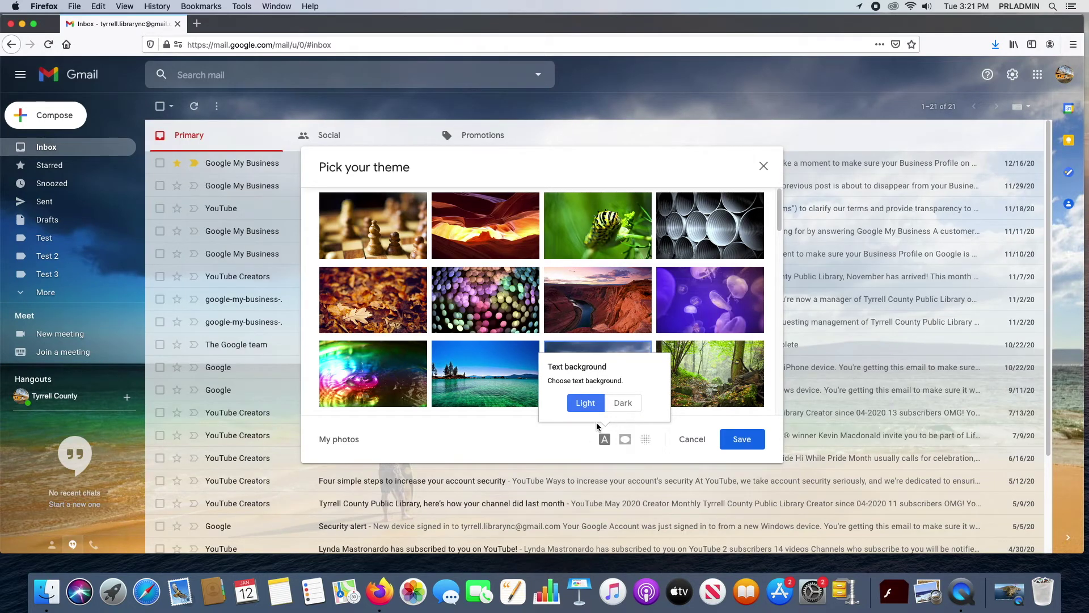
Step: Browse the theme thumbnails, then cancel the theme picker without saving the beach theme
left_click(448, 426)
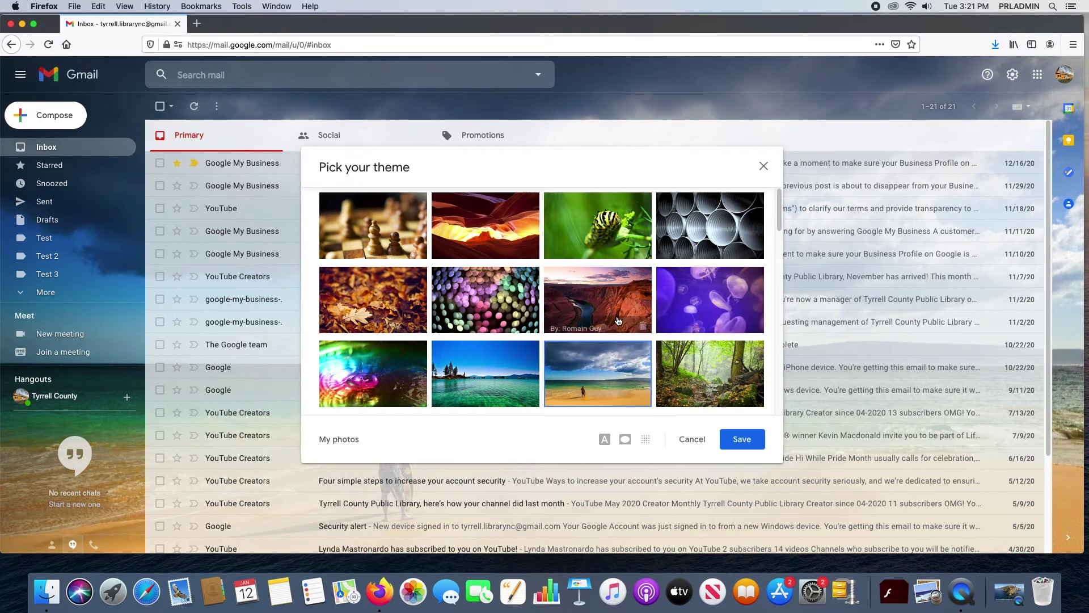
scroll(653, 342, "down", 1)
scroll(653, 342, "down", 5)
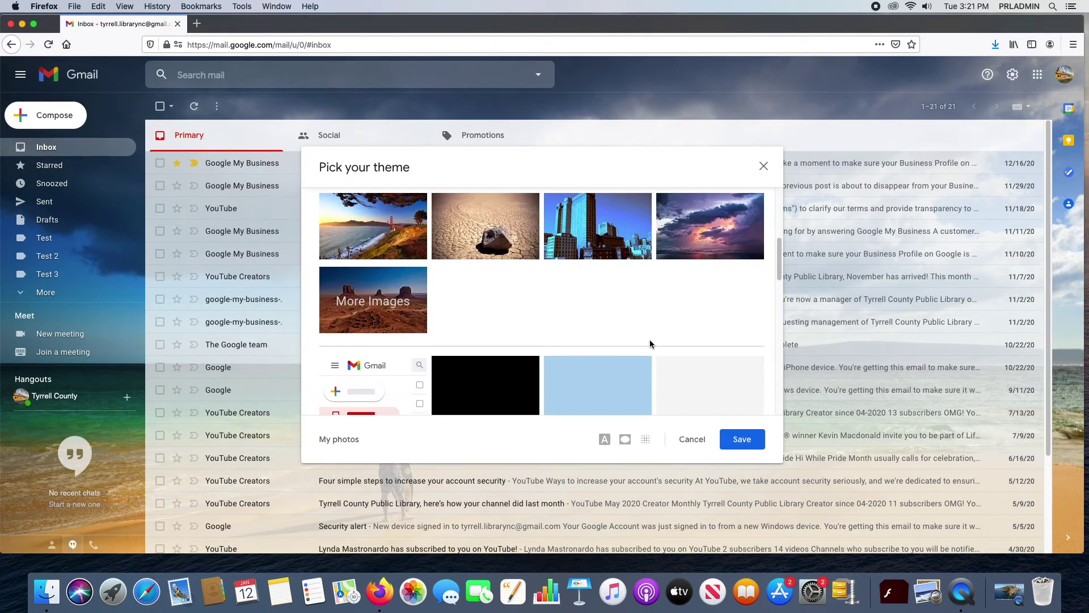
scroll(649, 343, "down", 2)
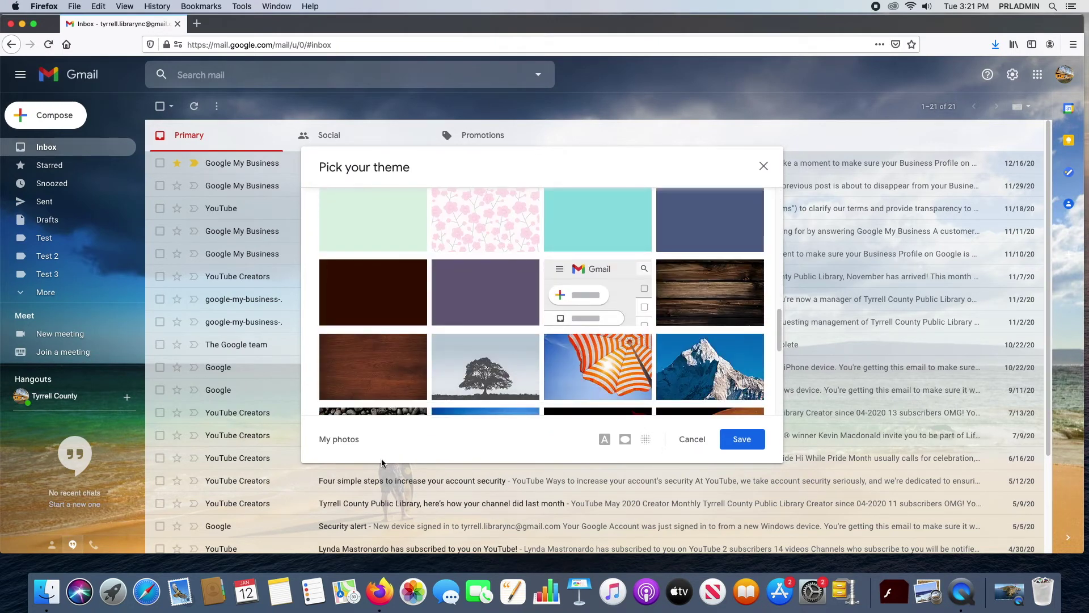
scroll(511, 329, "up", 6)
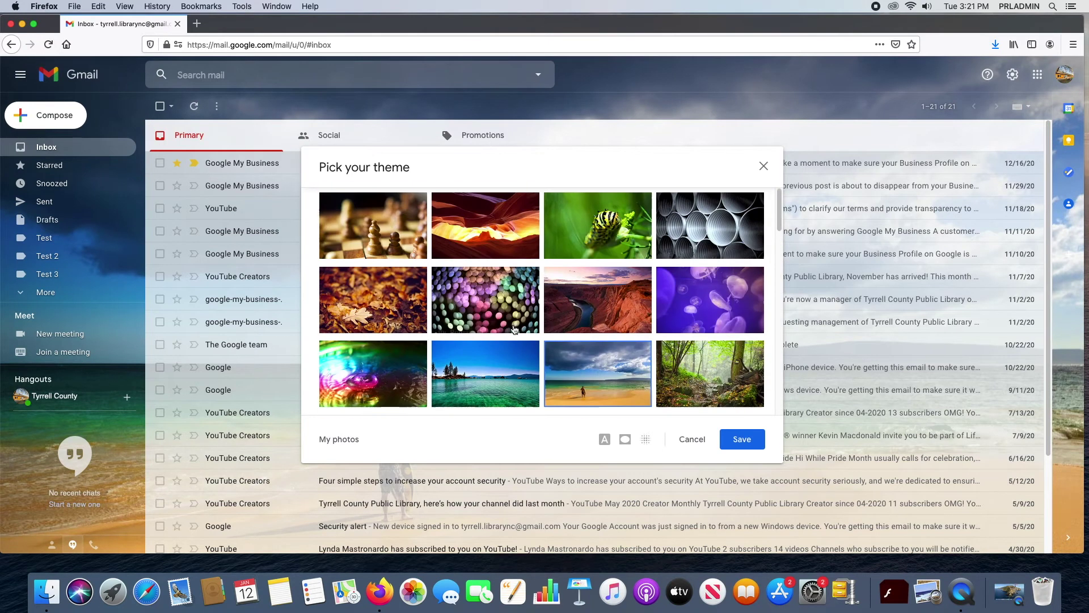
scroll(489, 329, "down", 2)
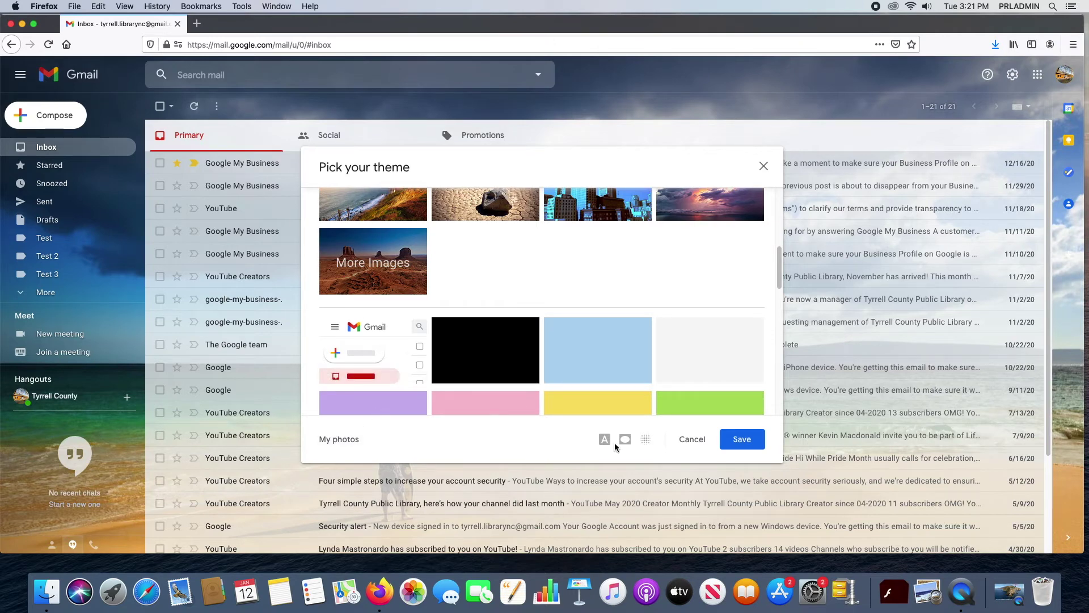
left_click(692, 439)
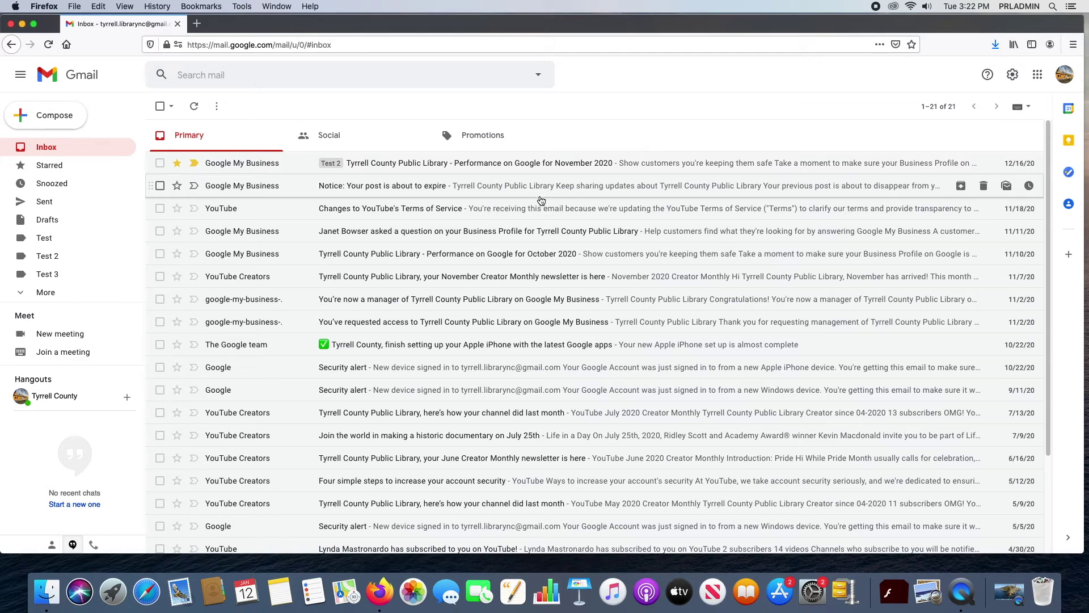
Step: In quick settings, try the Important first, Unread first and Starred first inbox types
left_click(1012, 74)
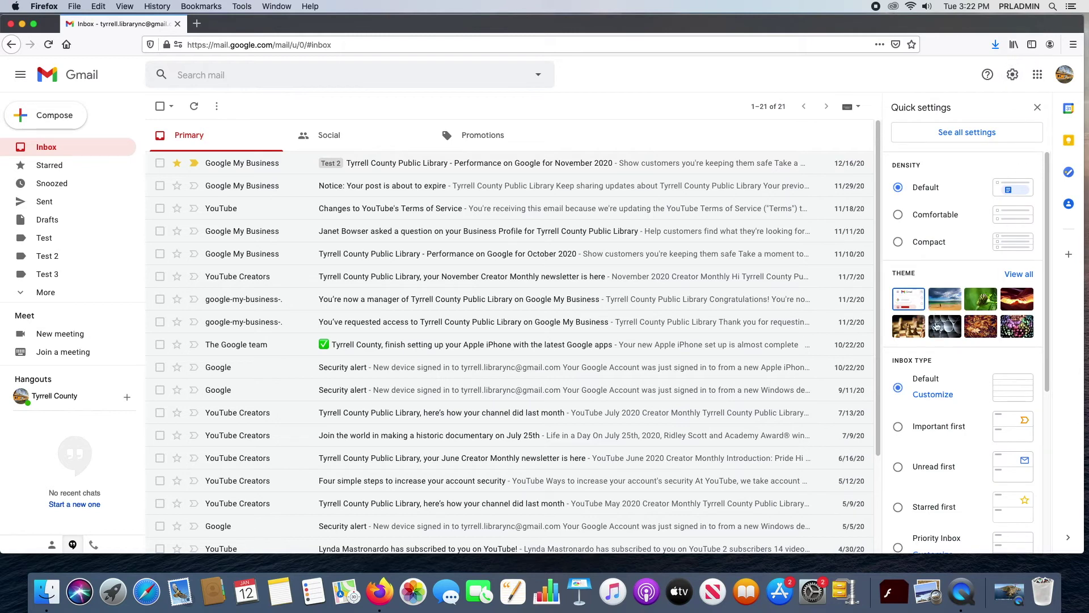
scroll(937, 327, "down", 2)
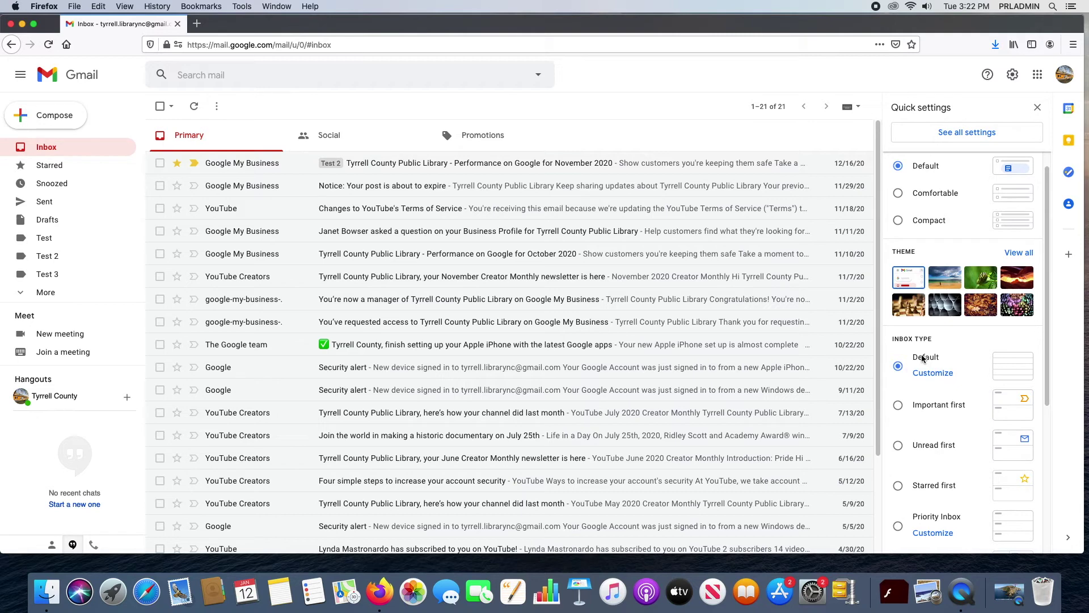
left_click(901, 408)
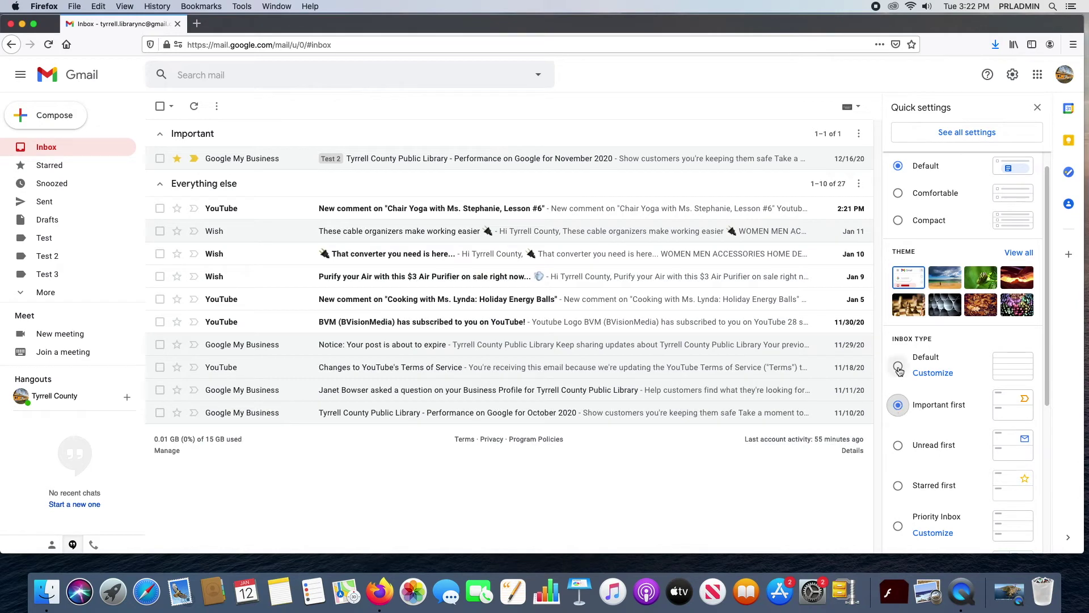
left_click(899, 446)
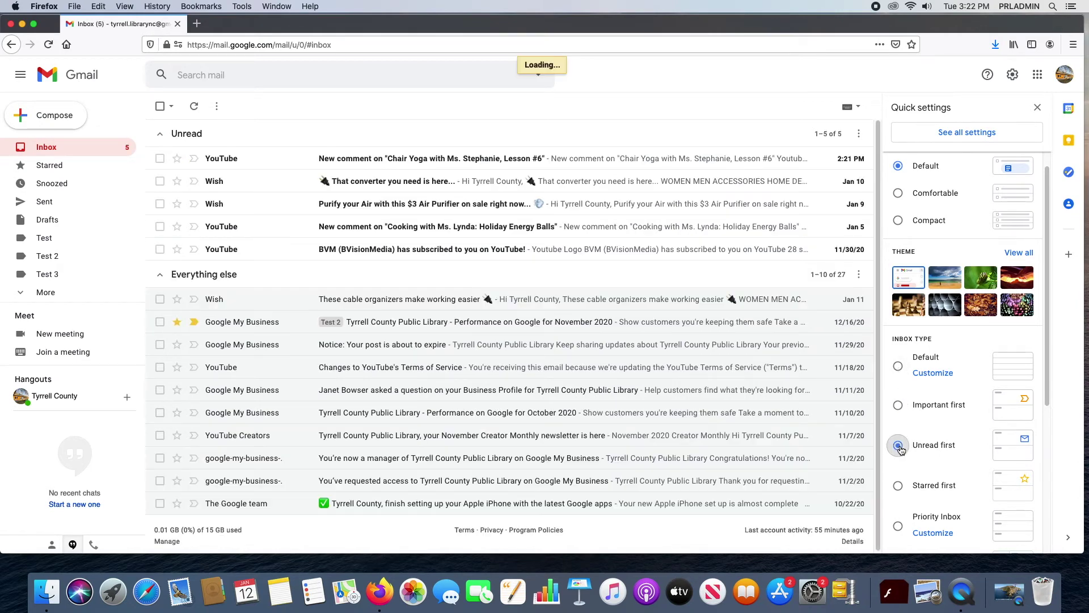
left_click(898, 487)
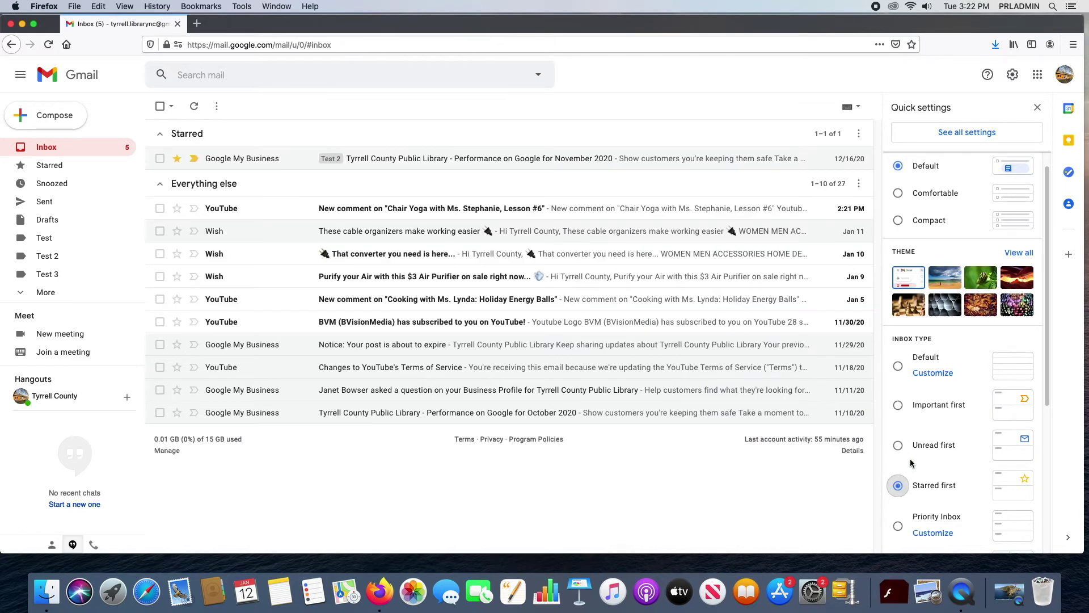
Step: Try Priority Inbox, then set the inbox type back to Default
scroll(905, 463, "down", 5)
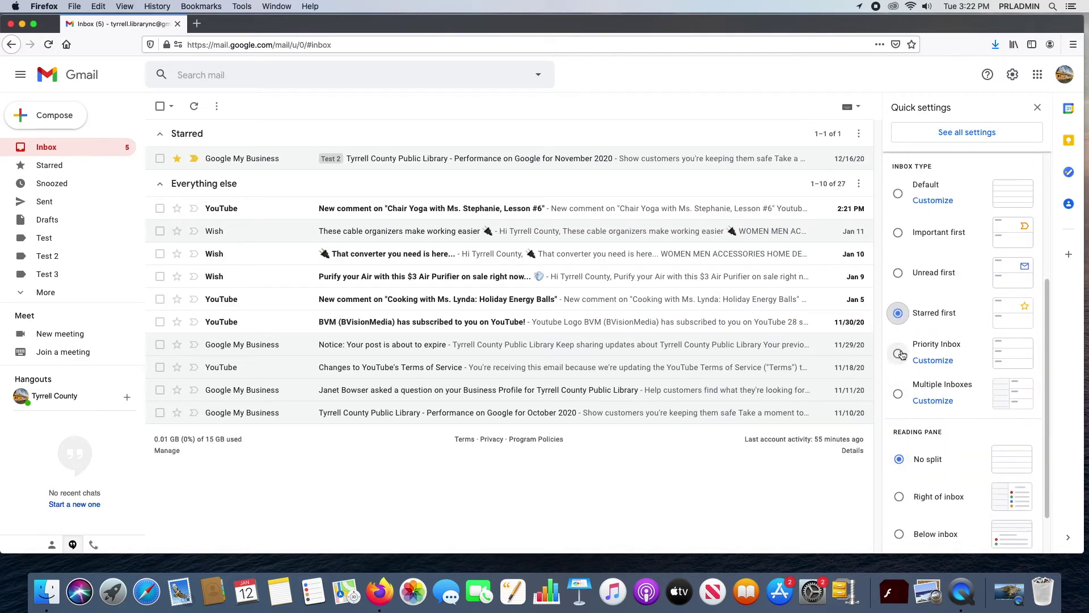
left_click(898, 353)
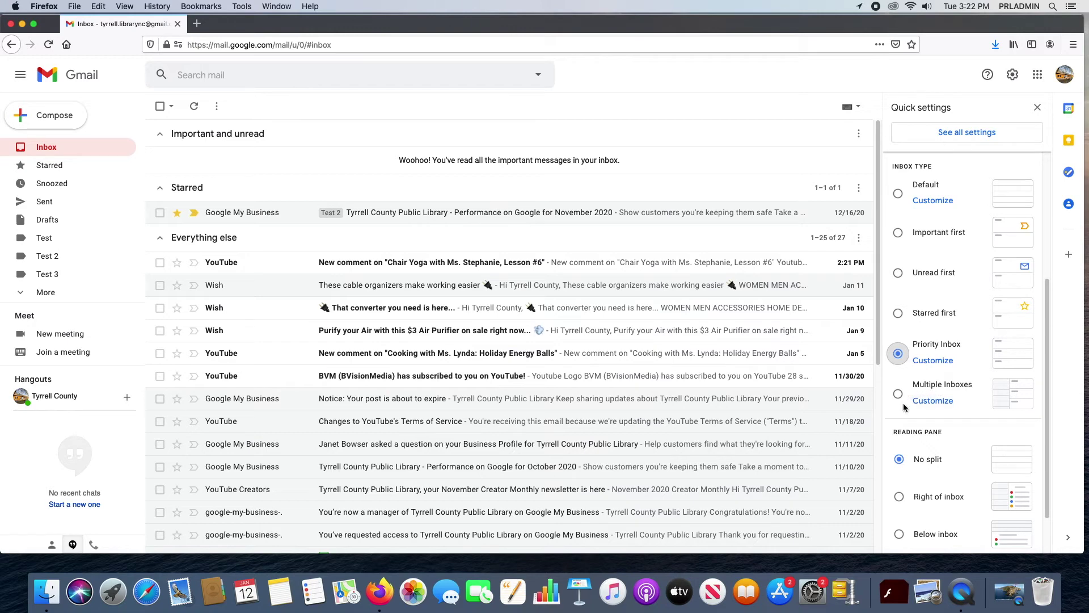
scroll(936, 284, "up", 1)
left_click(901, 217)
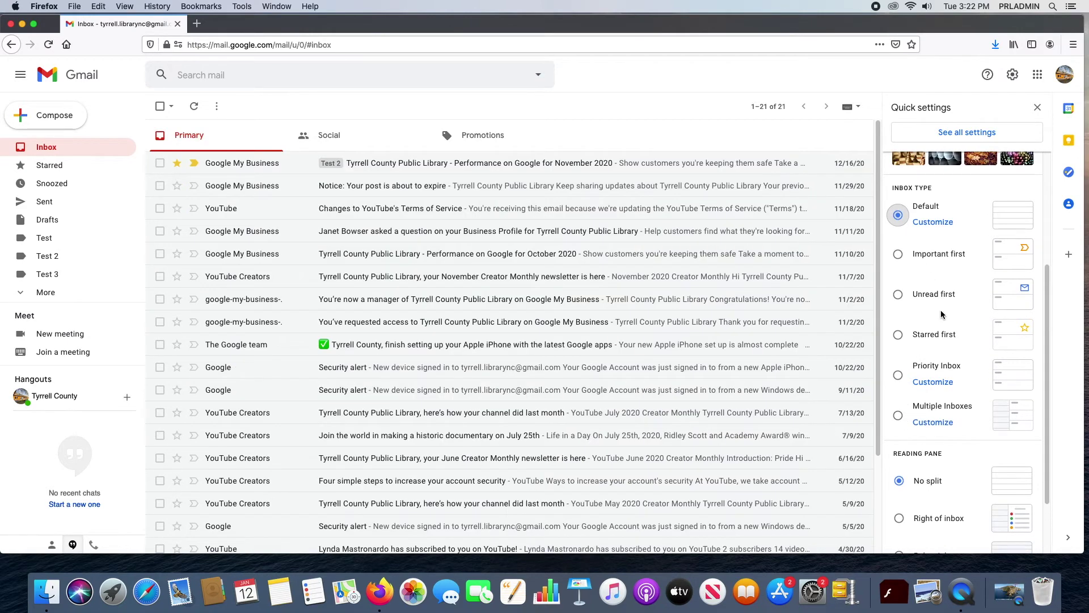
scroll(961, 295, "down", 3)
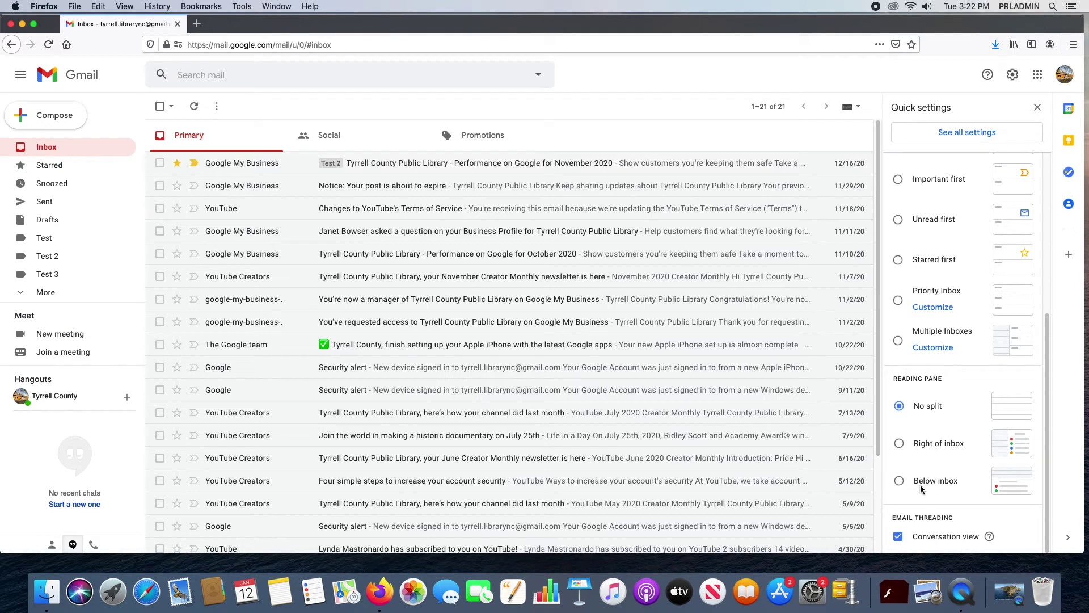
scroll(958, 454, "up", 3)
scroll(962, 448, "down", 3)
scroll(951, 417, "up", 5)
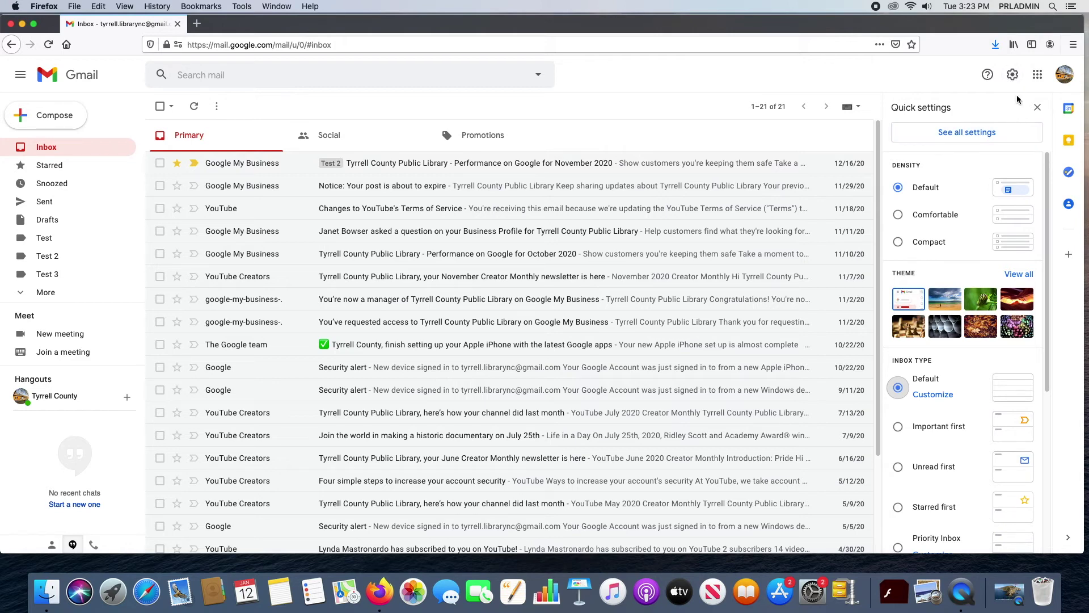
Step: Open the full settings and check the display language list, keeping English (US)
left_click(945, 132)
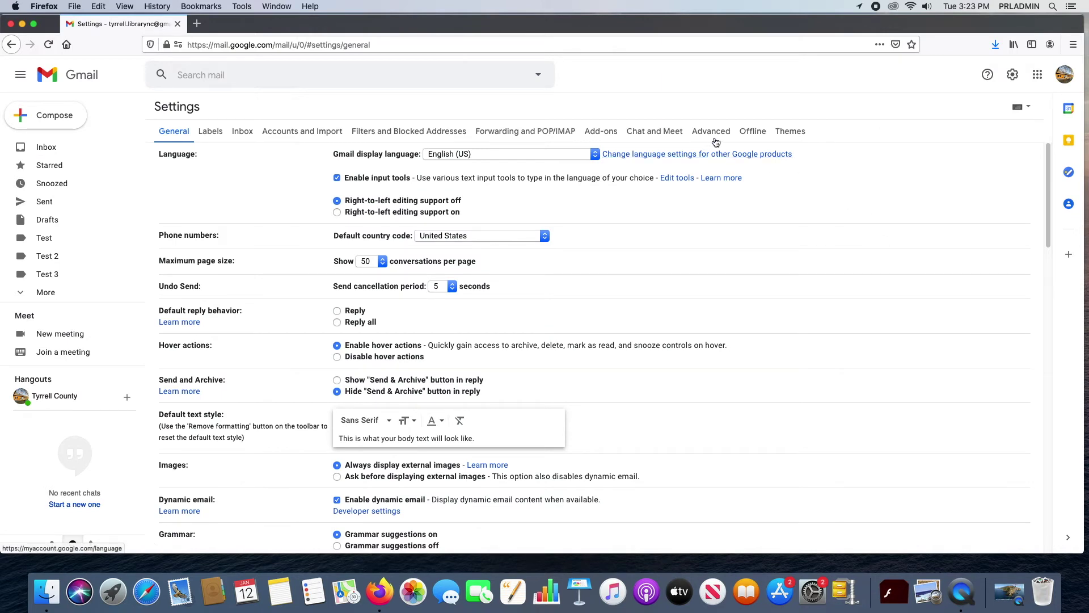
left_click(597, 154)
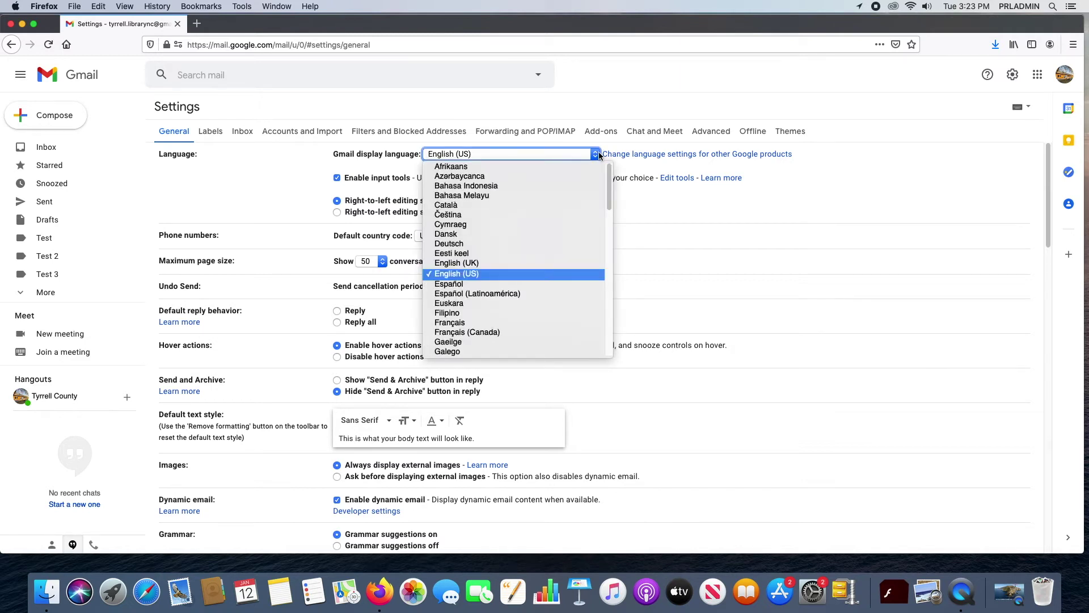
left_click(597, 155)
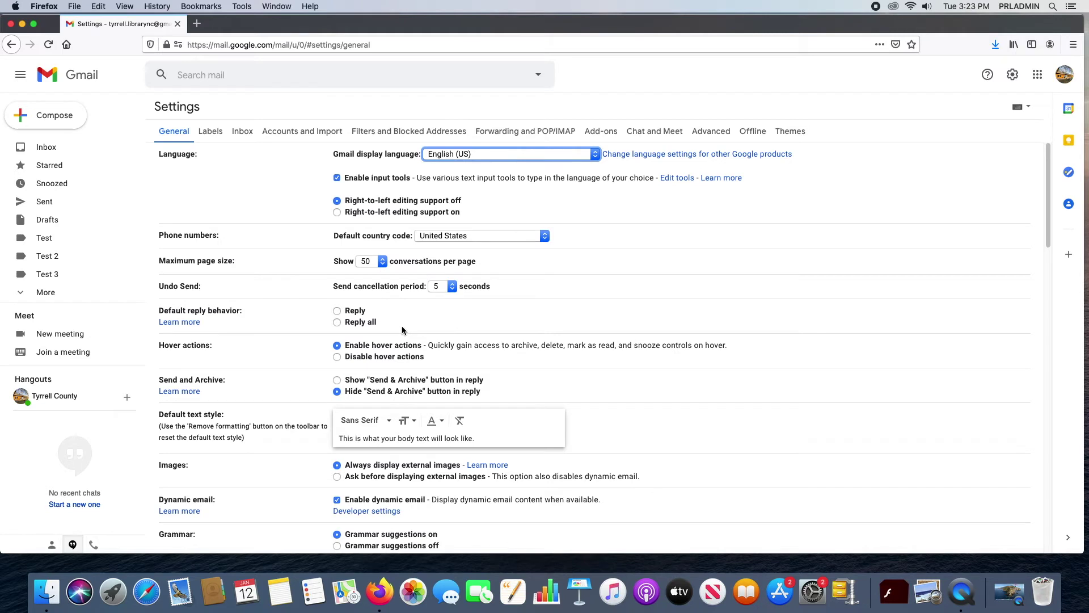
Step: Scroll the General tab down to the Signature and vacation responder sections
scroll(371, 346, "down", 2)
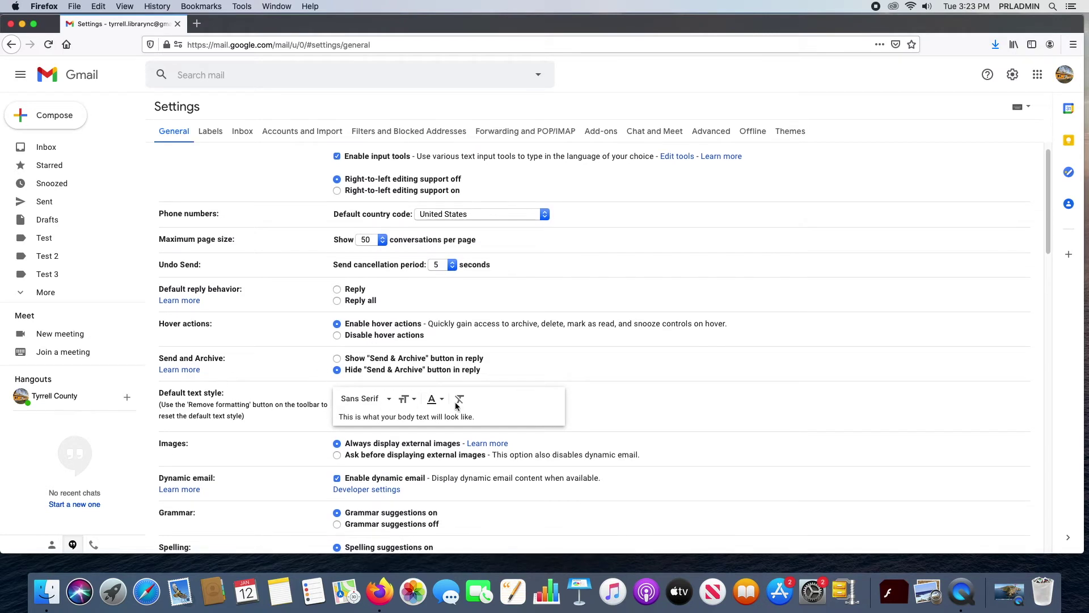
scroll(402, 400, "down", 1)
scroll(402, 400, "down", 3)
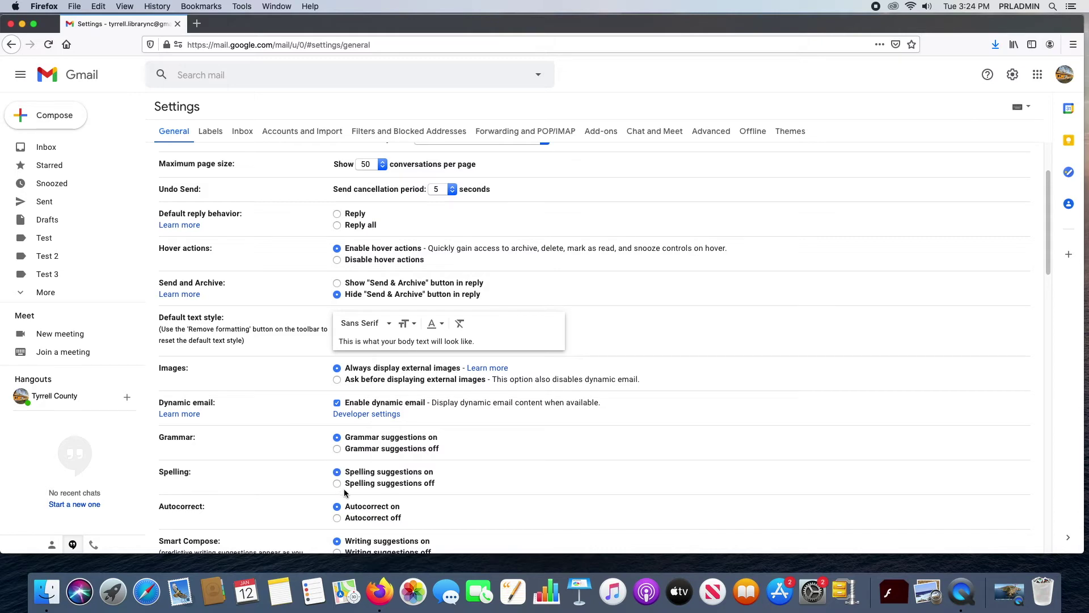
scroll(320, 459, "down", 2)
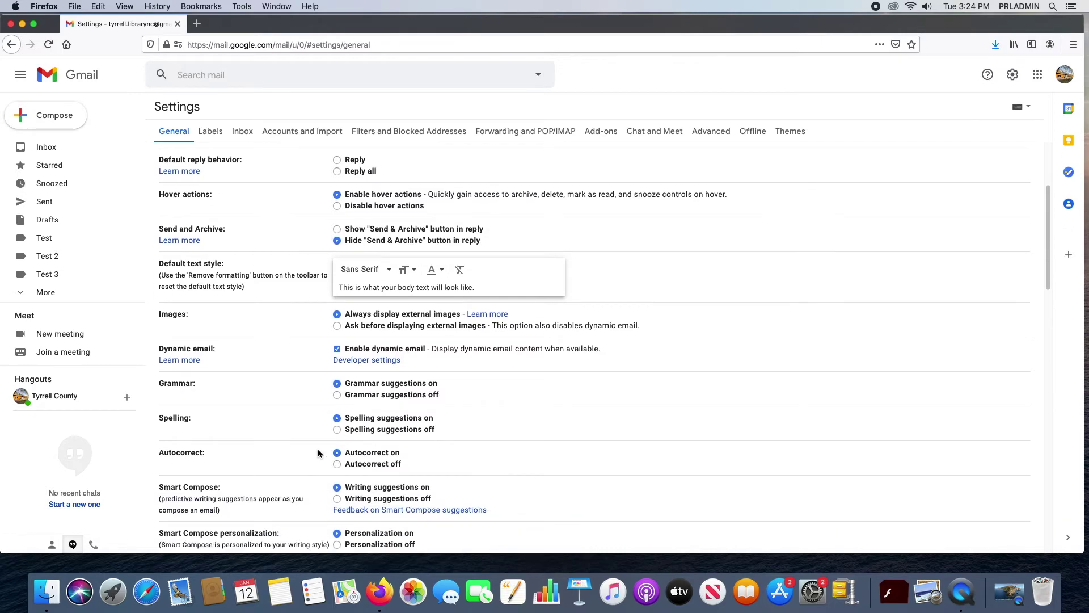
scroll(323, 457, "down", 7)
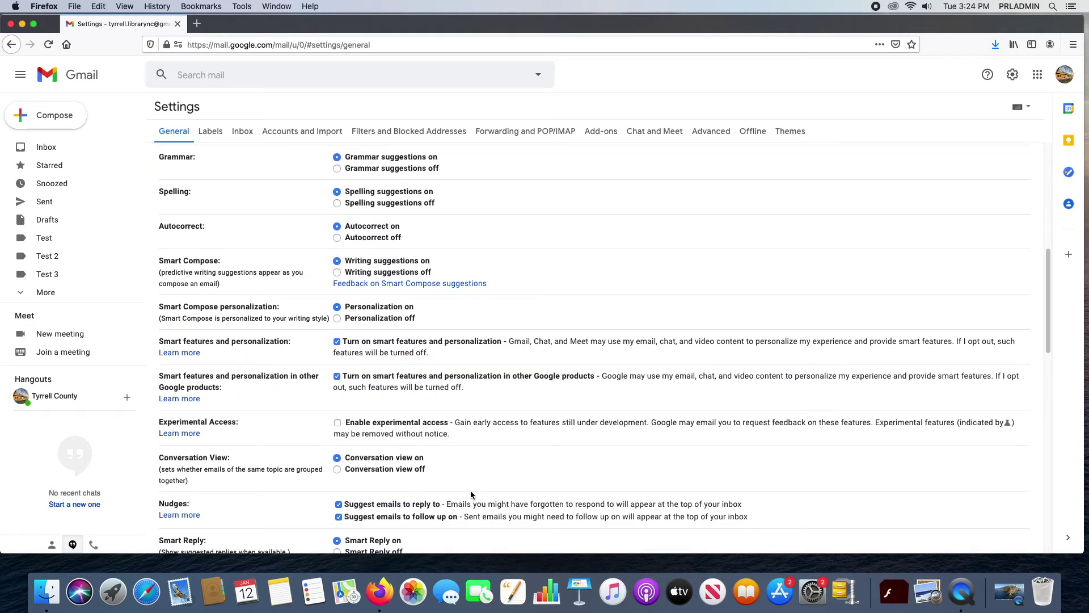
scroll(489, 444, "down", 10)
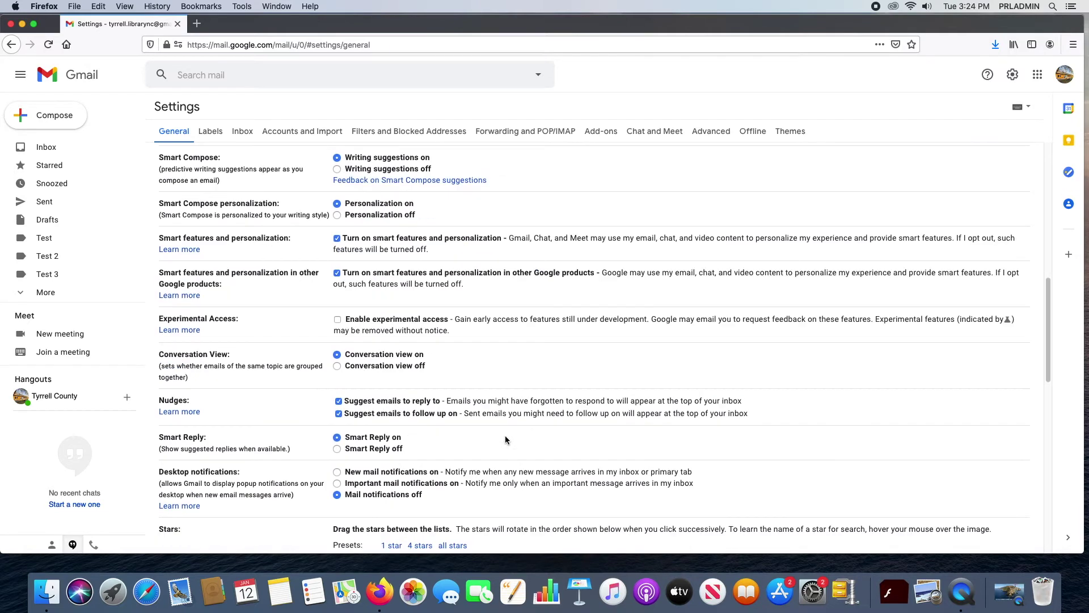
scroll(397, 343, "down", 5)
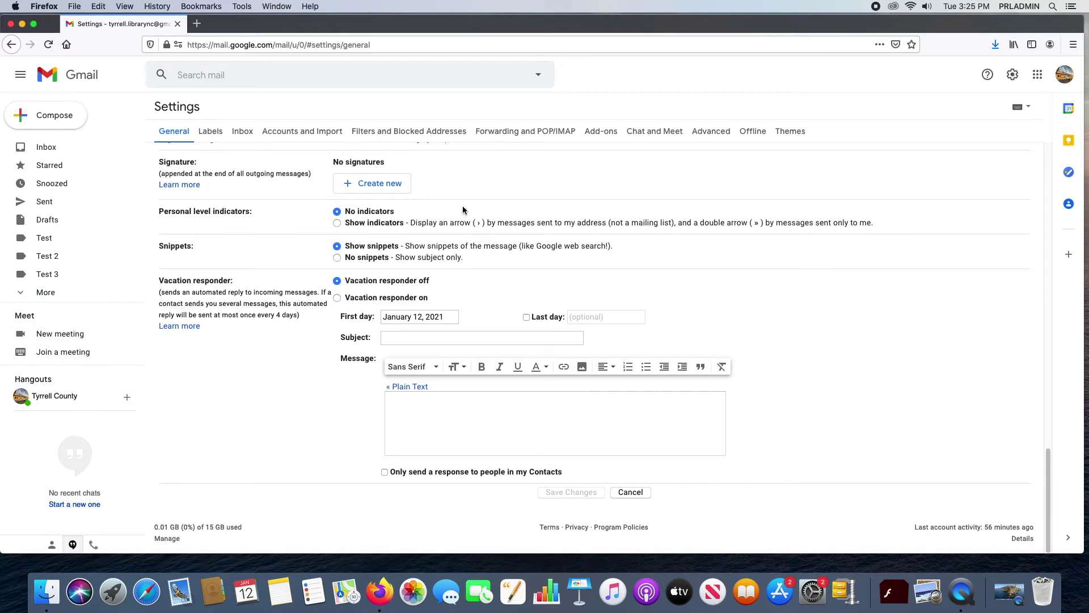
Step: Create a new signature named with the user's first name
scroll(455, 227, "up", 3)
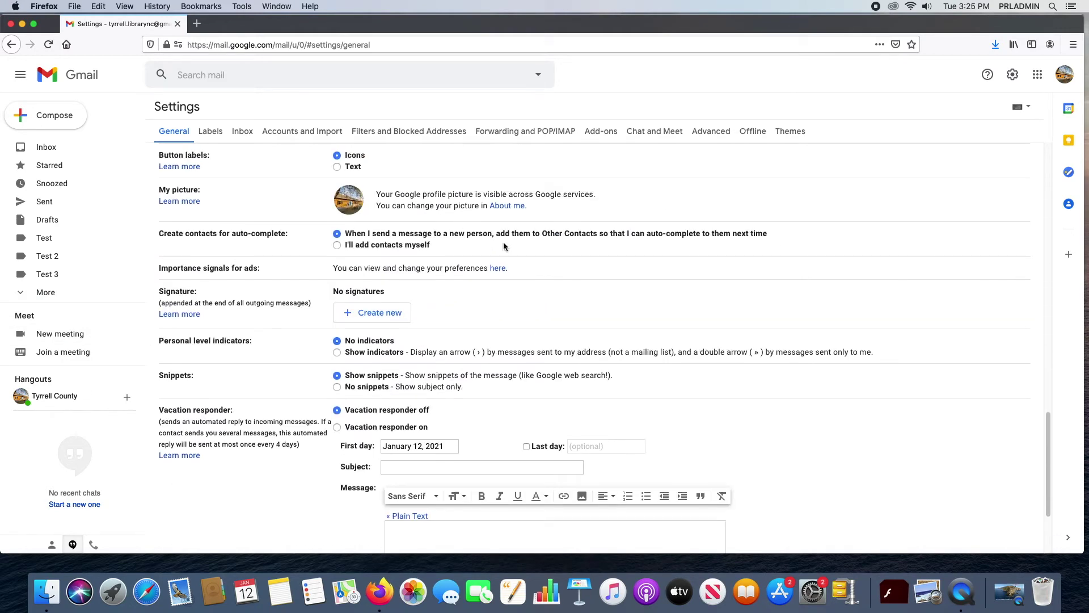
left_click(396, 311)
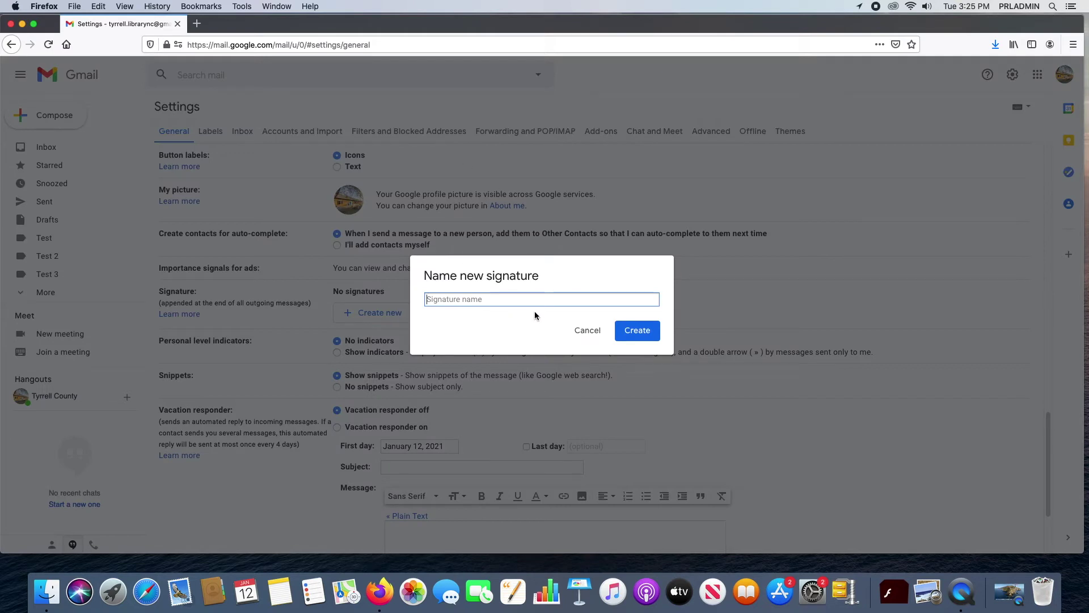
type("Jared")
key("BackSpace")
key("BackSpace")
key("BackSpace")
key("BackSpace")
key("BackSpace")
key("BackSpace")
type("Jared")
left_click(616, 330)
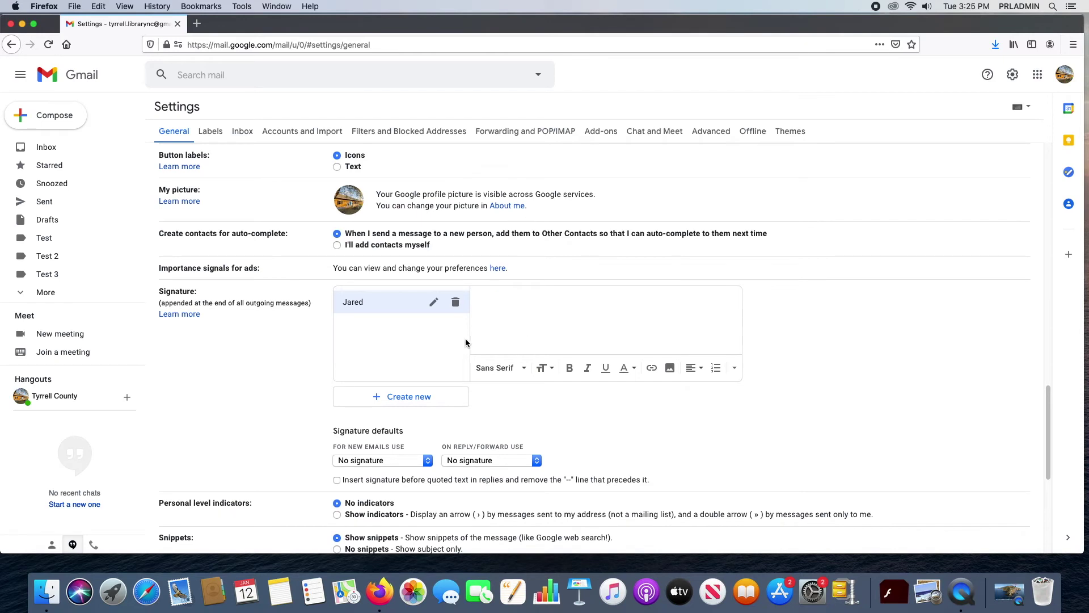
Step: Enter the full name, Librarian and Tyrrell County Public Library lines, making the name bold
scroll(530, 340, "down", 2)
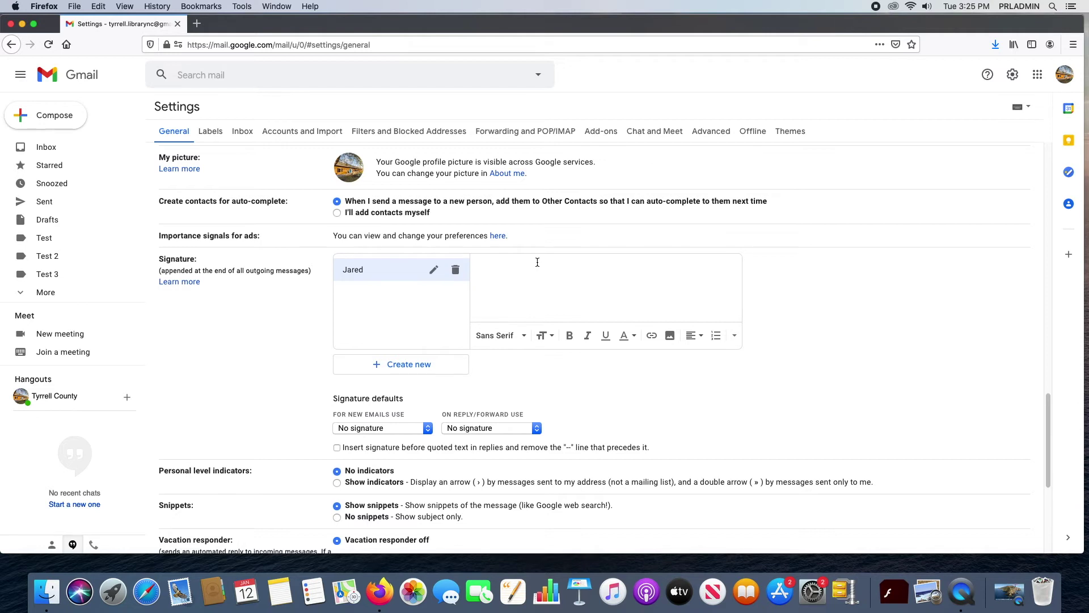
type("Jared")
type(" Jacavone")
type("T")
type("Libra")
type("rian")
type("Tyrrell ")
type("Cou")
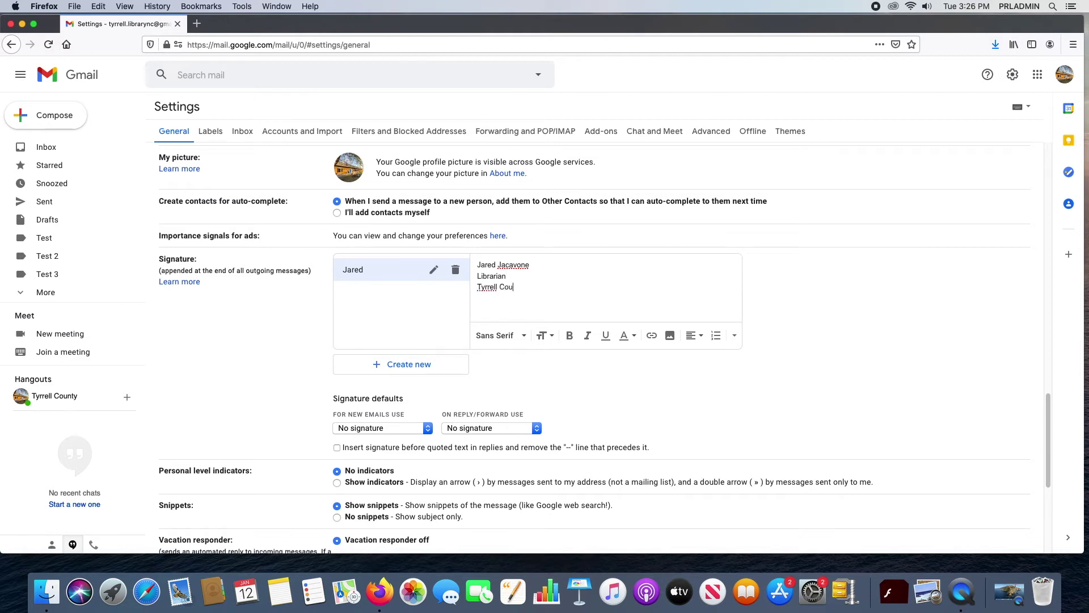
type("nty Public Library")
left_click(556, 272)
left_click(538, 264)
key("Return")
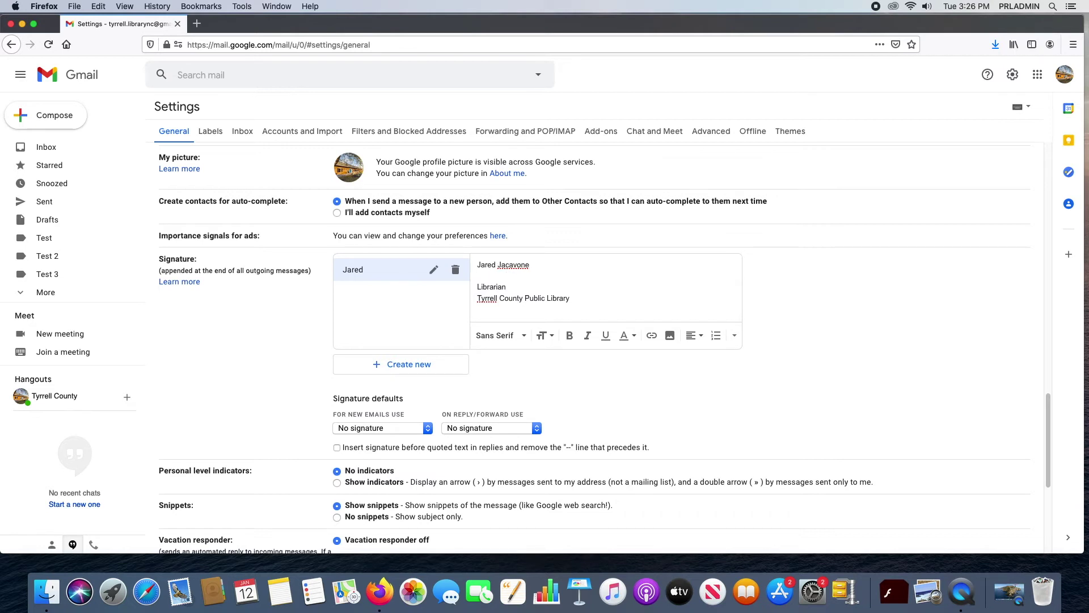
key("Return")
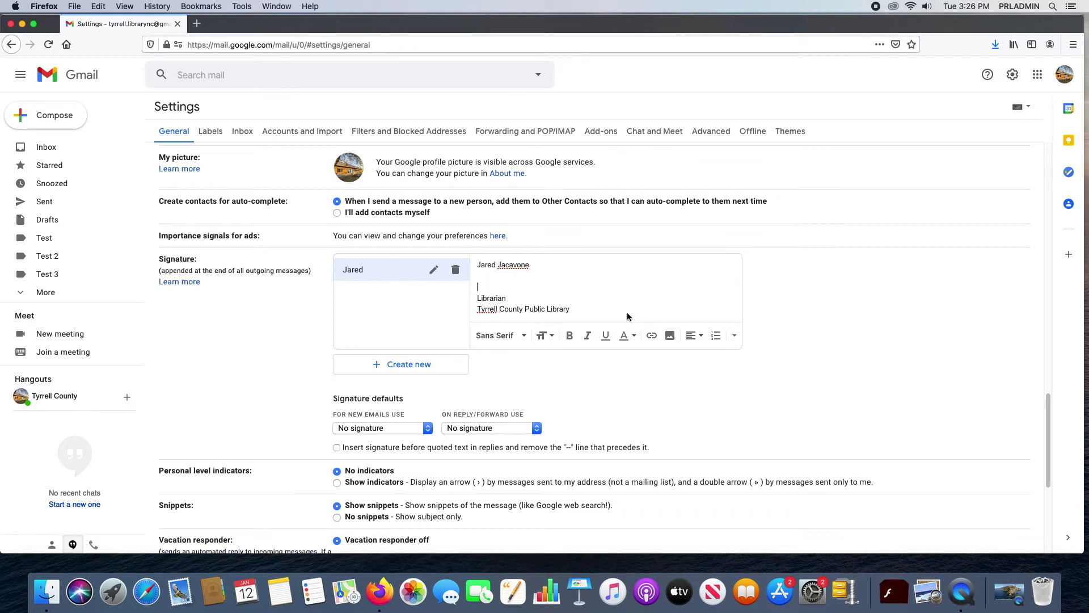
key("BackSpace")
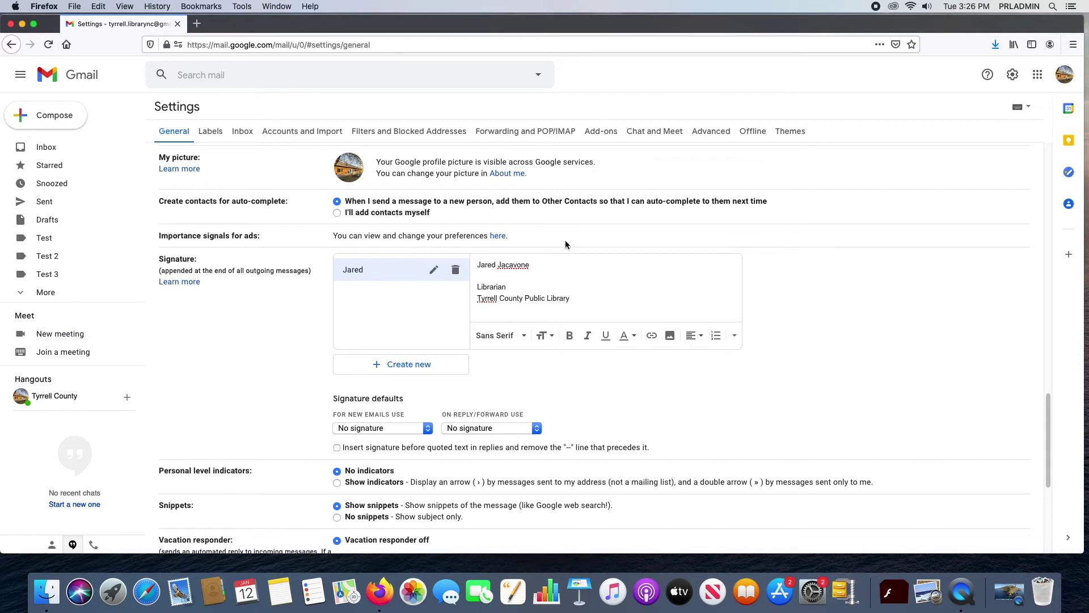
double_click(492, 262)
left_click_drag(540, 264, 471, 265)
left_click(570, 336)
left_click(584, 292)
Step: Add Pettigrew Regional Libraries, the e-mail address and phone number lines to the signature
type("Pettigrew Regional")
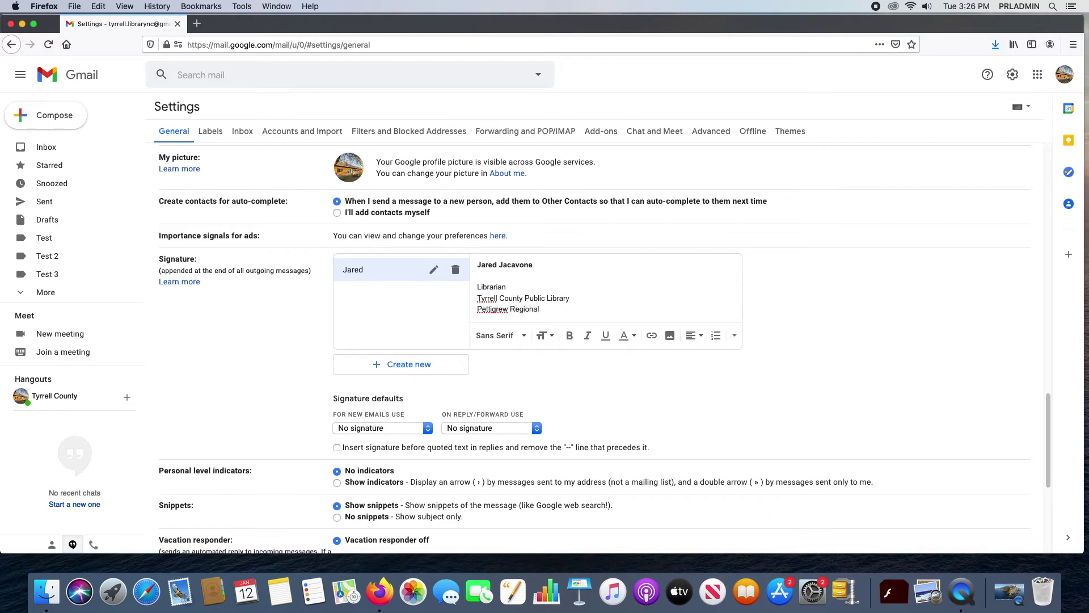
type(" Libraries")
key("Return")
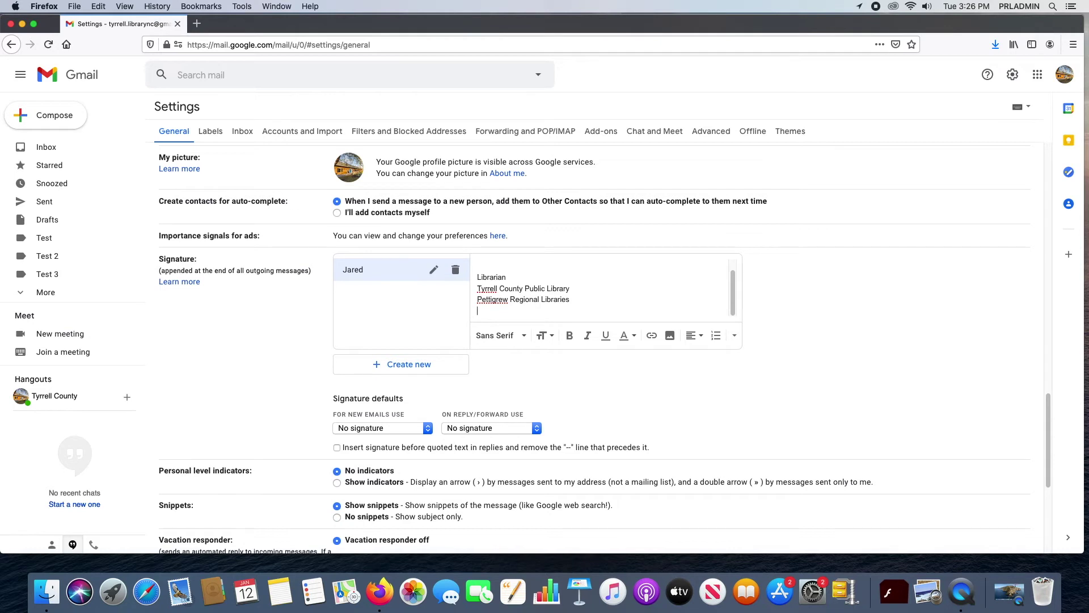
type("Email")
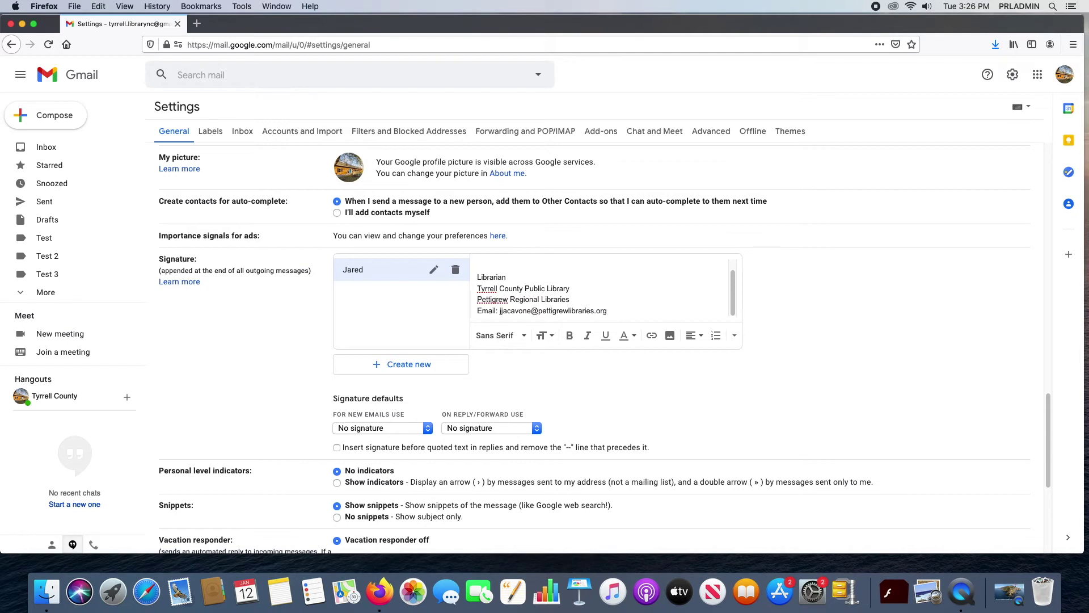
key("Return")
type("hon")
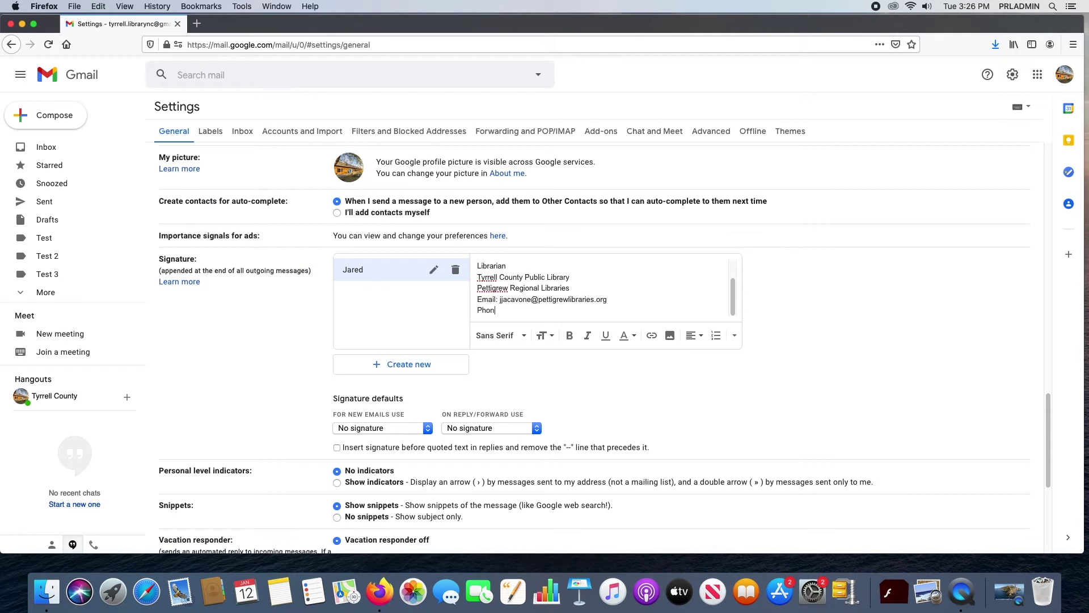
key("Return")
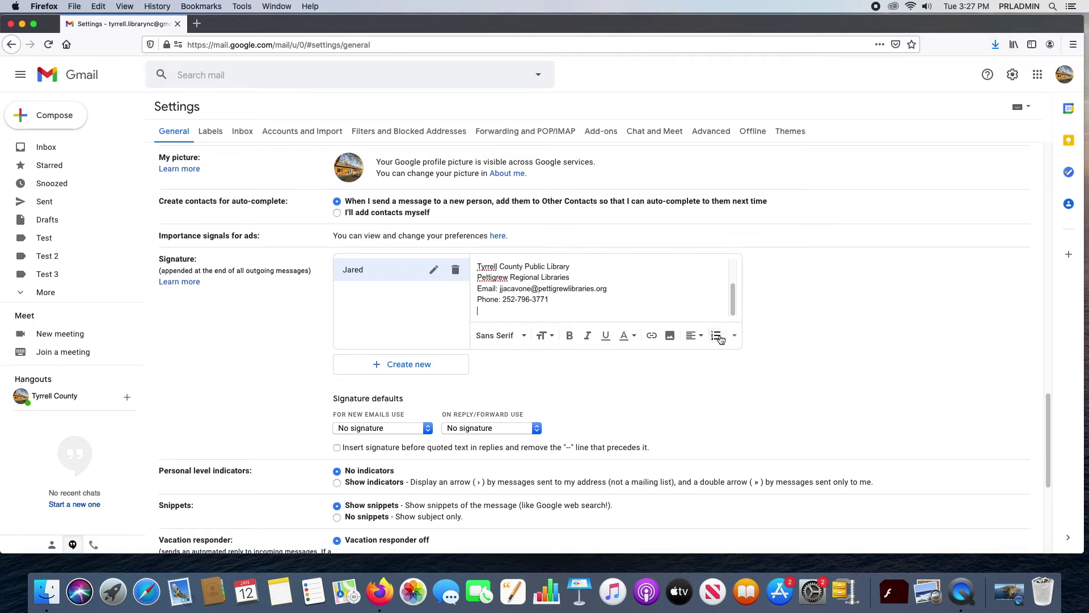
scroll(562, 279, "down", 1)
scroll(563, 278, "down", 2)
scroll(591, 288, "up", 5)
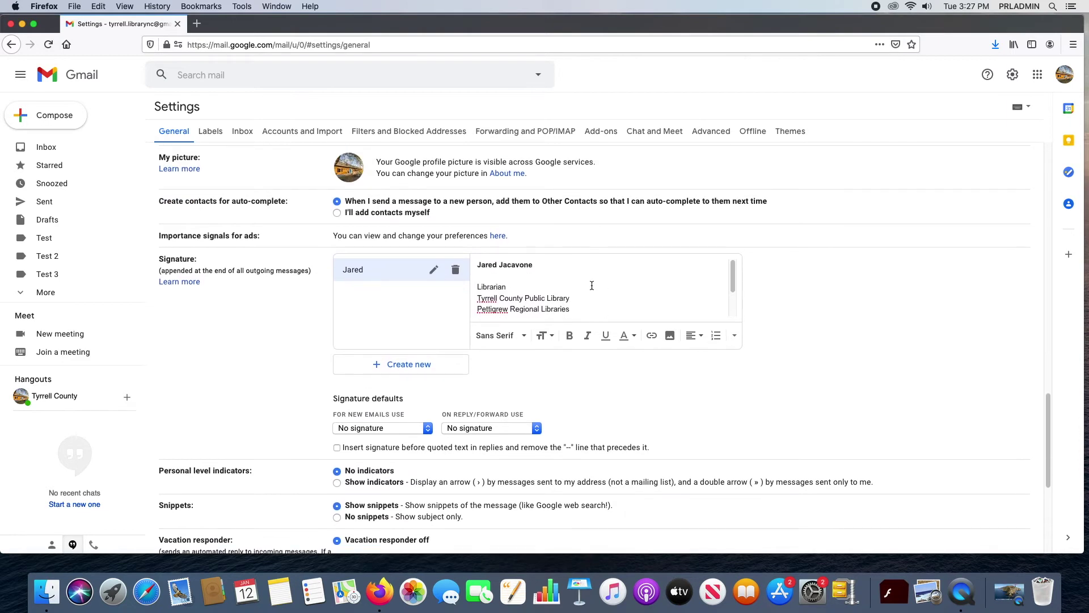
scroll(566, 308, "down", 2)
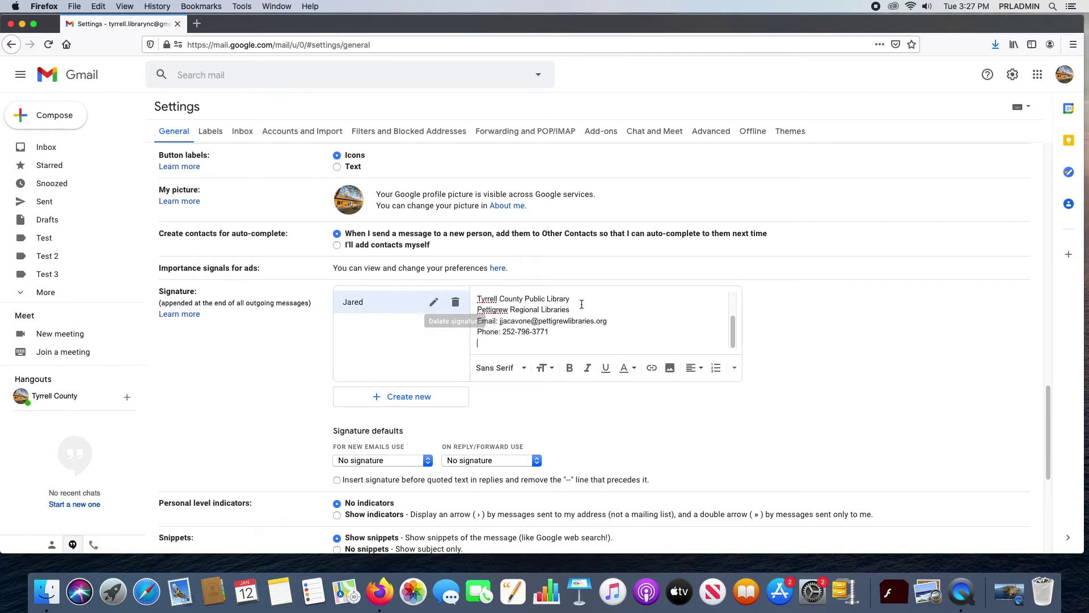
scroll(691, 349, "up", 5)
scroll(739, 360, "down", 6)
scroll(820, 387, "down", 5)
Step: Save the signature changes, then return to the full settings page
left_click(582, 495)
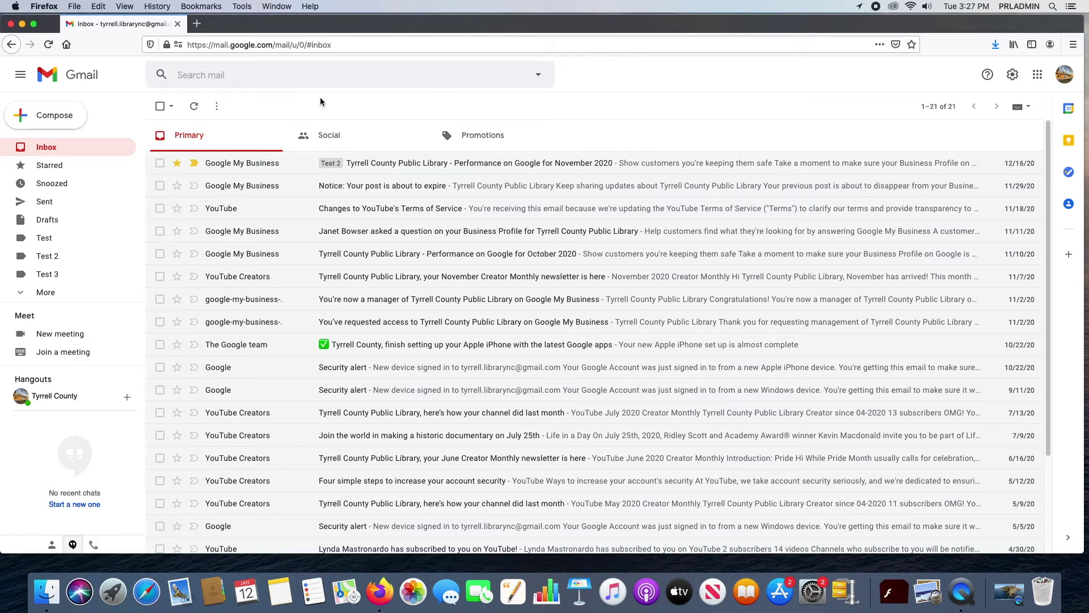
left_click(1013, 78)
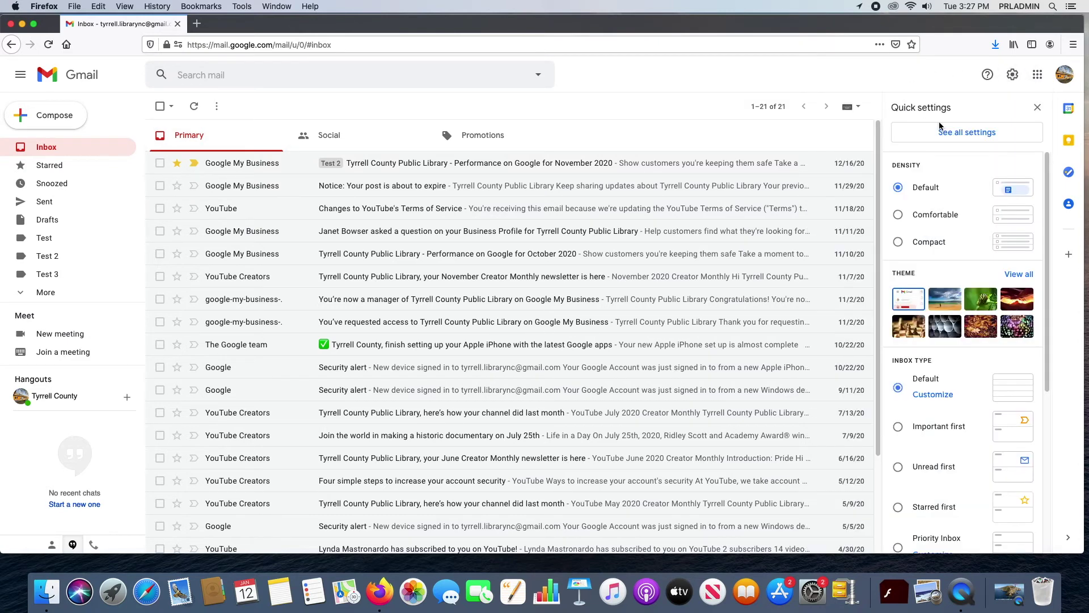
left_click(1007, 132)
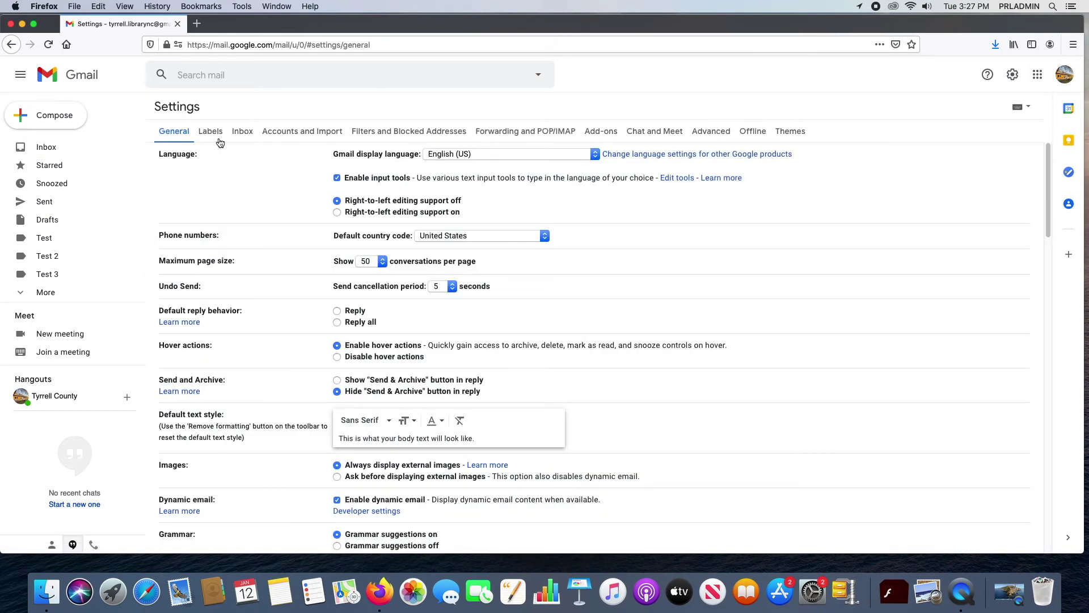
Step: Look through the Labels tab's visibility settings, then switch to the Inbox tab
left_click(213, 134)
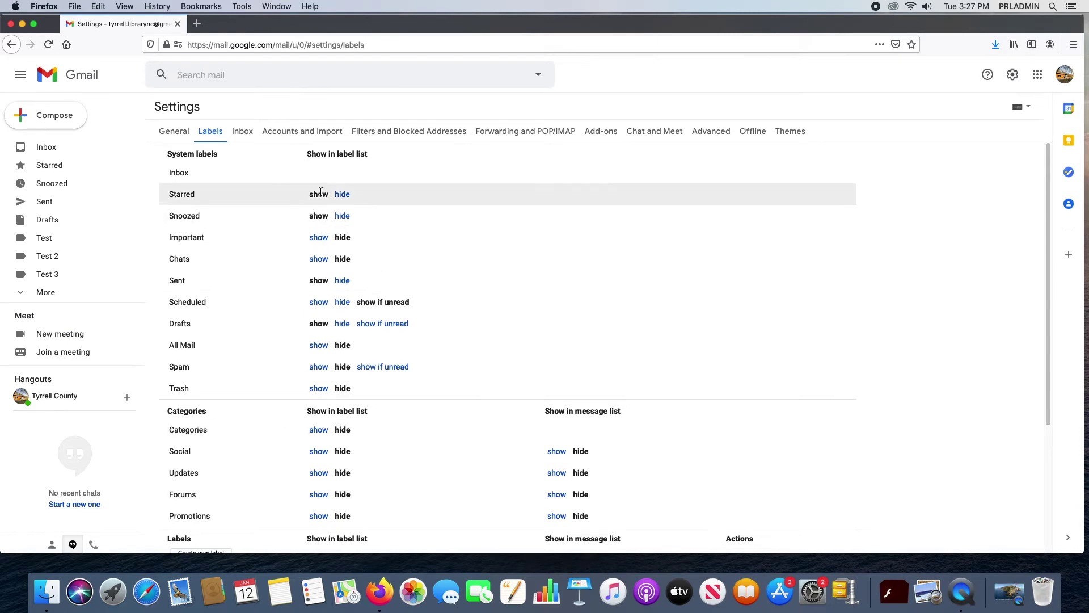
scroll(371, 351, "down", 3)
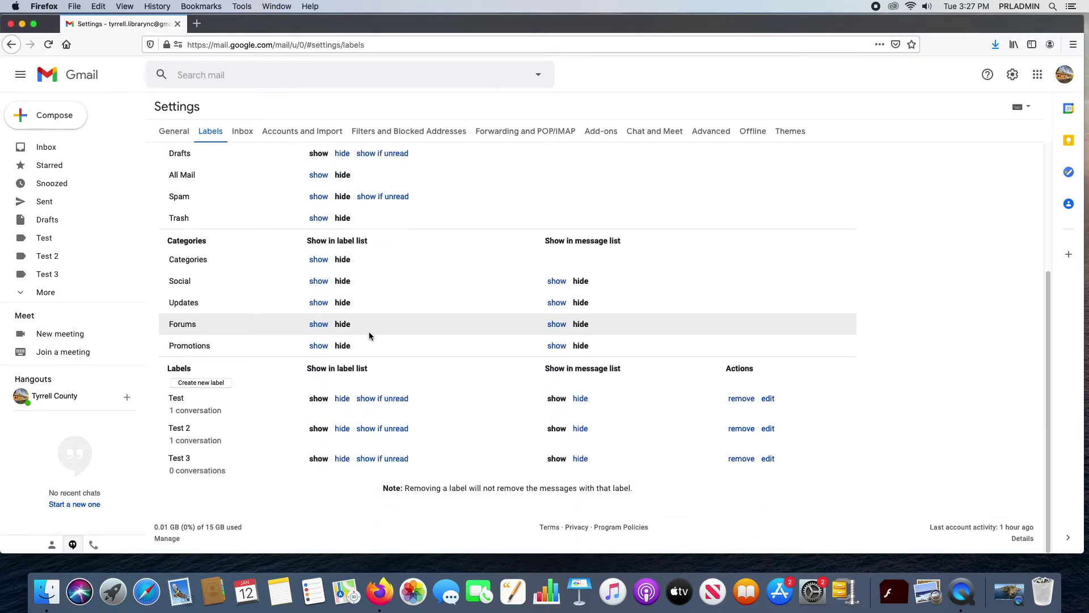
scroll(365, 332, "up", 3)
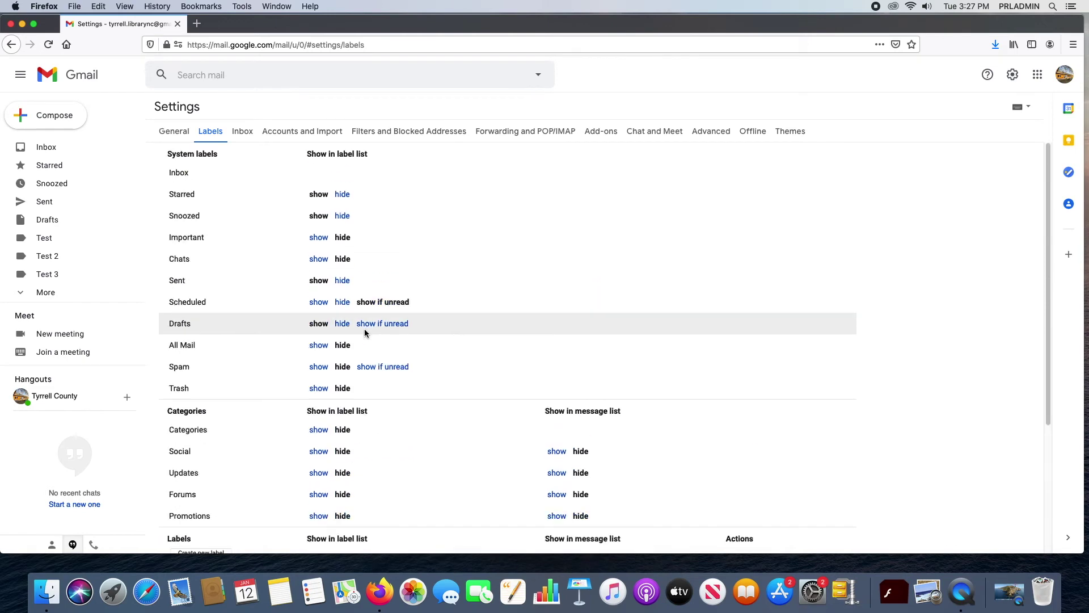
left_click(242, 135)
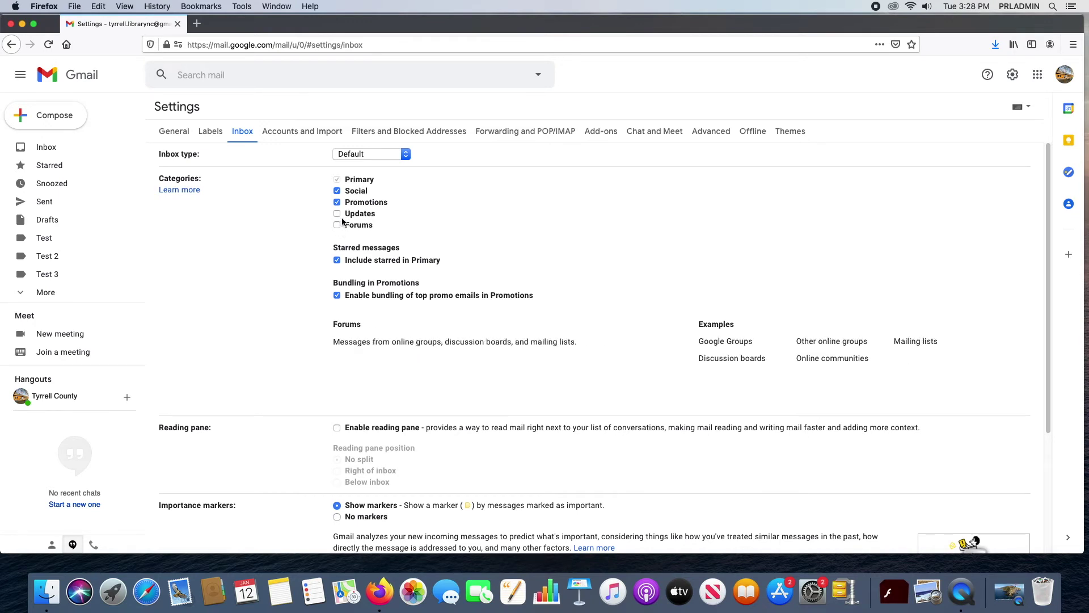
Step: Check the inbox type list keeping Default, then go to Accounts and Import
left_click(391, 156)
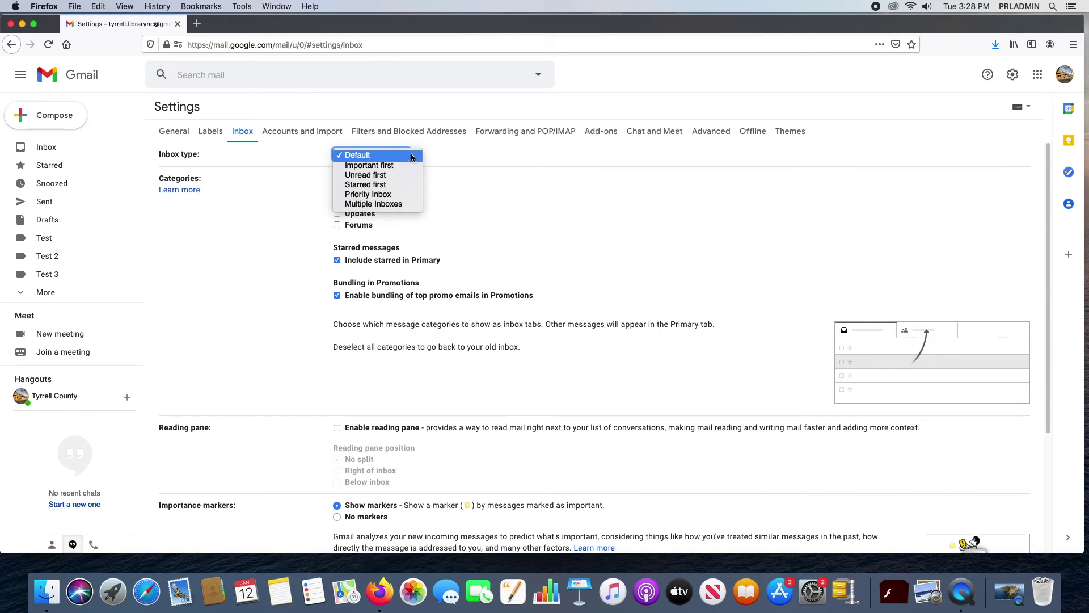
left_click(469, 149)
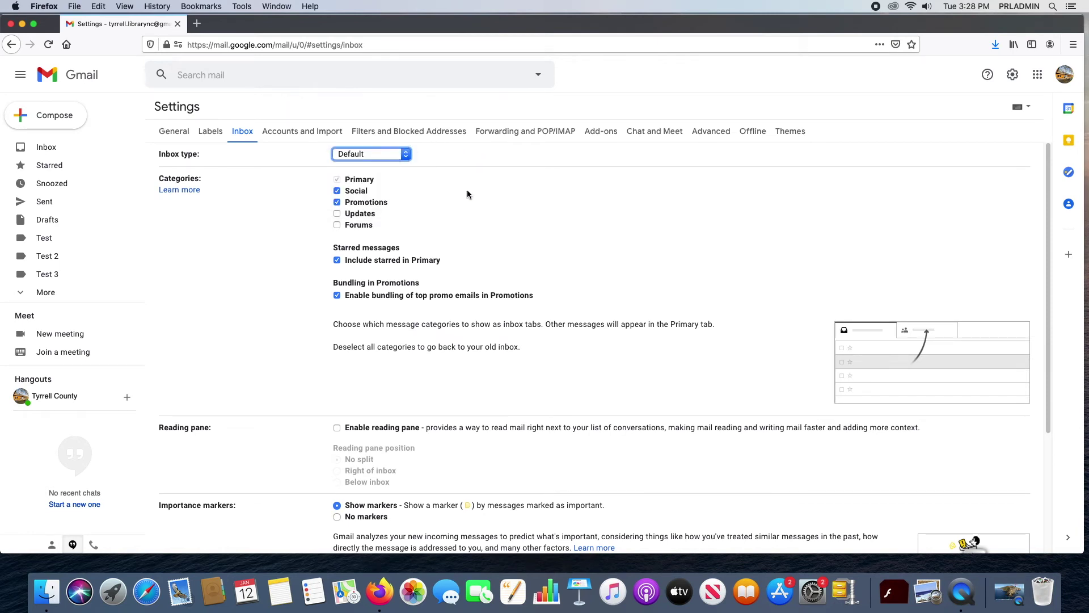
scroll(493, 208, "down", 5)
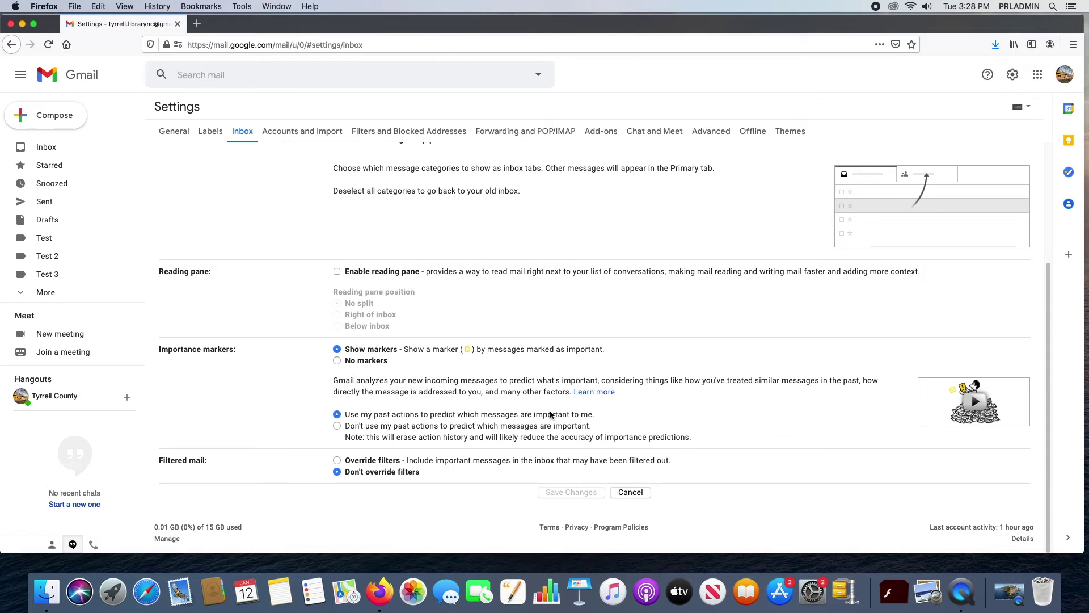
scroll(506, 414, "up", 3)
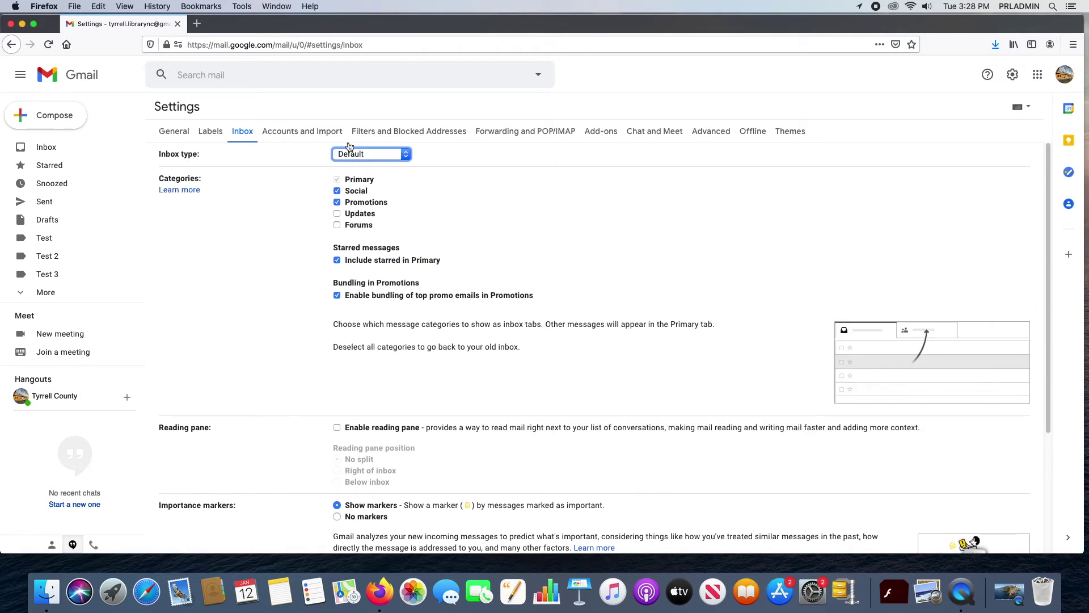
left_click(301, 133)
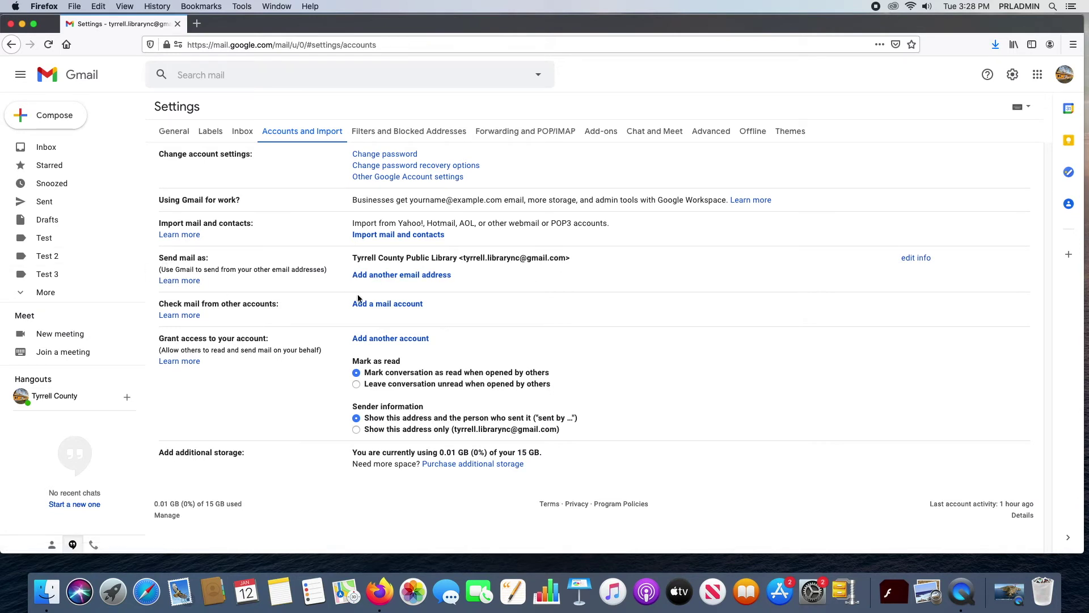
left_click(916, 258)
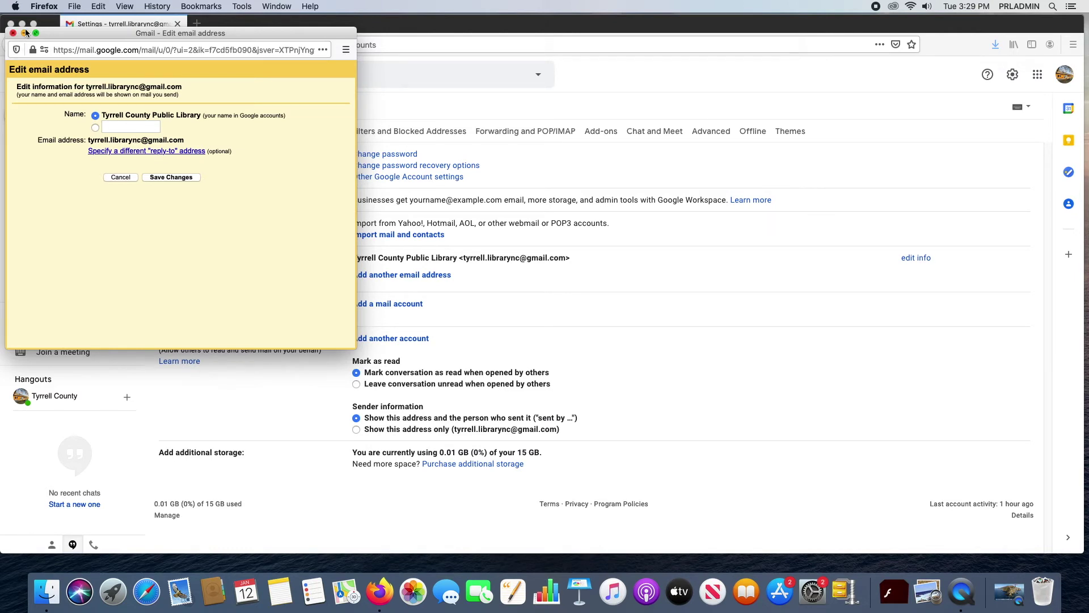
left_click(13, 33)
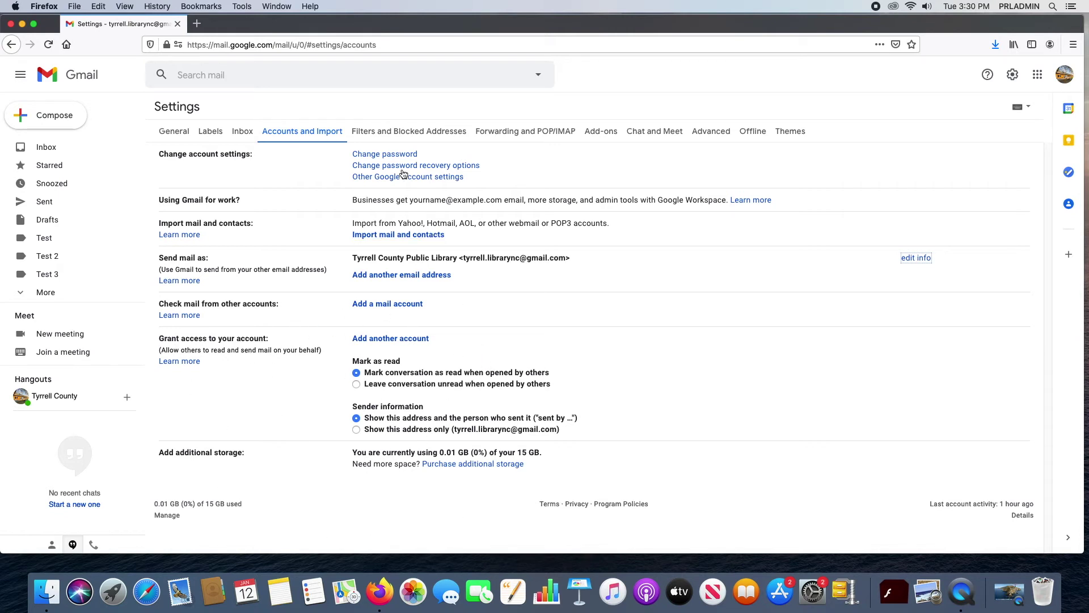
Step: Go to the Filters and Blocked Addresses settings and start creating a new filter
left_click(388, 134)
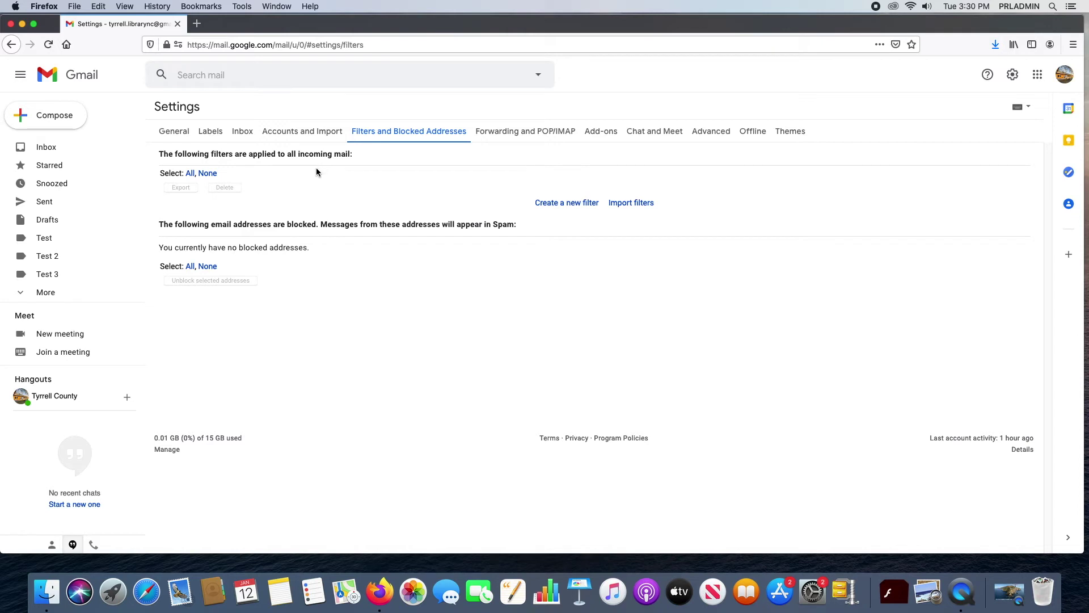
left_click(564, 204)
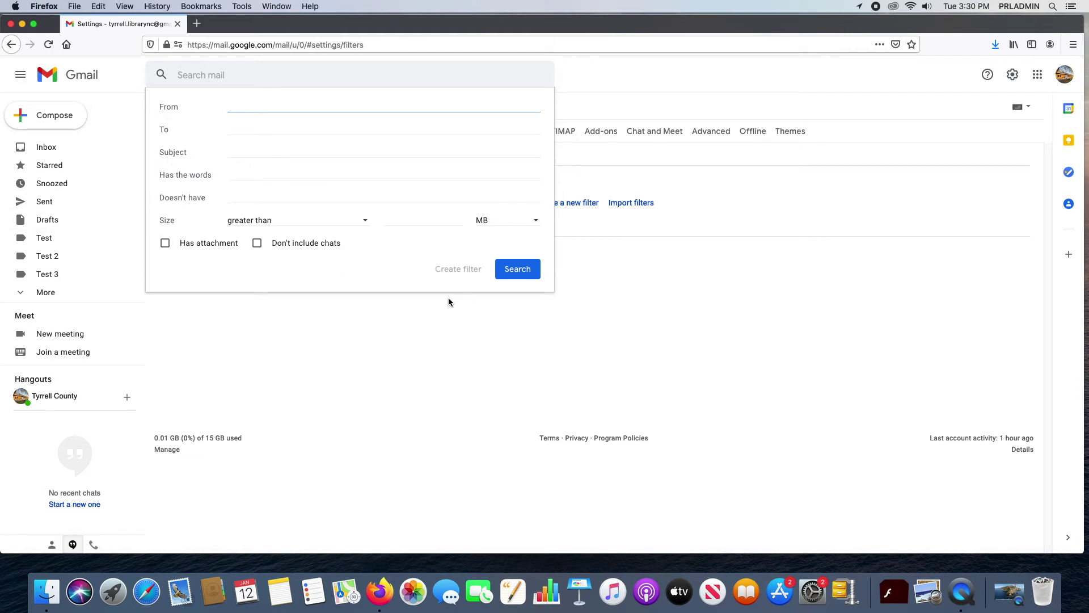
Step: Dismiss the missing-criteria alert, close the empty filter form, and view Forwarding and POP/IMAP
left_click(458, 270)
left_click(577, 262)
left_click(704, 269)
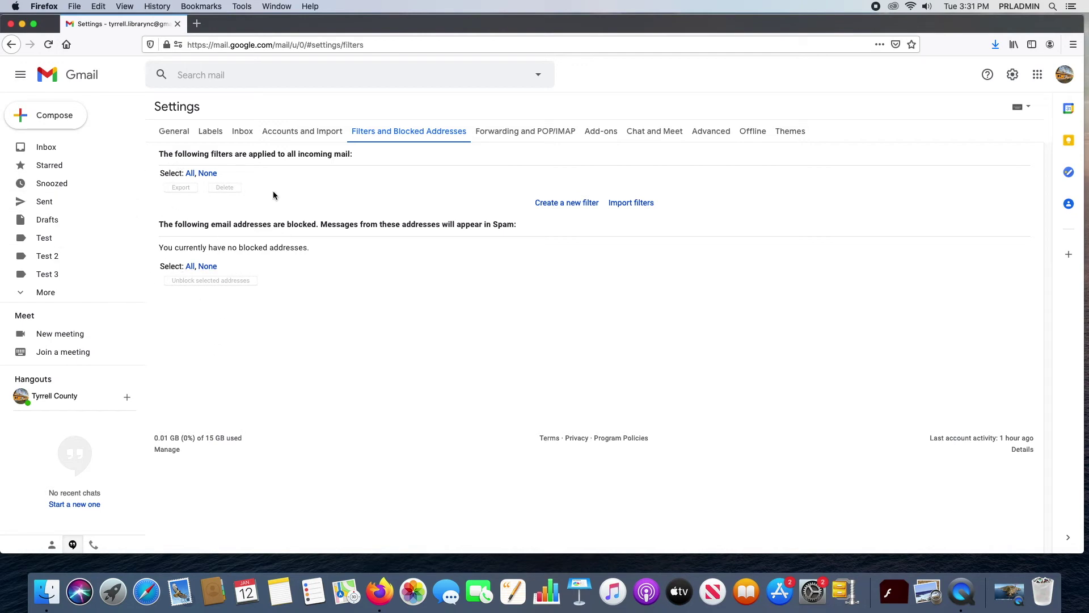
left_click(505, 132)
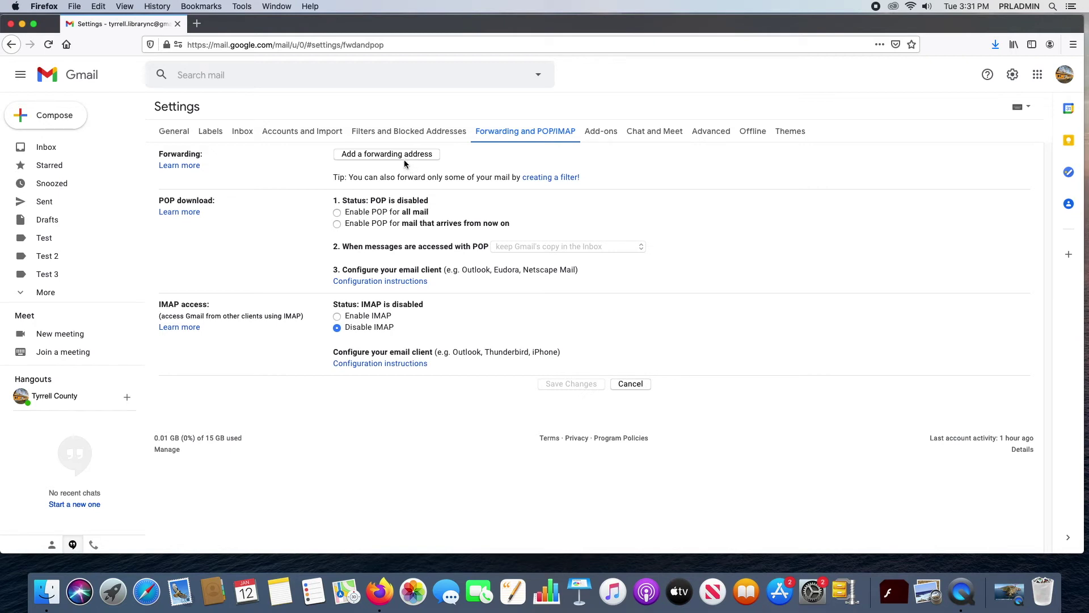
Step: Browse the Add-ons, Chat and Meet, Advanced, Offline and Themes settings, then open Set theme
left_click(600, 130)
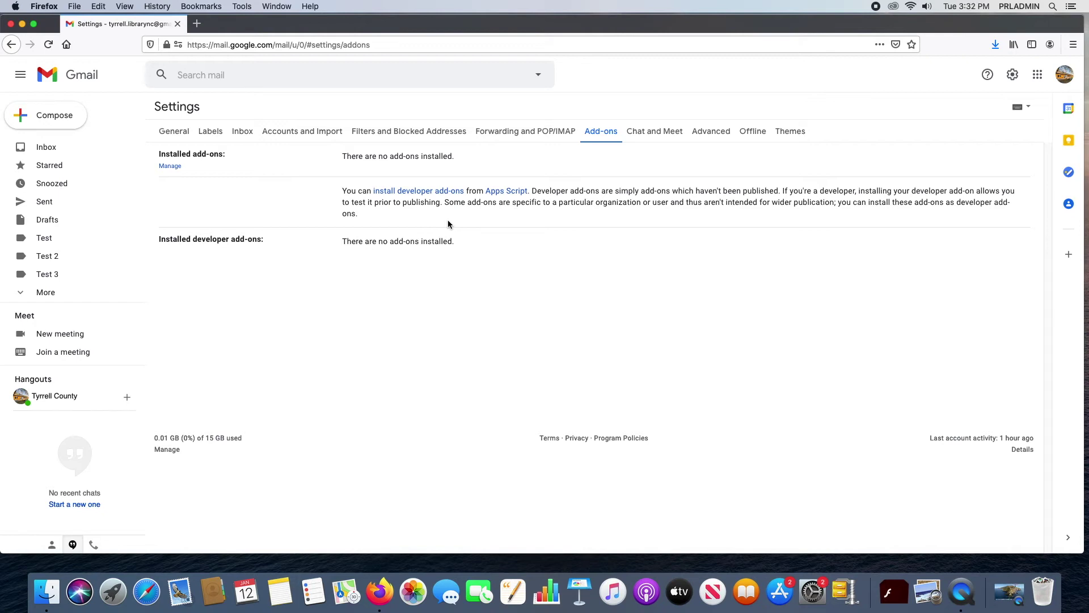
left_click(655, 130)
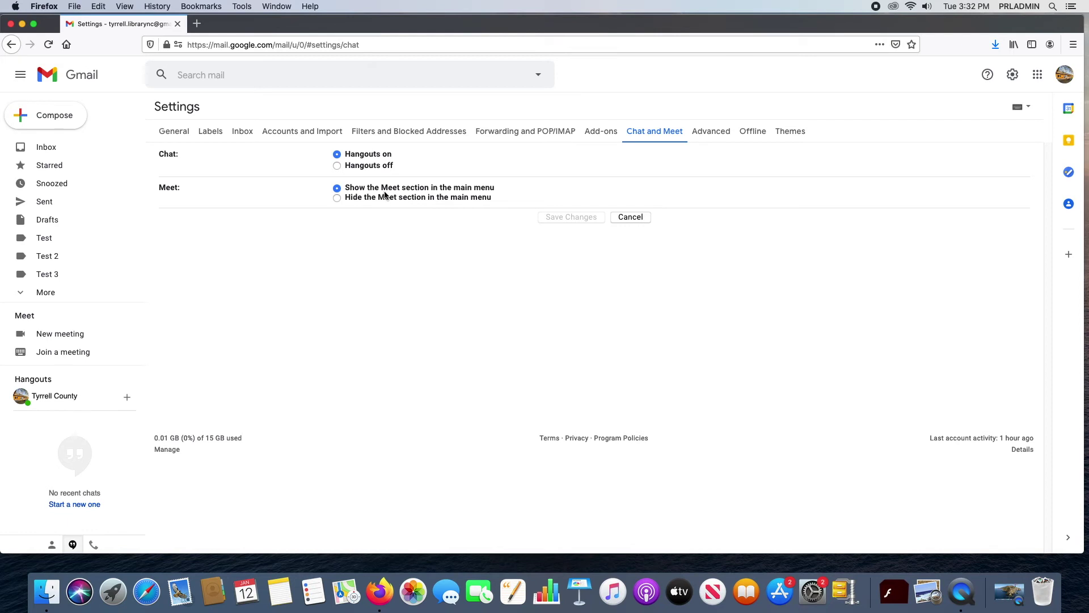
left_click(702, 138)
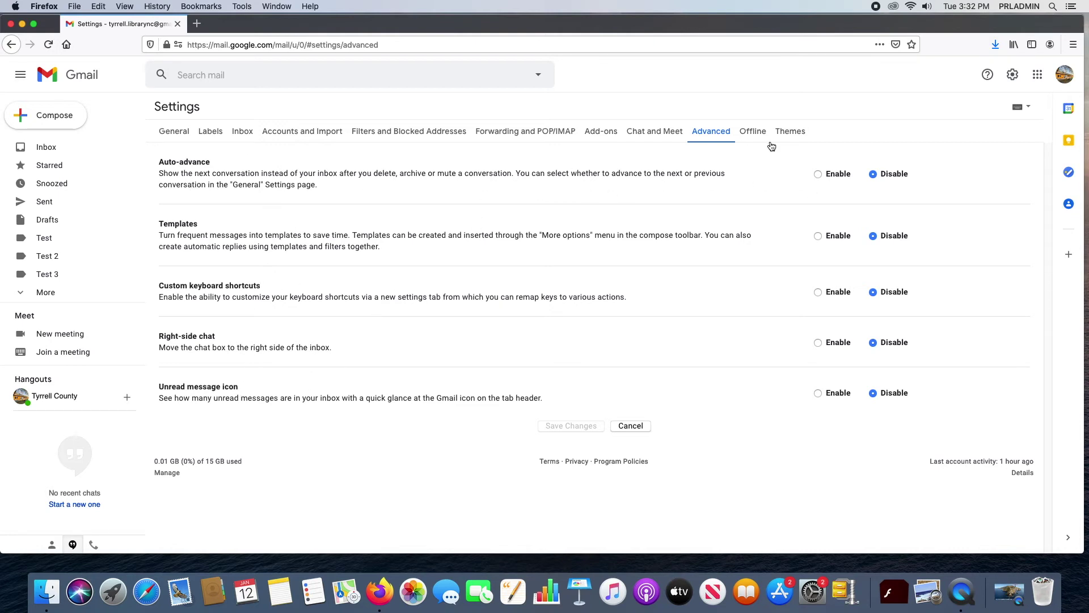
left_click(750, 134)
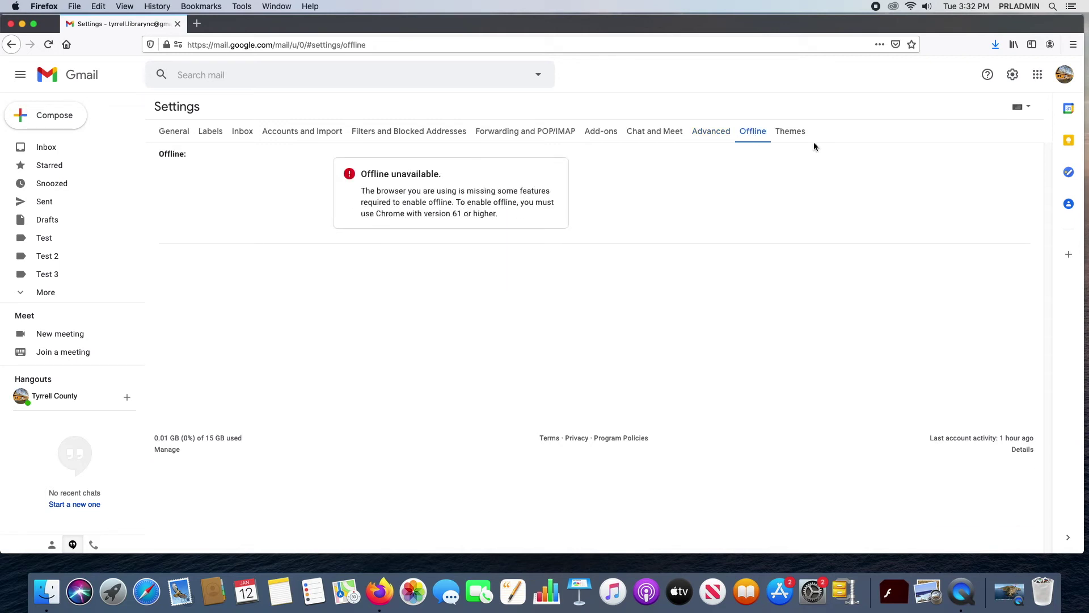
left_click(794, 130)
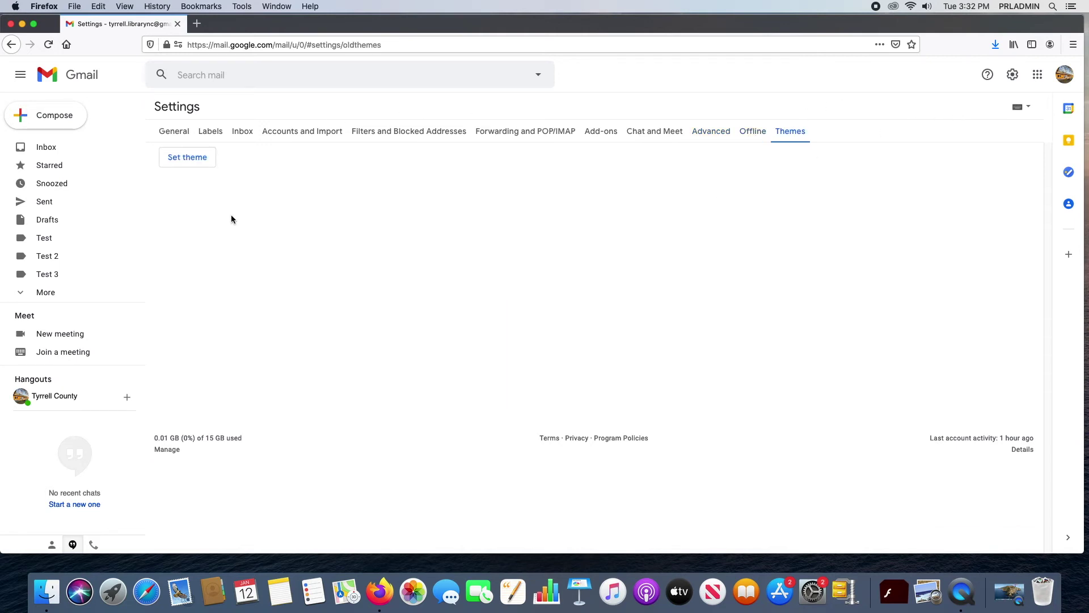
left_click(186, 157)
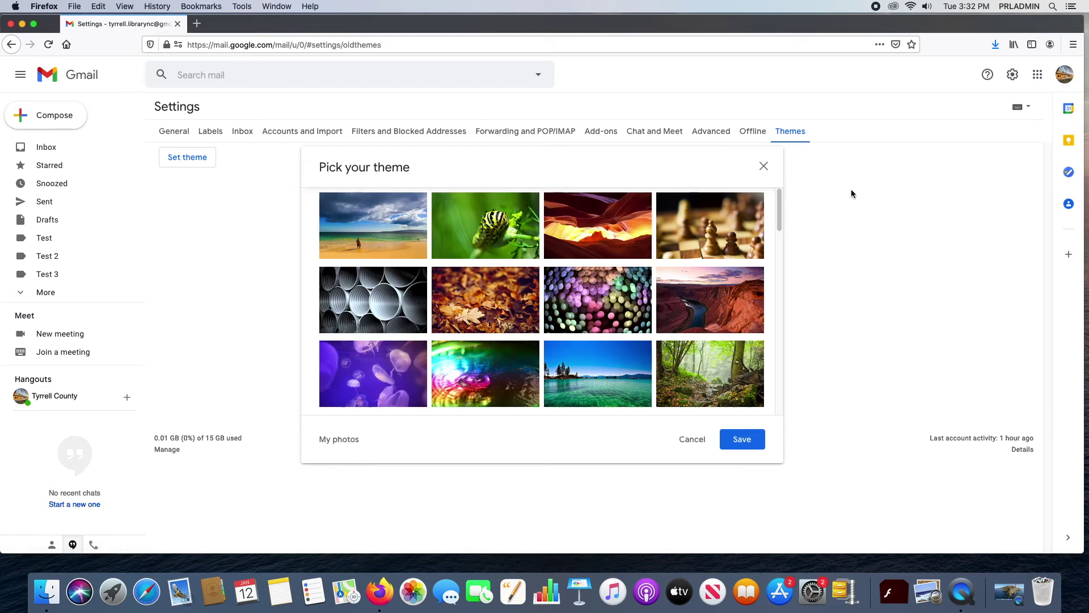
Step: Dismiss the Pick your theme dialog unchanged and go back to the Inbox
left_click(764, 166)
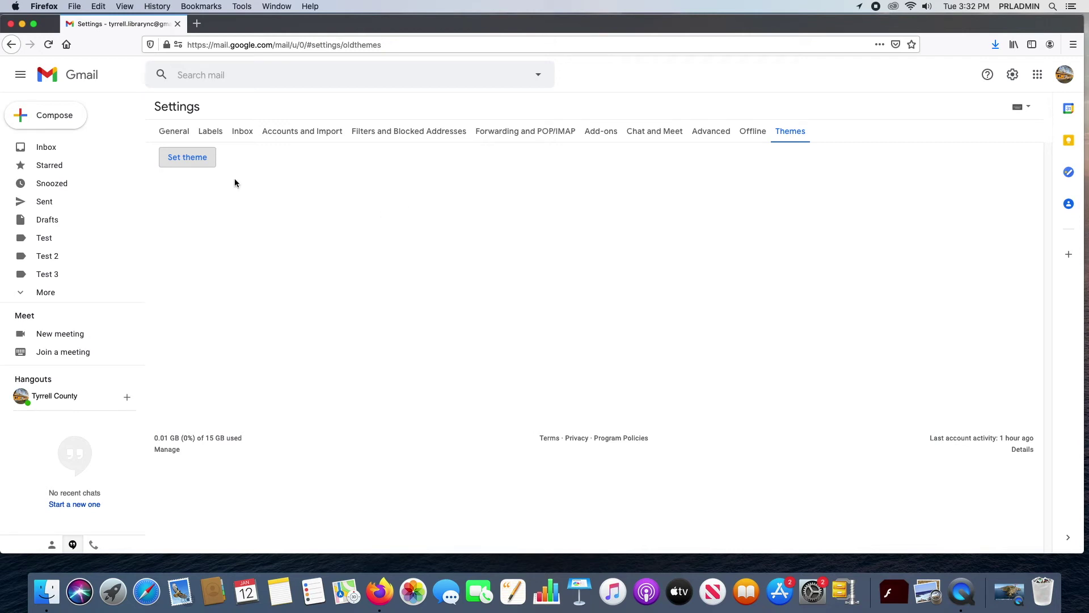
left_click(47, 147)
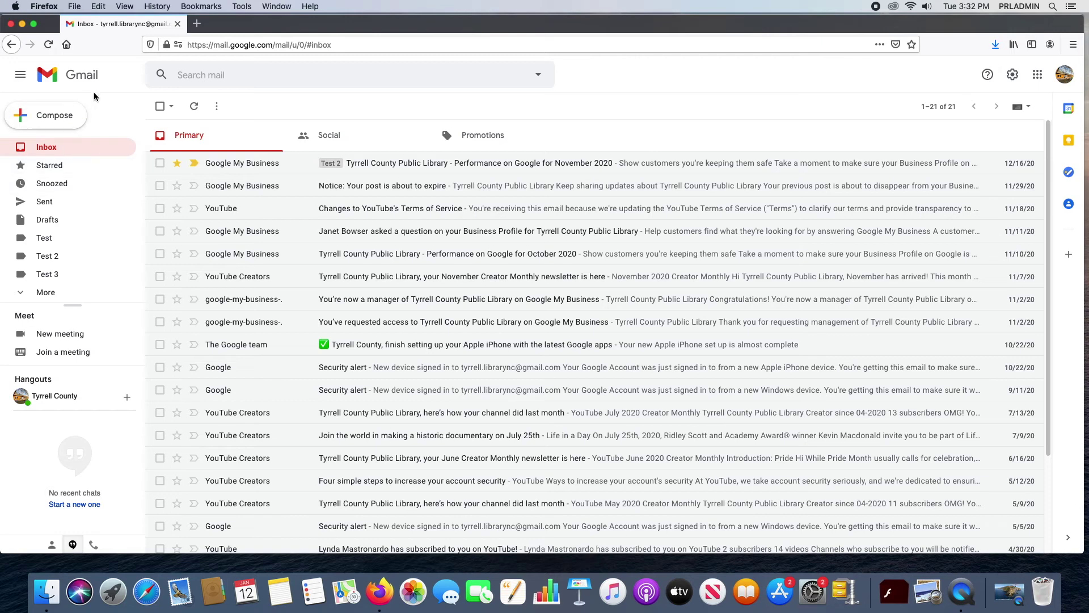
Step: Collapse and re-expand the side navigation, then open and close the Support menu
left_click(23, 78)
left_click(24, 79)
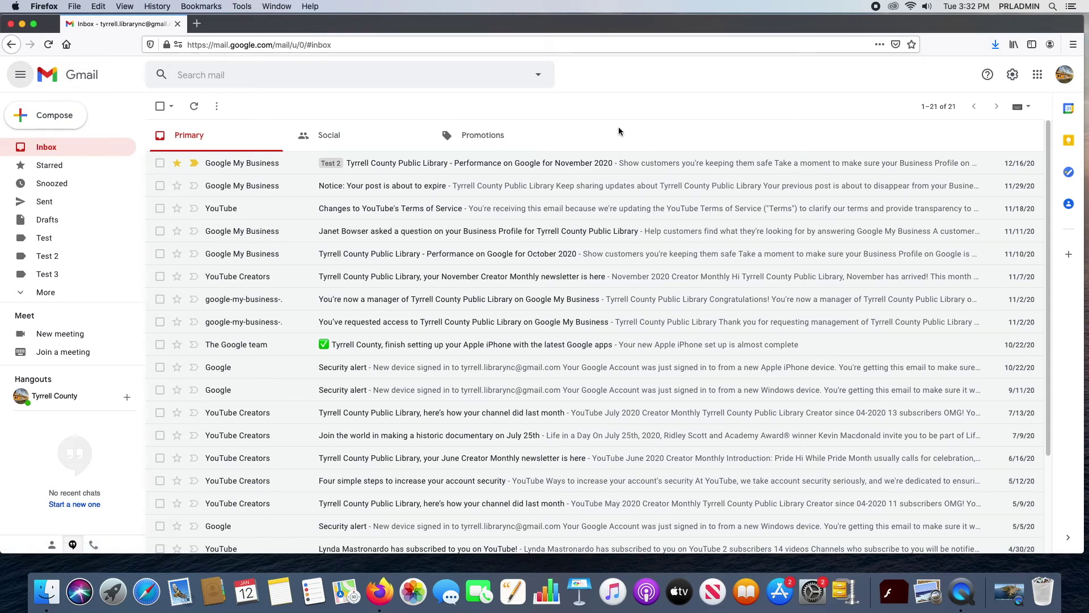
left_click(992, 79)
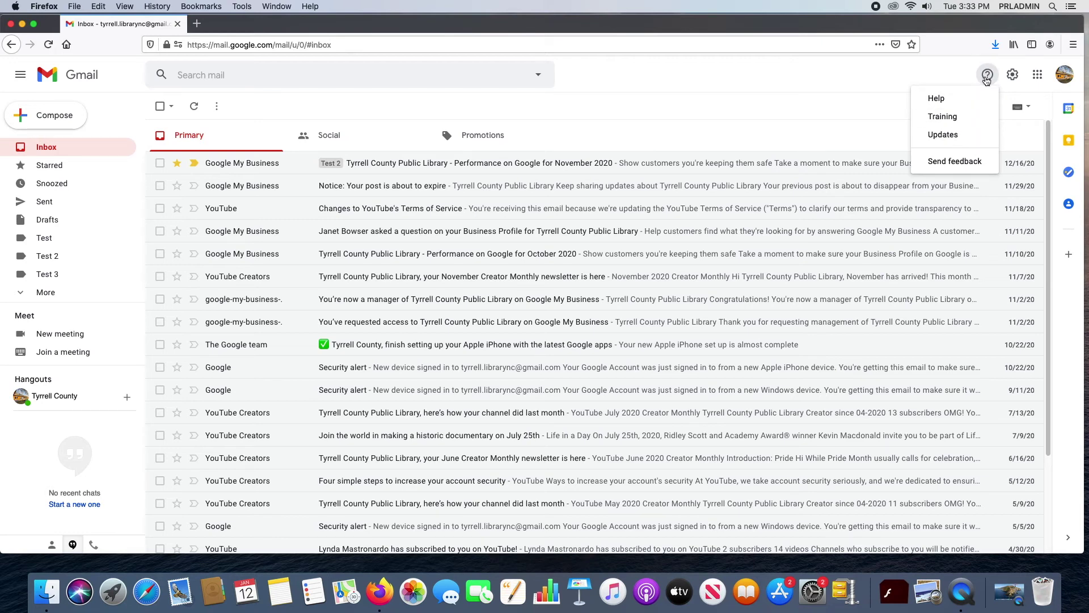
left_click(987, 80)
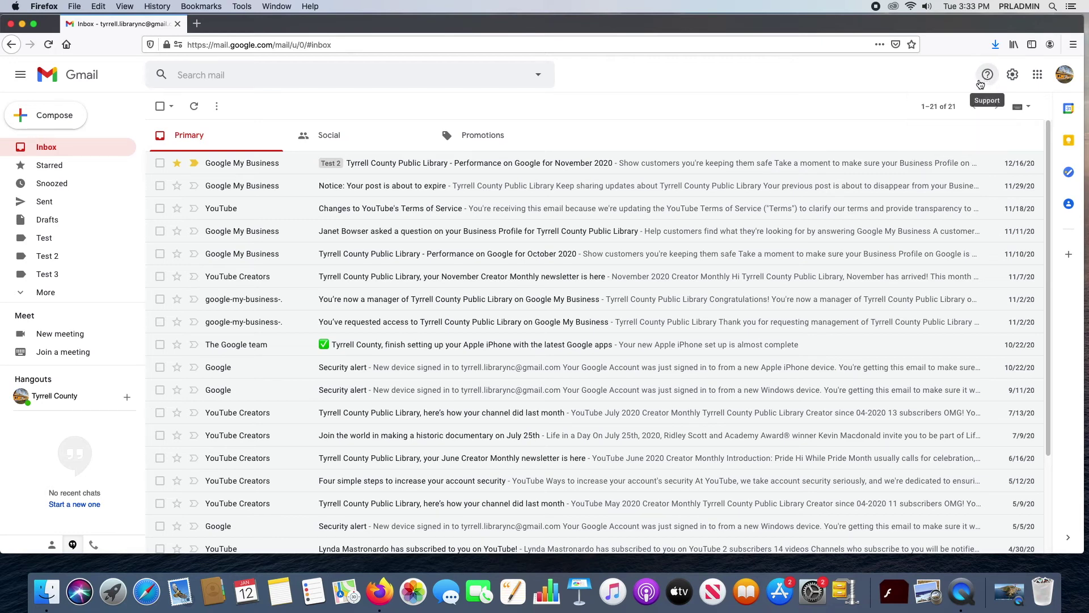
Step: Launch Google Drive from the Google apps grid in a new tab and switch to it
left_click(1038, 79)
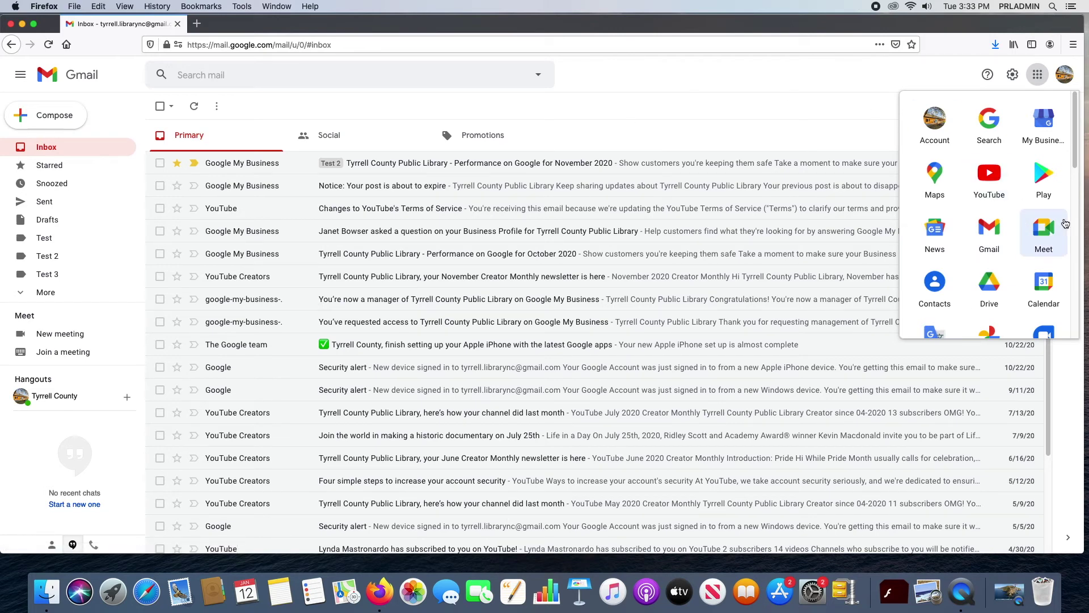
scroll(1012, 303, "down", 1)
scroll(1012, 303, "down", 2)
right_click(997, 231)
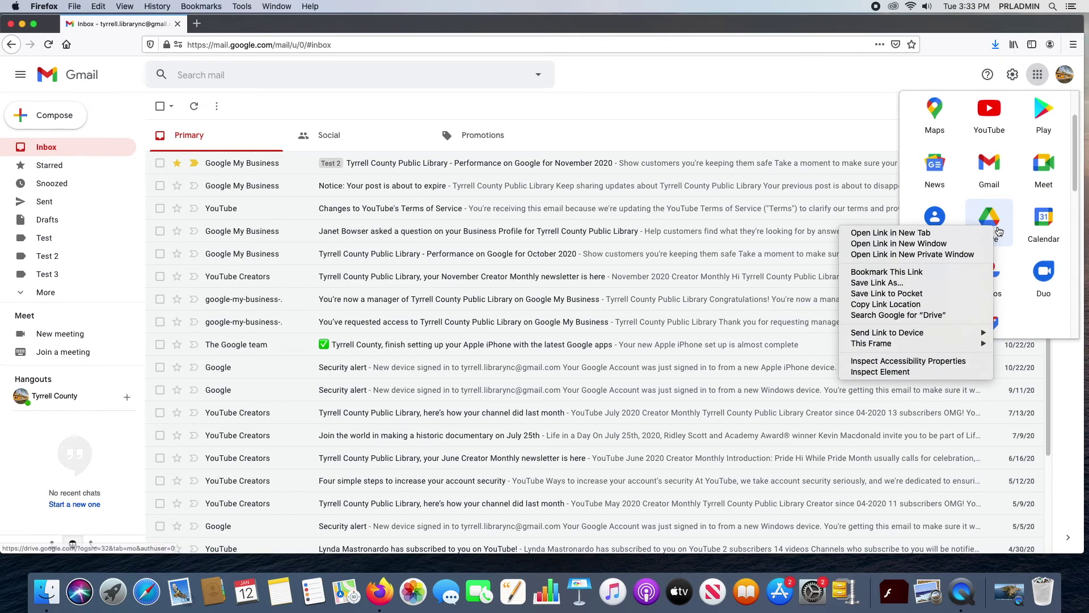
left_click(913, 234)
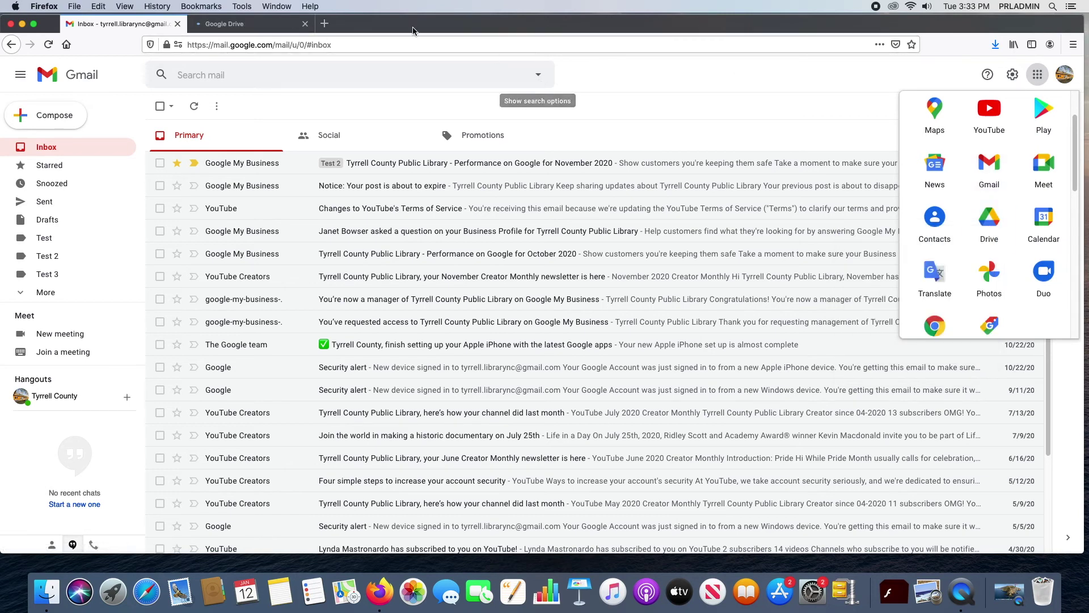
left_click(245, 23)
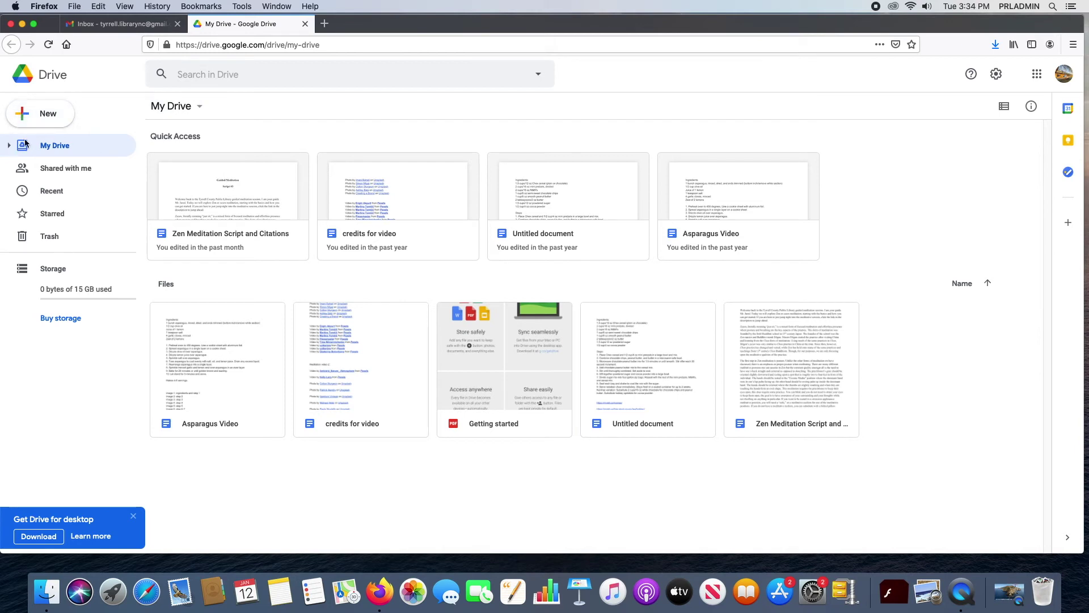
Step: Look at Drive's New menu options, dismiss them, and close the Google Drive tab
left_click(25, 113)
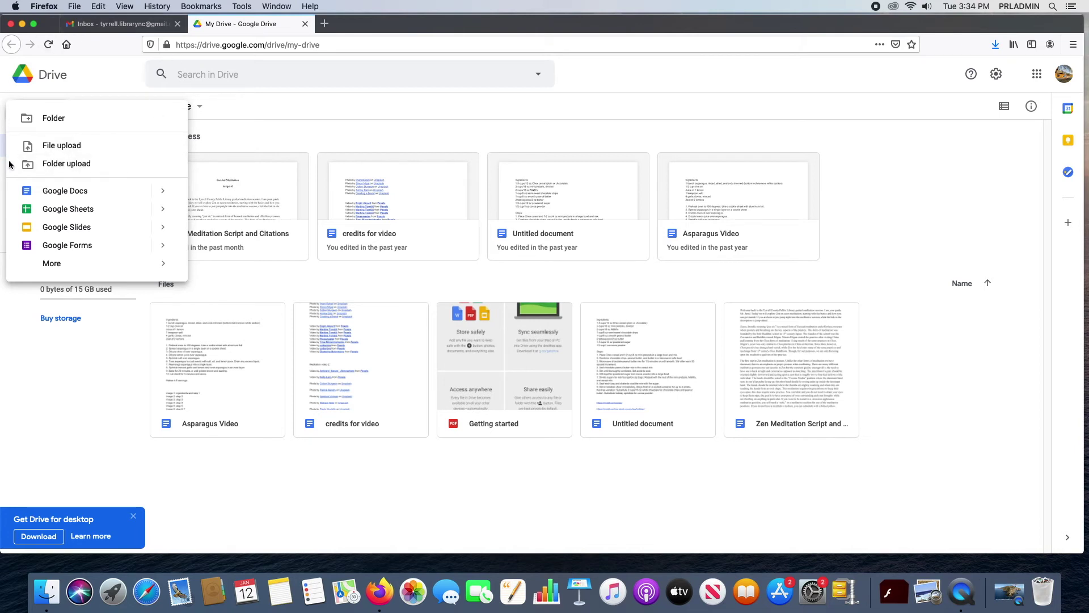
left_click(98, 75)
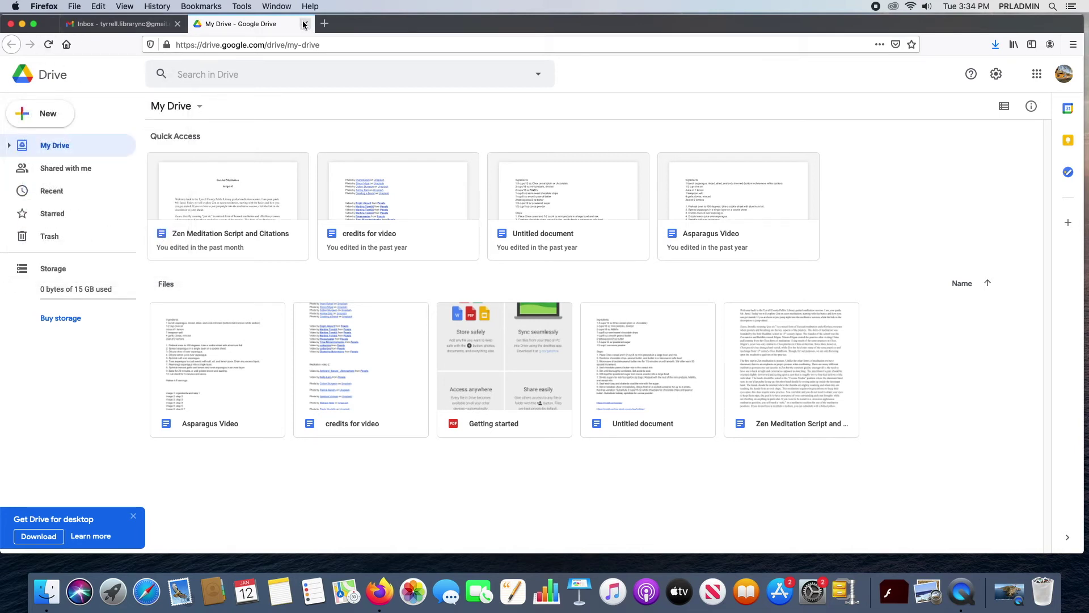
left_click(303, 24)
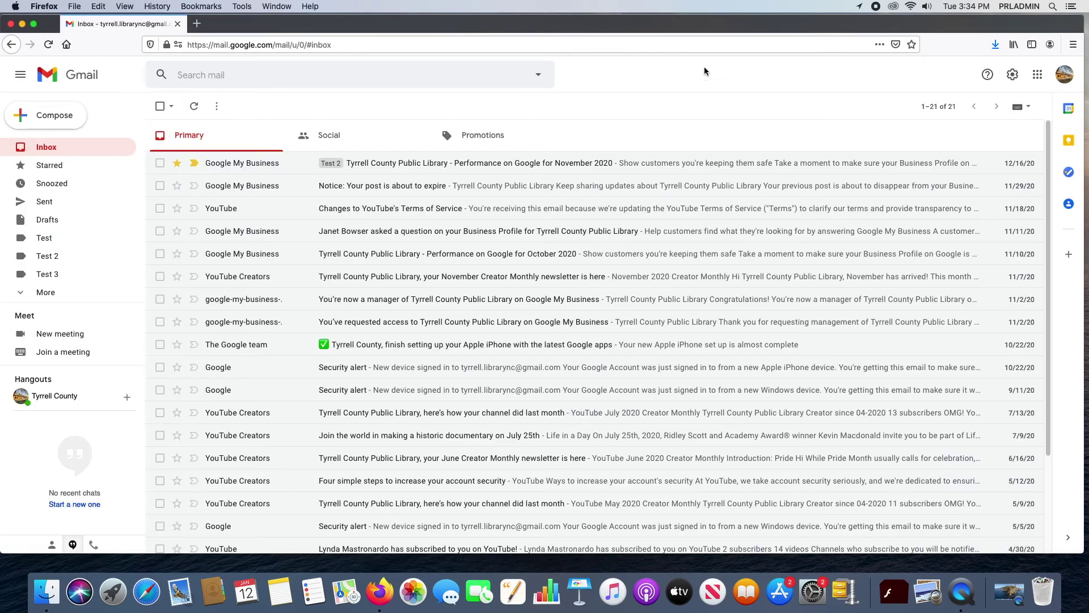
Step: Browse and close the Google apps list, then choose Manage your Google Account from the avatar menu
left_click(1038, 74)
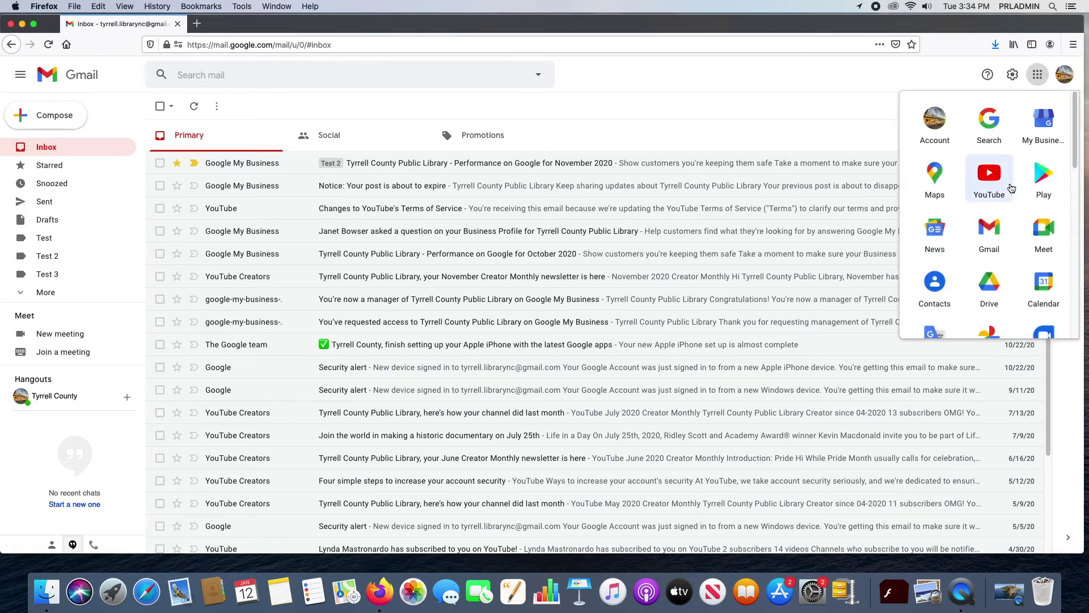
scroll(1023, 213, "down", 5)
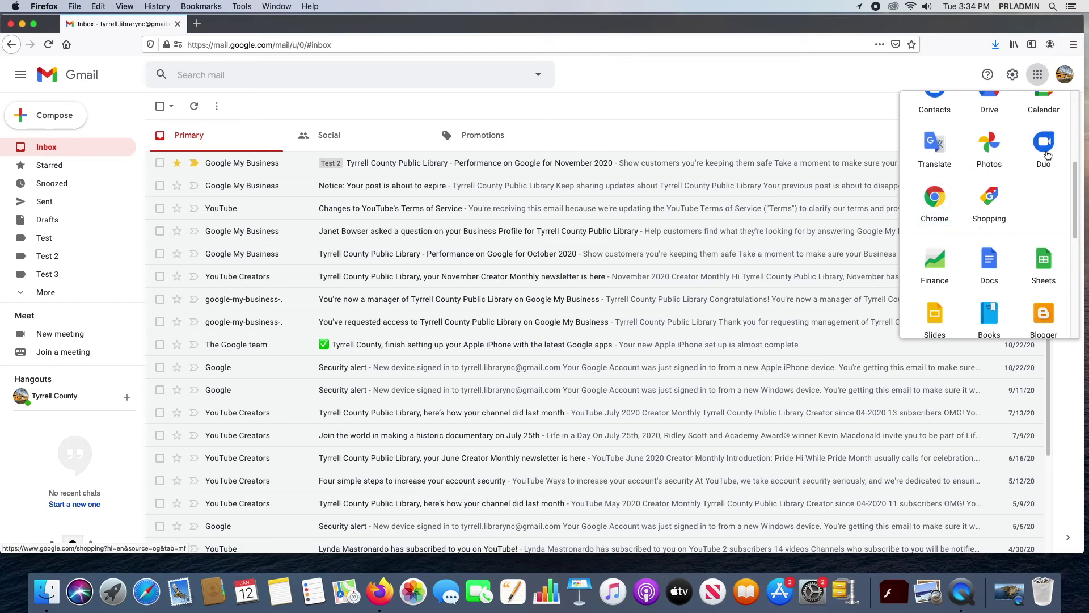
scroll(987, 184, "down", 5)
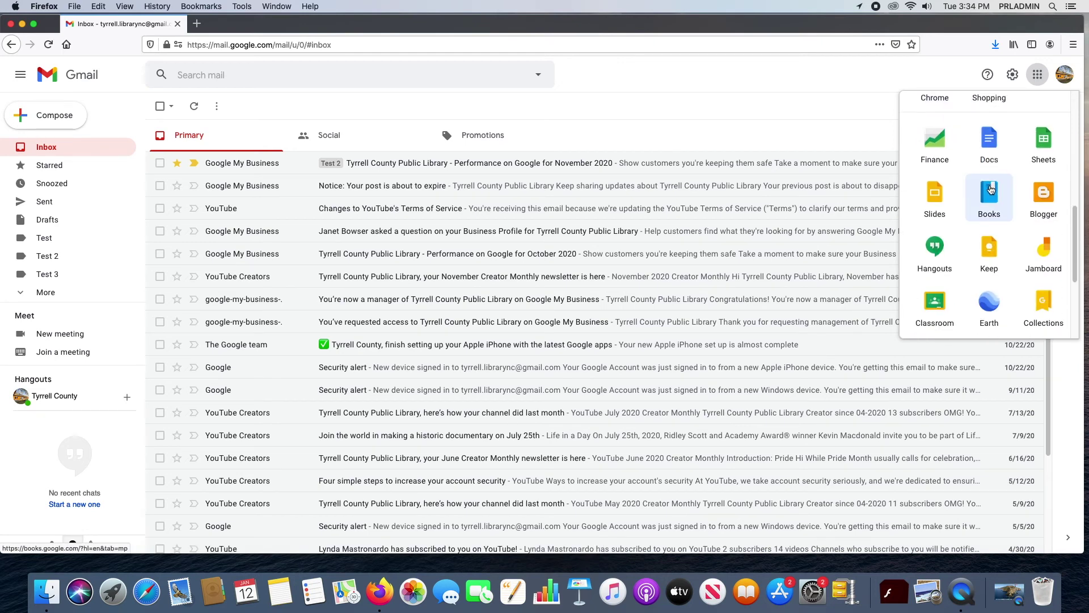
scroll(992, 186, "up", 4)
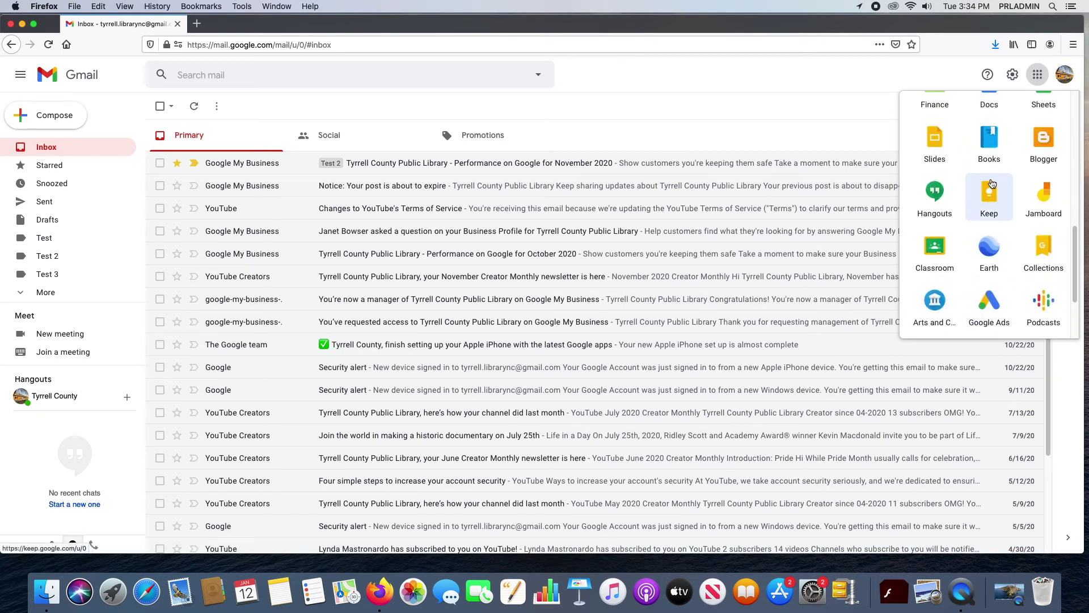
scroll(992, 186, "up", 5)
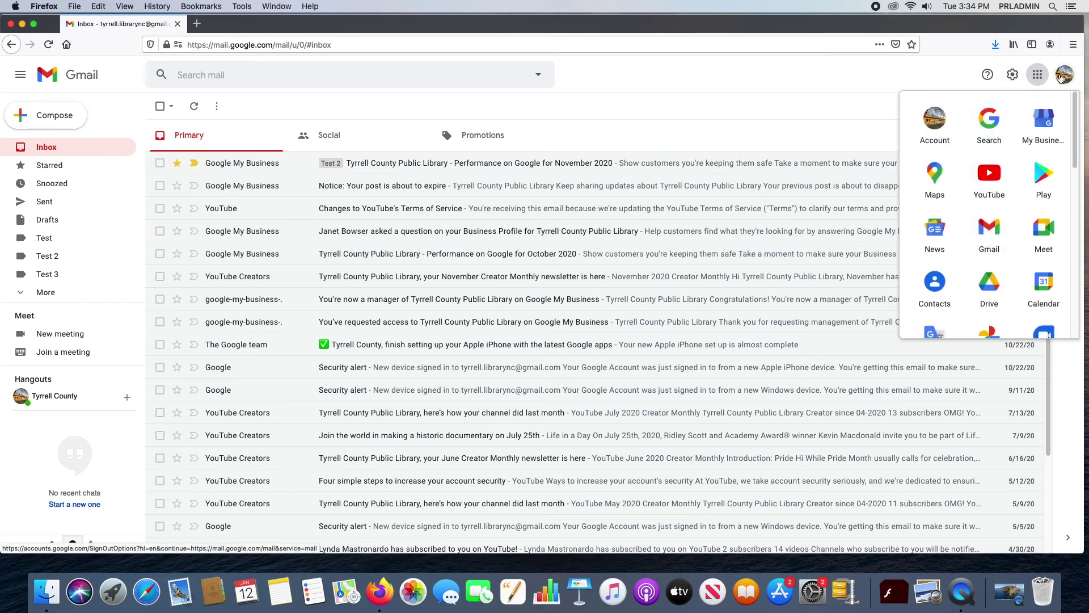
left_click(1042, 74)
left_click(920, 113)
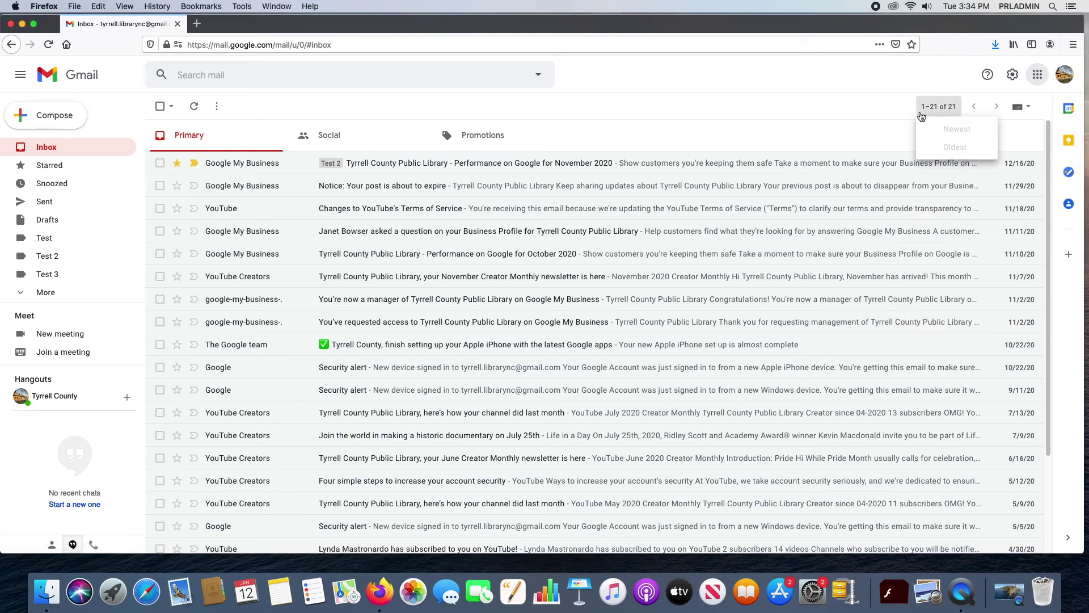
left_click(1066, 77)
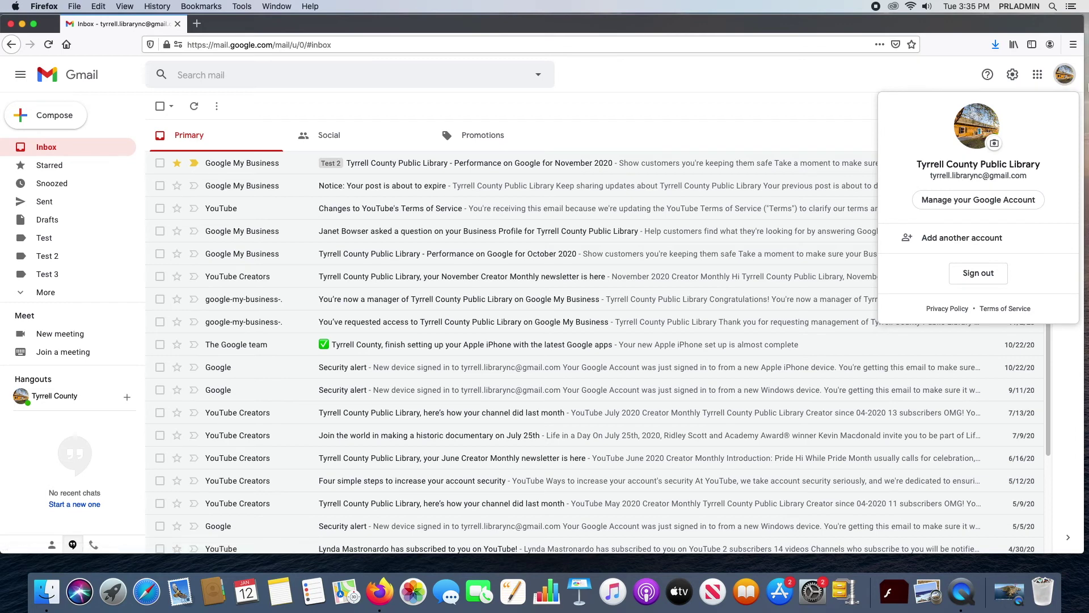
left_click(990, 203)
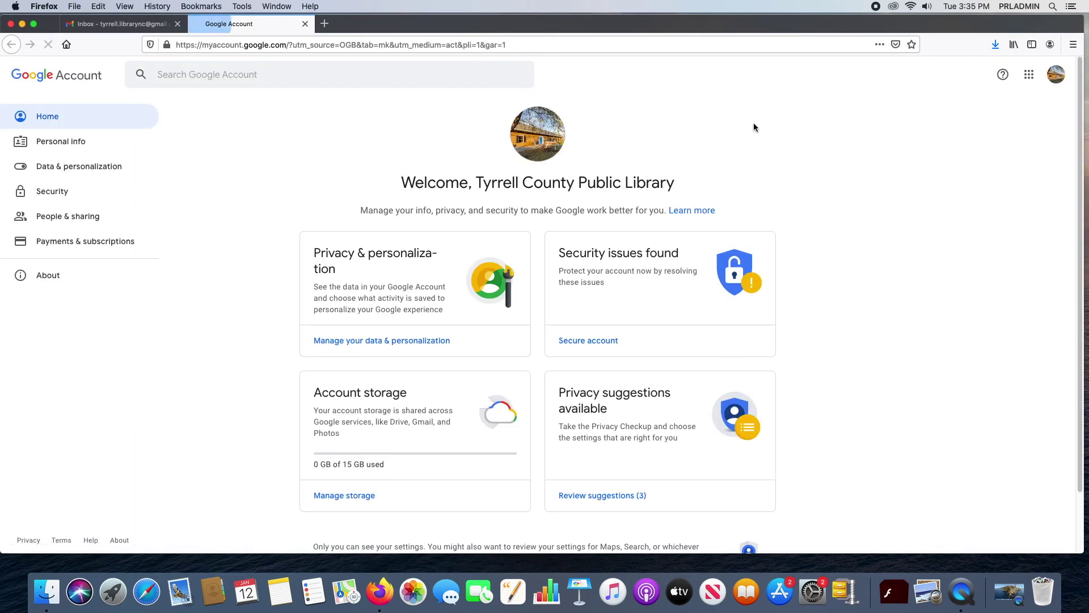
left_click(390, 342)
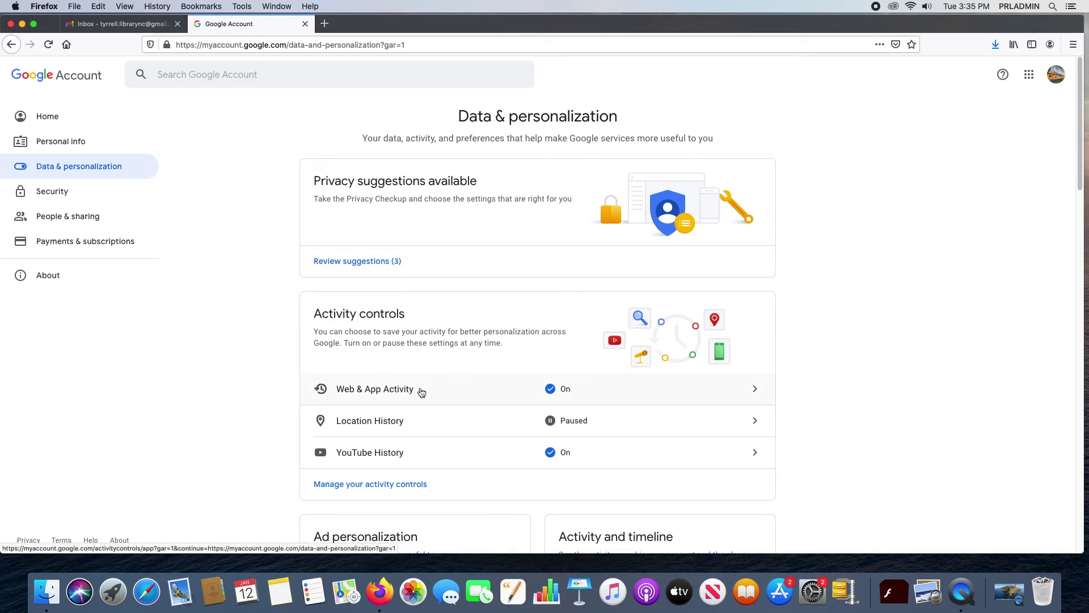
scroll(409, 392, "down", 2)
left_click(12, 44)
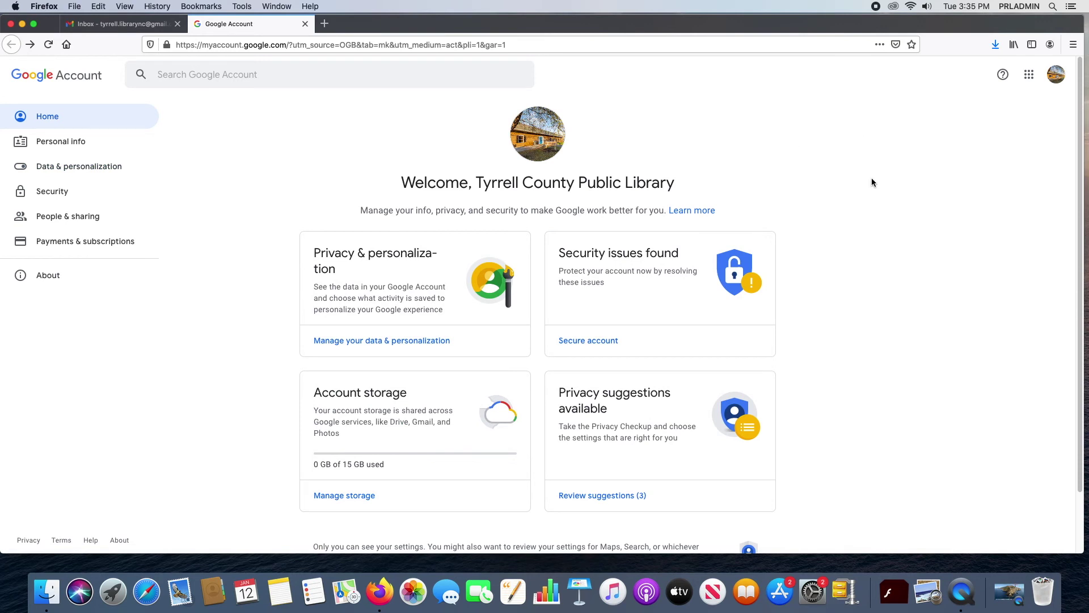
left_click(1062, 81)
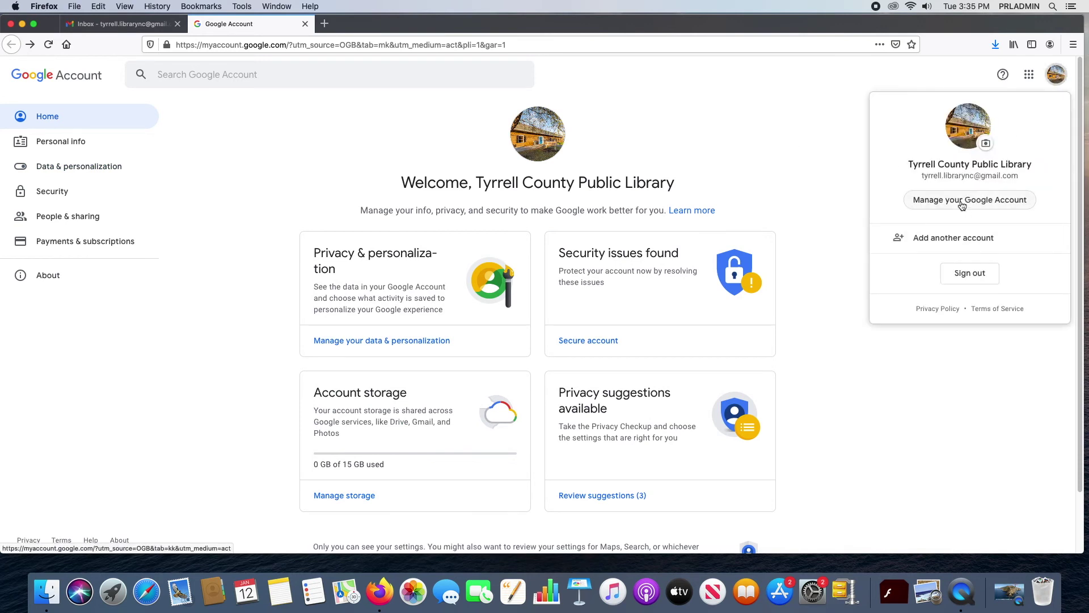
left_click(771, 134)
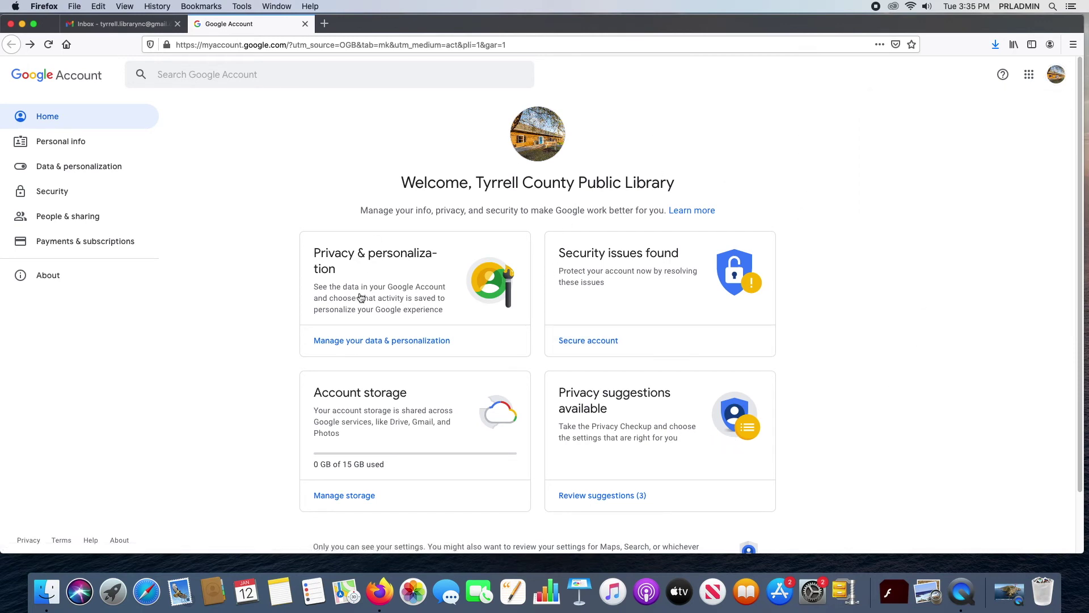
left_click(358, 341)
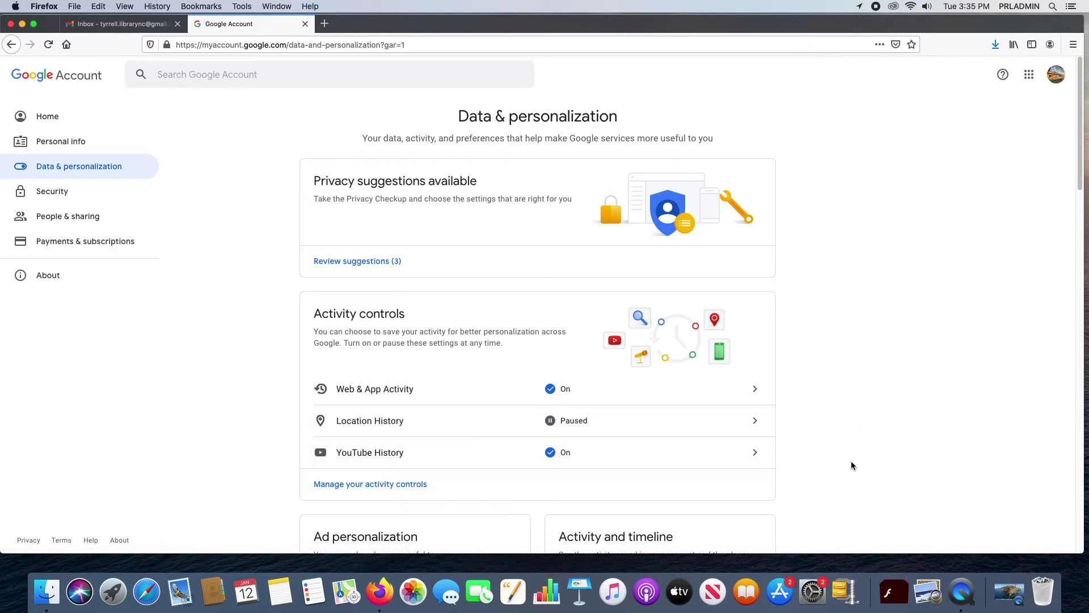
scroll(825, 457, "down", 3)
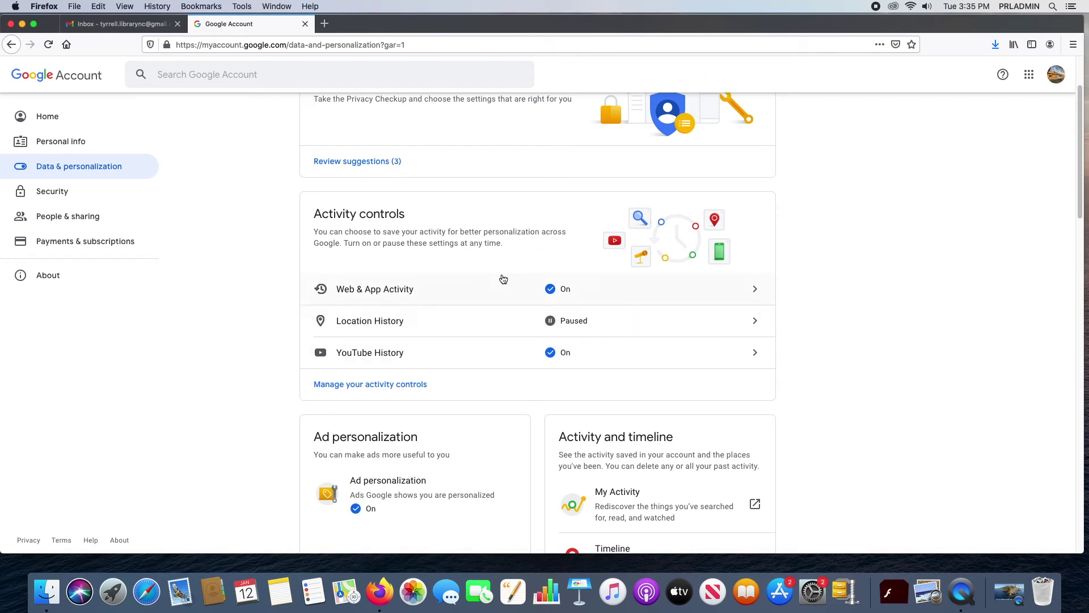
scroll(709, 369, "down", 1)
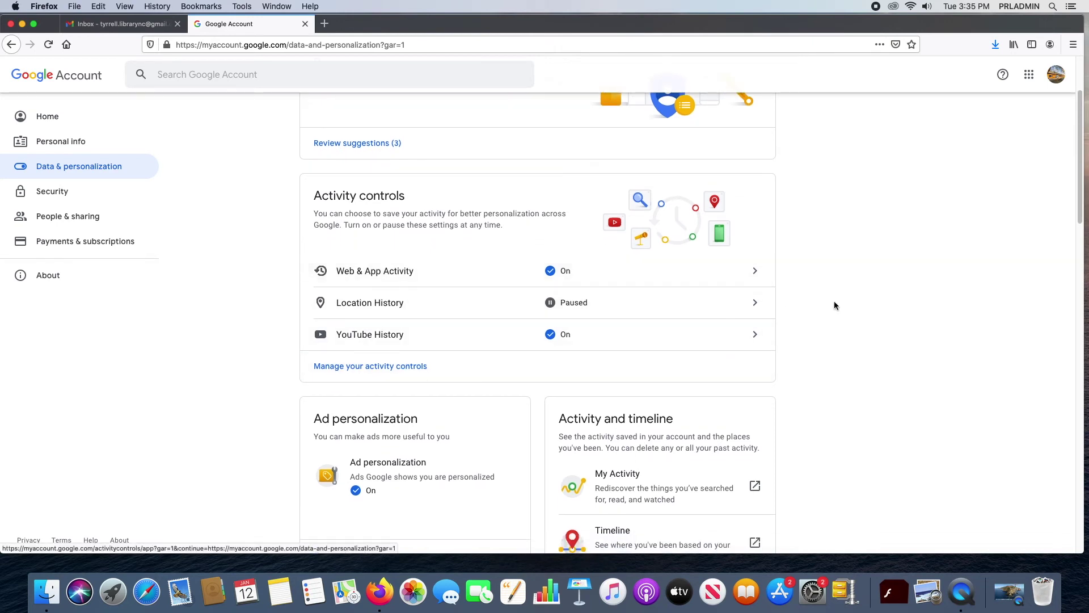
scroll(876, 343, "down", 5)
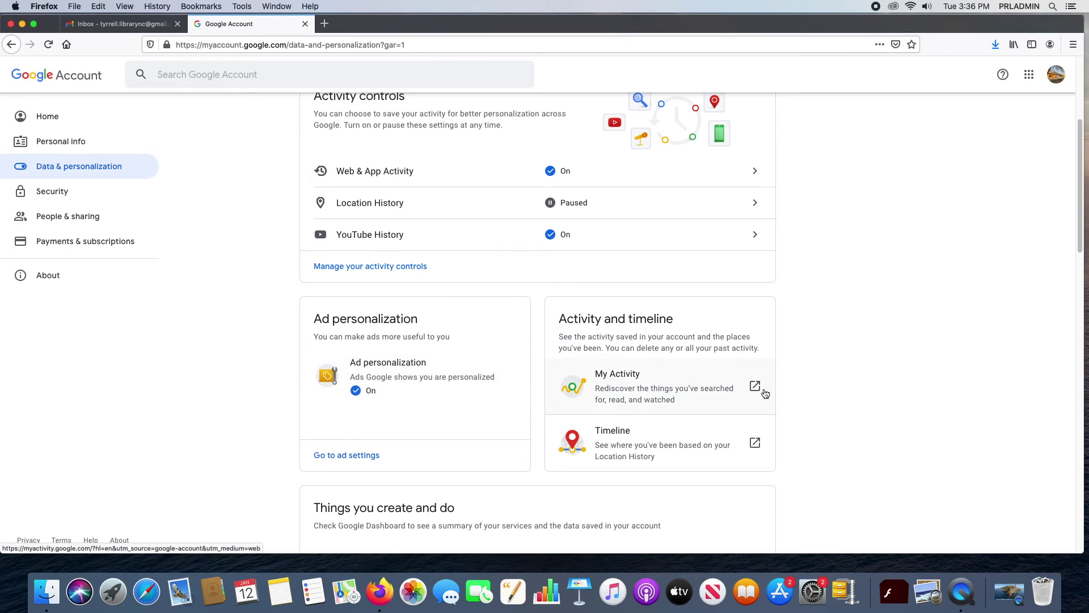
scroll(914, 437, "down", 5)
scroll(911, 430, "down", 10)
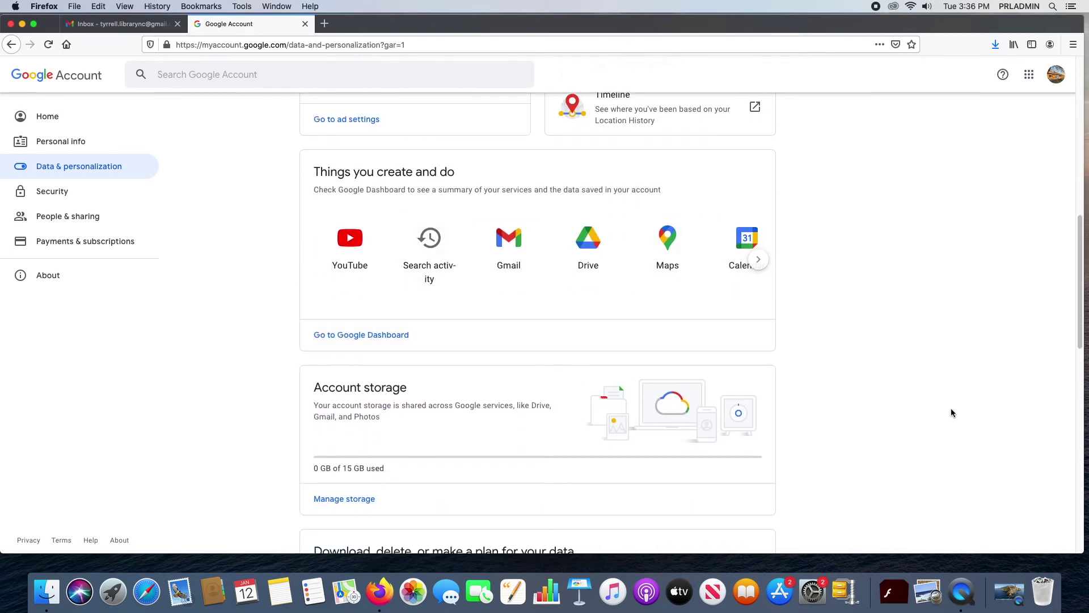
scroll(952, 412, "down", 5)
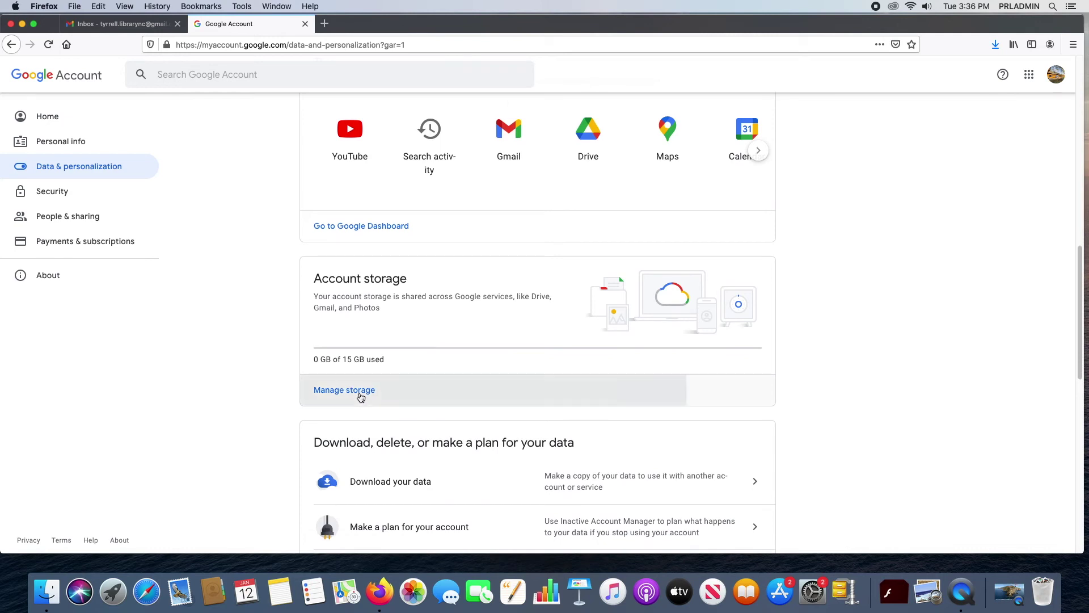
Step: Review Google One storage (0 GB of 15 GB used) and plans from $1.99/month, then go back
left_click(360, 392)
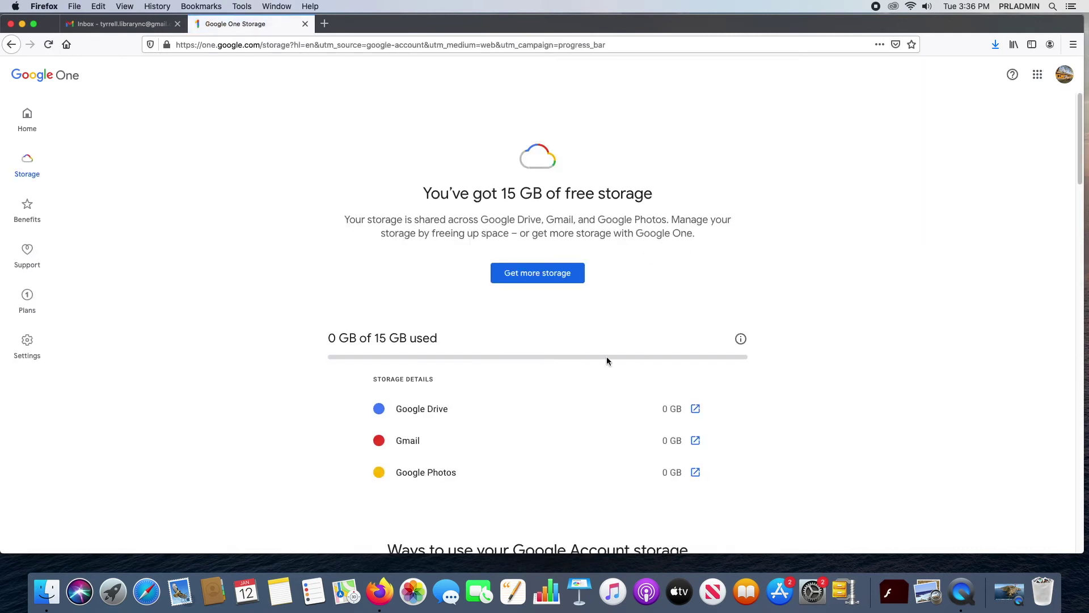
scroll(730, 419, "down", 12)
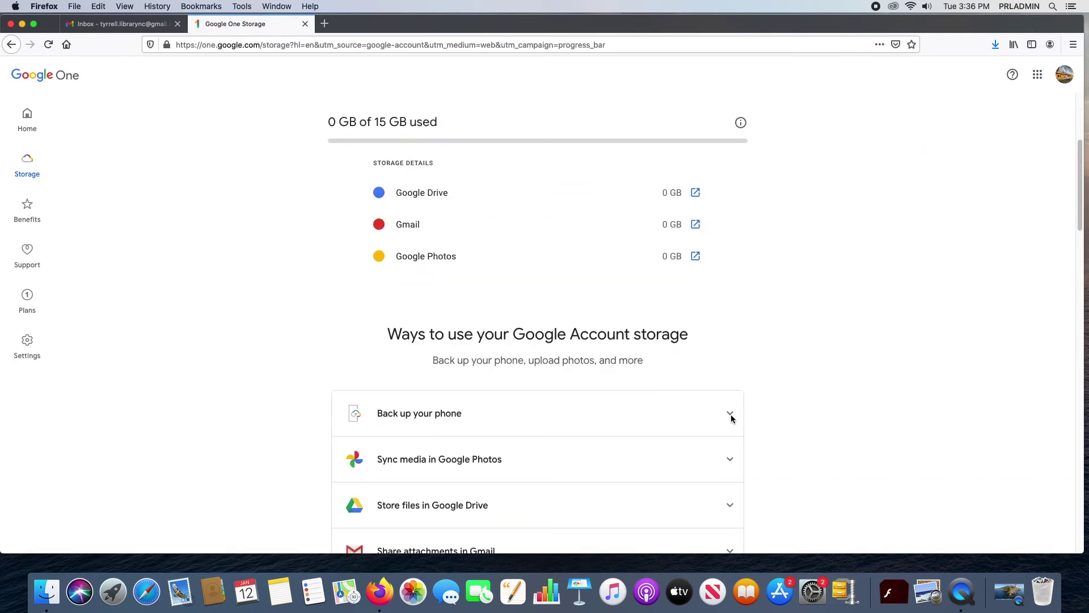
scroll(785, 406, "down", 1)
scroll(811, 418, "up", 9)
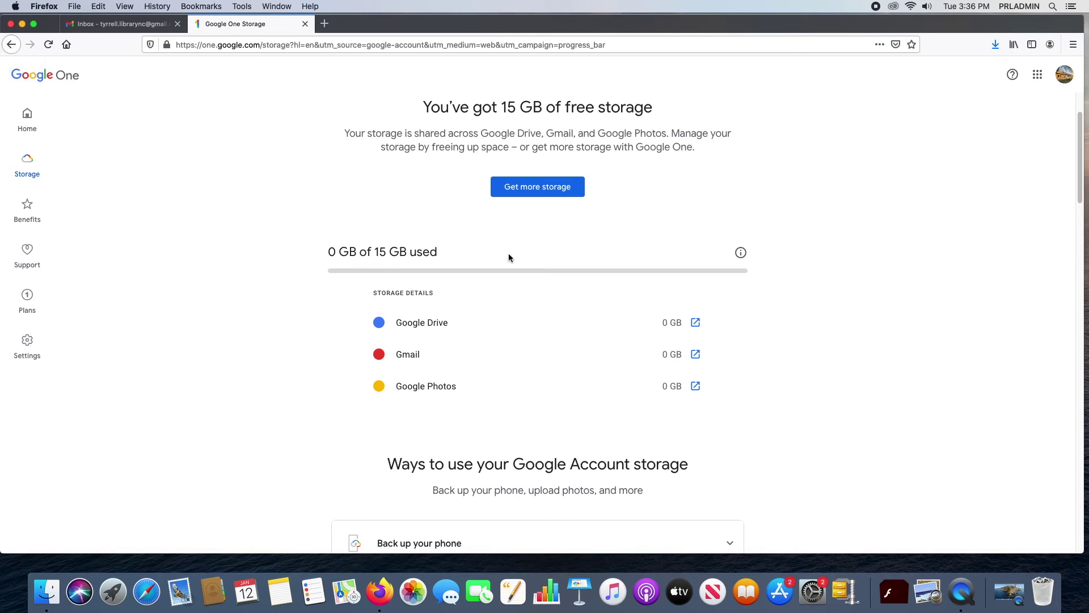
scroll(795, 331, "down", 5)
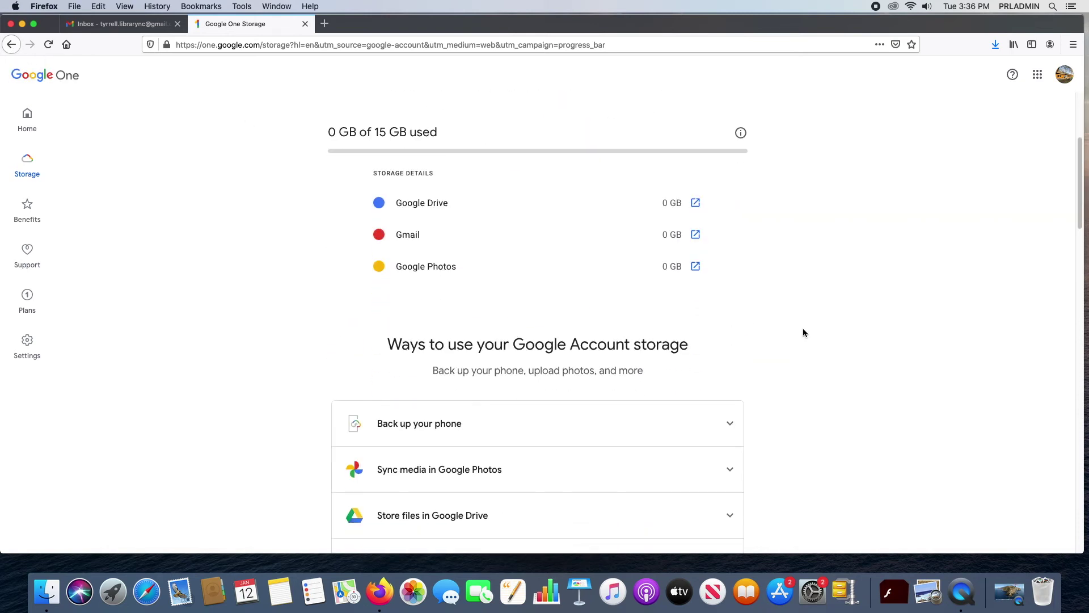
scroll(803, 332, "down", 2)
scroll(802, 334, "up", 6)
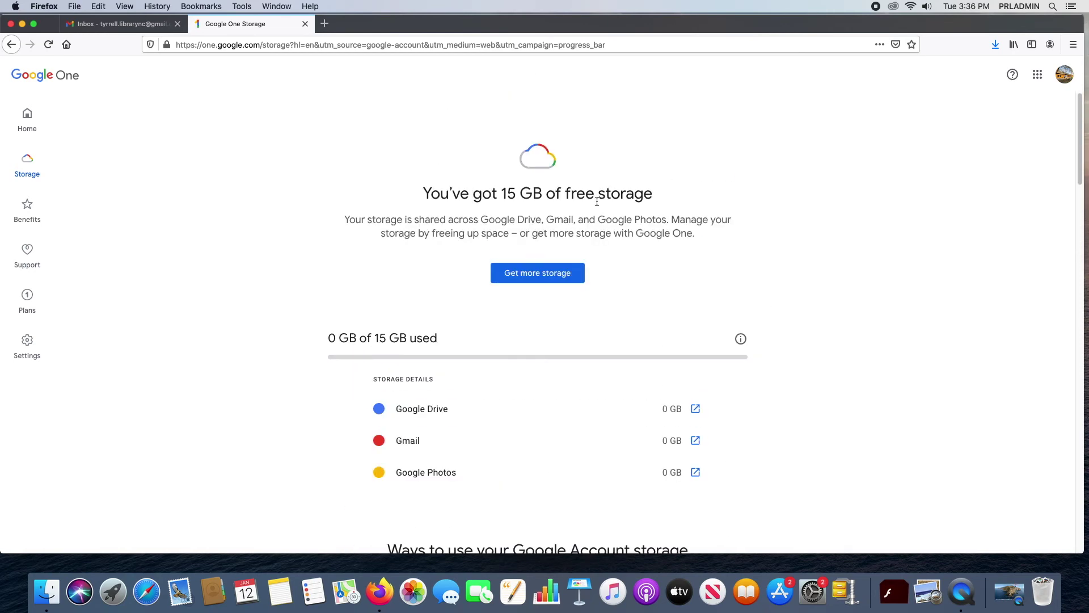
scroll(851, 300, "down", 10)
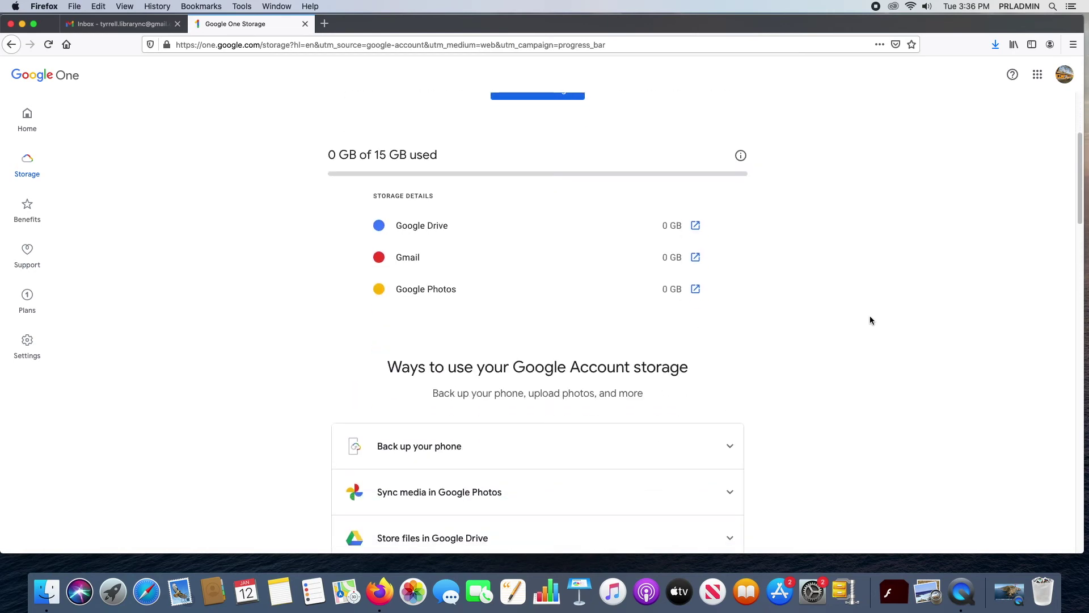
scroll(866, 307, "down", 4)
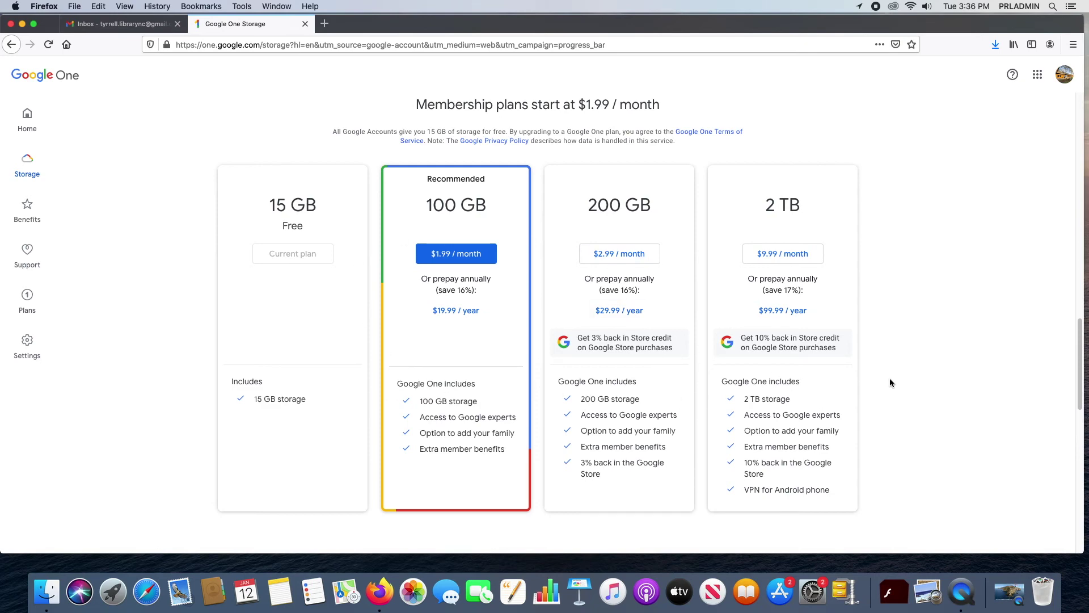
scroll(890, 384, "up", 15)
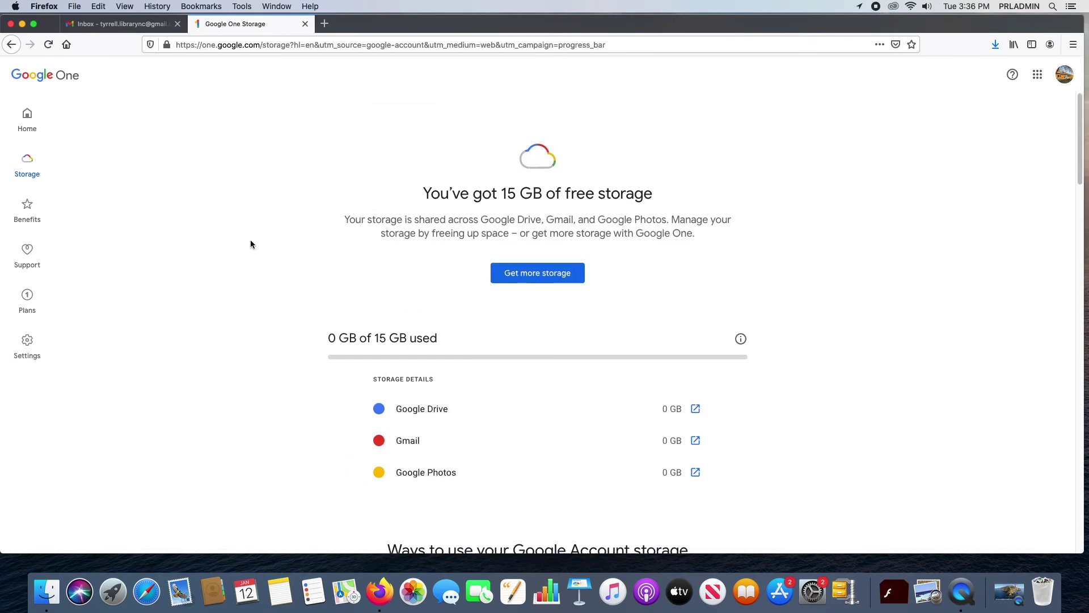
left_click(10, 45)
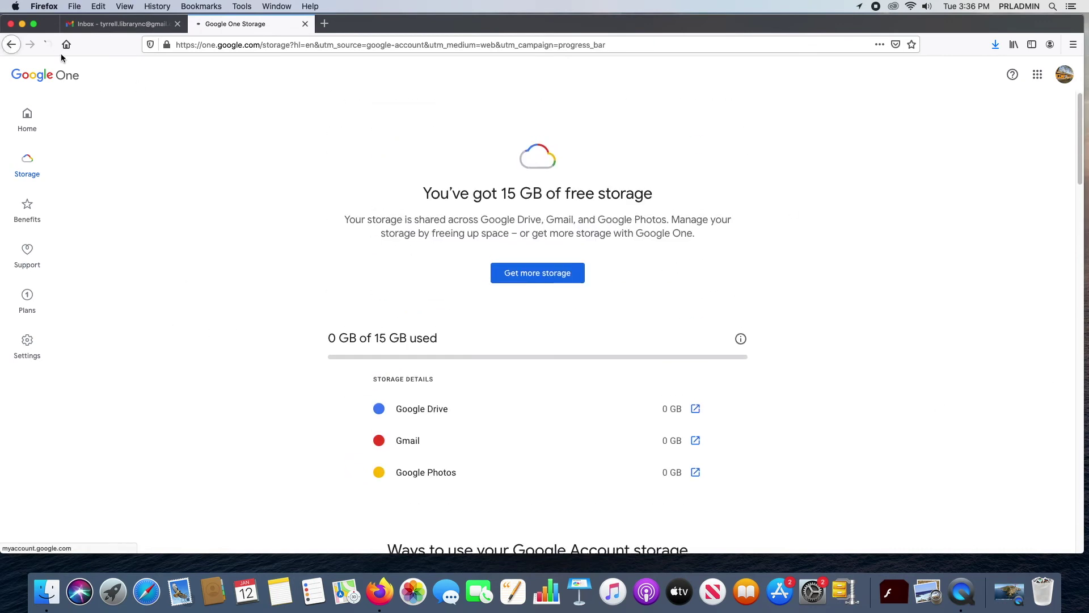
Step: Scroll through the Data & personalization page down to Business features and back to the top
scroll(928, 358, "down", 12)
scroll(929, 361, "down", 10)
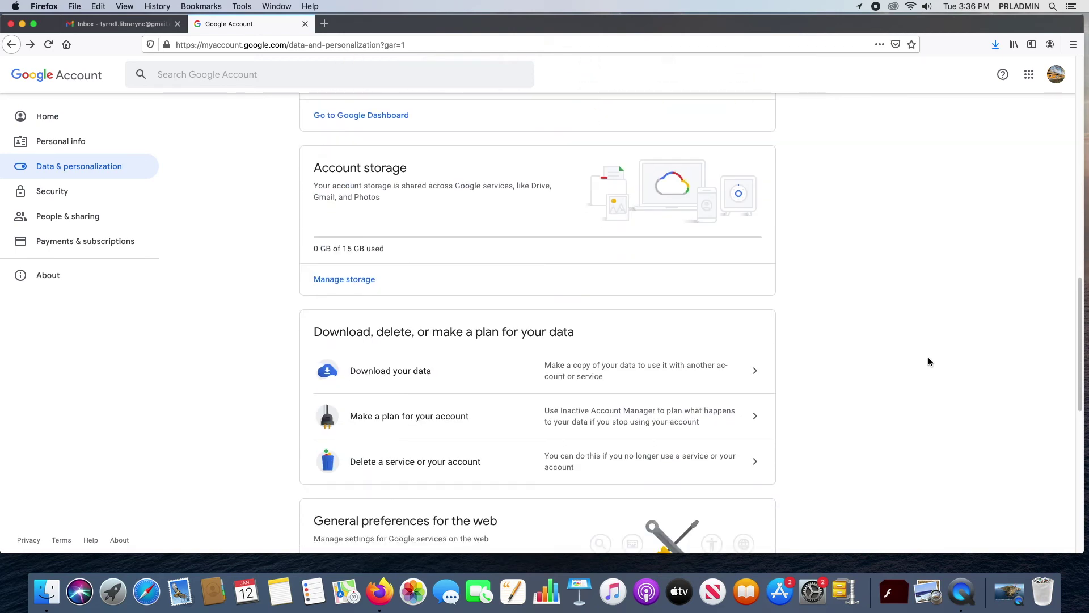
scroll(931, 359, "up", 3)
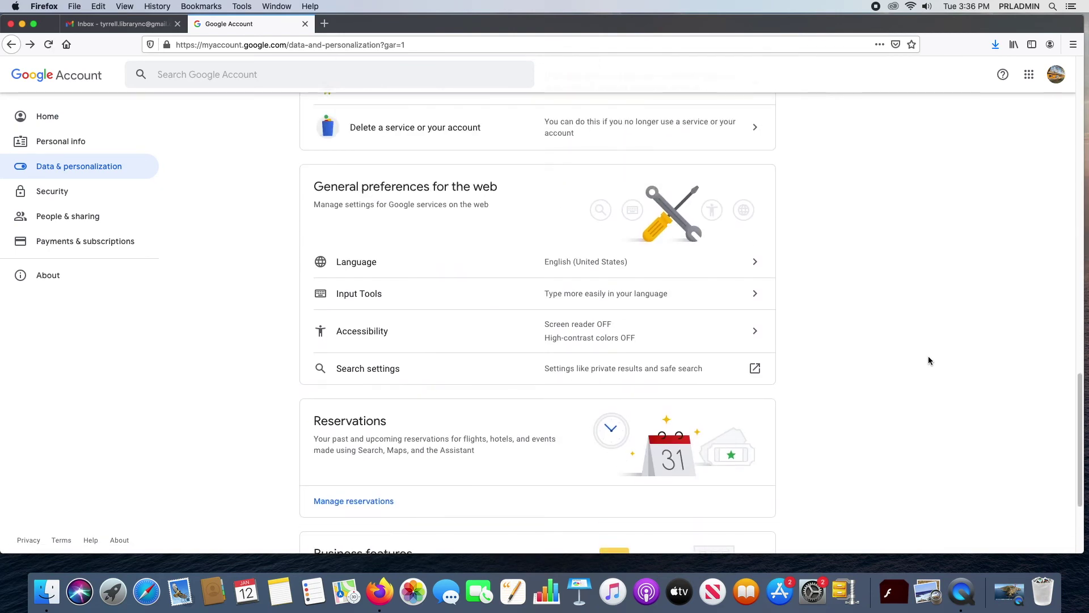
scroll(607, 285, "down", 1)
scroll(607, 285, "down", 1)
scroll(602, 273, "up", 3)
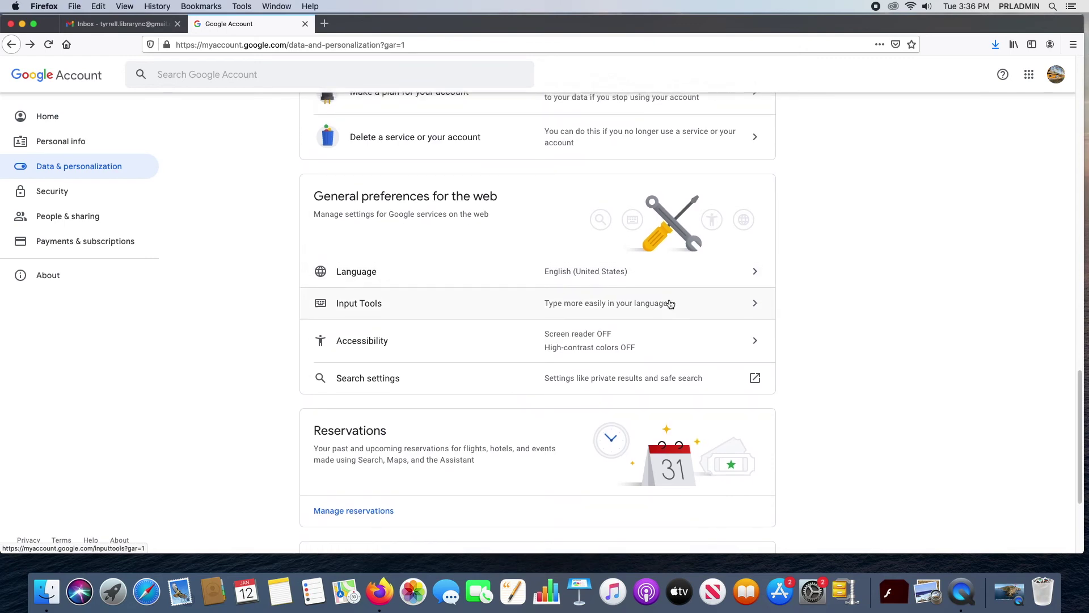
scroll(756, 315, "down", 5)
scroll(803, 353, "up", 1)
scroll(803, 352, "down", 1)
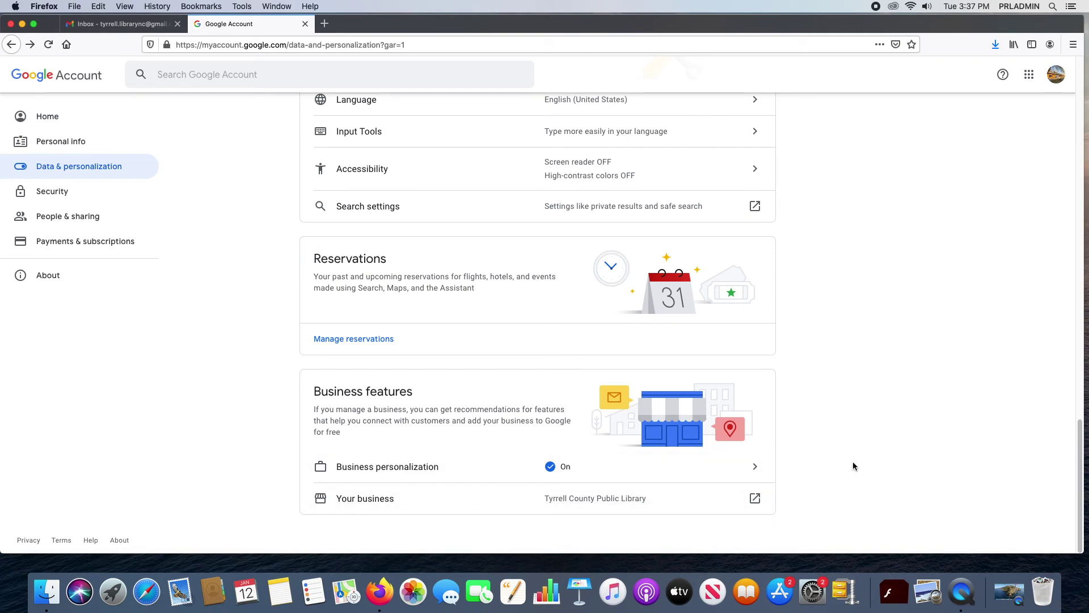
scroll(857, 438, "up", 10)
scroll(854, 435, "up", 3)
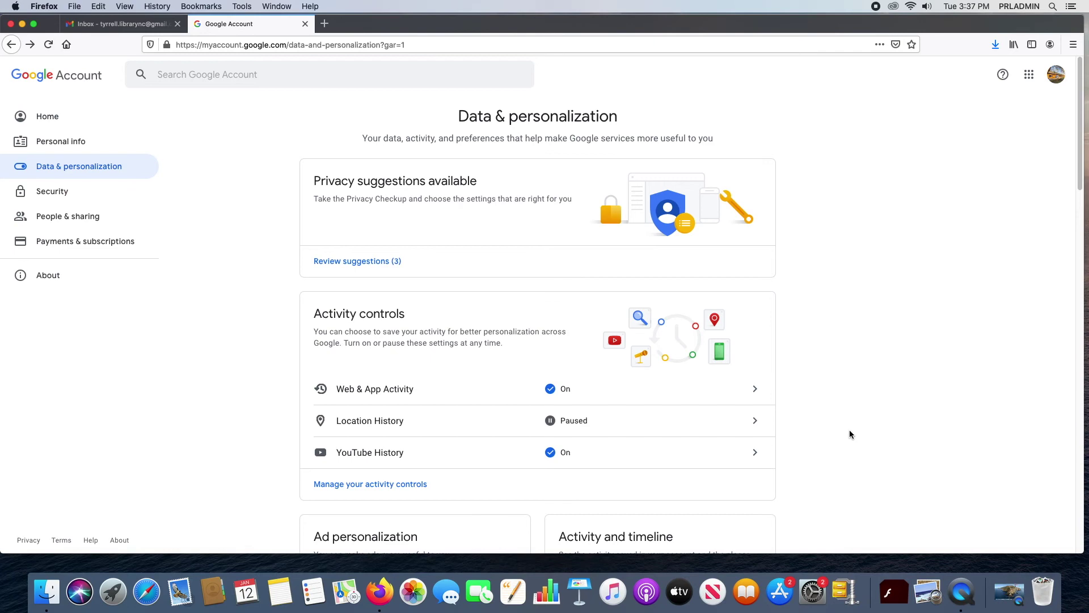
Step: Return to Google Account Home and choose Secure account on the Security issues found card
left_click(7, 46)
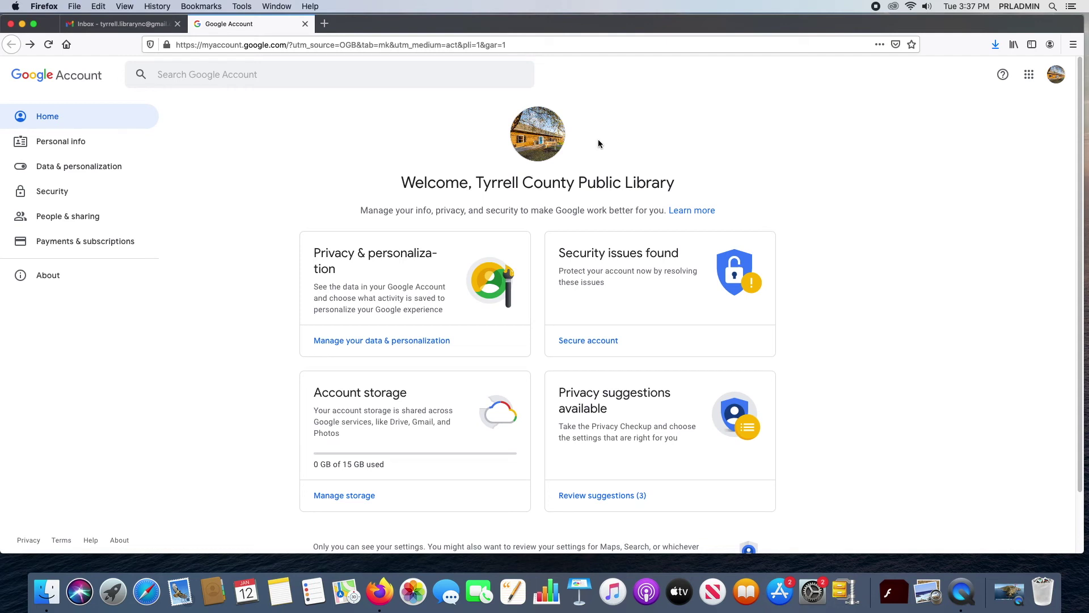
left_click(598, 340)
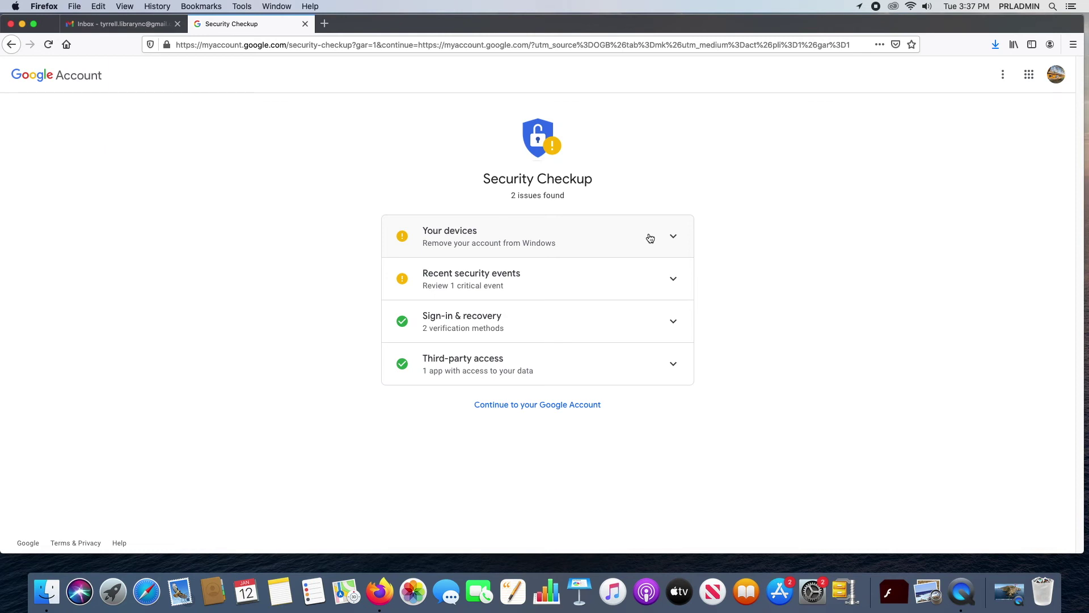
Step: Expand and collapse the Your devices issue in Security Checkup, then go back to Home
left_click(675, 238)
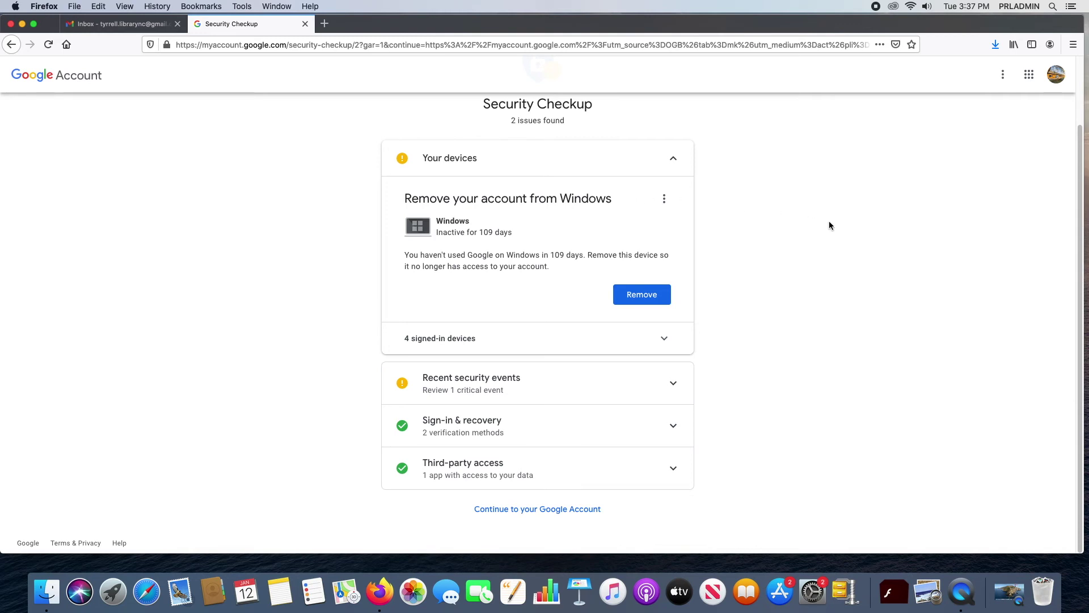
left_click(678, 163)
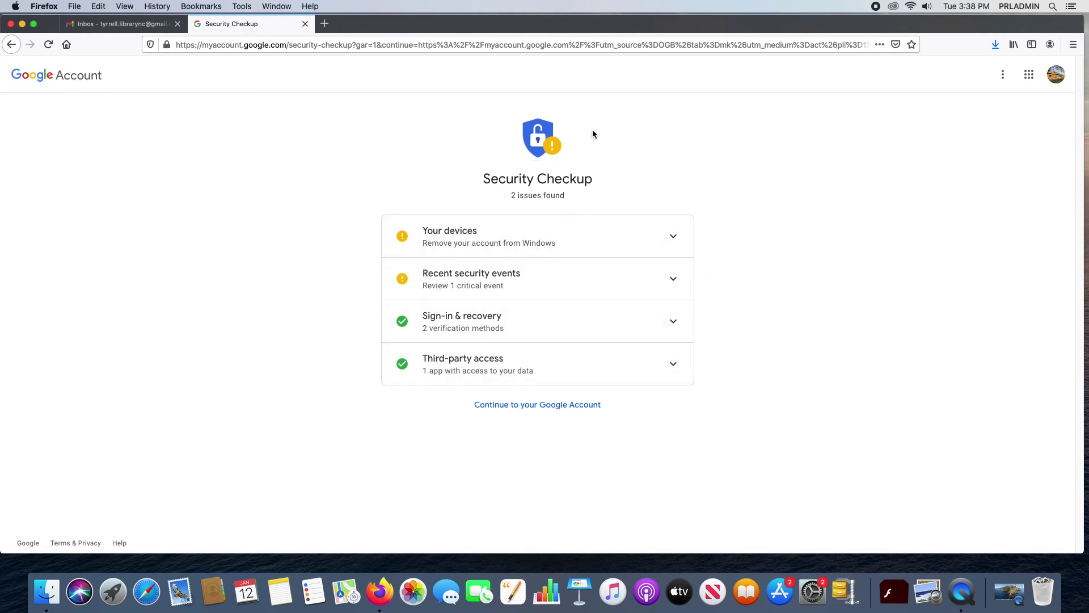
left_click(7, 47)
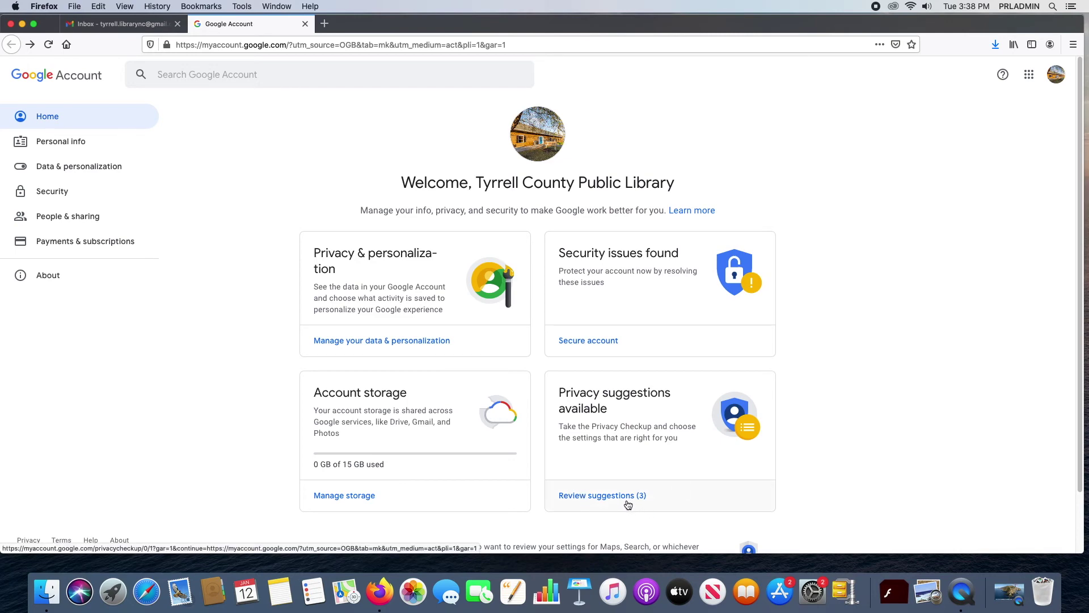
Step: Look through the 3 privacy suggestions in Privacy Checkup, then return to Home
left_click(601, 496)
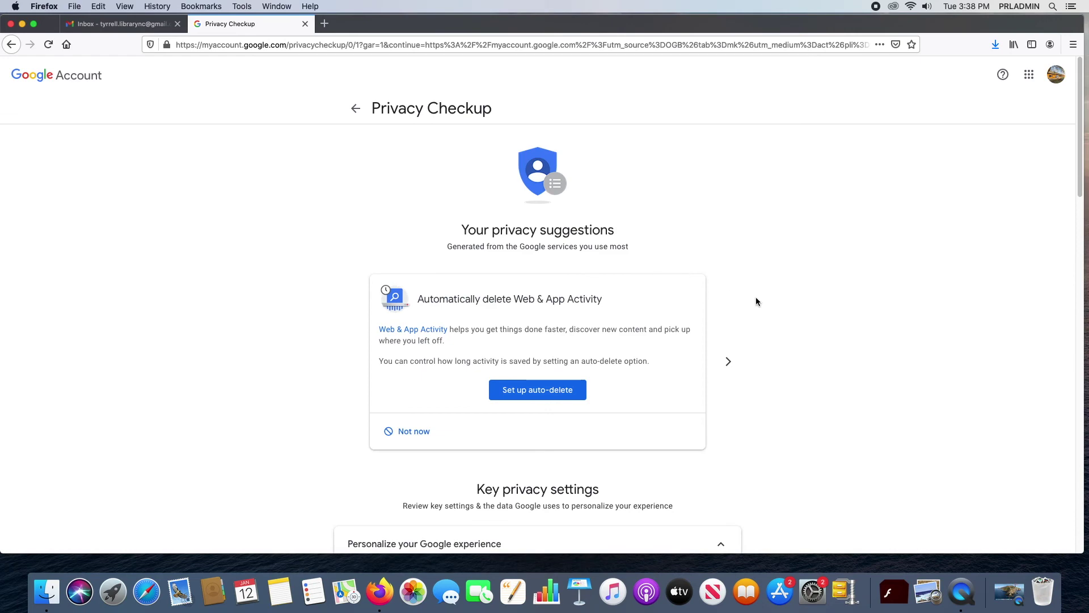
scroll(758, 293, "down", 1)
scroll(758, 292, "down", 10)
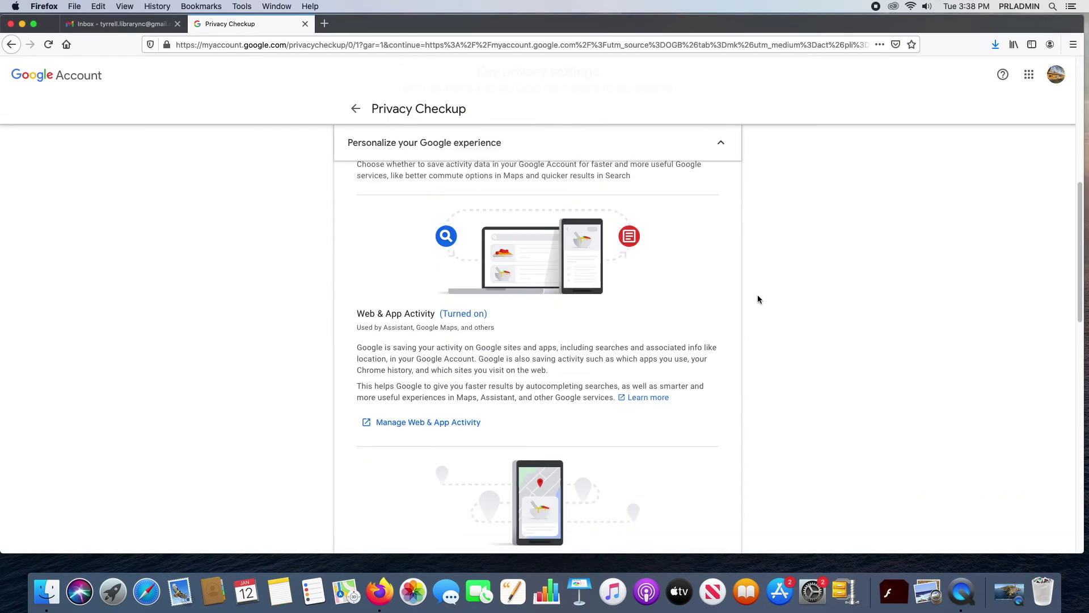
scroll(757, 297, "down", 12)
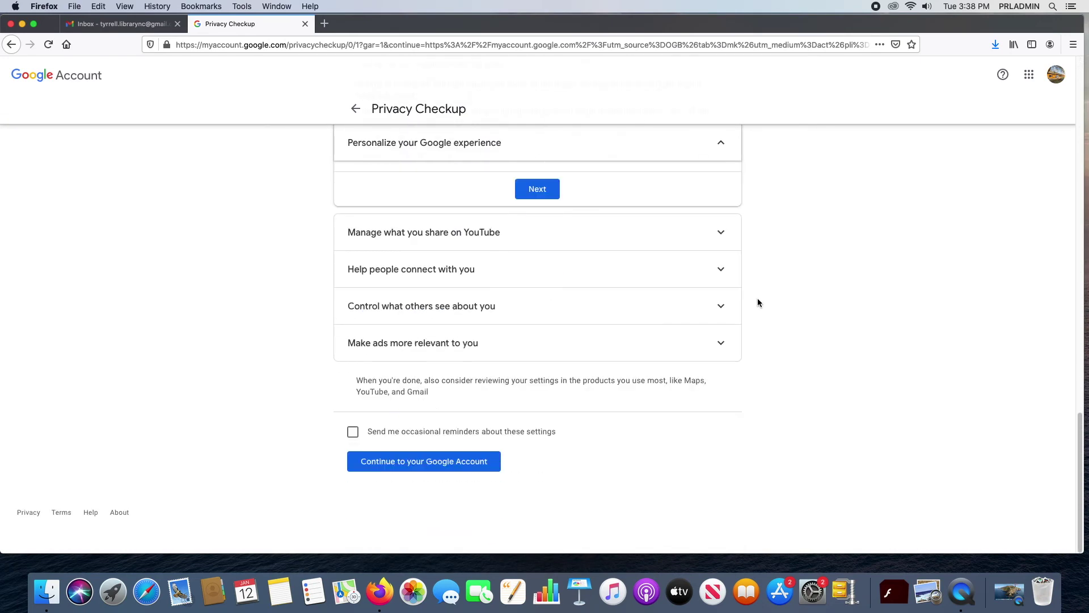
scroll(758, 297, "up", 5)
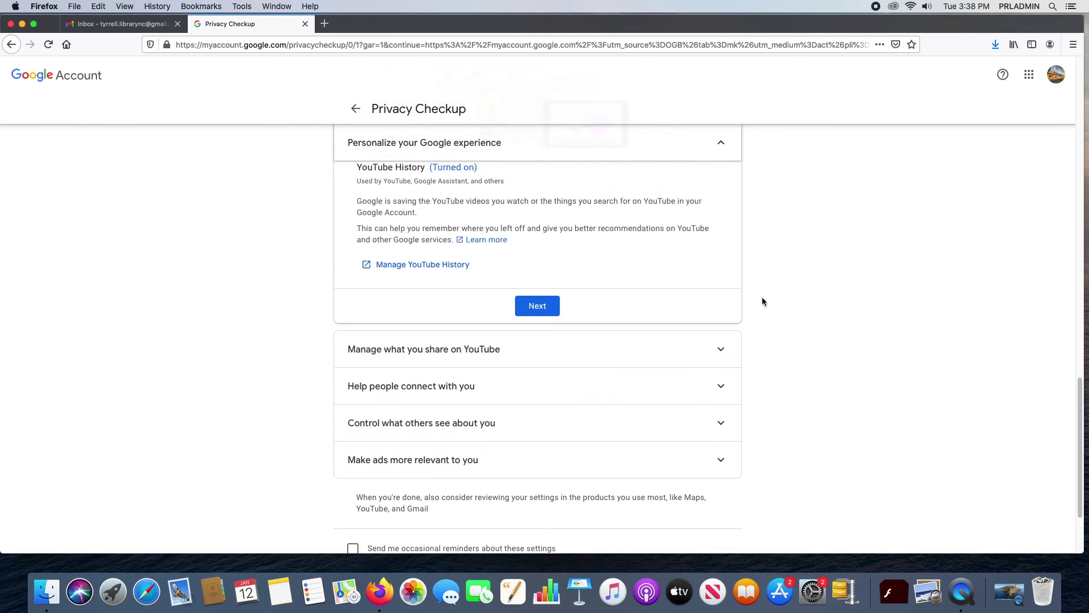
scroll(767, 293, "up", 15)
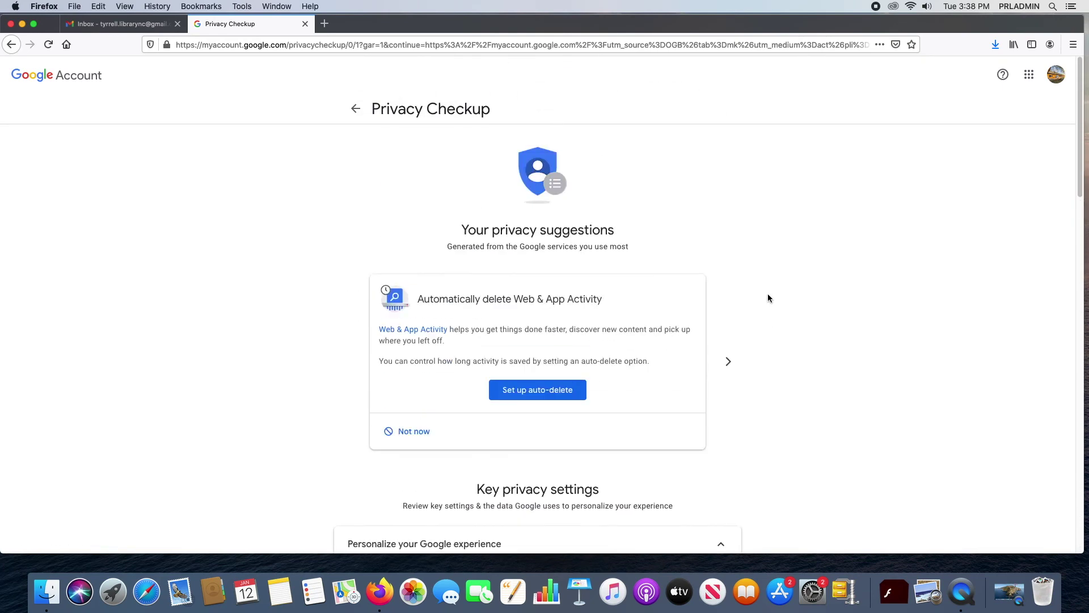
left_click(336, 109)
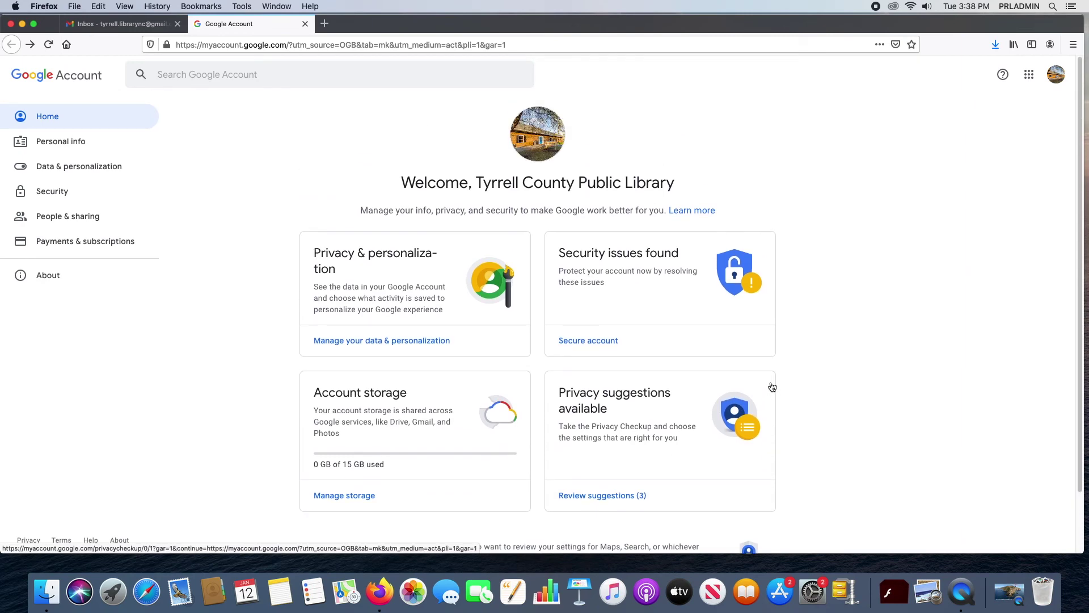
Step: In Personal info, change the gender to Rather not say
left_click(55, 138)
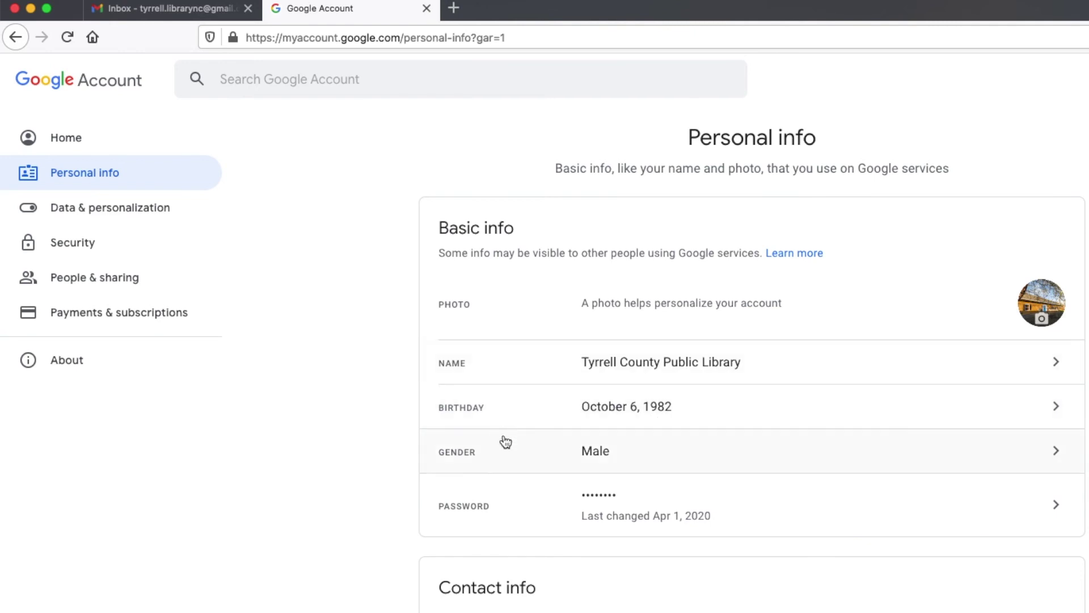
left_click(1056, 450)
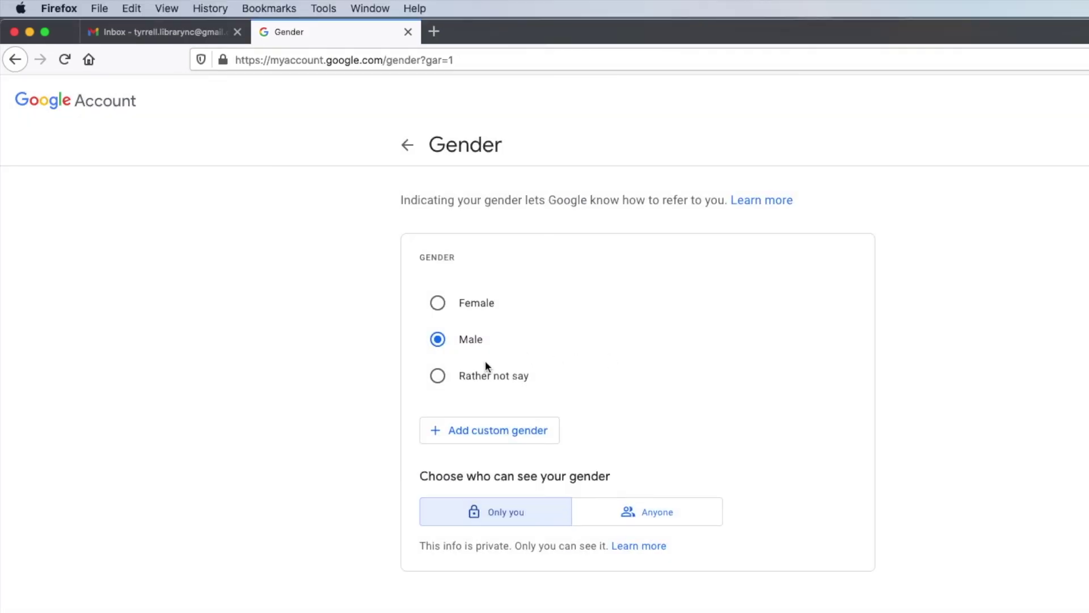
left_click(436, 376)
left_click(408, 145)
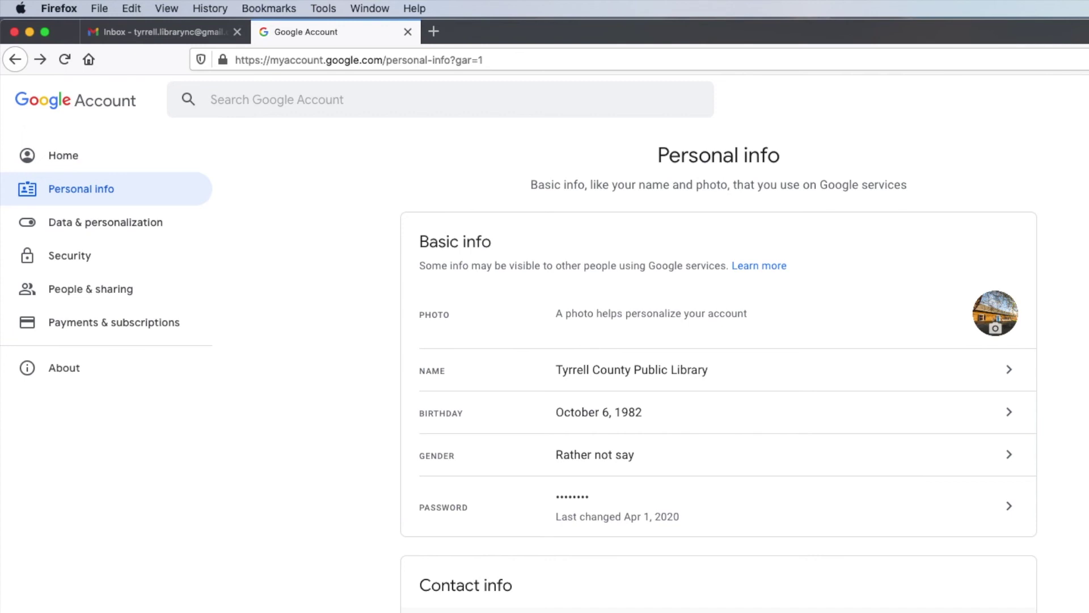
Step: Browse the Data & personalization sections from Home, then open the Security page
left_click(51, 160)
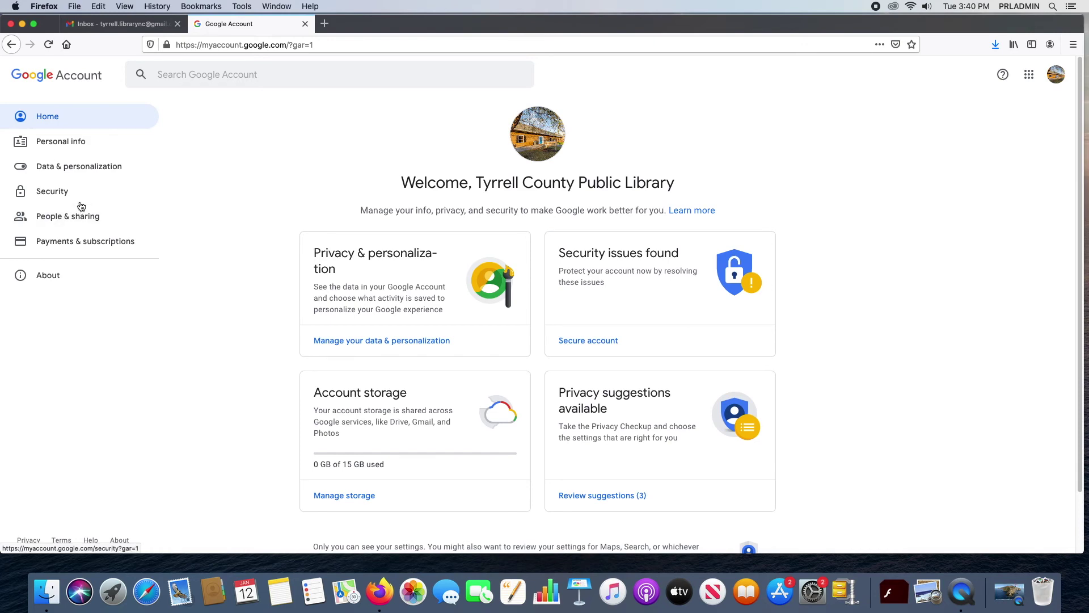
left_click(101, 171)
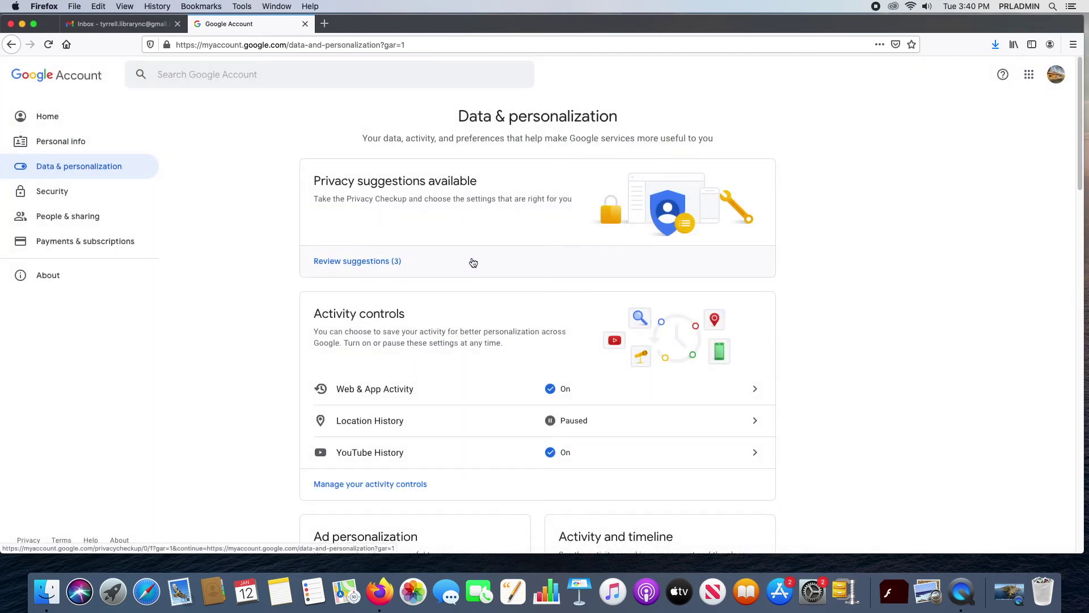
scroll(926, 362, "down", 3)
scroll(827, 376, "down", 5)
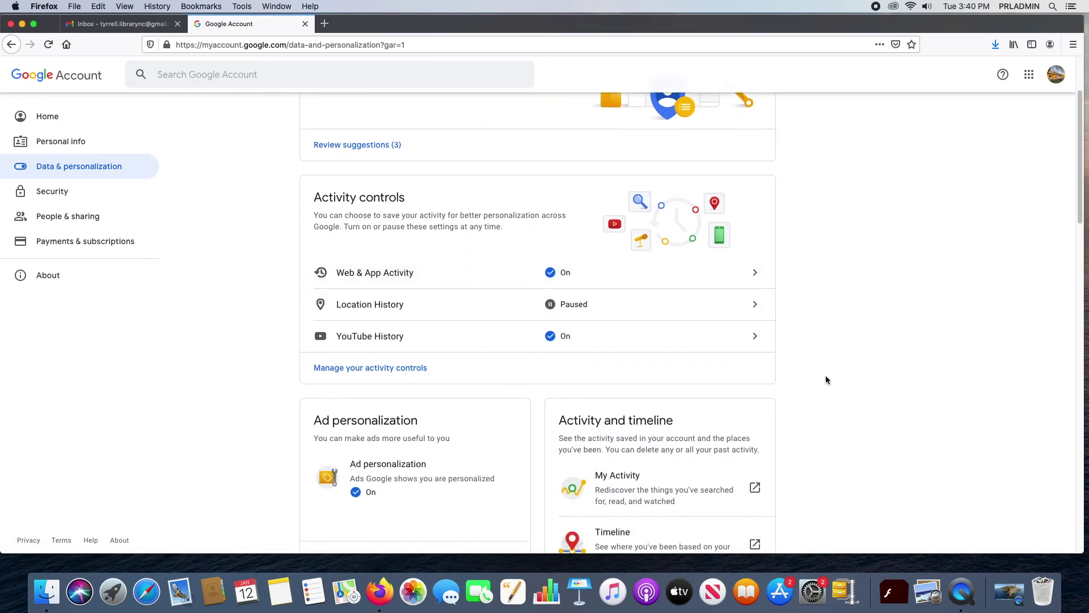
scroll(814, 340, "down", 7)
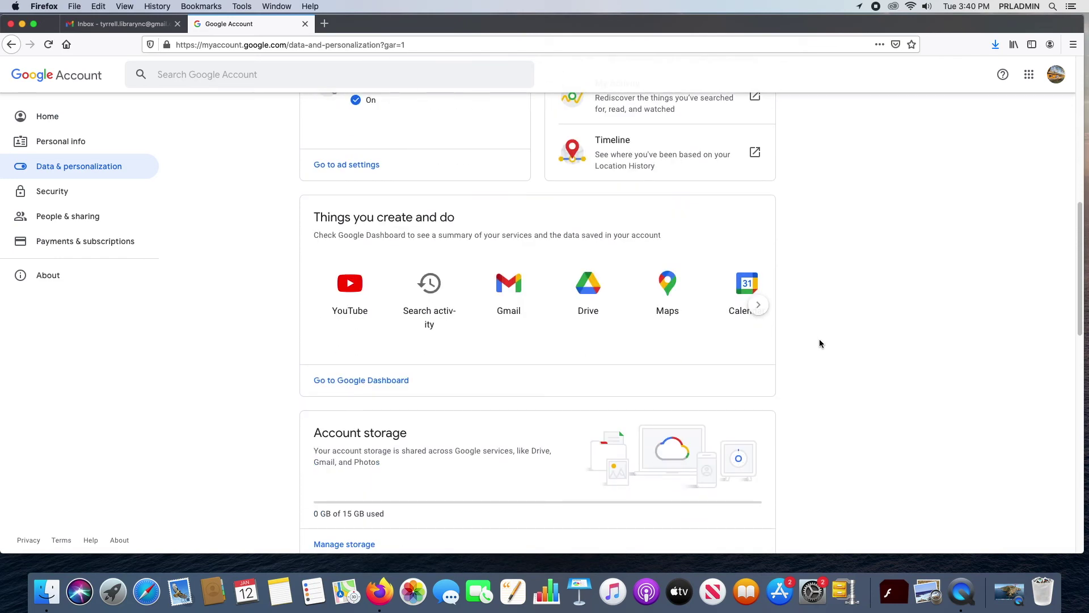
scroll(790, 336, "up", 6)
scroll(742, 304, "down", 14)
scroll(773, 337, "down", 11)
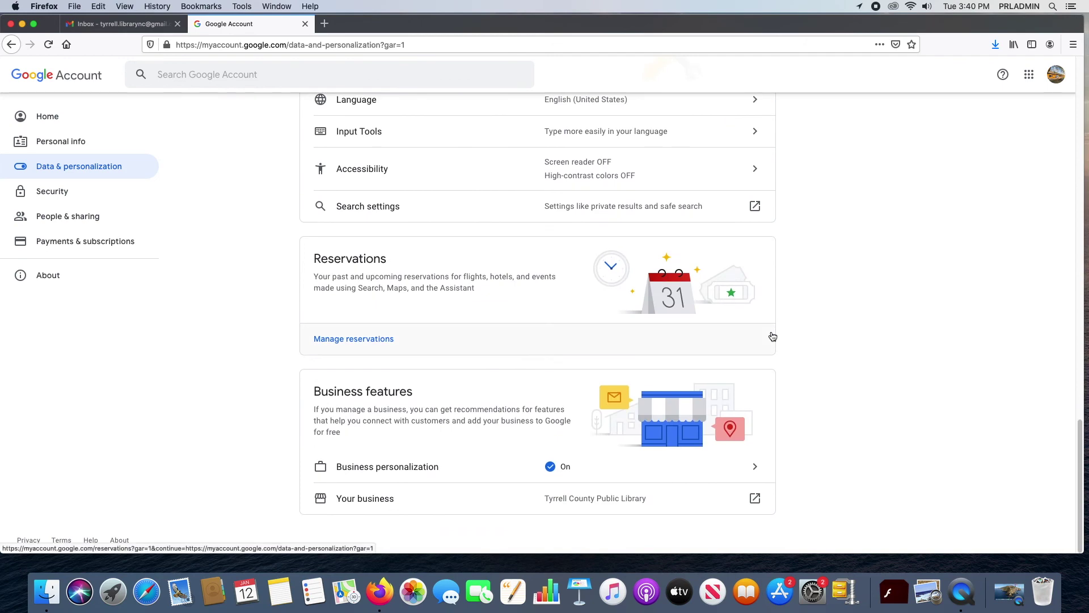
scroll(771, 335, "up", 20)
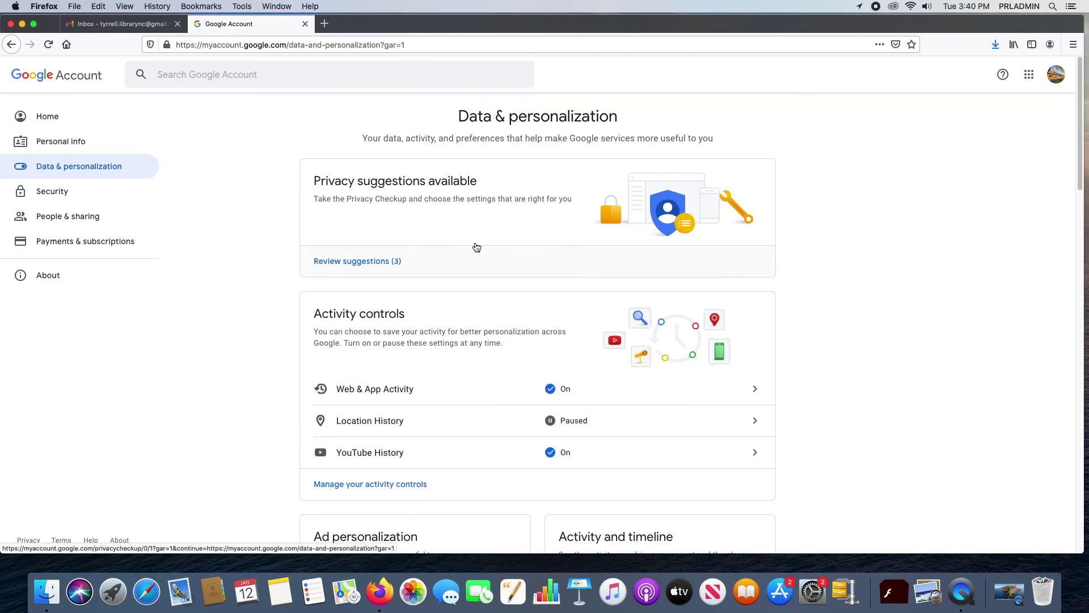
left_click(51, 193)
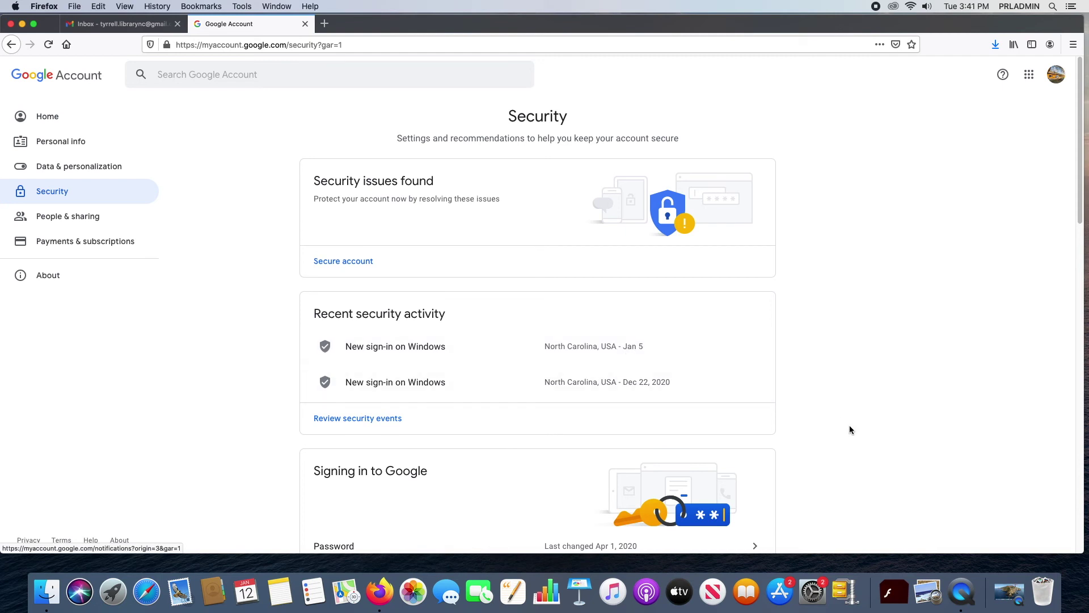
scroll(874, 434, "down", 3)
scroll(875, 437, "down", 5)
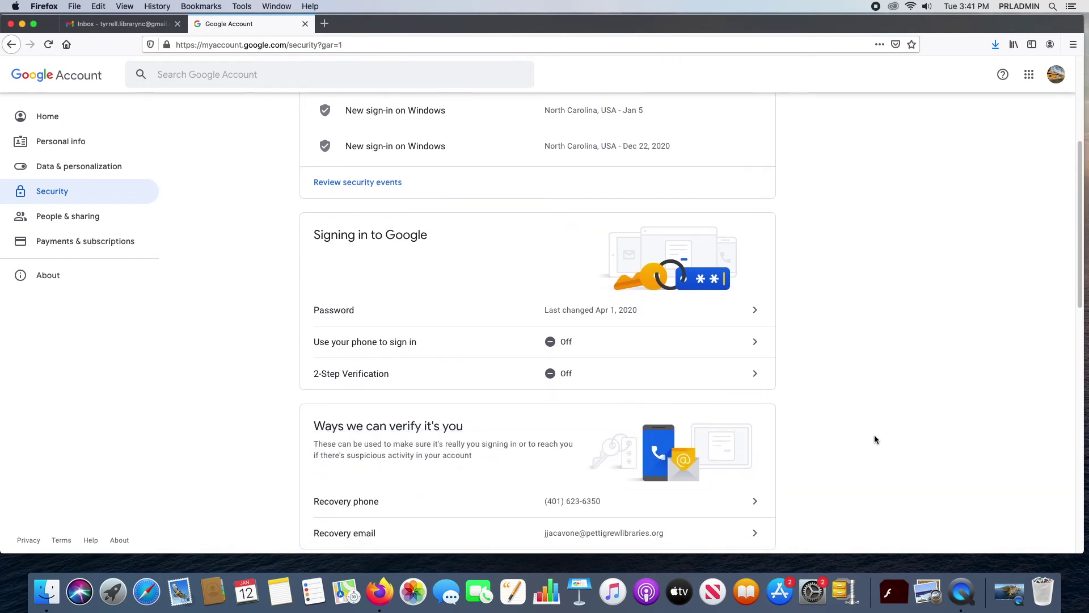
scroll(865, 436, "up", 2)
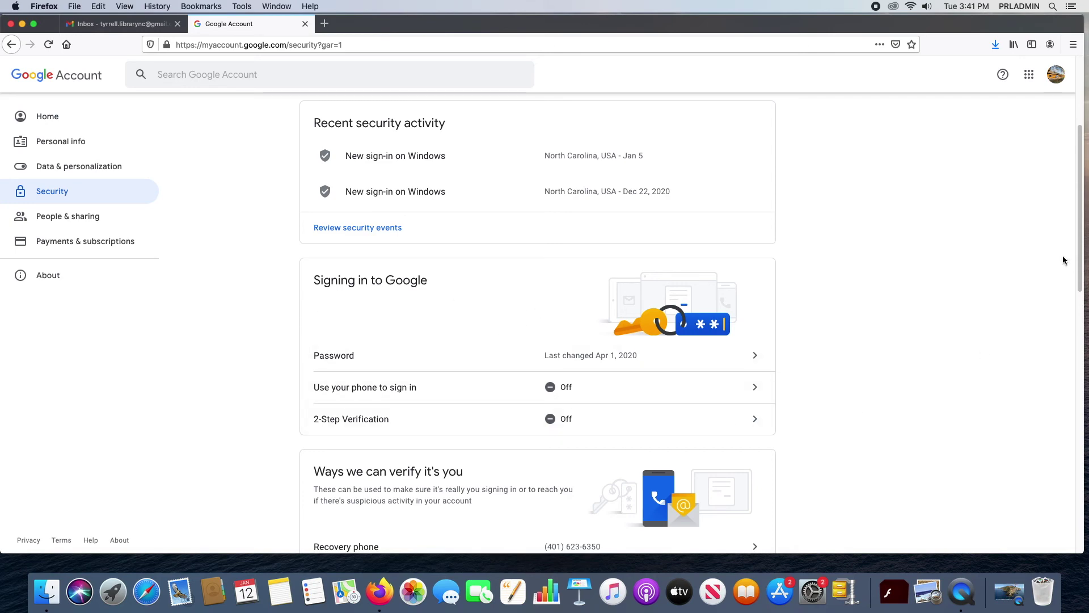
left_click_drag(1080, 262, 1087, 430)
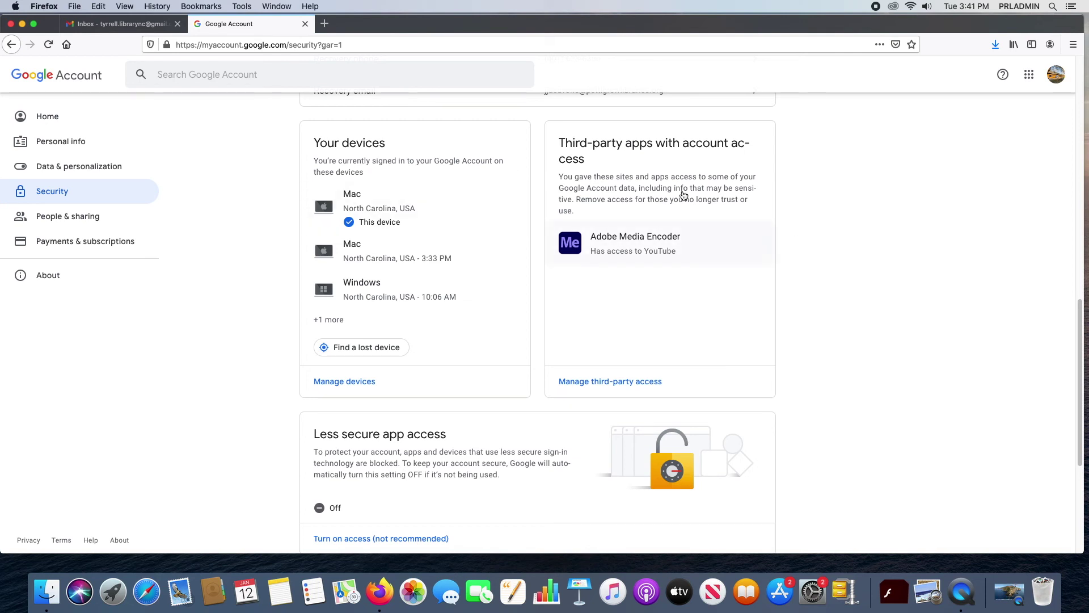
scroll(857, 295, "up", 1)
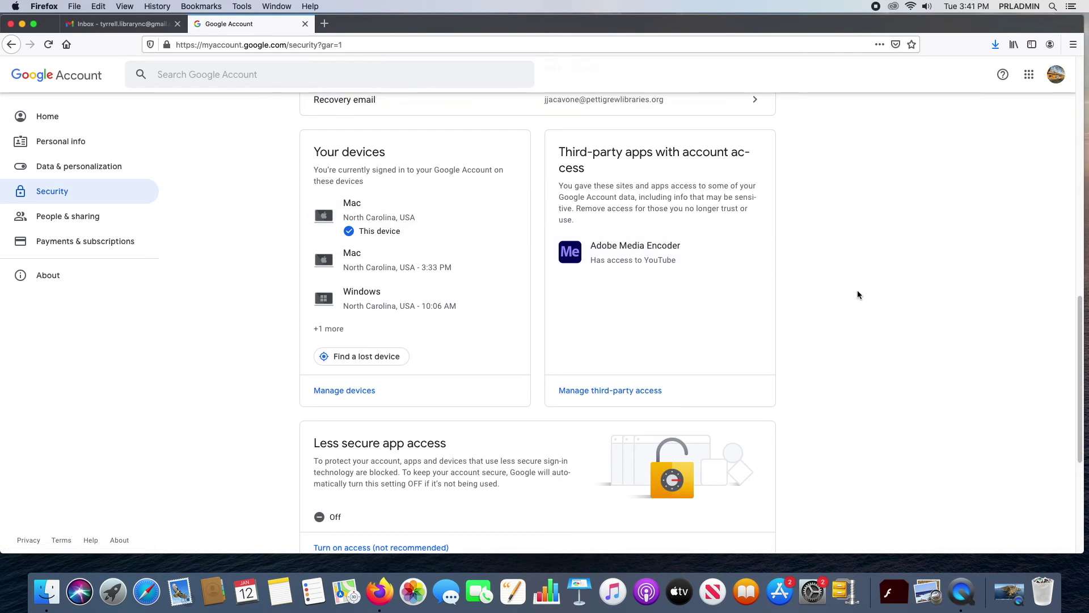
scroll(852, 286, "down", 3)
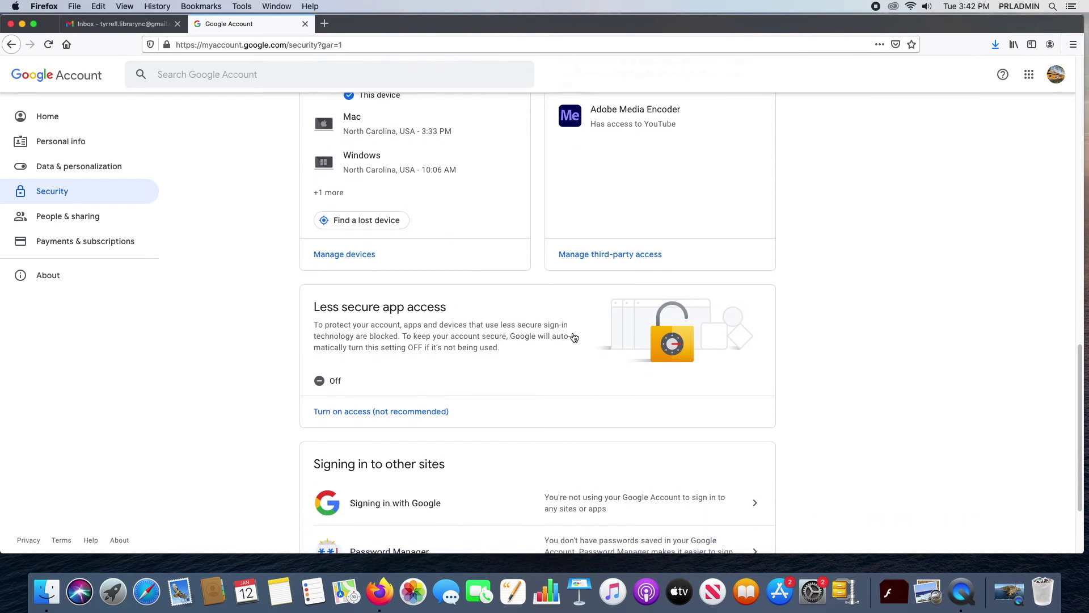
scroll(565, 311, "down", 3)
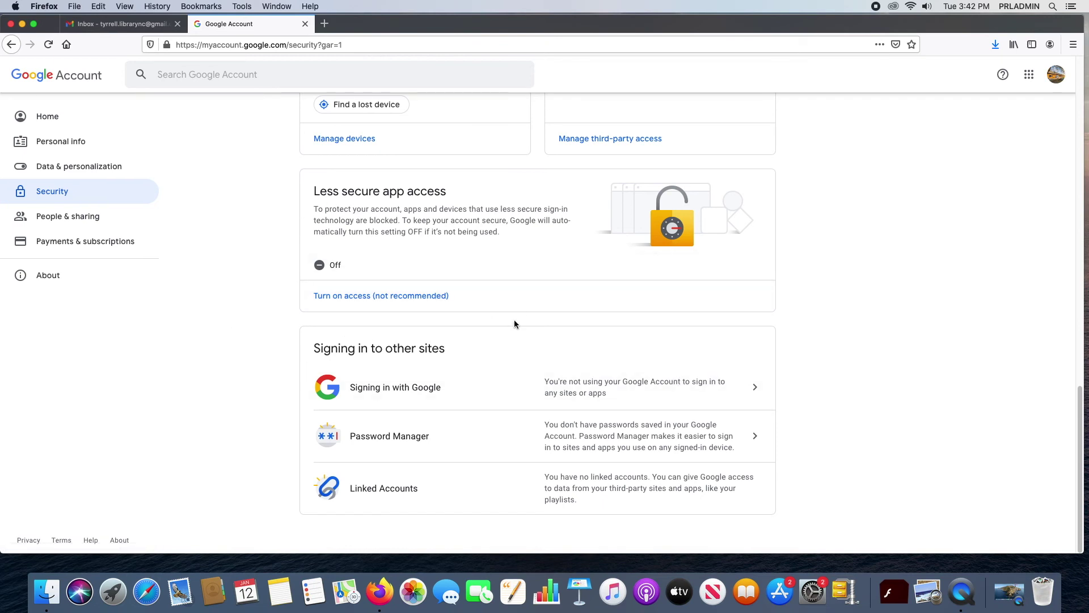
Step: Open People & sharing and review the Contacts, Location sharing and ads cards
left_click(53, 219)
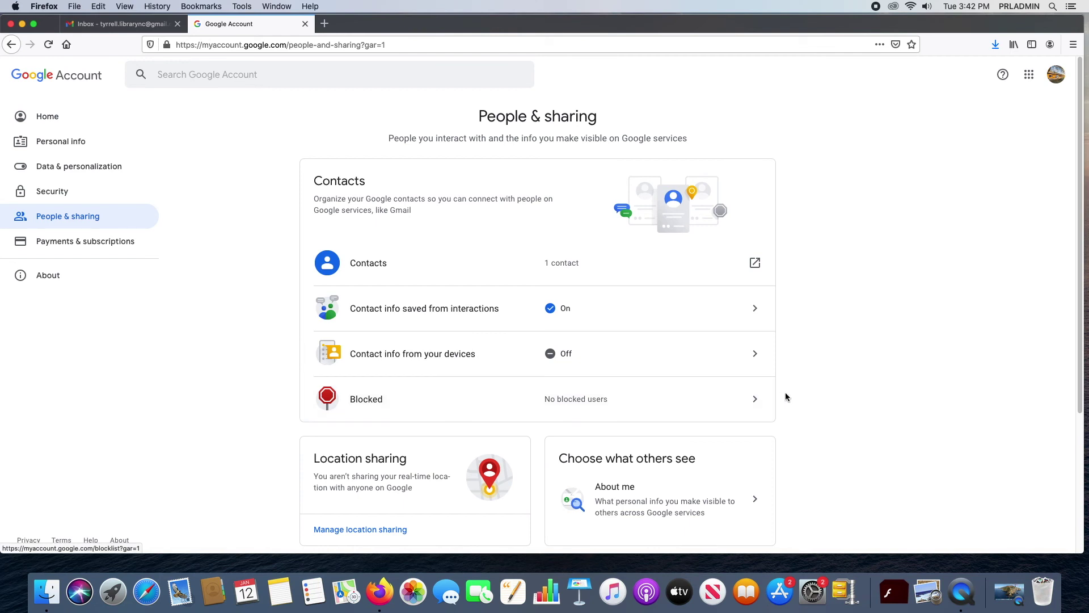
scroll(847, 342, "down", 5)
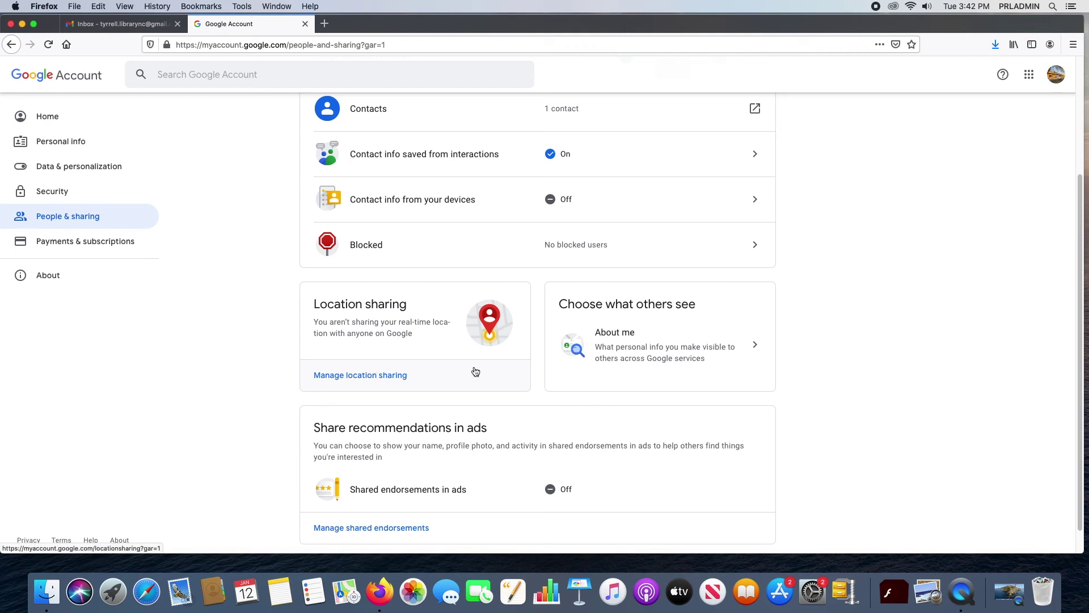
scroll(902, 357, "down", 1)
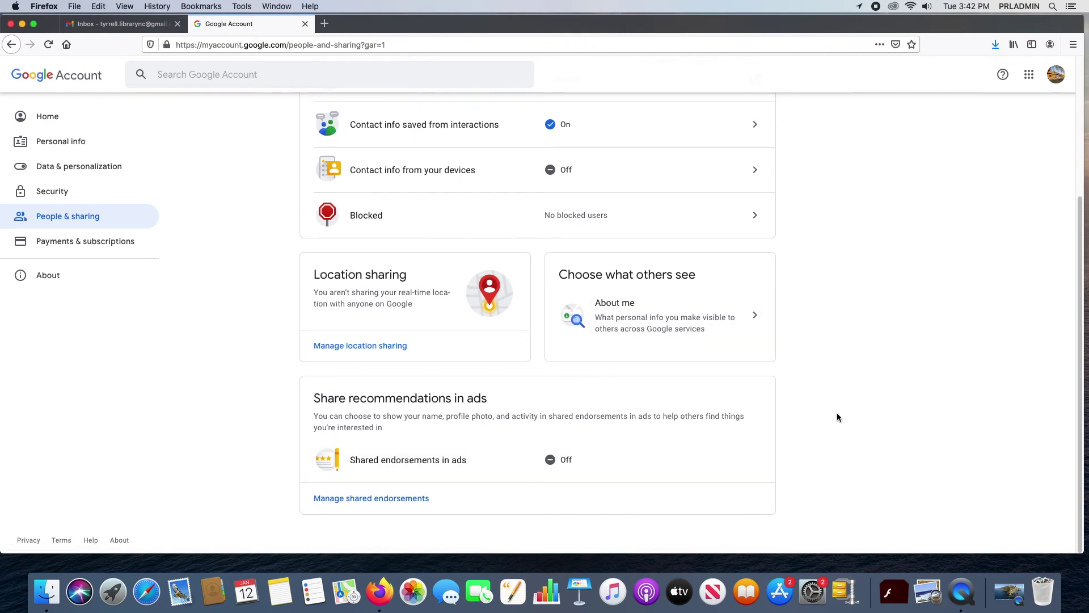
scroll(783, 363, "up", 5)
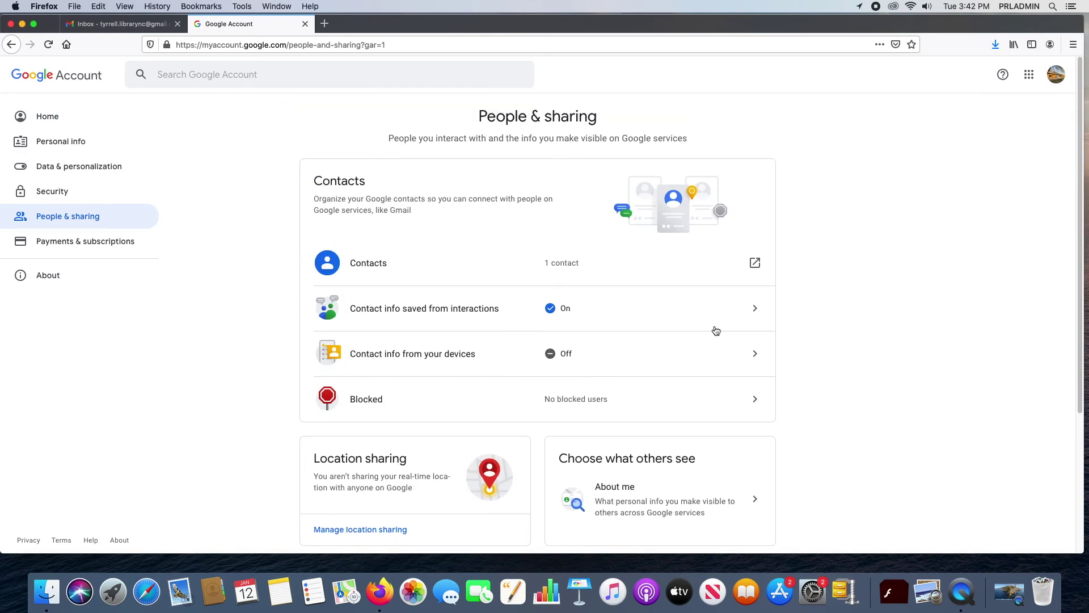
Step: Browse the Payments & subscriptions page, then return to the account Home page
left_click(93, 243)
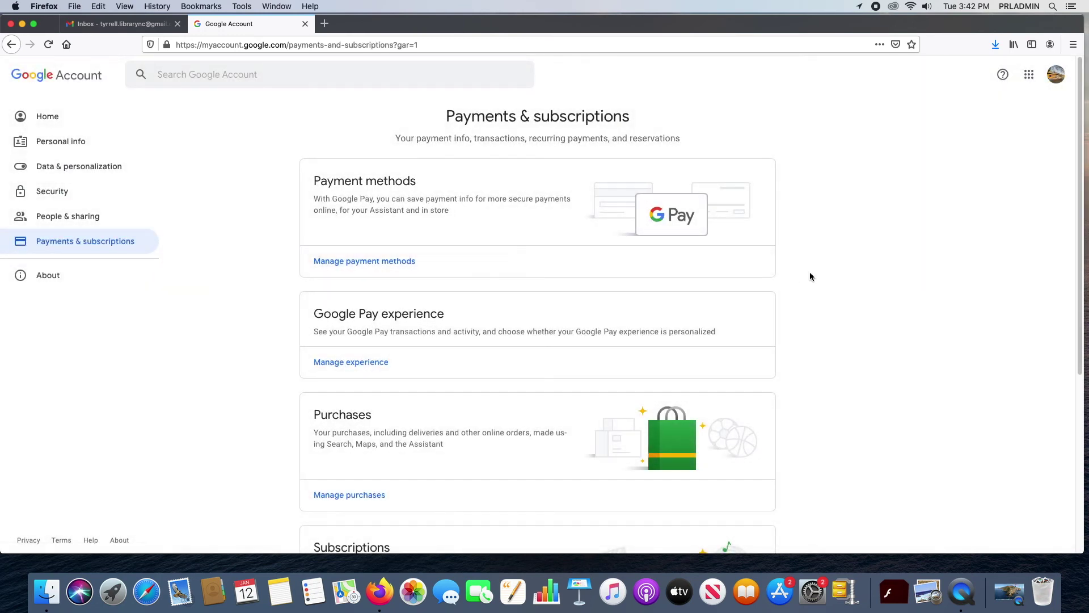
scroll(854, 261, "down", 5)
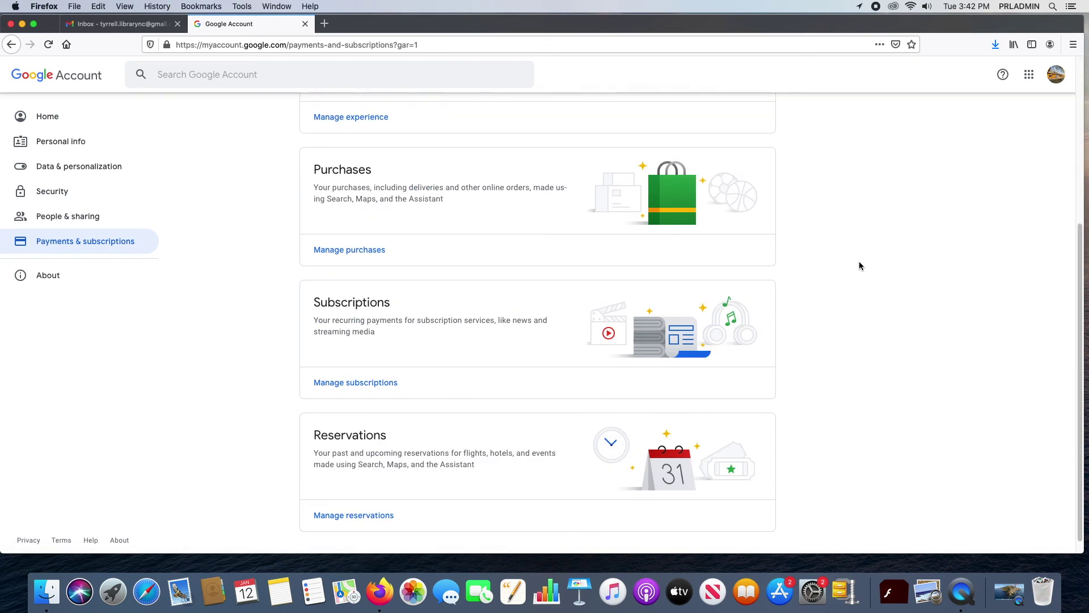
scroll(860, 267, "up", 5)
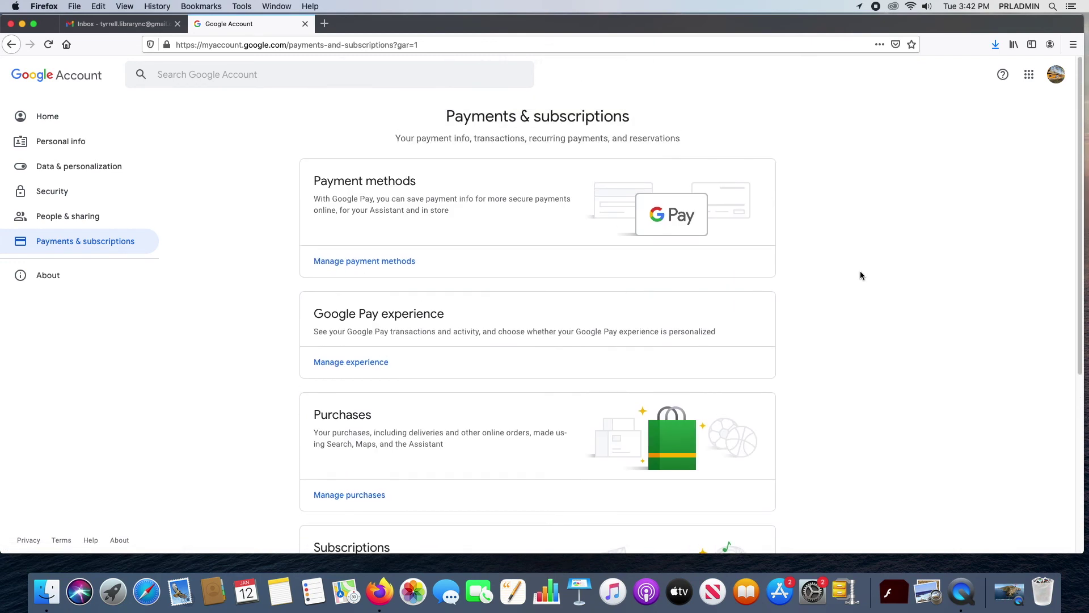
scroll(860, 274, "down", 2)
scroll(861, 281, "up", 2)
scroll(965, 366, "down", 3)
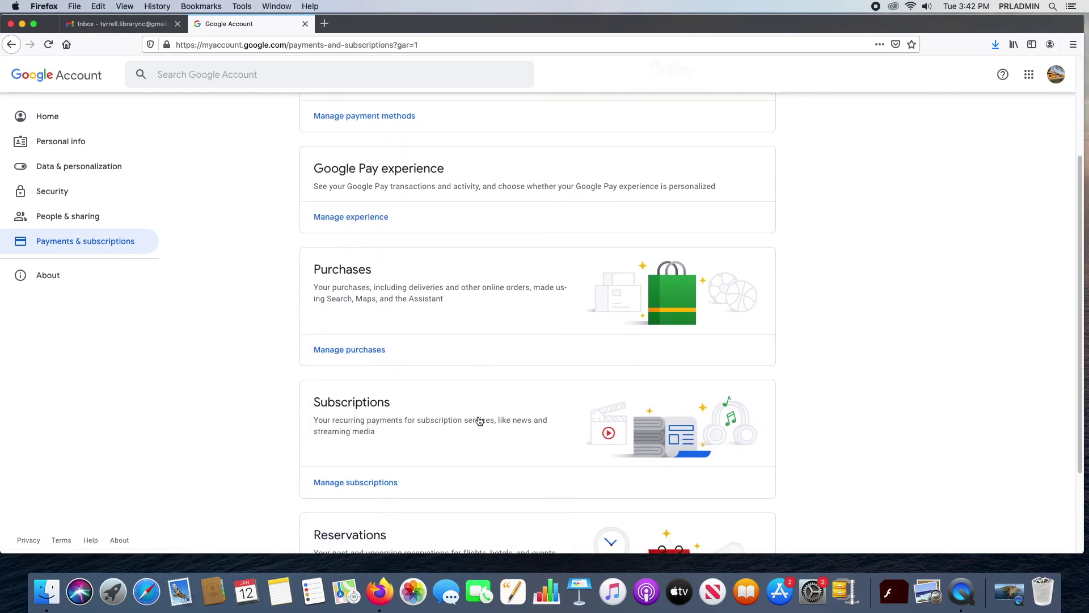
scroll(614, 448, "down", 2)
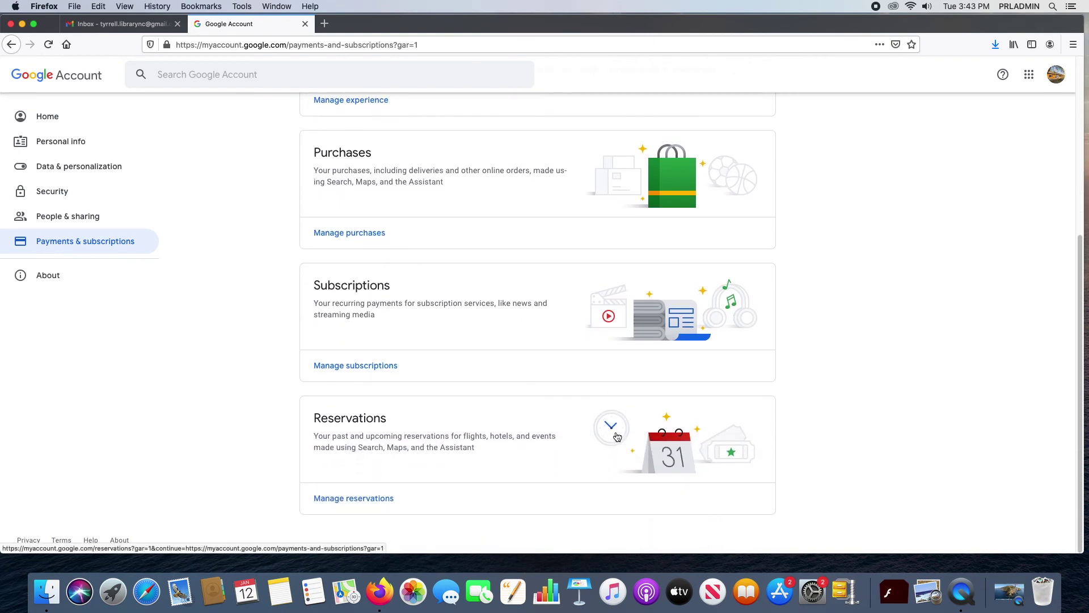
scroll(618, 437, "up", 4)
scroll(617, 436, "up", 2)
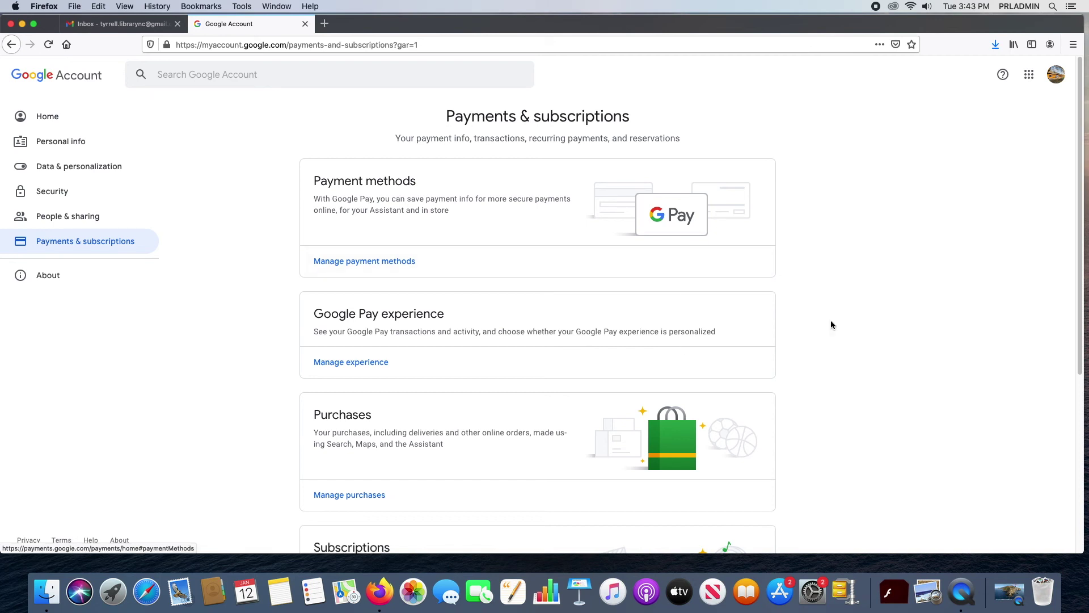
scroll(885, 331, "down", 2)
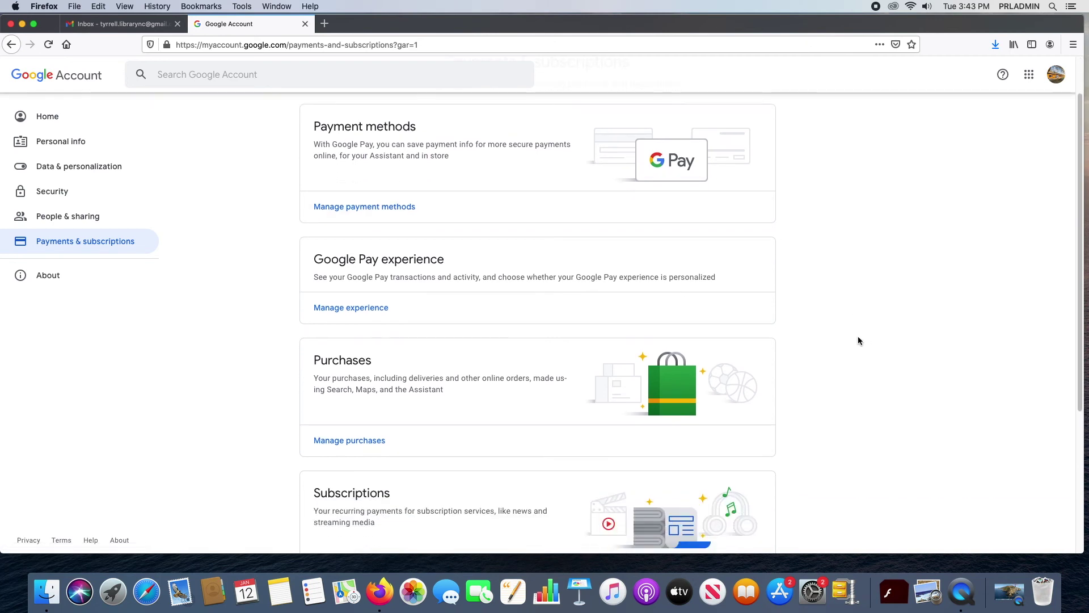
scroll(866, 335, "down", 5)
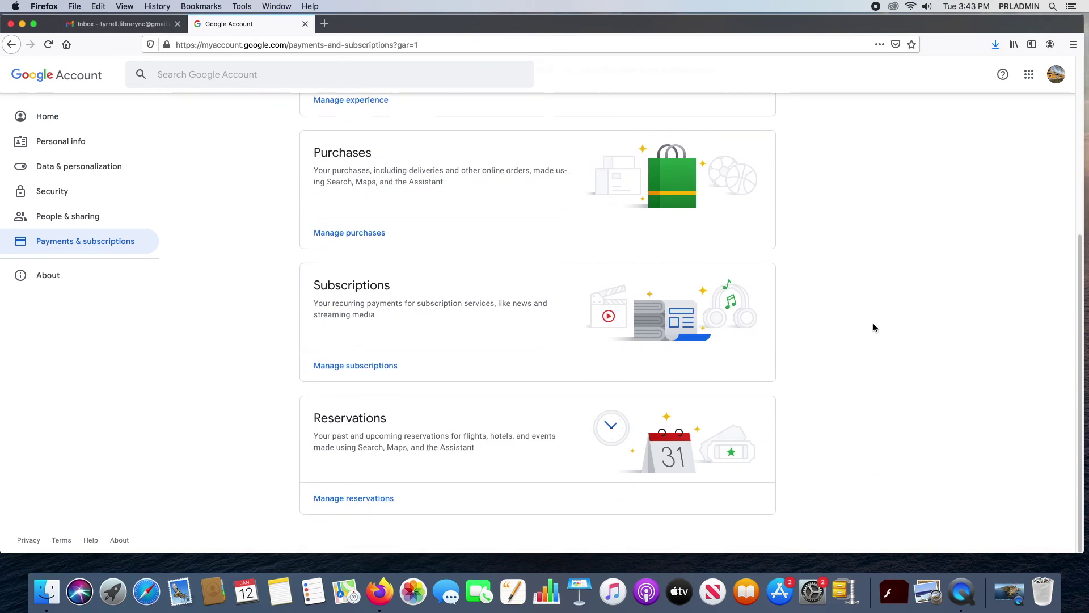
scroll(874, 324, "up", 6)
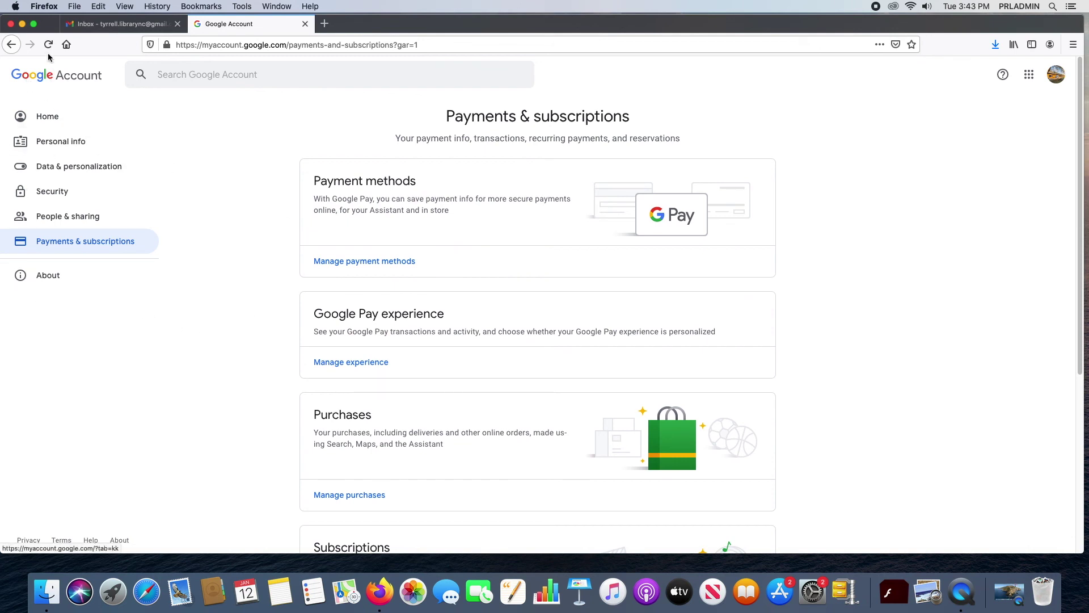
left_click(45, 109)
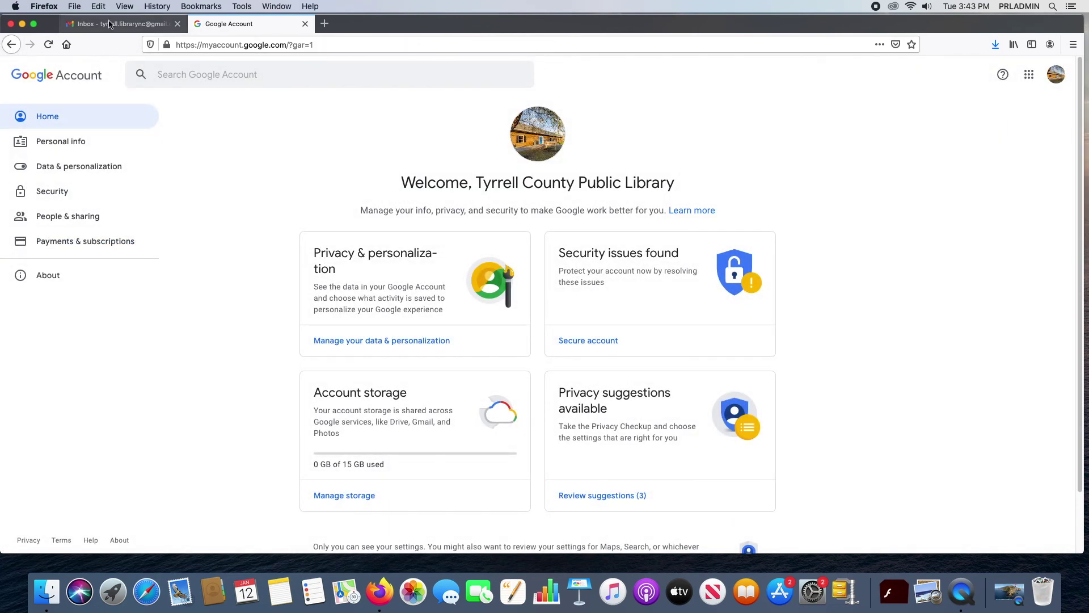
Step: Close the Google Account tab and start a new Gmail message
left_click(305, 23)
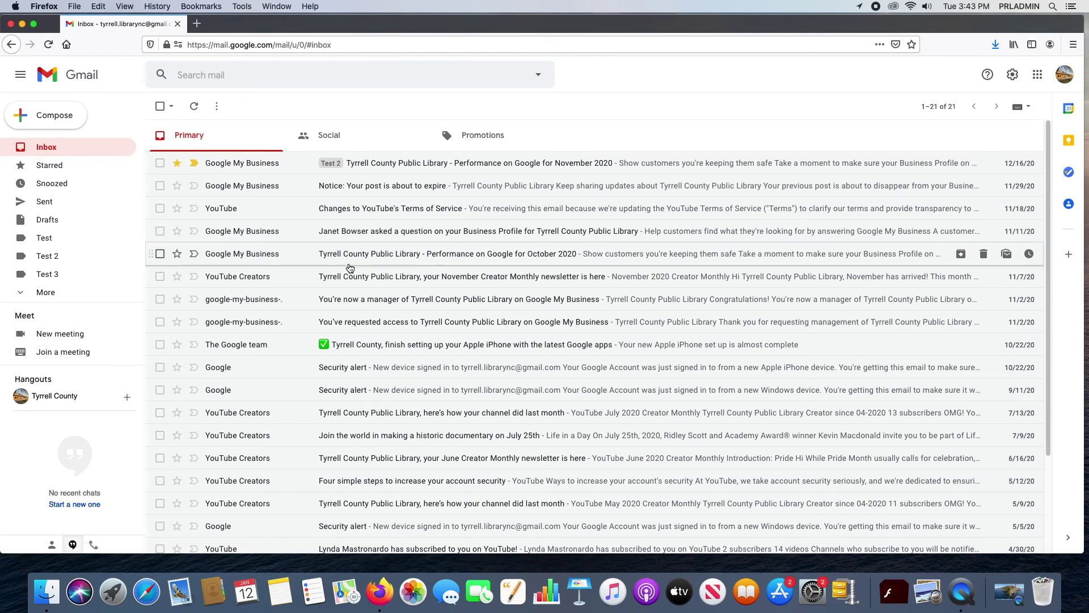
mouse_move(225, 232)
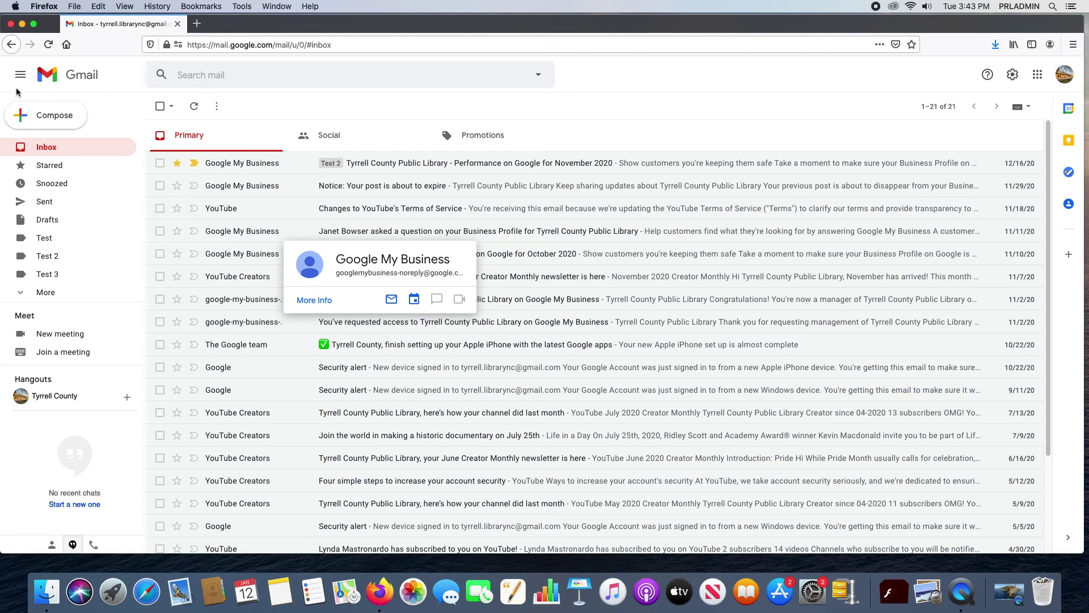
left_click(26, 119)
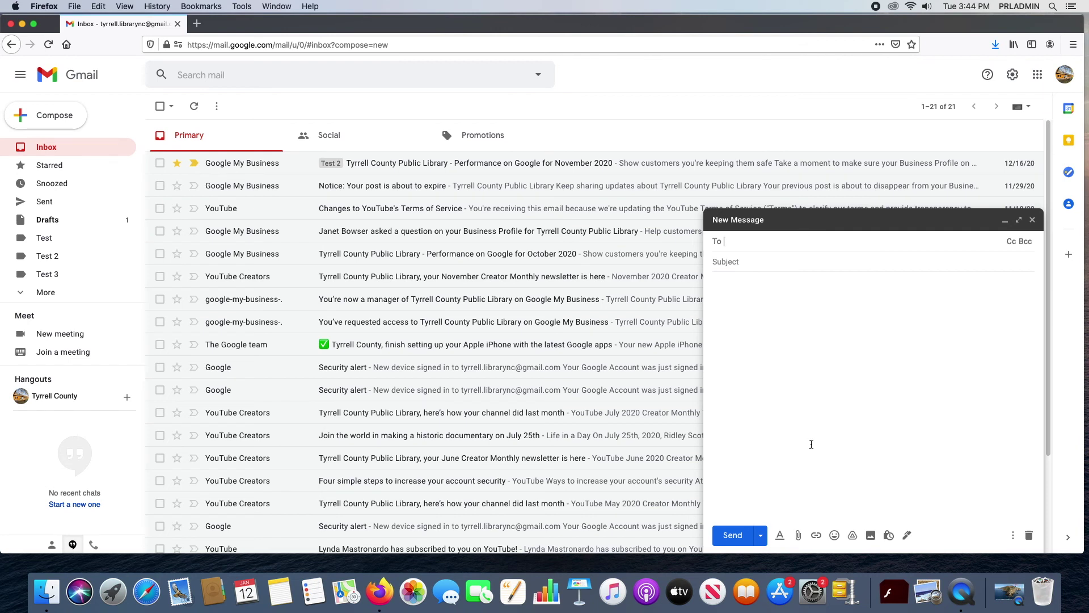
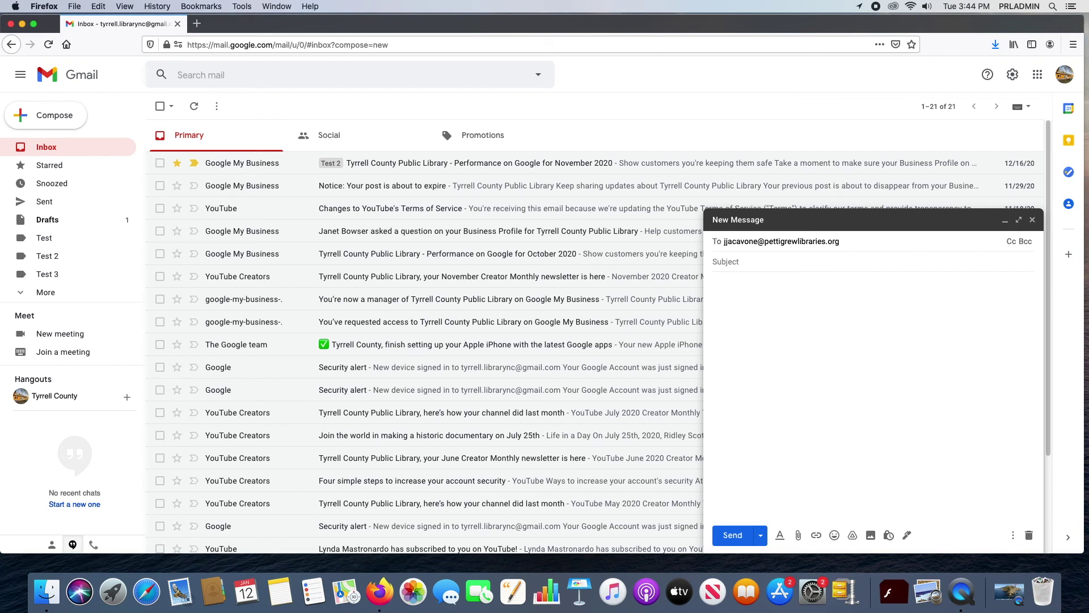
Step: Address the draft to the recipient's e-mail and enter the subject Test
left_click(735, 261)
left_click(854, 285)
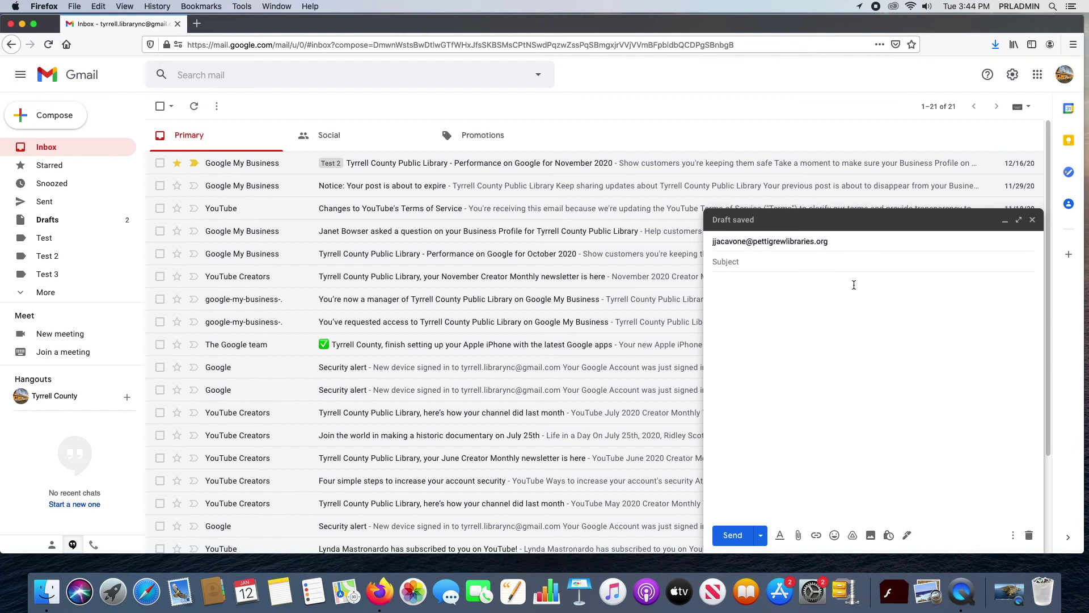
type("Test")
Step: Write the recipient's first name in the body and select it
left_click(811, 377)
left_click(1013, 535)
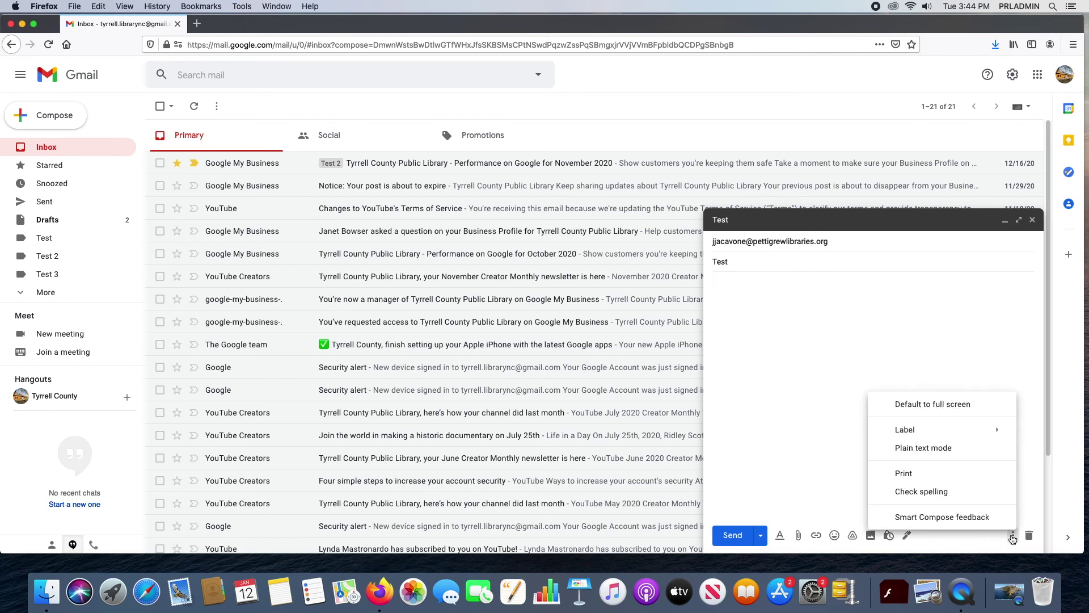
left_click(790, 334)
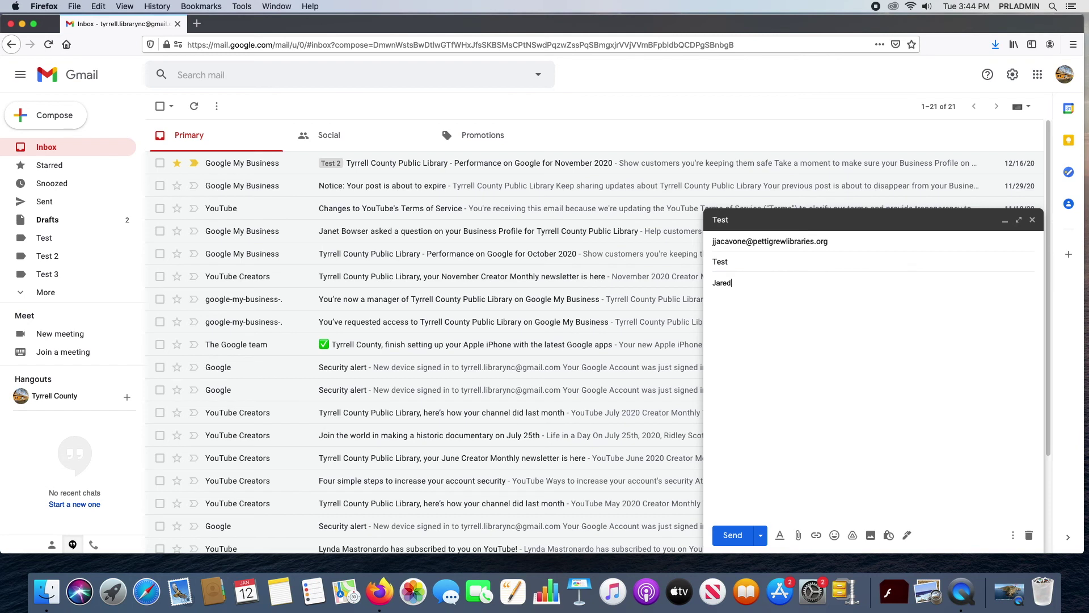
left_click_drag(737, 283, 711, 279)
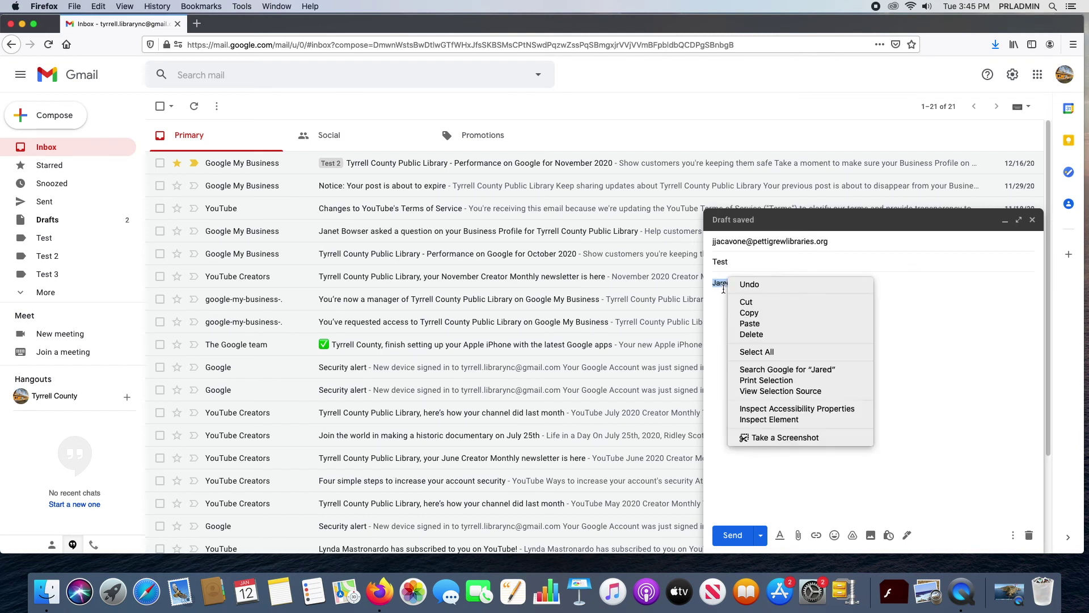
Step: Show the formatting toolbar and select the recipient's name in the body
key("Escape")
left_click(721, 287)
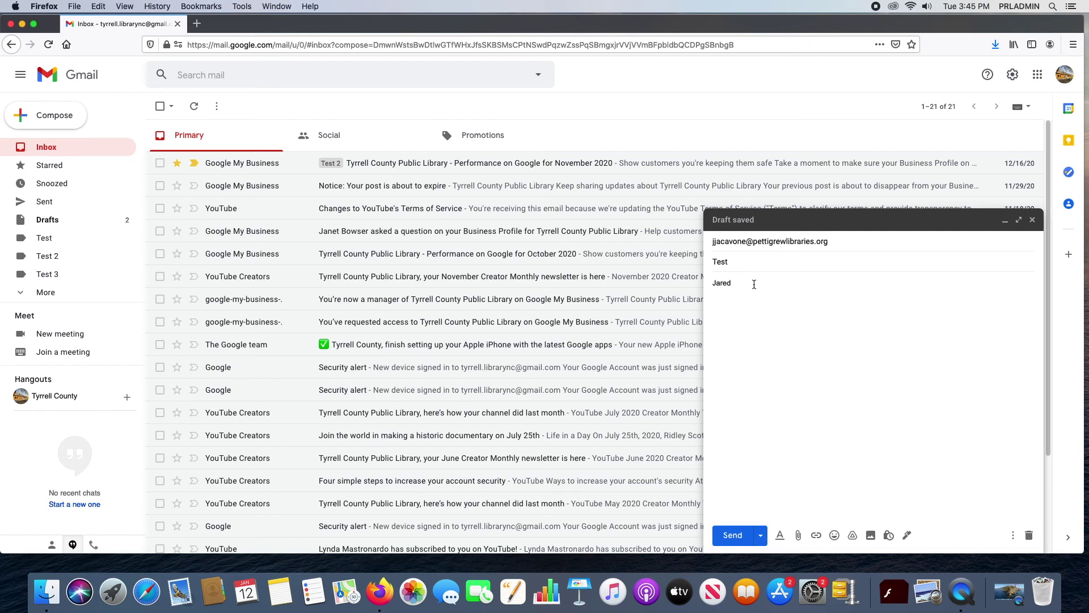
double_click(739, 281)
left_click(838, 348)
left_click(781, 536)
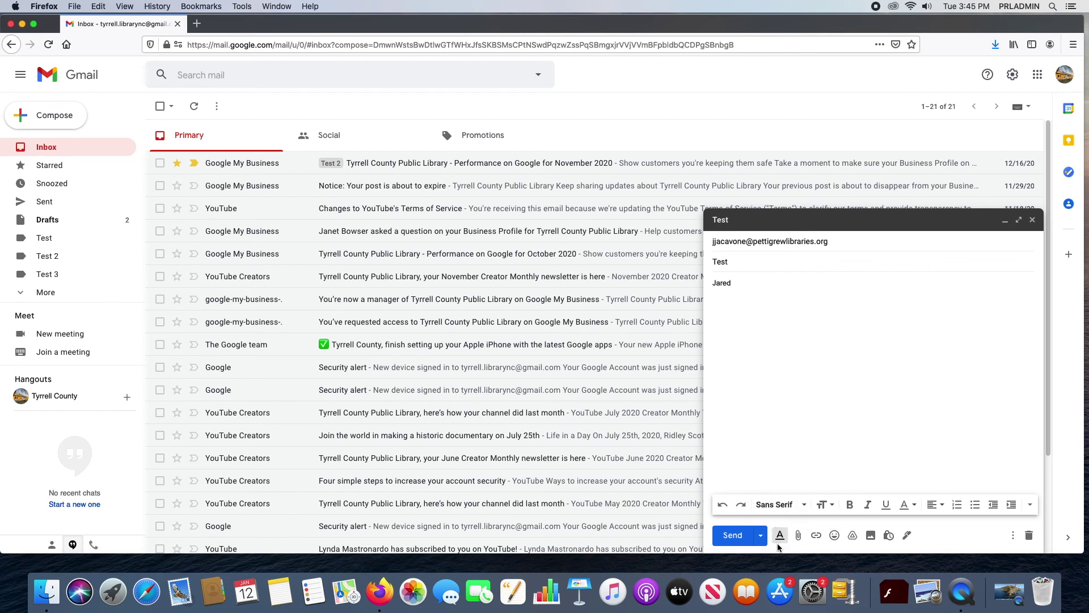
left_click_drag(764, 282, 693, 282)
left_click(815, 377)
left_click_drag(736, 283, 709, 283)
Step: Try underline, text colour, font size and font on the name, leaving Sans Serif unchanged
left_click(886, 505)
left_click(887, 505)
left_click(914, 506)
left_click(915, 507)
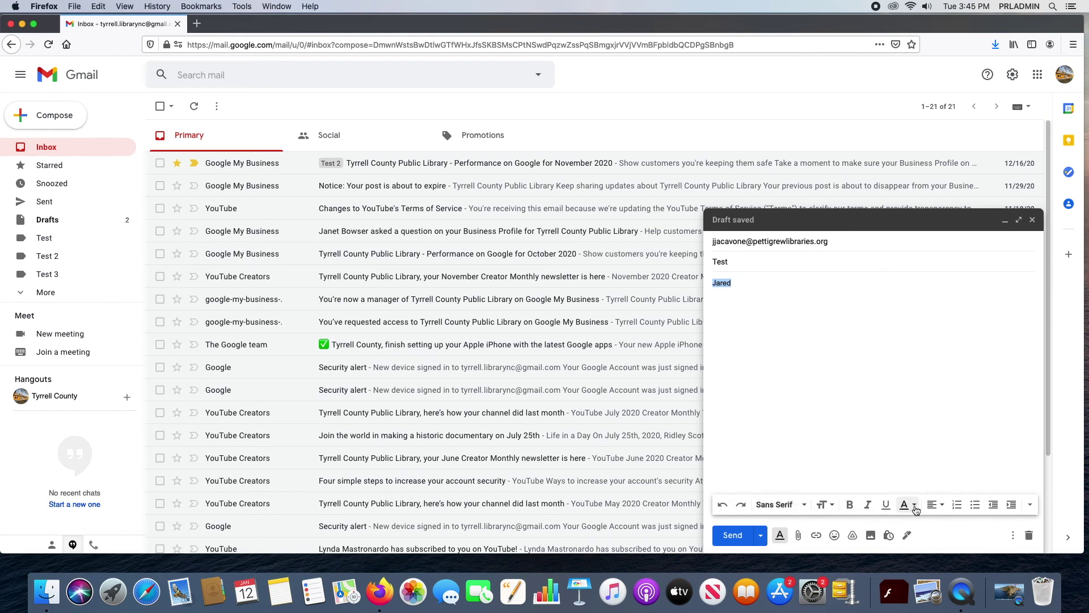
left_click(834, 508)
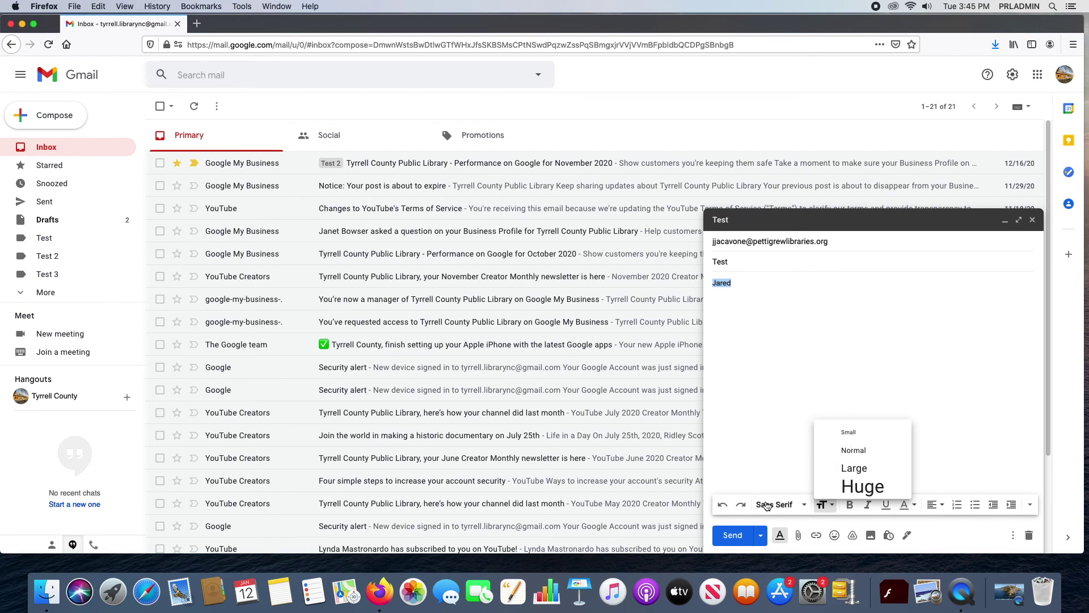
left_click(832, 511)
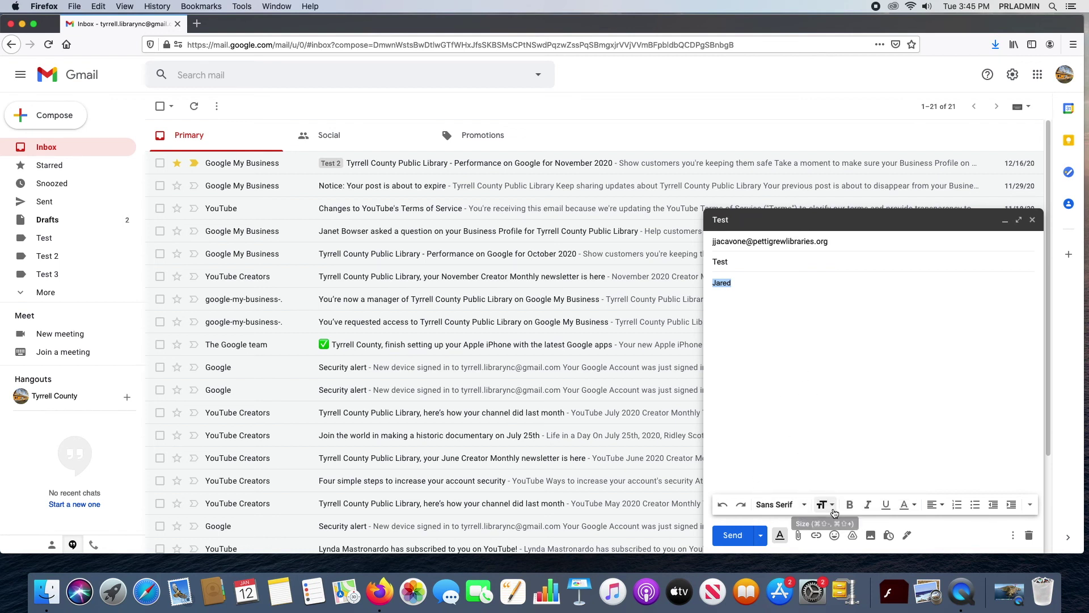
left_click(801, 506)
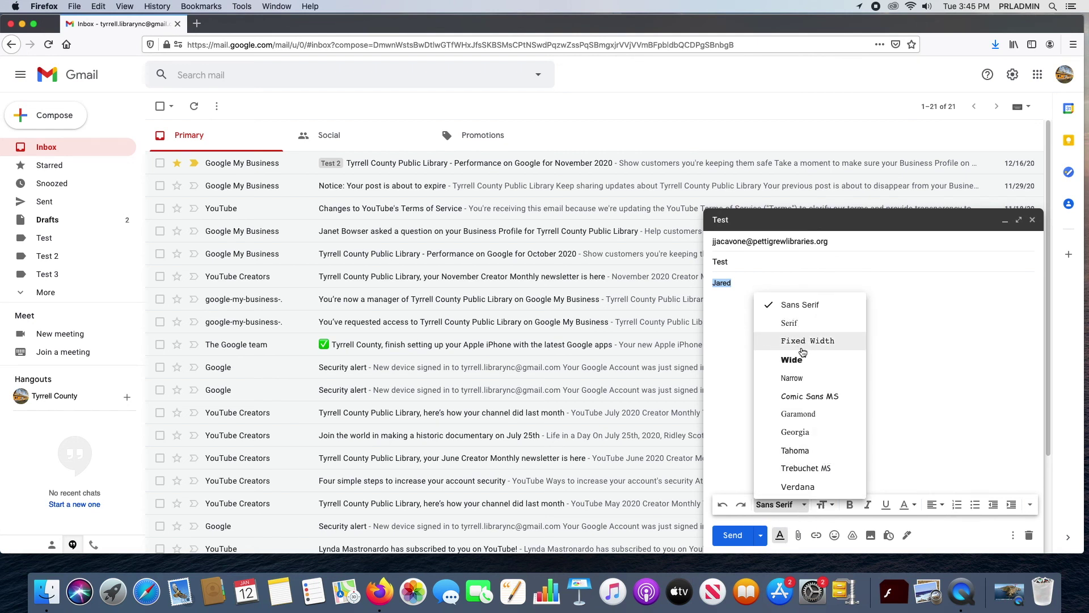
left_click(810, 502)
Step: Centre, then right-align, then left-align the name
left_click(939, 507)
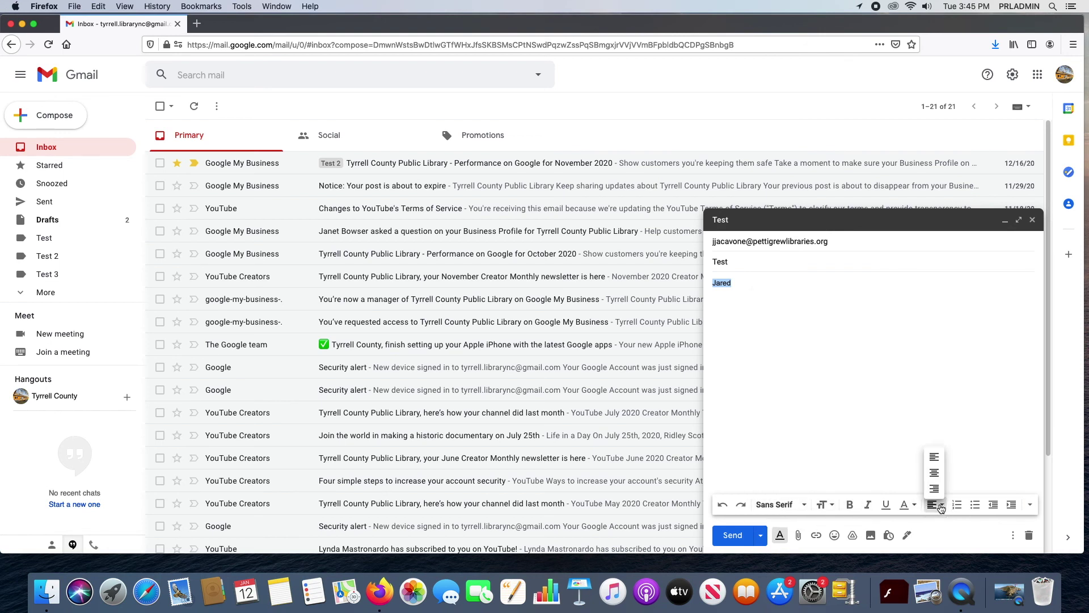
left_click(932, 474)
left_click(936, 505)
left_click(936, 489)
left_click(936, 505)
left_click(934, 454)
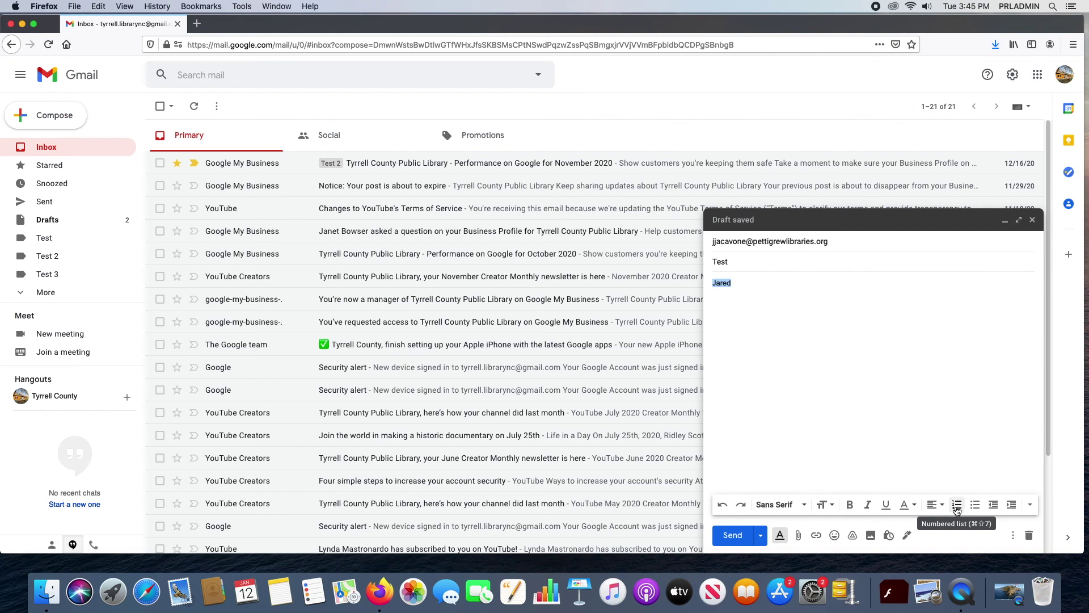
Step: Try numbered list, bulleted list and indent on the name, ending unindented with no list
left_click(957, 505)
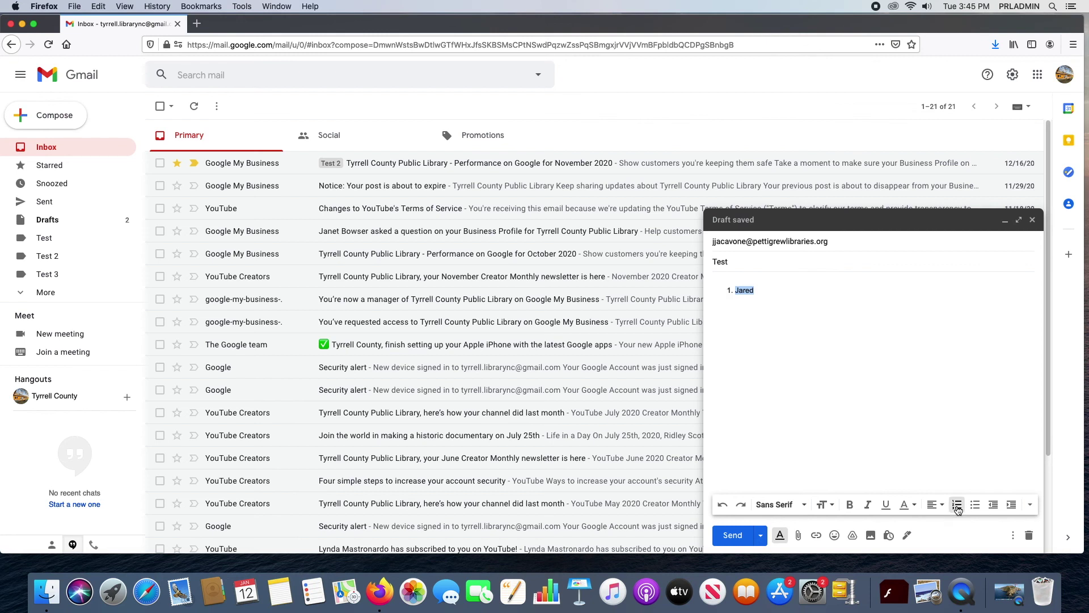
left_click(976, 505)
left_click(976, 505)
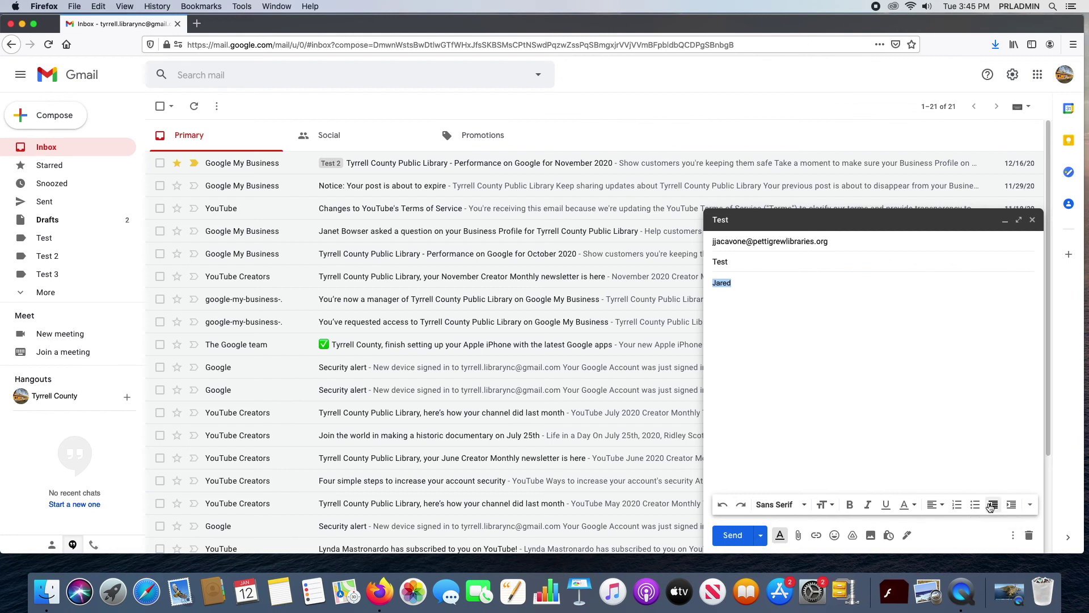
left_click(1012, 505)
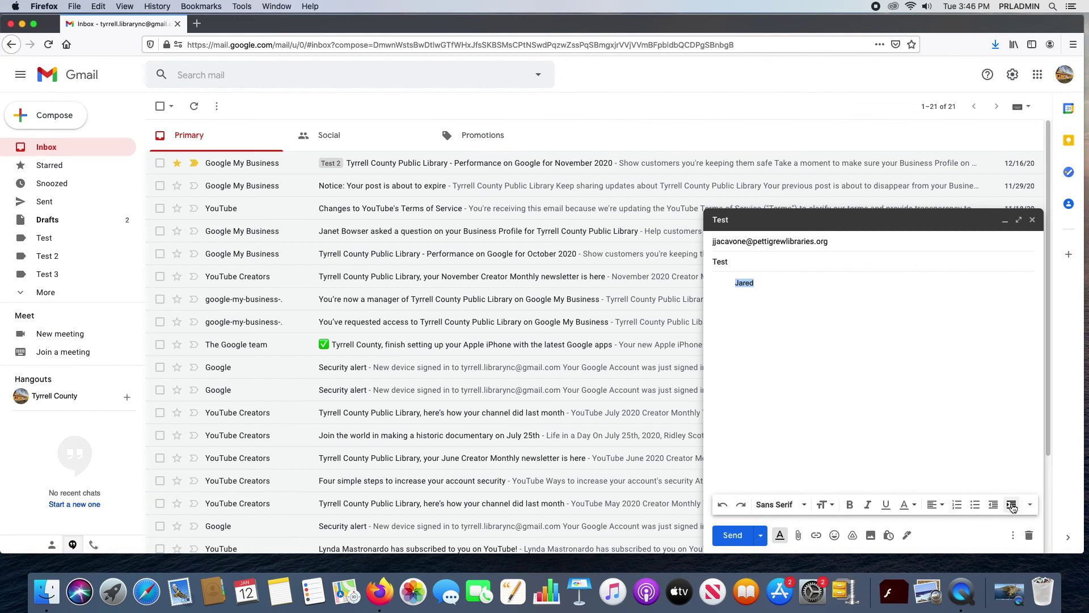
left_click(994, 505)
Step: Strike through the name and place it in a two-level nested block quote
left_click(1030, 505)
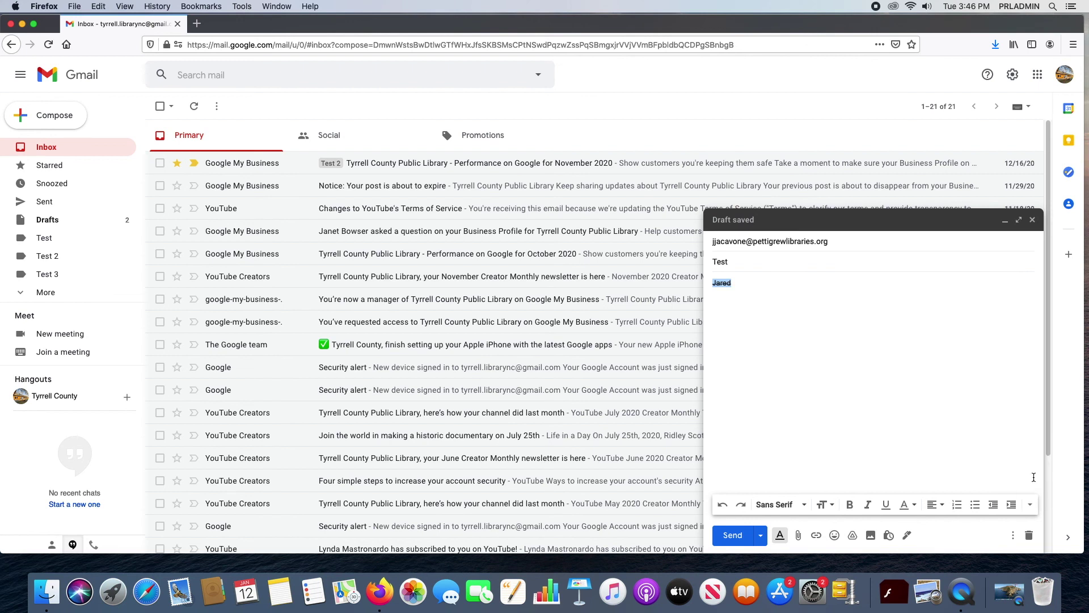
left_click(1034, 476)
left_click(1034, 489)
left_click(1030, 505)
left_click(1035, 489)
Step: Replace the formatted name with a greeting and hide the formatting toolbar
key("BackSpace")
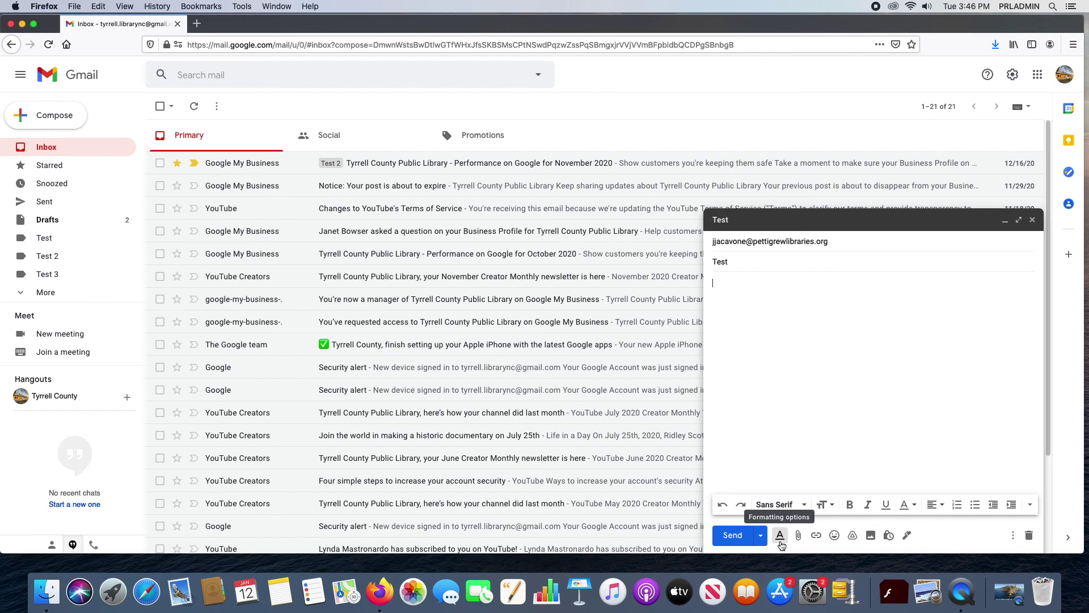
type("Jared!")
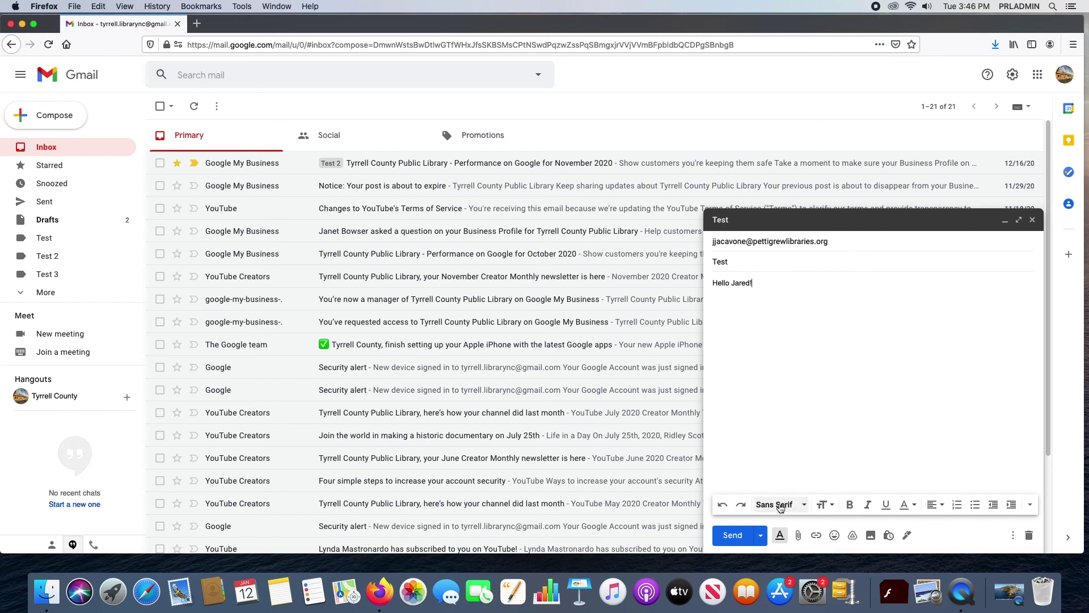
left_click(781, 535)
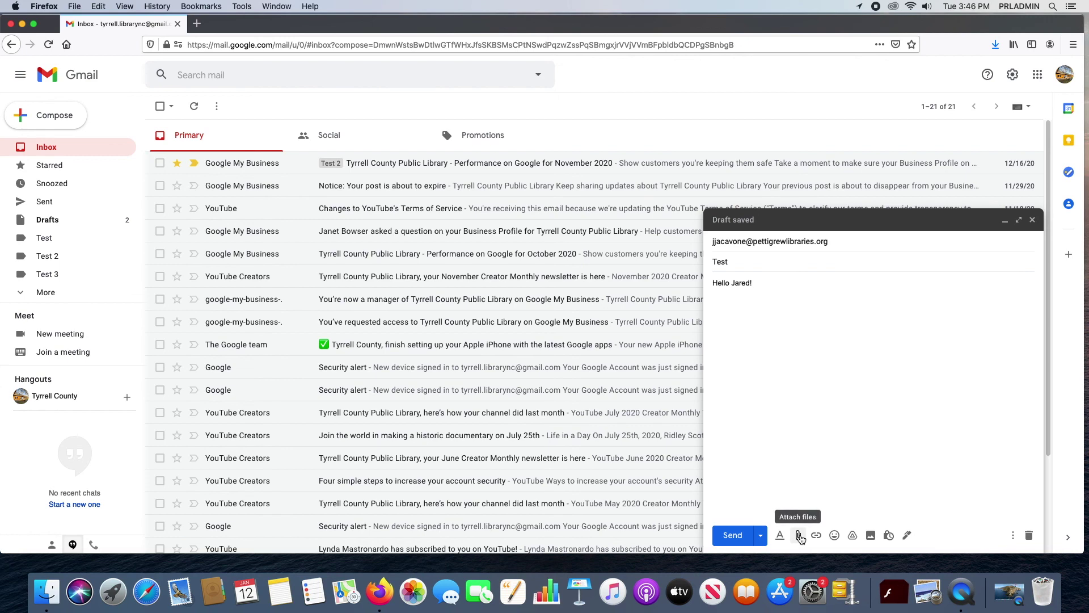
Step: Attach 1941 Yearbook Complete_compressed_2.pdf from the Yearbooks folder to the draft
left_click(799, 535)
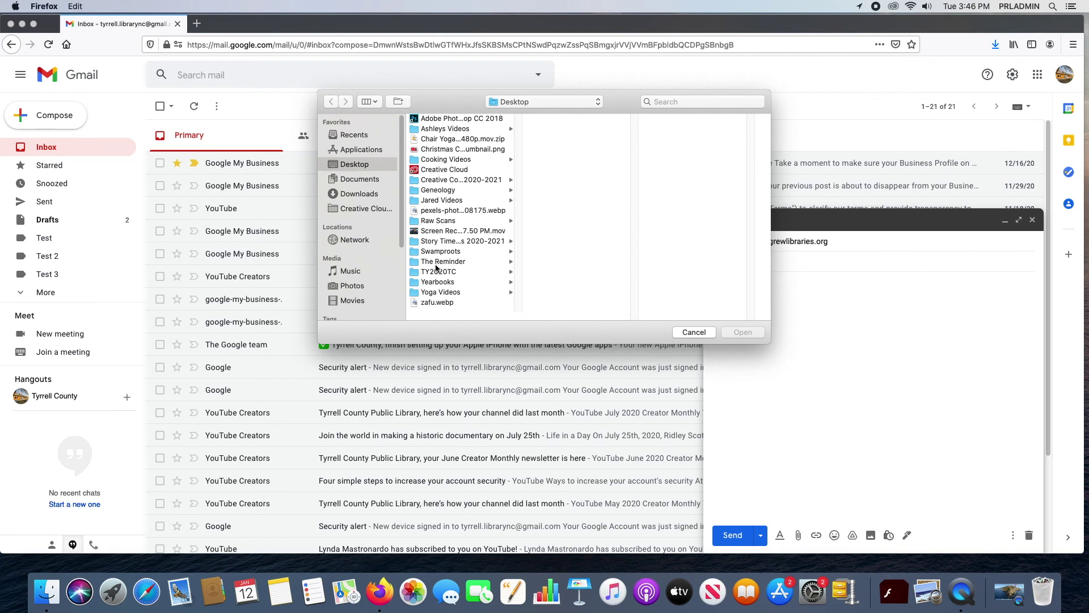
left_click(444, 283)
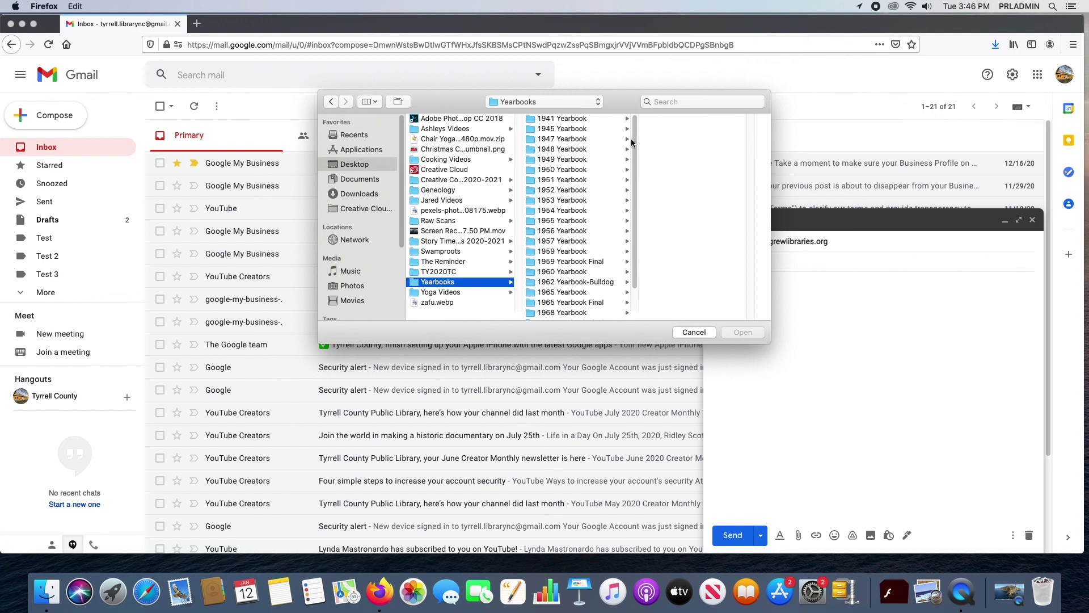
scroll(639, 201, "down", 2)
scroll(636, 204, "up", 2)
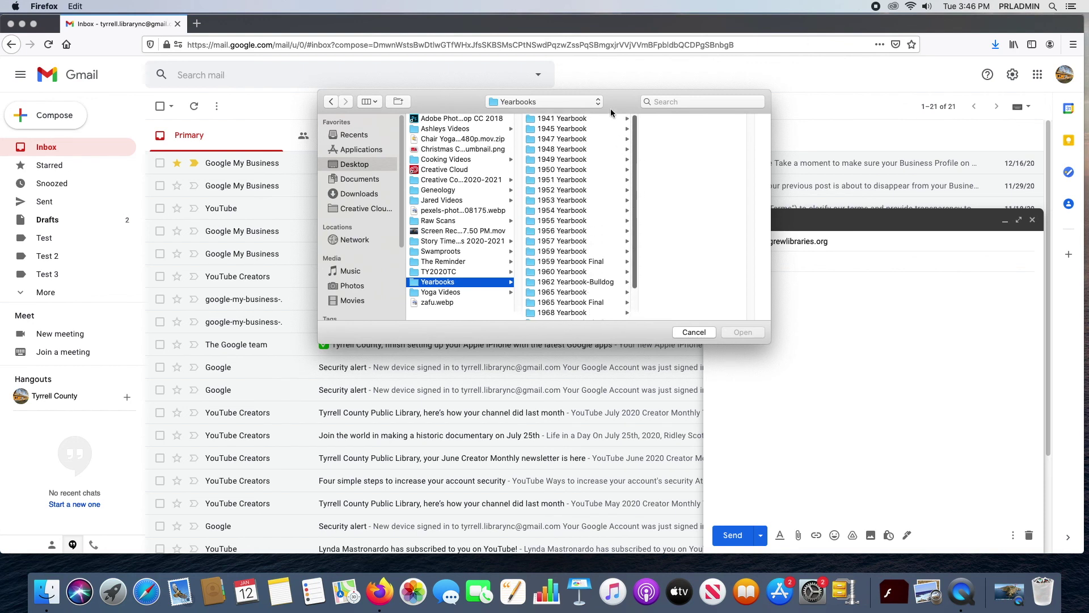
left_click(573, 120)
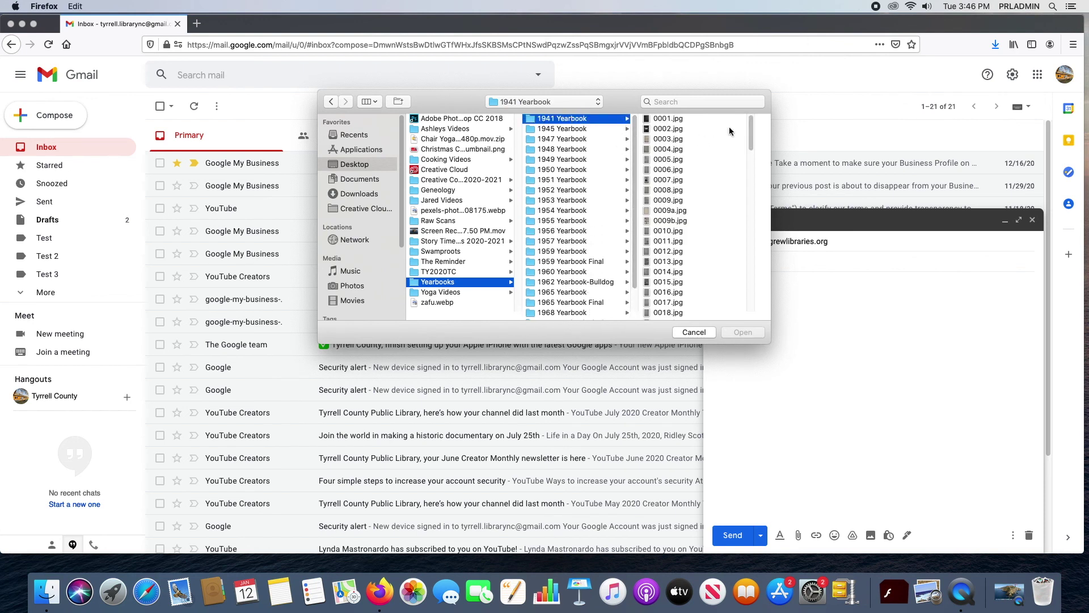
left_click_drag(752, 133, 761, 315)
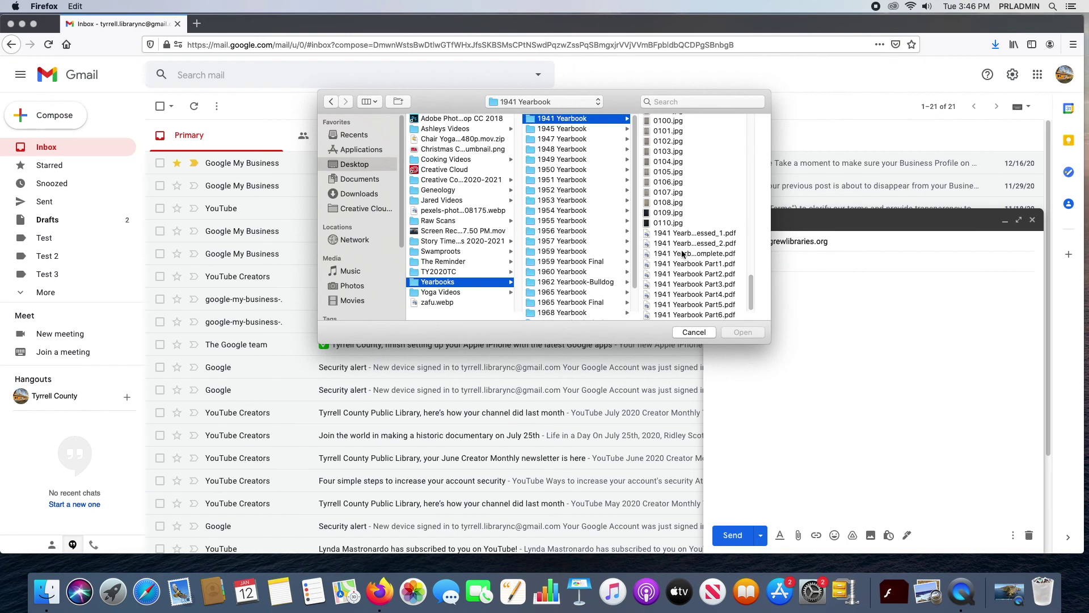
left_click(708, 237)
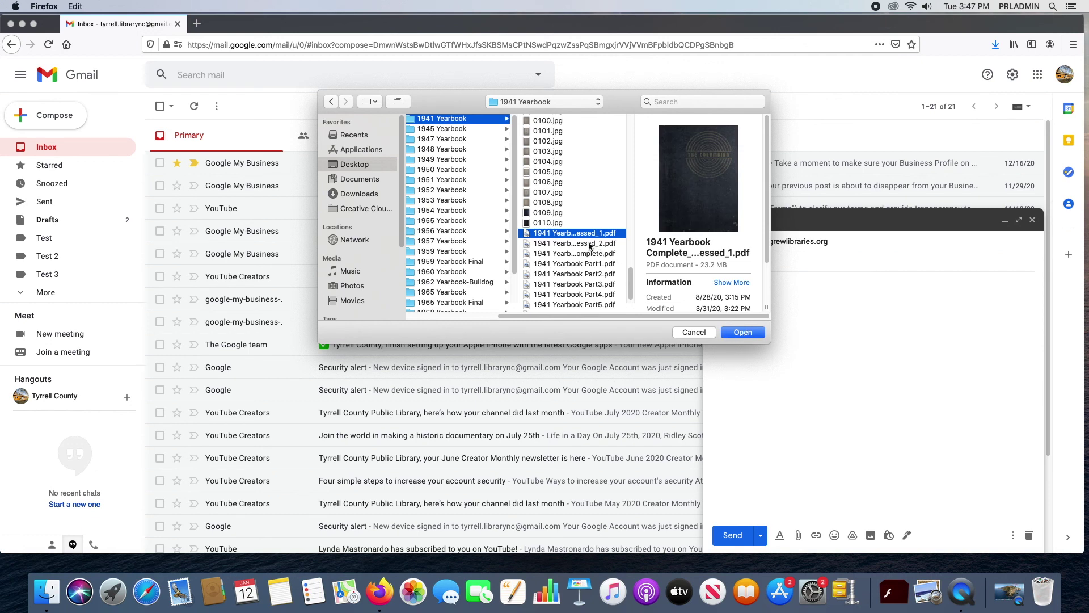
left_click(590, 244)
left_click(753, 333)
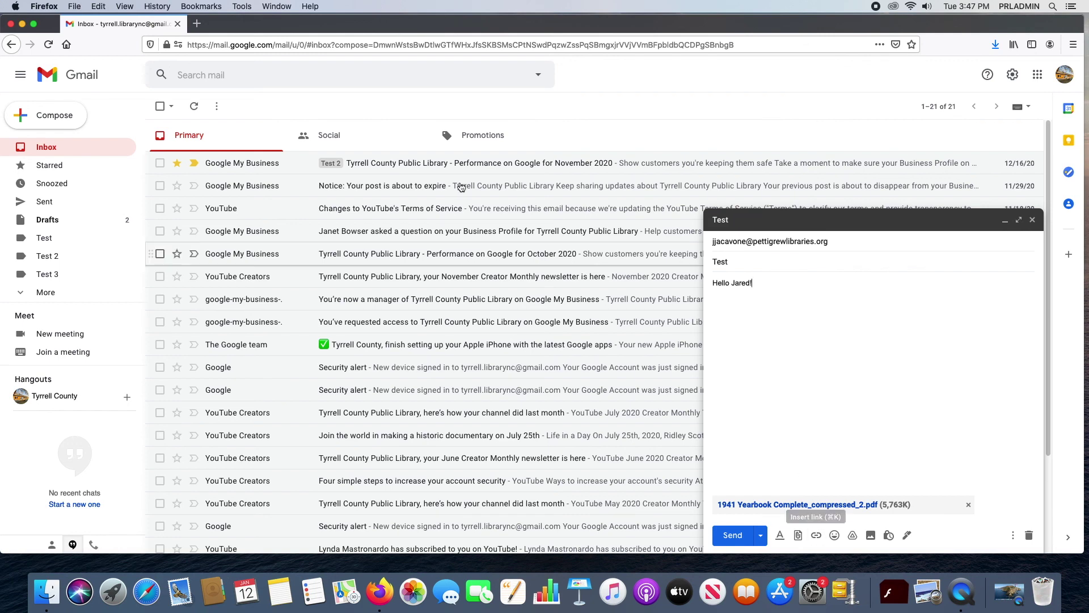
Step: In a new tab, go to amazon.com and search for 'catcher in the rye'
left_click(197, 23)
type("amazon.com")
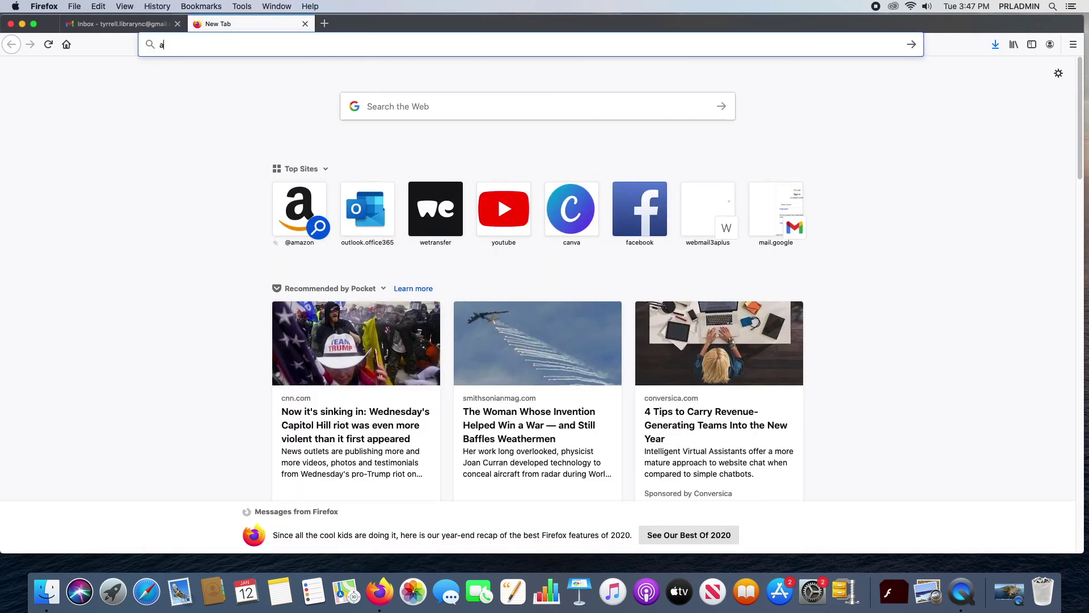
key("Return")
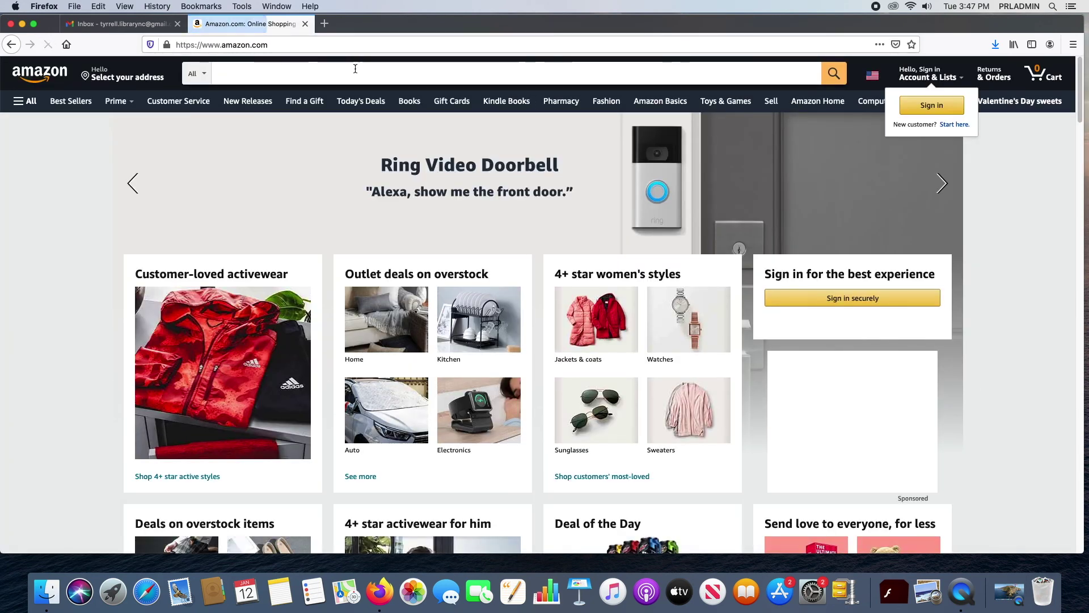
left_click(359, 68)
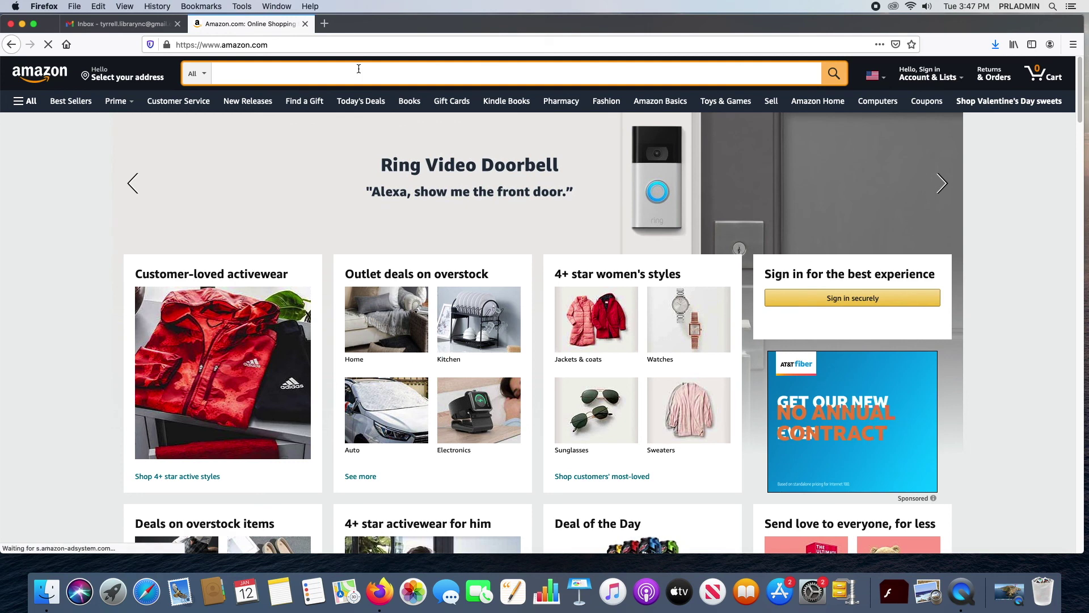
type("catche")
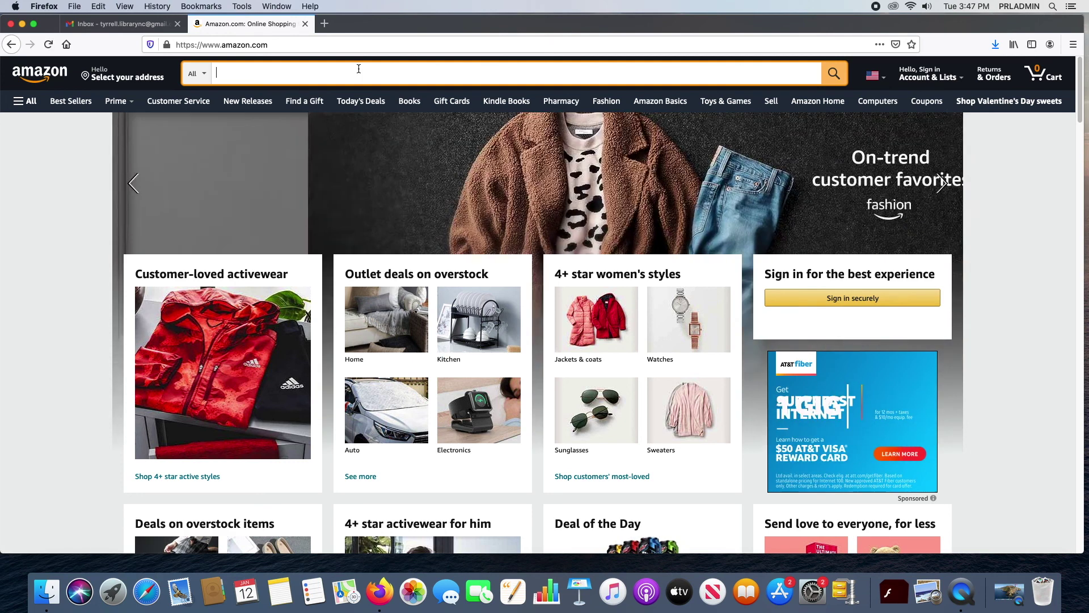
type("r i")
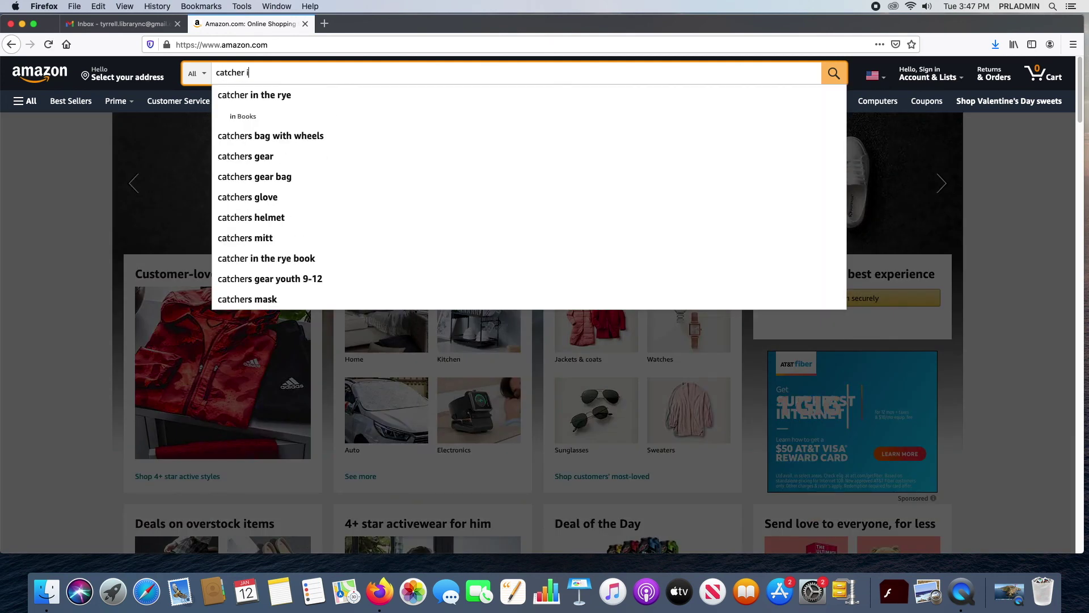
type("n the rye")
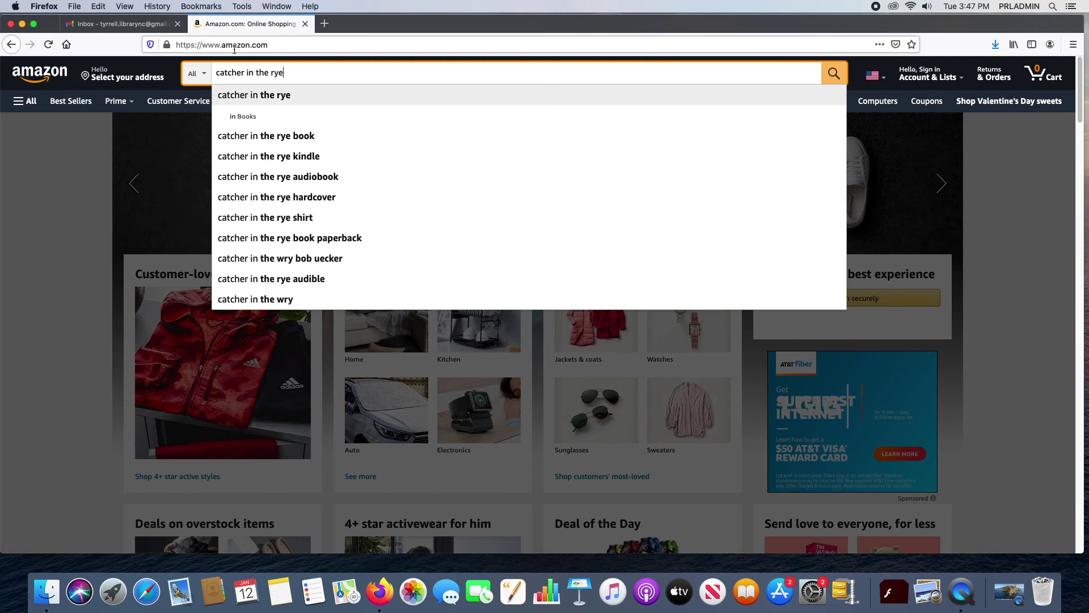
left_click(311, 94)
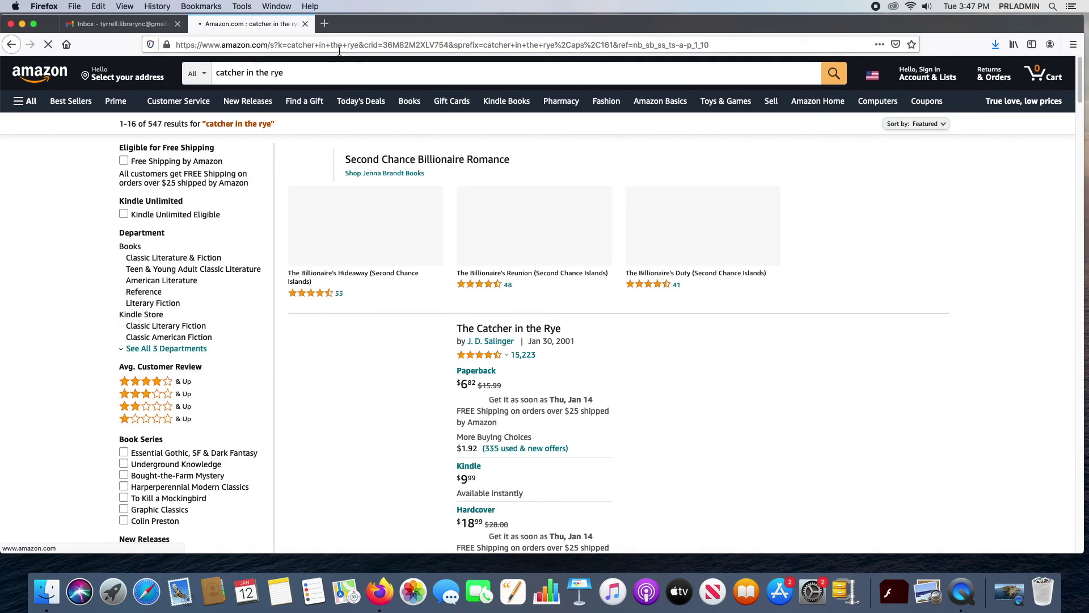
Step: Open The Catcher in the Rye product page and start a link in the Gmail draft
left_click(396, 43)
type("c")
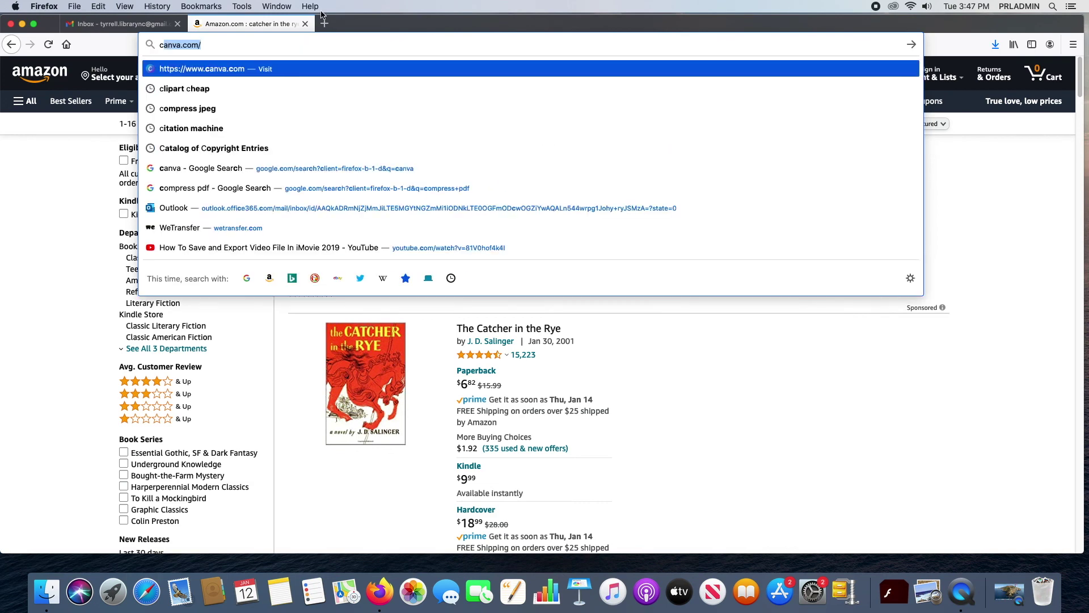
left_click(22, 171)
left_click(505, 330)
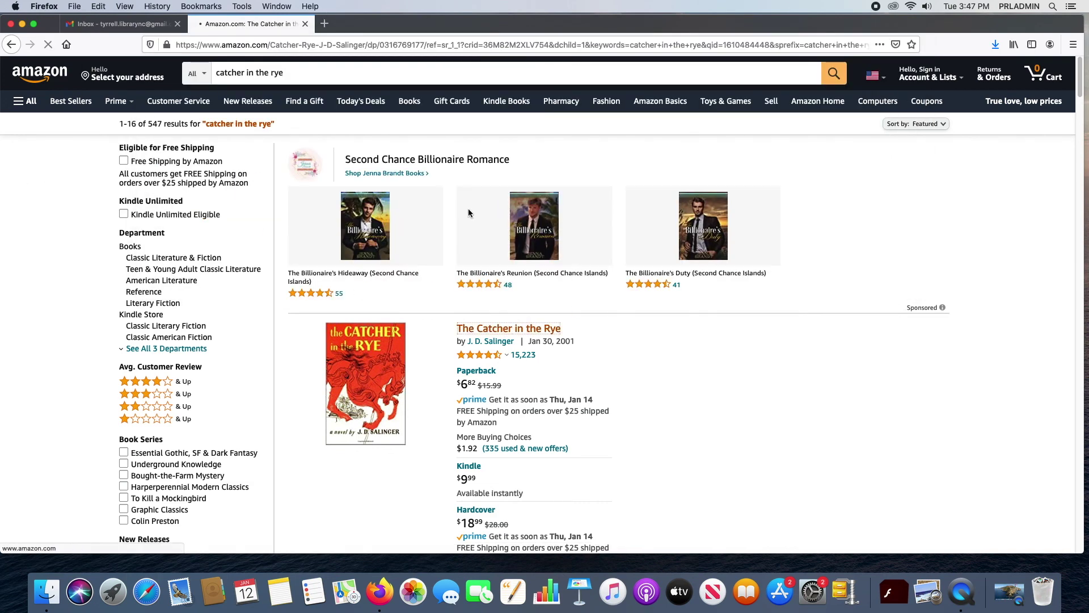
left_click(112, 24)
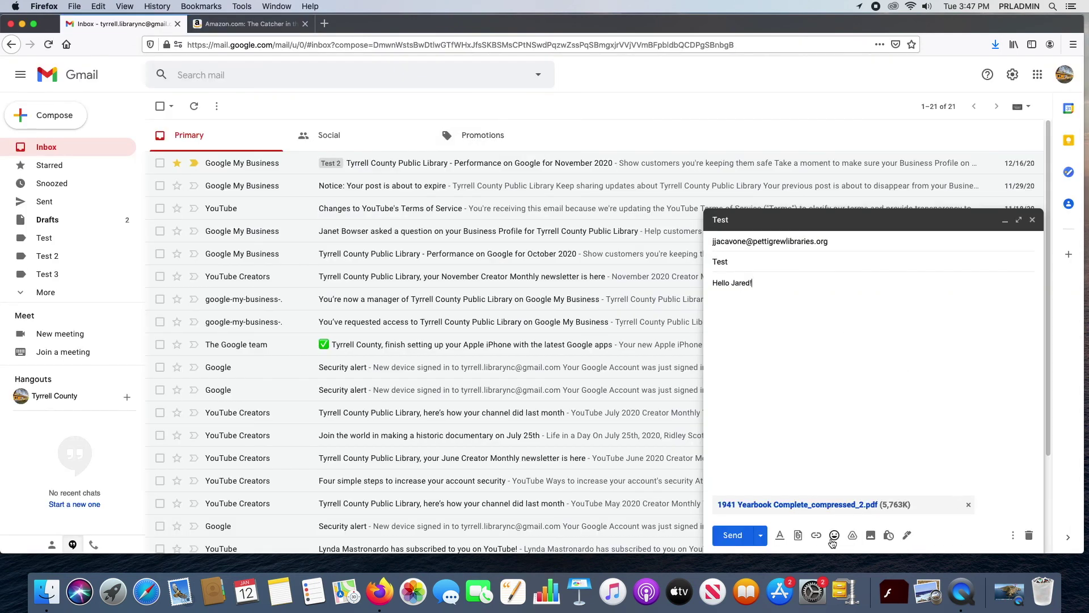
left_click(815, 535)
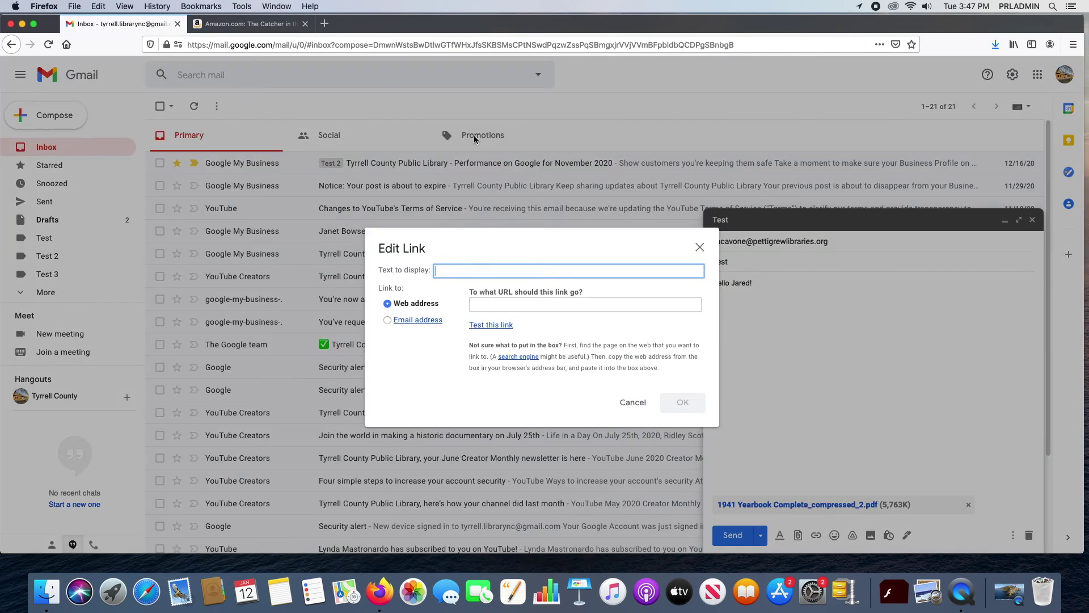
left_click(248, 24)
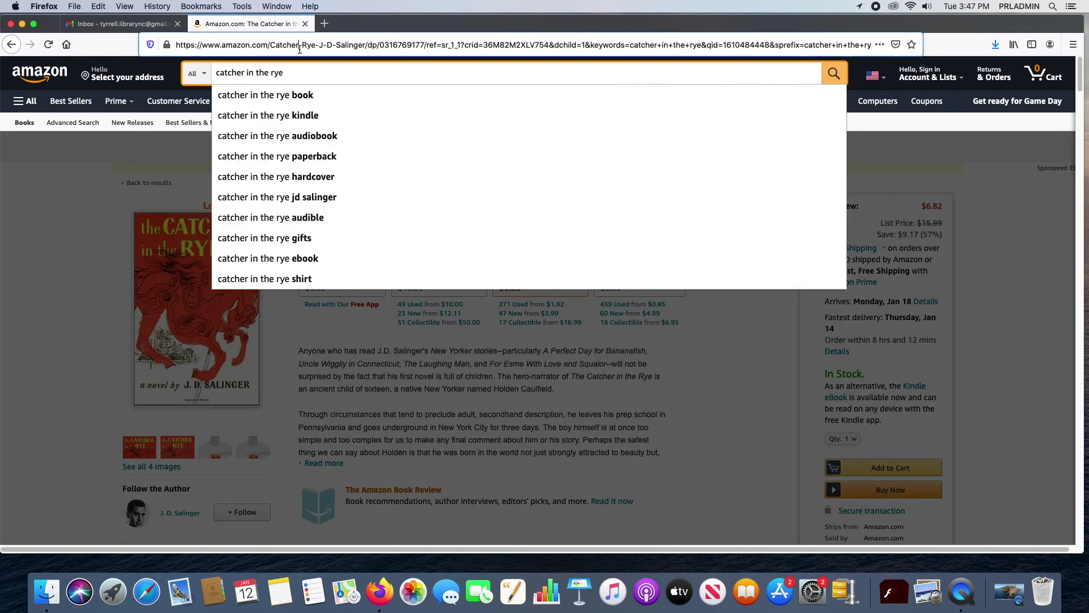
Step: Copy the Amazon Catcher in the Rye product page's web address and return to the Gmail tab
left_click(300, 50)
type("c")
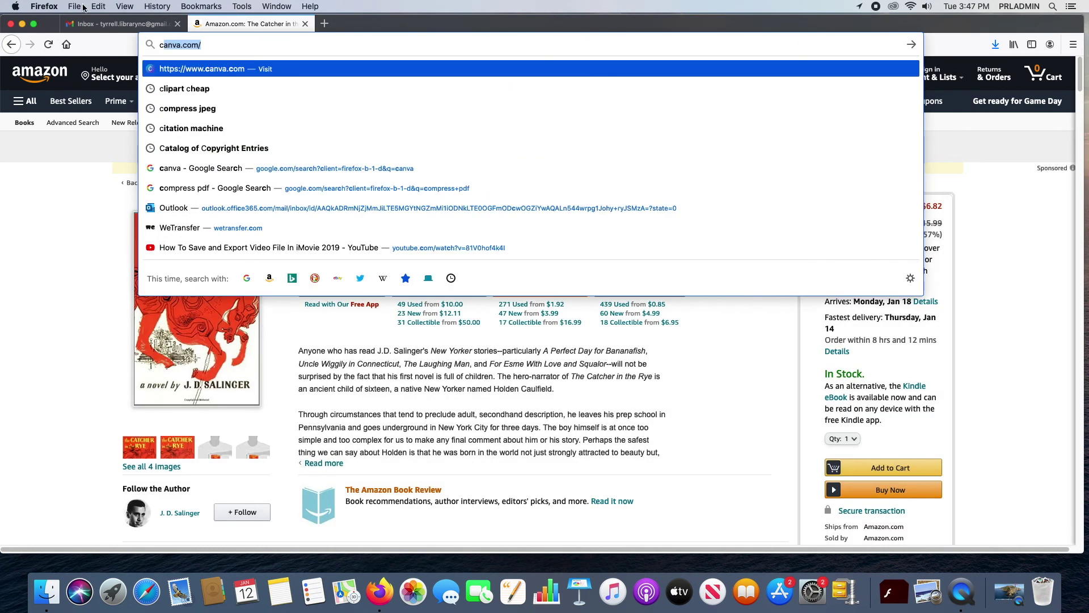
key("Escape")
left_click(10, 45)
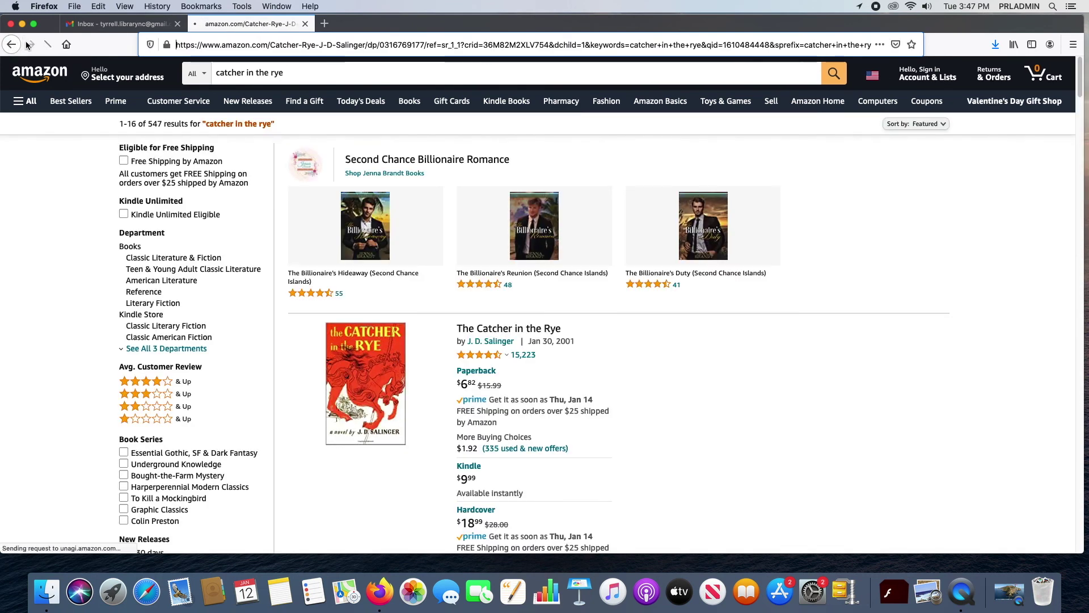
left_click(28, 45)
left_click(284, 44)
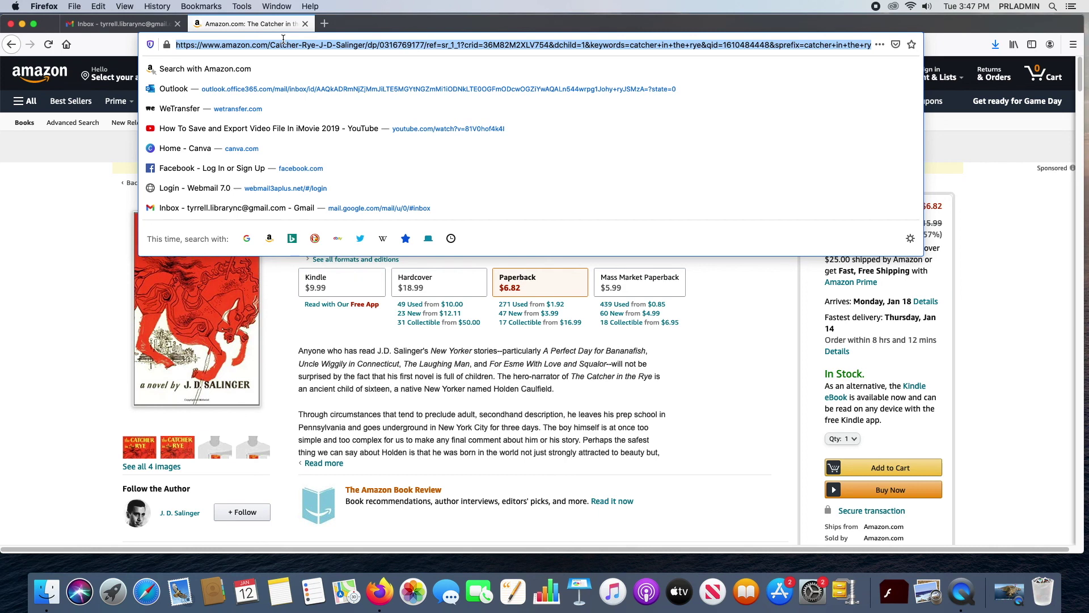
right_click(313, 41)
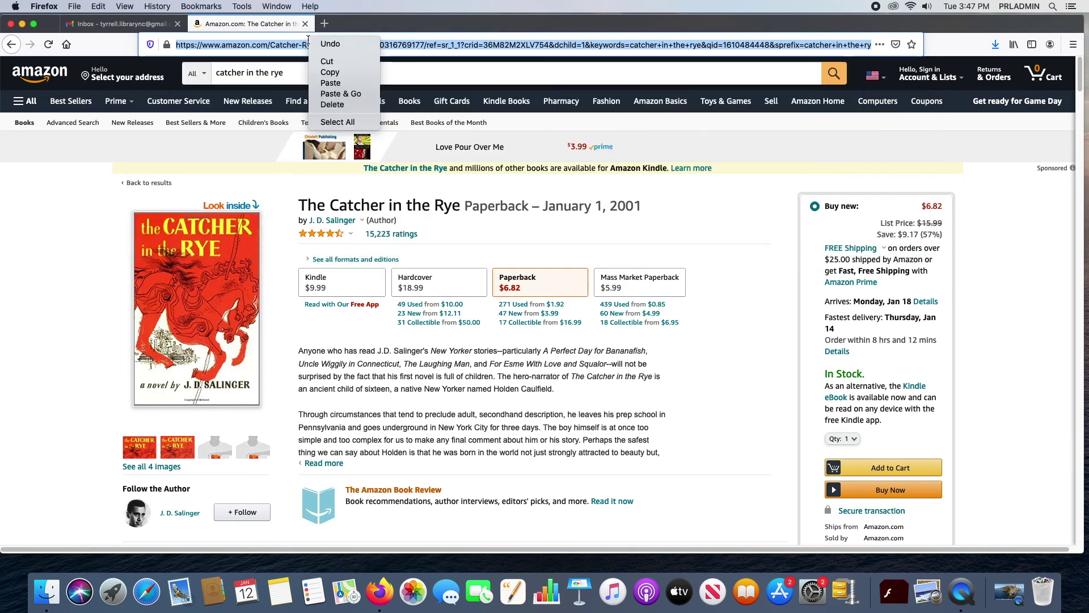
left_click(336, 77)
left_click(141, 23)
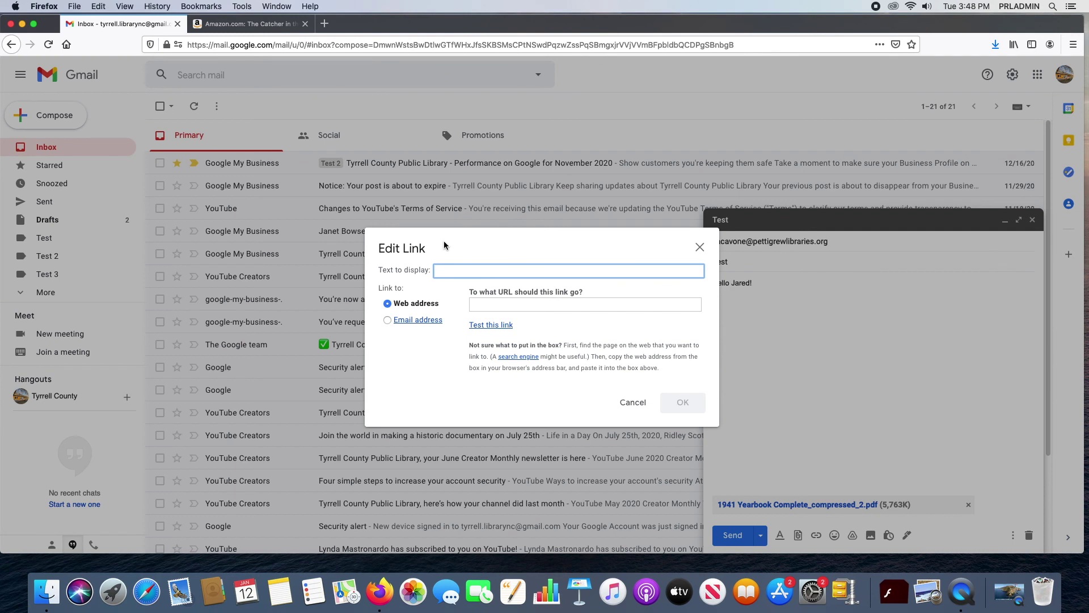
Step: Create a link with display text 'Book I want!' pointing to the copied Amazon book address
type("Boo")
left_click(512, 303)
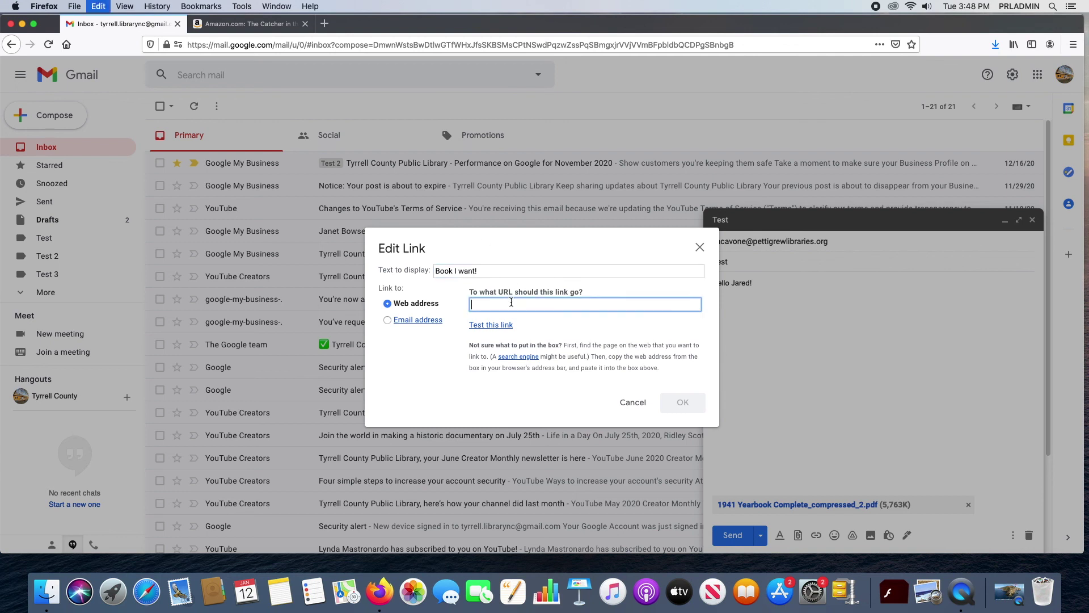
key("super+v")
left_click(684, 408)
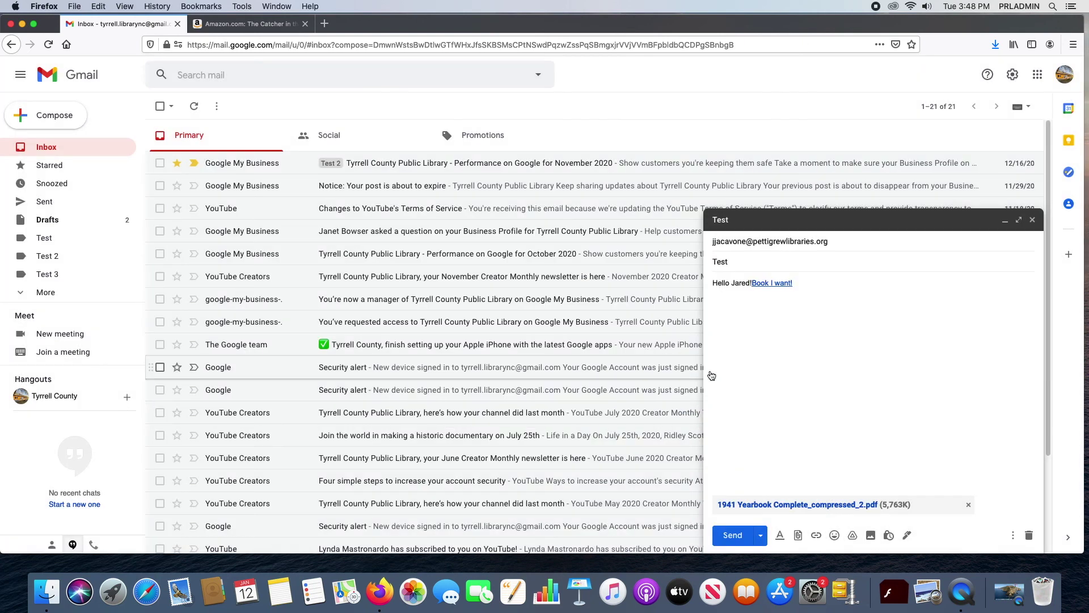
Step: Test the 'Book I want!' link in a new tab, then close that tab
right_click(772, 283)
left_click(796, 289)
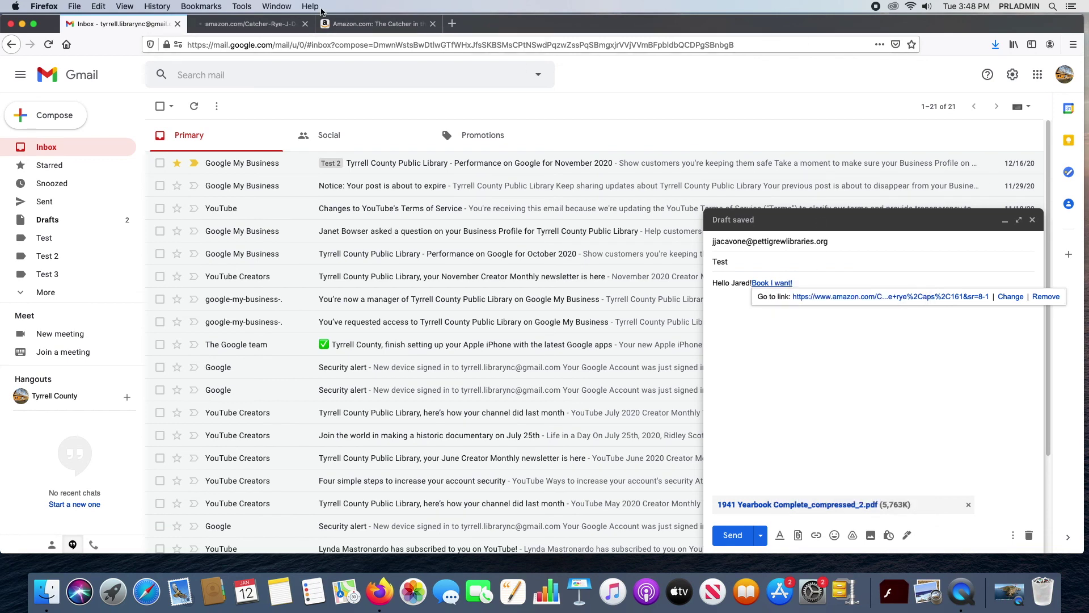
left_click(257, 26)
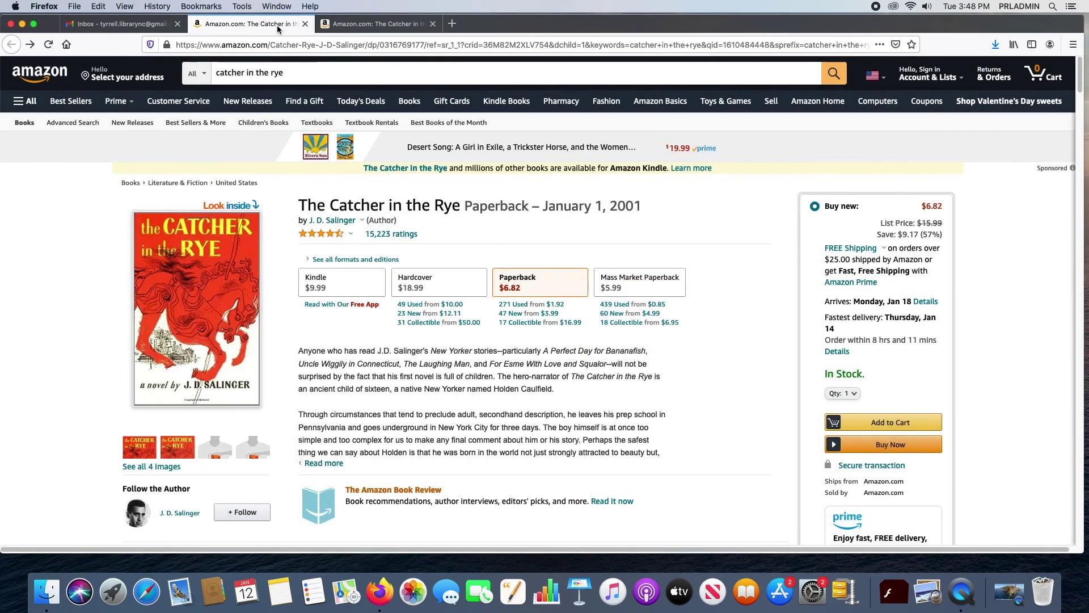
left_click(305, 23)
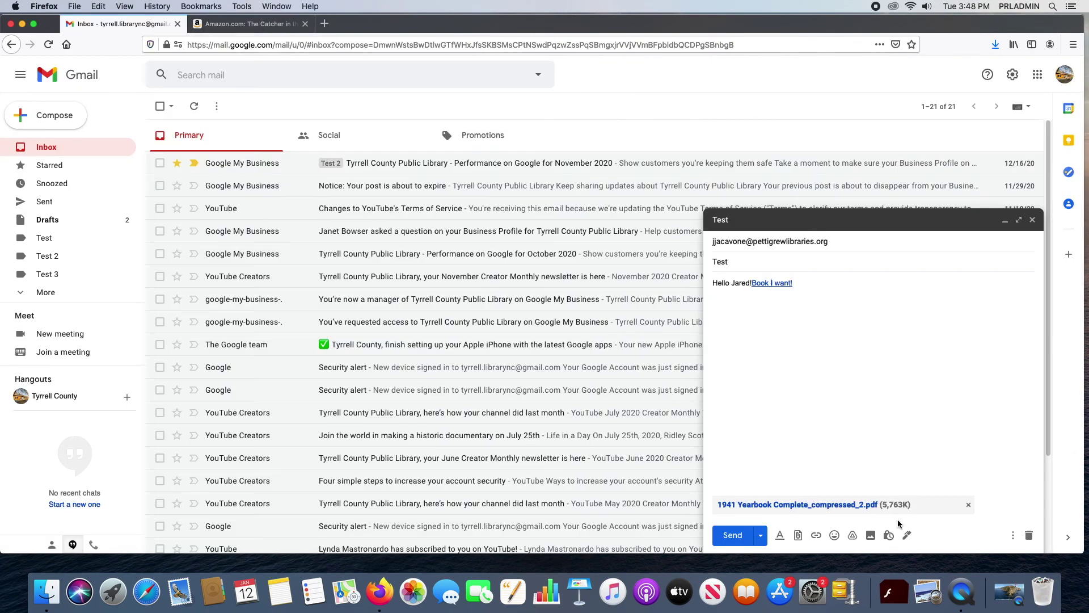
Step: Remove a grinning emoji accidentally added to the link and move the cursor into the body
left_click(835, 536)
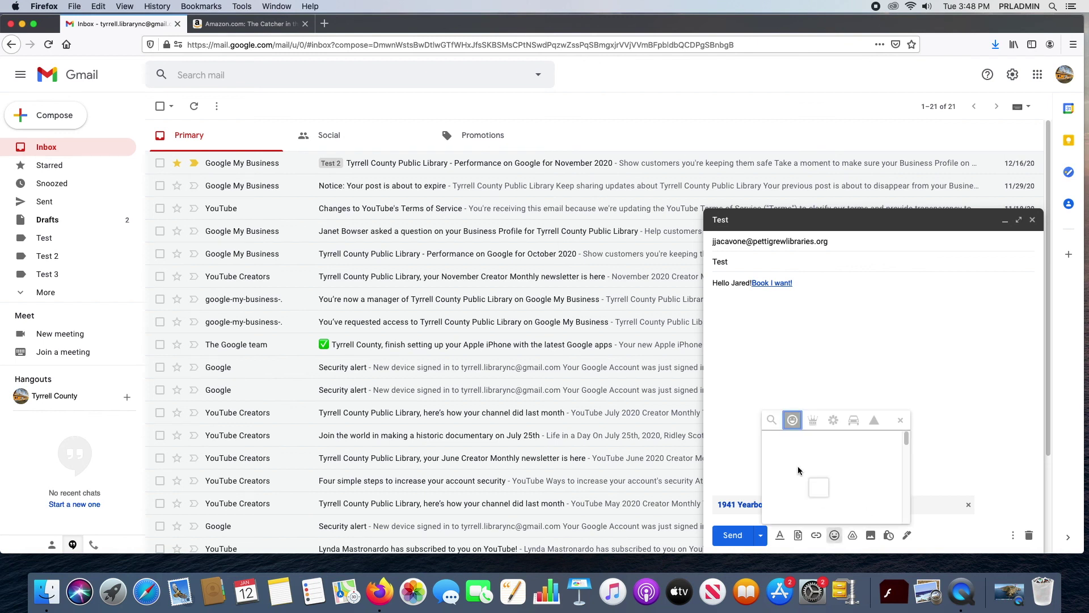
left_click(797, 442)
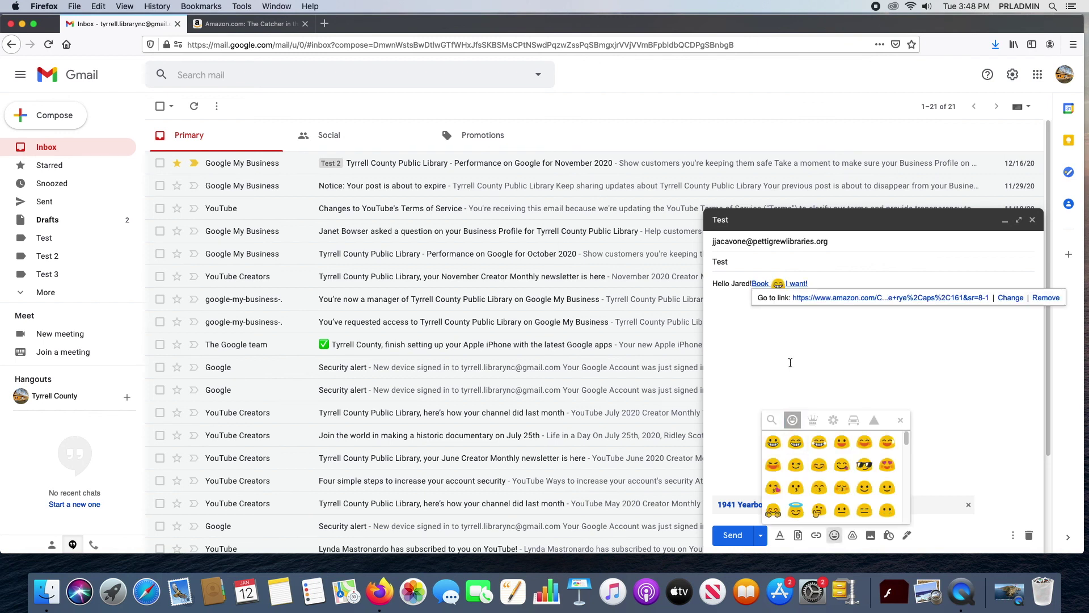
key("BackSpace")
left_click(748, 284)
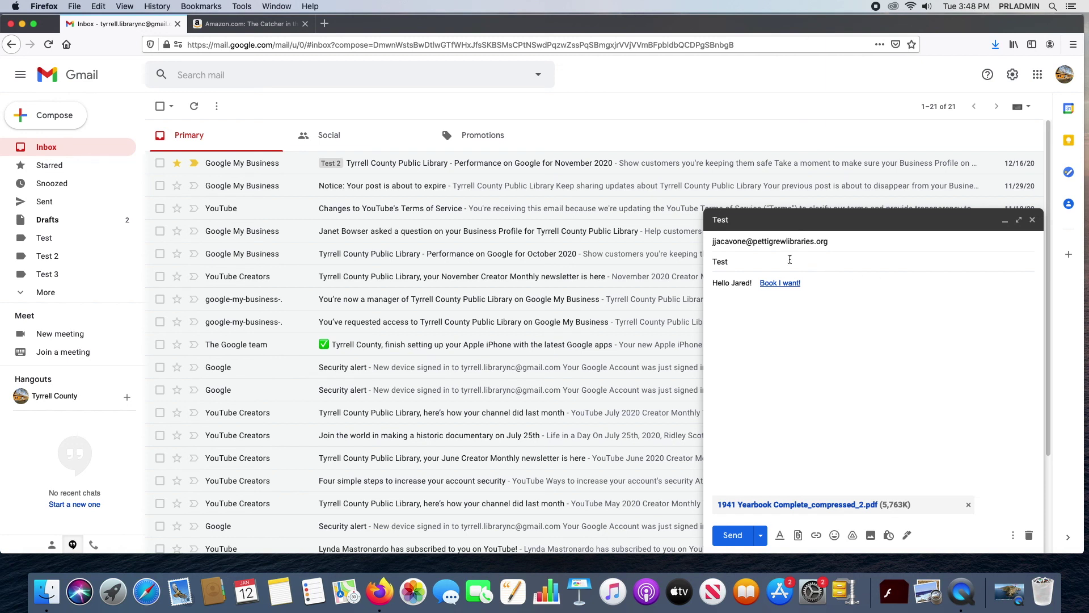
Step: Insert winking, kissing, smiling, beaming, grinning, laughing and another kissing emoji into the body
left_click(834, 535)
left_click(796, 464)
left_click(841, 487)
left_click(819, 465)
left_click(796, 442)
left_click(773, 442)
left_click(773, 465)
left_click(842, 487)
Step: Browse the objects, nature, travel and symbols emoji categories, then close the emoji picker
left_click(814, 420)
left_click(832, 420)
left_click(854, 420)
left_click(873, 420)
left_click_drag(906, 440, 914, 510)
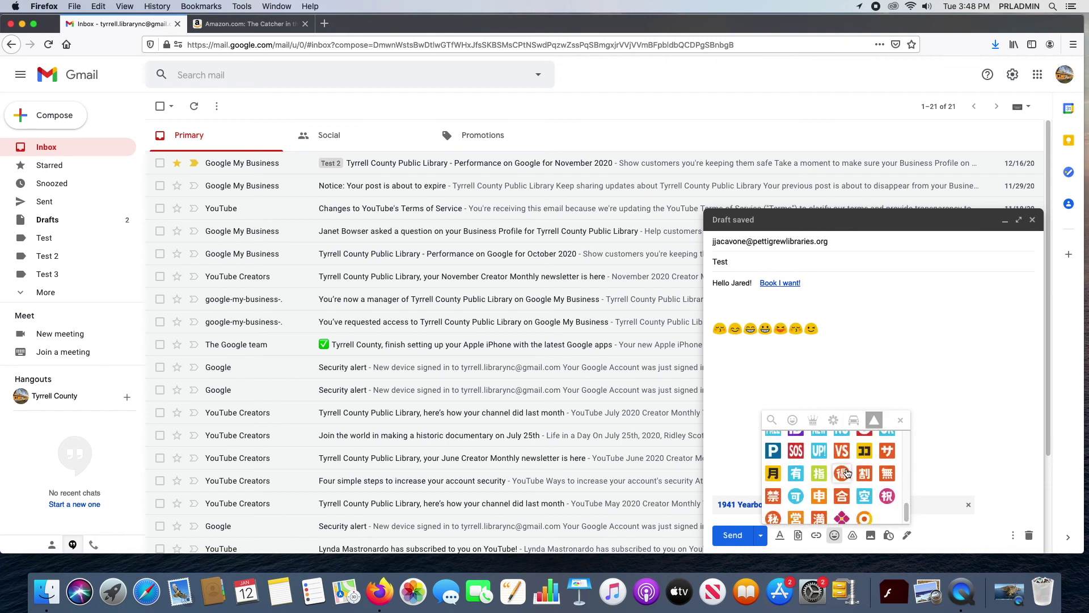
left_click_drag(909, 500, 905, 439)
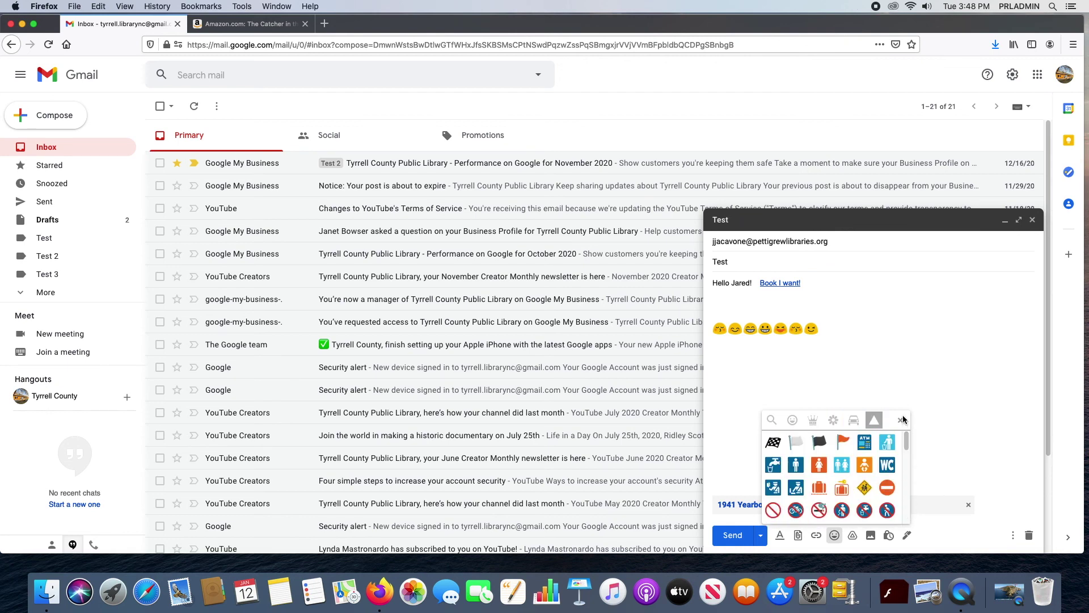
left_click(900, 420)
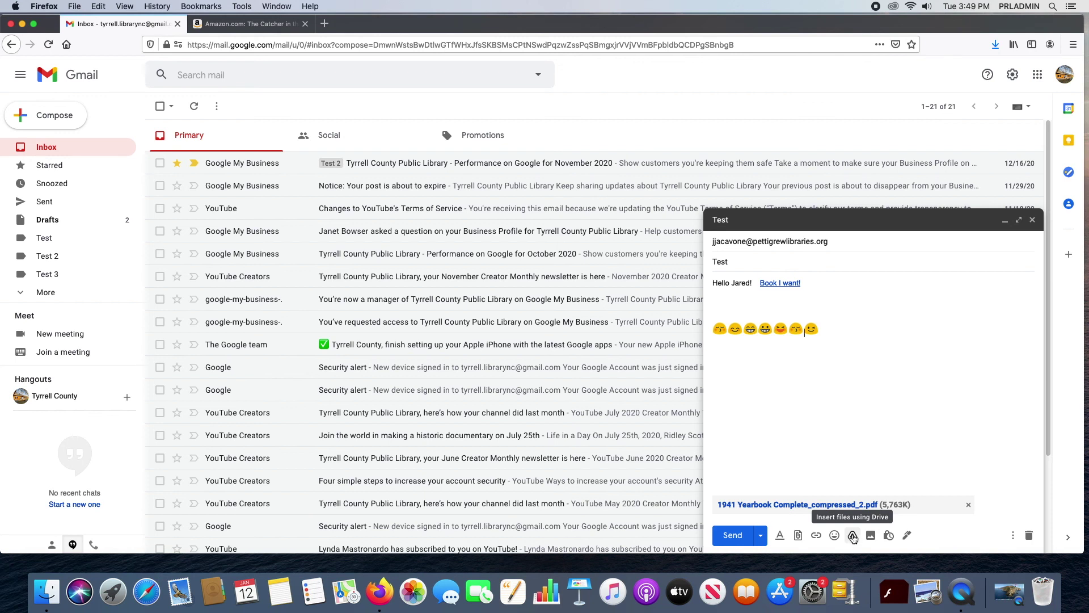
Step: Upload Guided Meditation 1.png from the Meditation Videos folder as an inline image
left_click(853, 535)
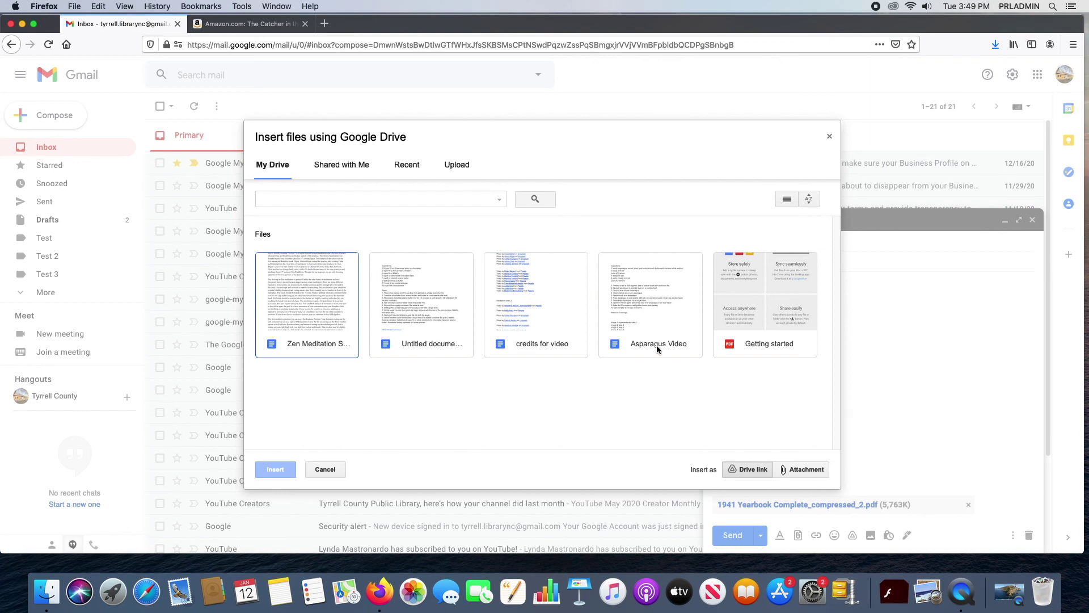
left_click(829, 137)
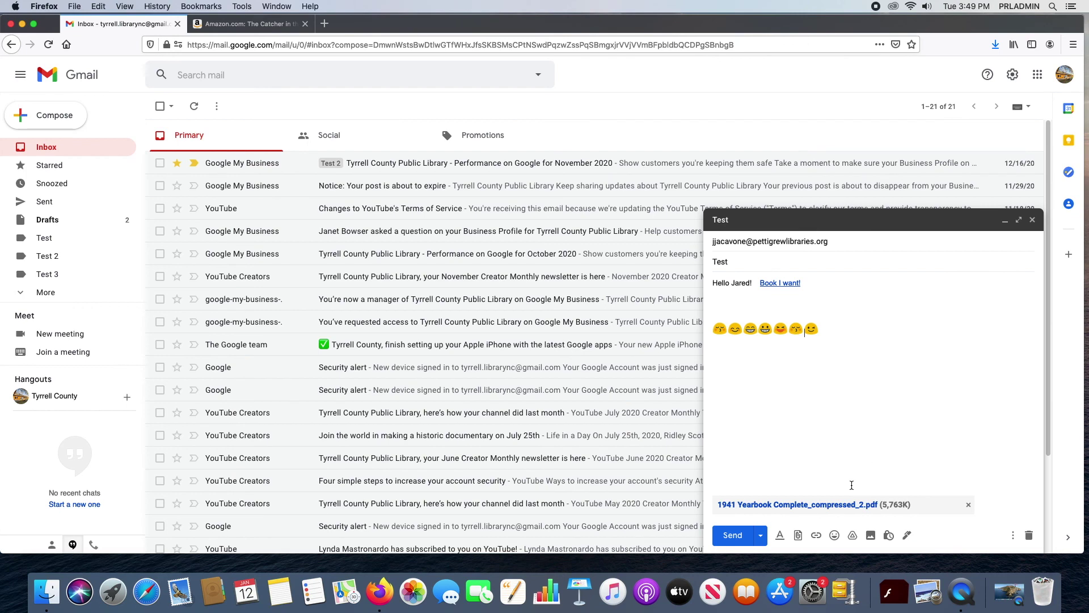
left_click(871, 535)
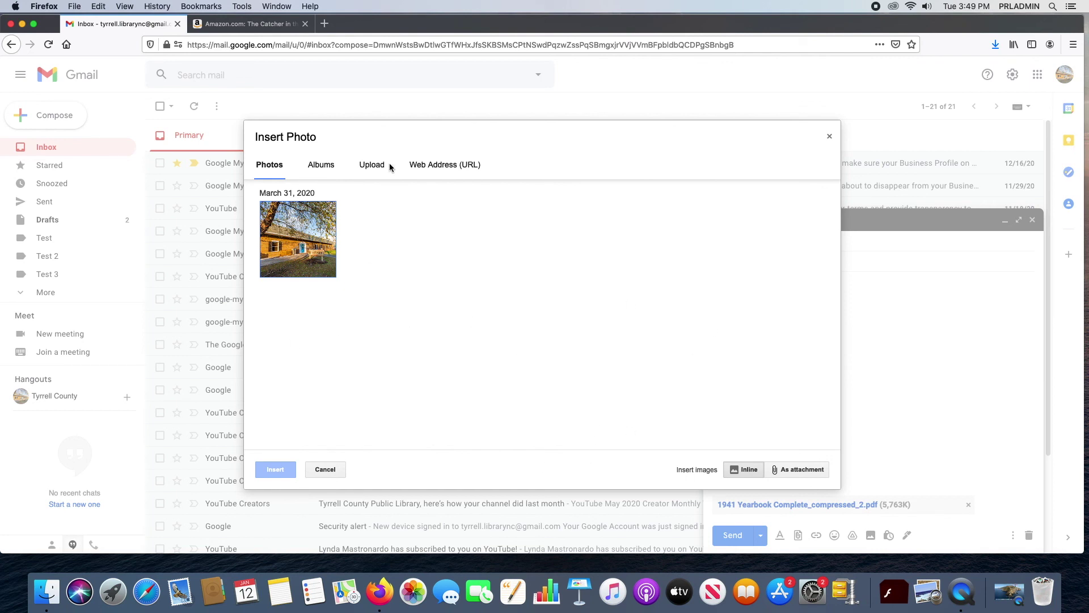
left_click(367, 168)
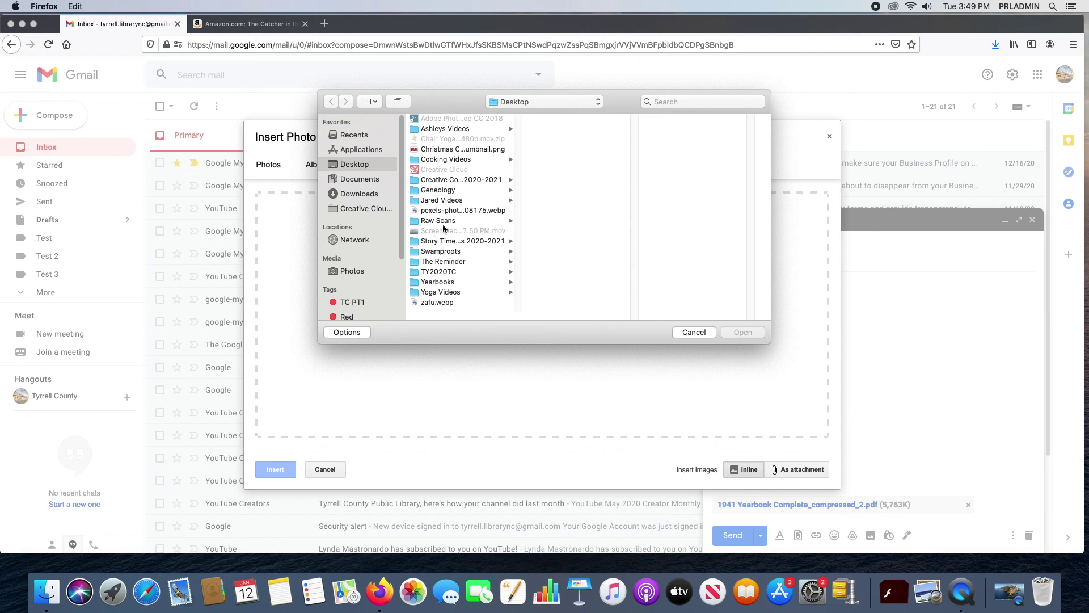
left_click(443, 201)
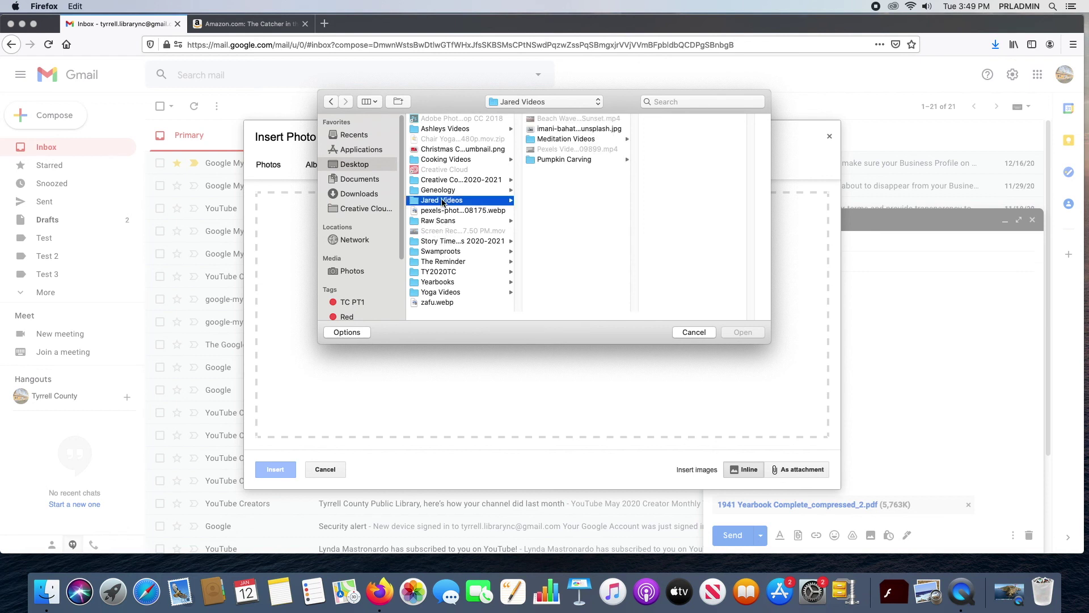
left_click(579, 140)
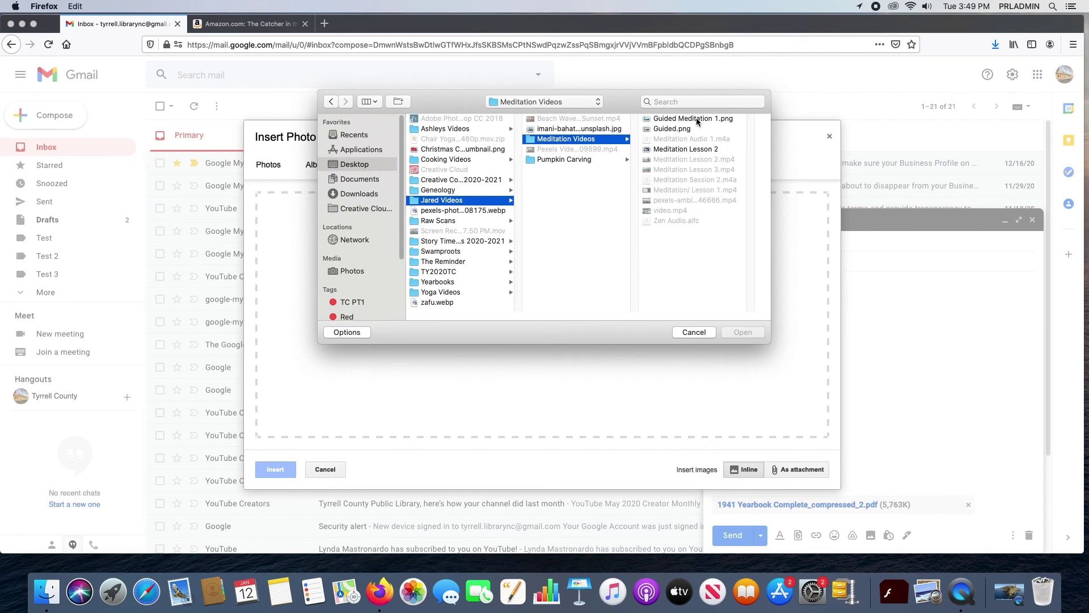
left_click(698, 119)
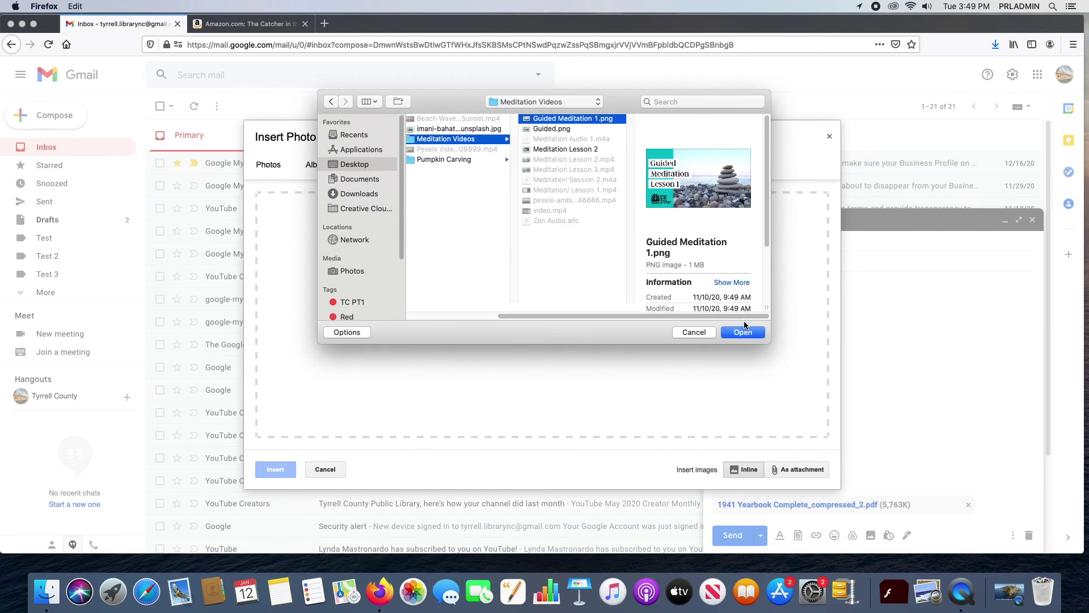
left_click(743, 333)
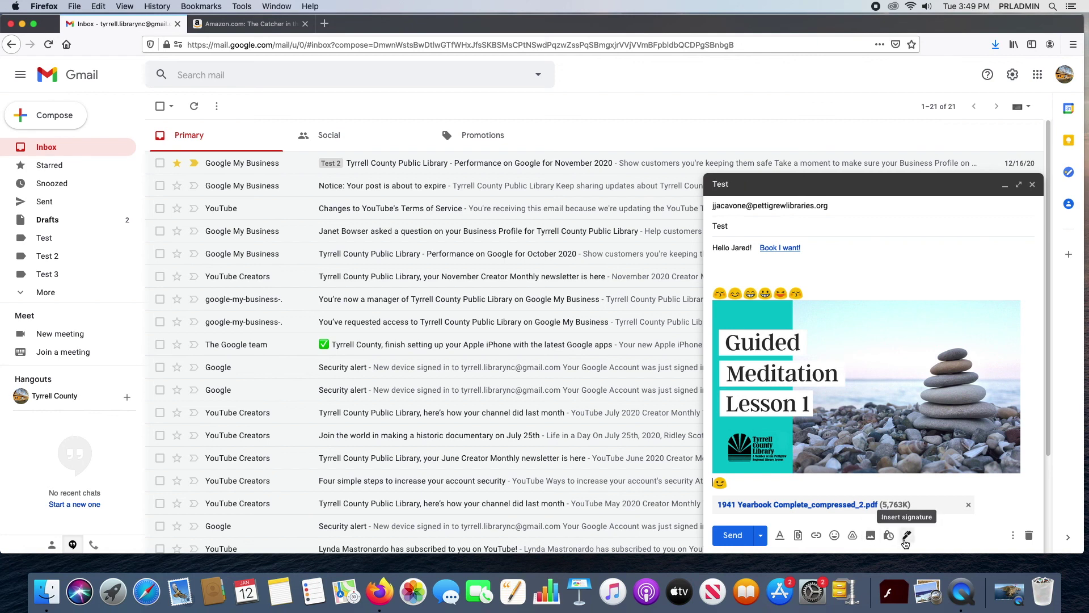
Step: Add the saved signature to the end of the draft
left_click(906, 538)
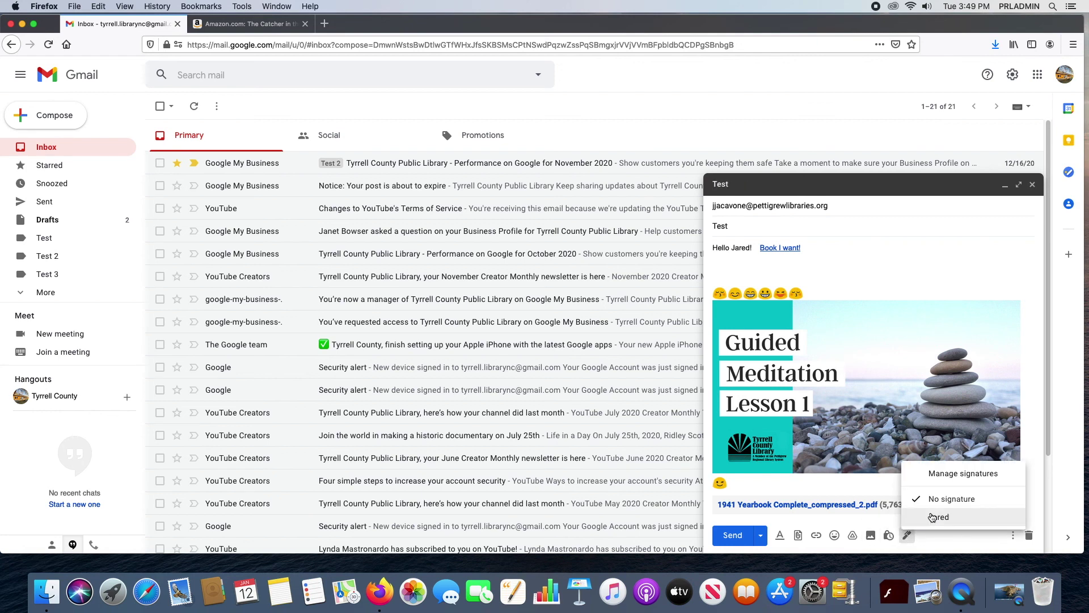
left_click(926, 516)
left_click(907, 535)
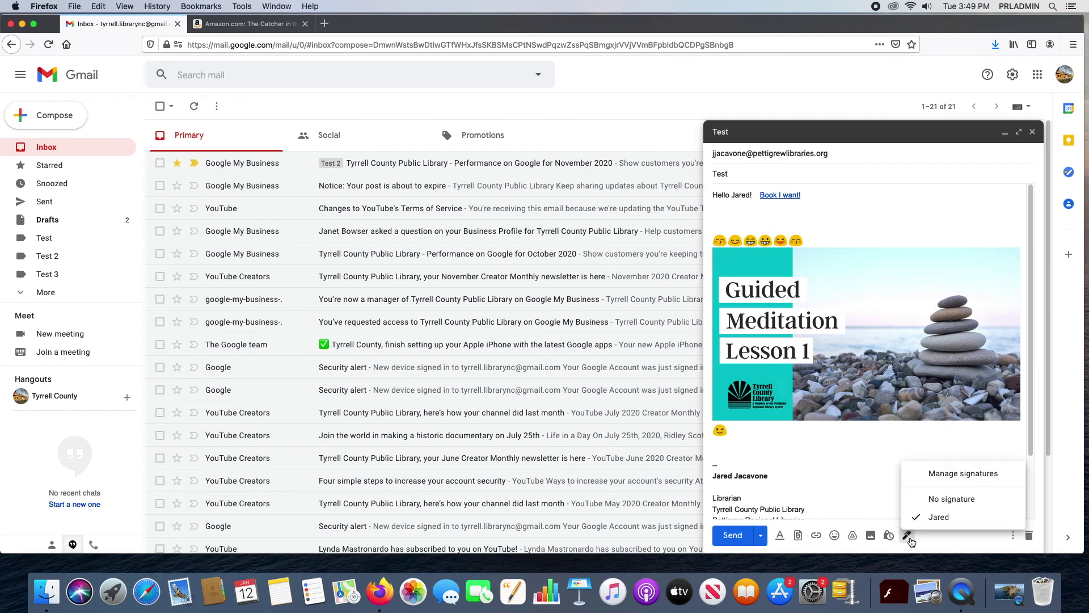
left_click(939, 500)
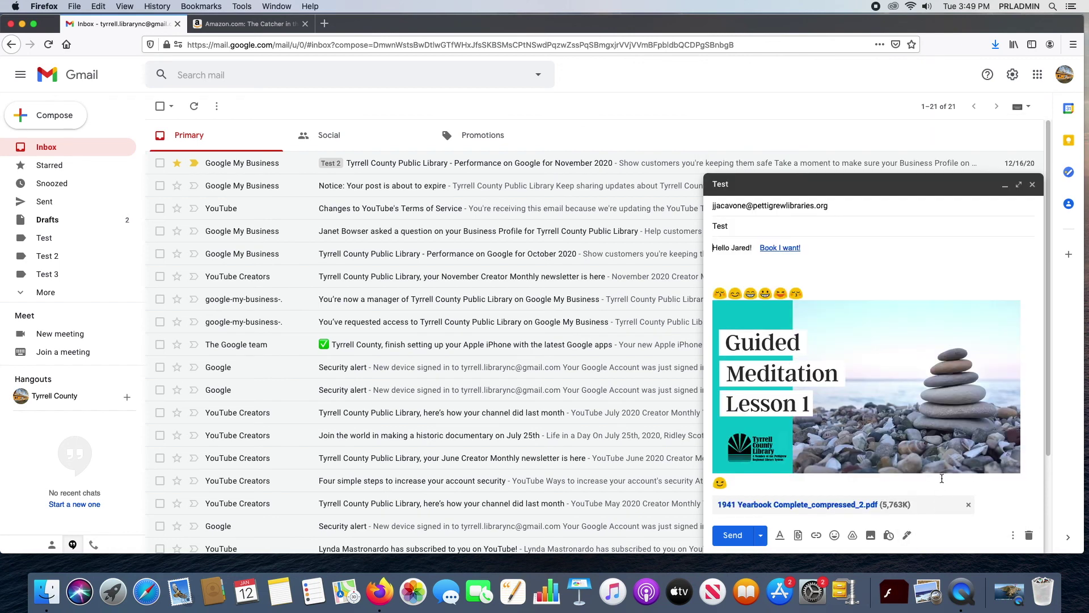
left_click(907, 537)
left_click(936, 518)
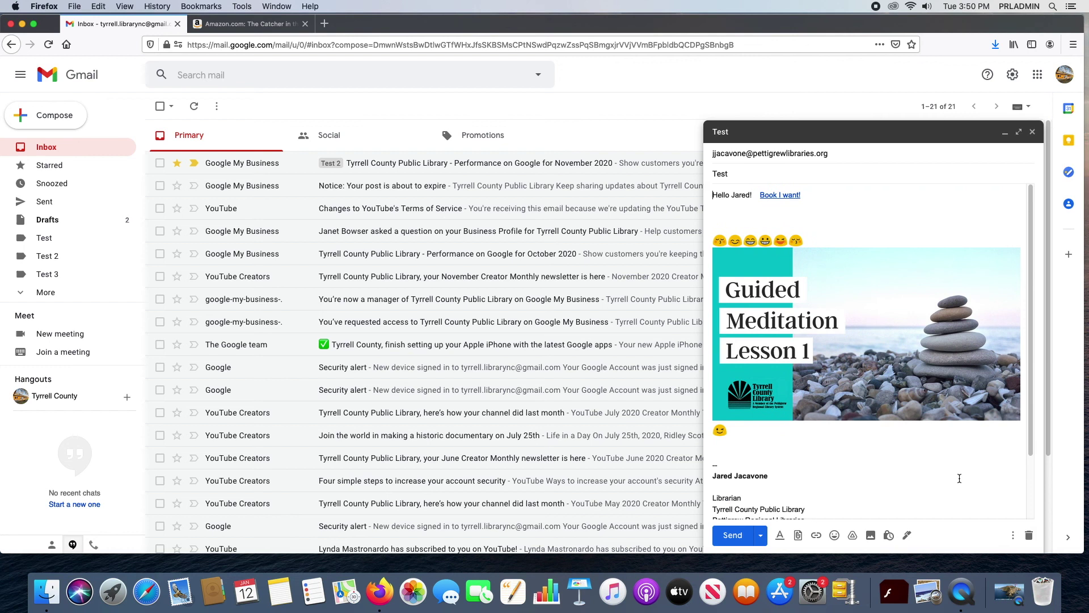
scroll(909, 481, "down", 3)
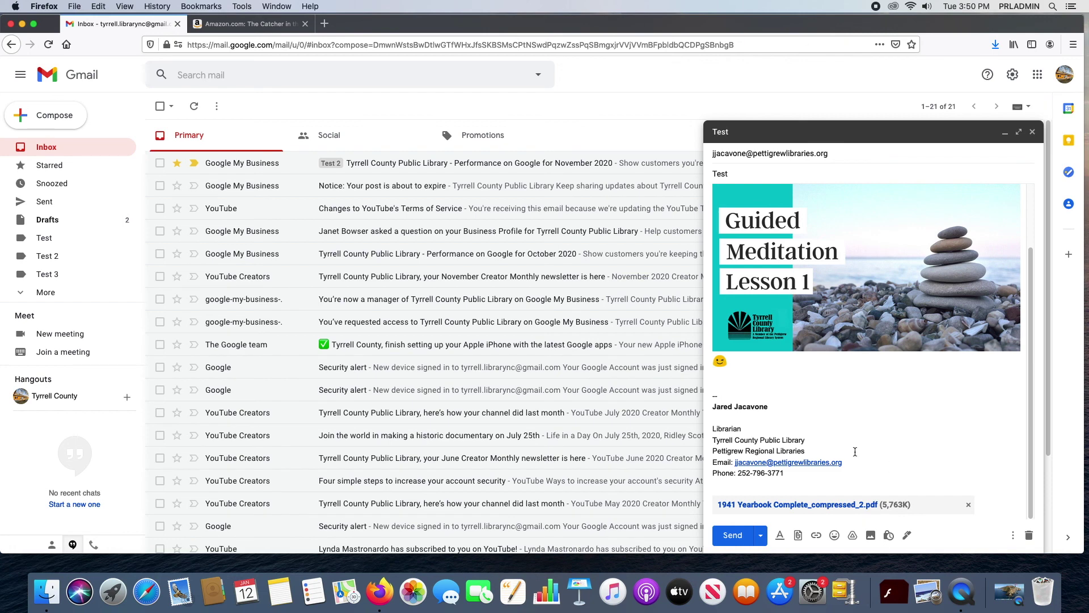
scroll(855, 451, "up", 3)
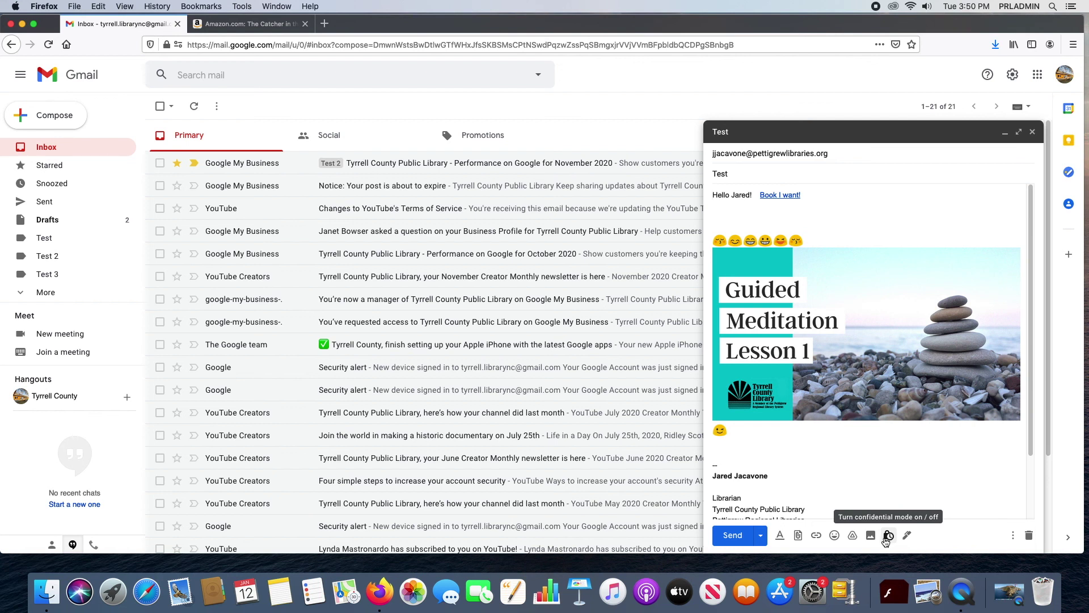
Step: Run a spelling check on the draft and dismiss its results
left_click(1013, 536)
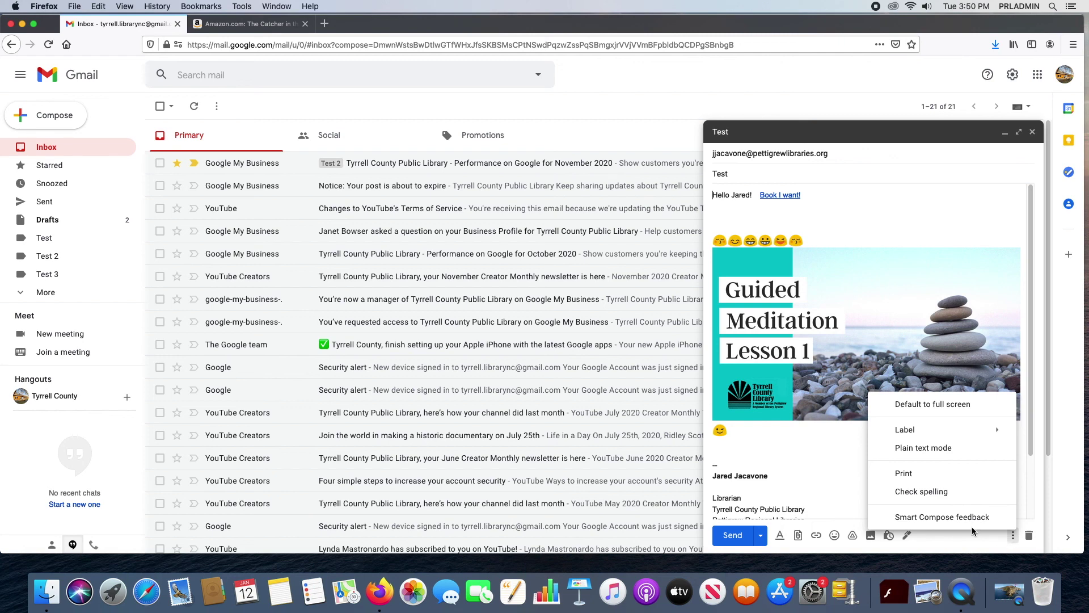
left_click(925, 493)
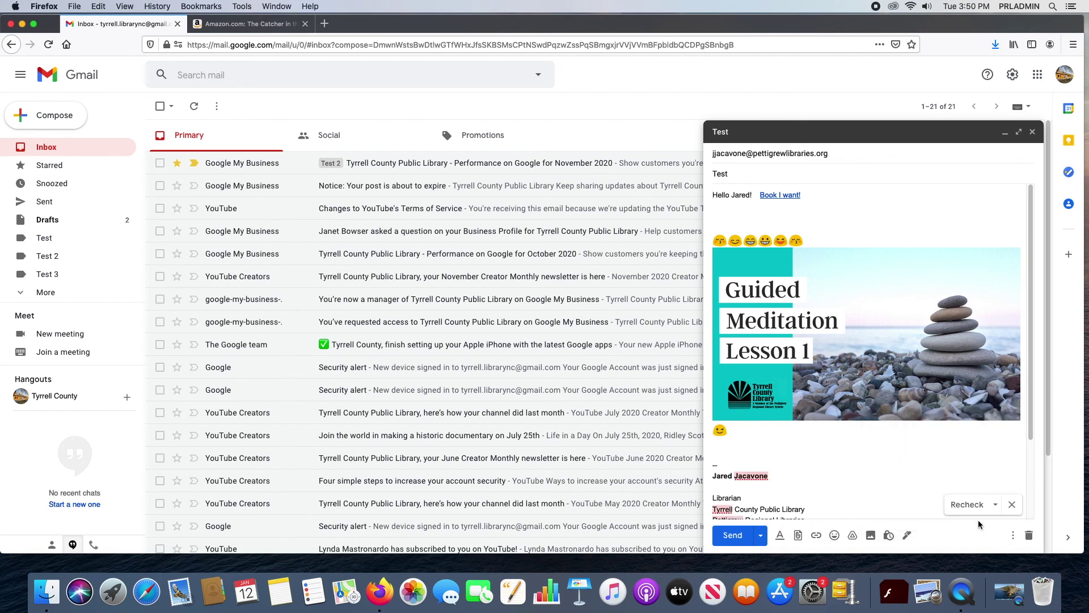
scroll(801, 466, "down", 2)
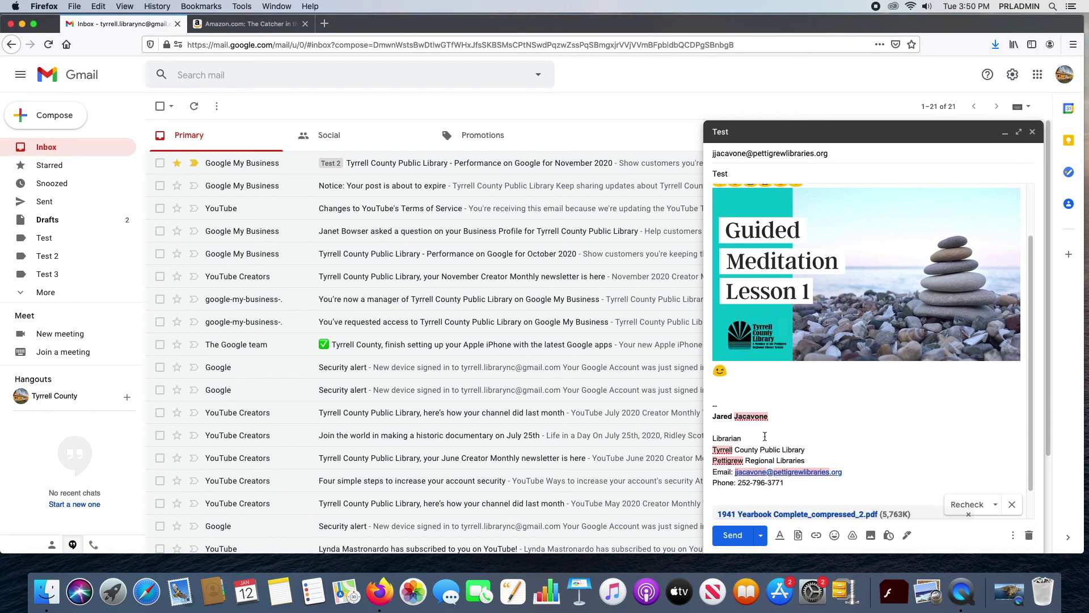
left_click(1011, 505)
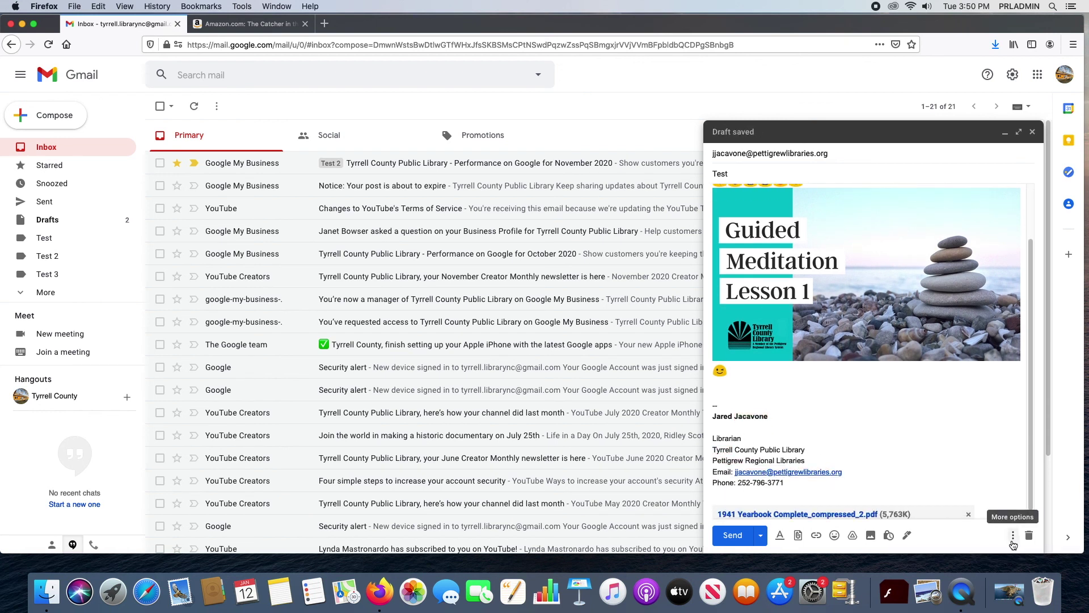
left_click(1012, 540)
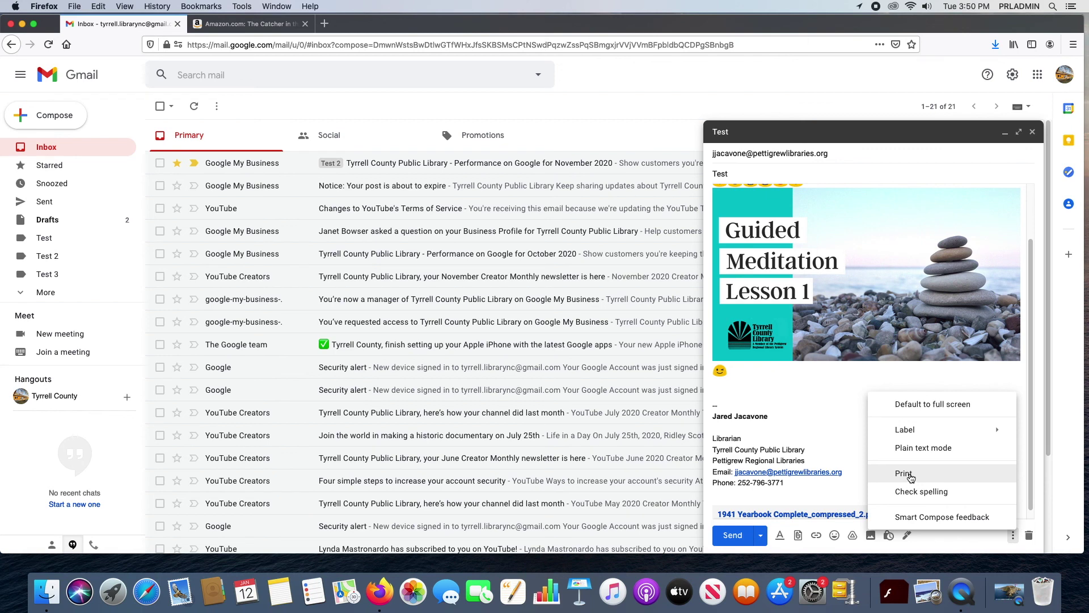
Step: Preview the draft in print view and cancel without printing
left_click(909, 474)
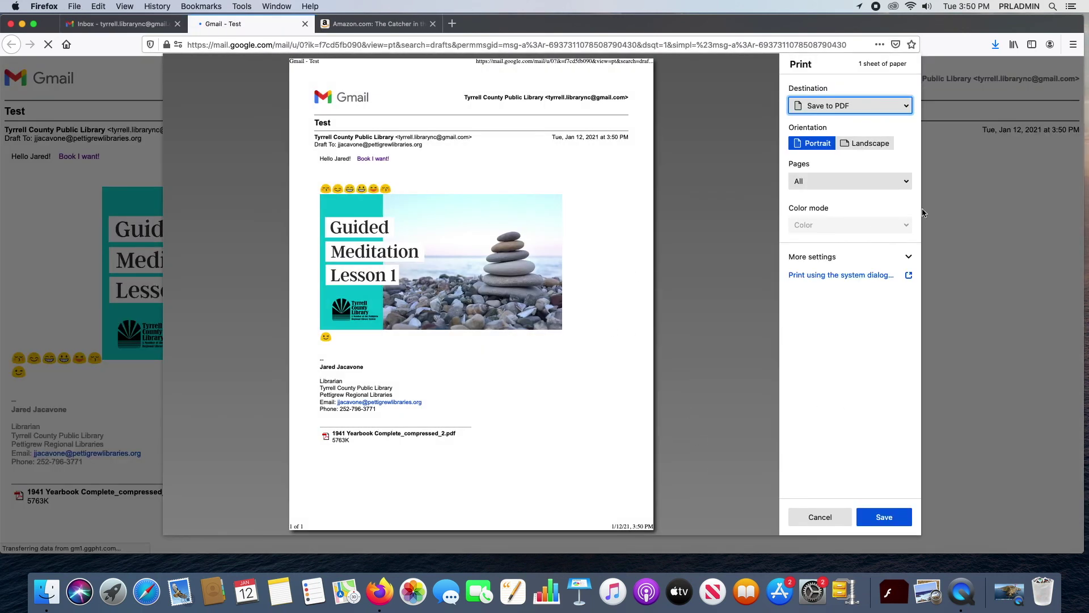
left_click(817, 518)
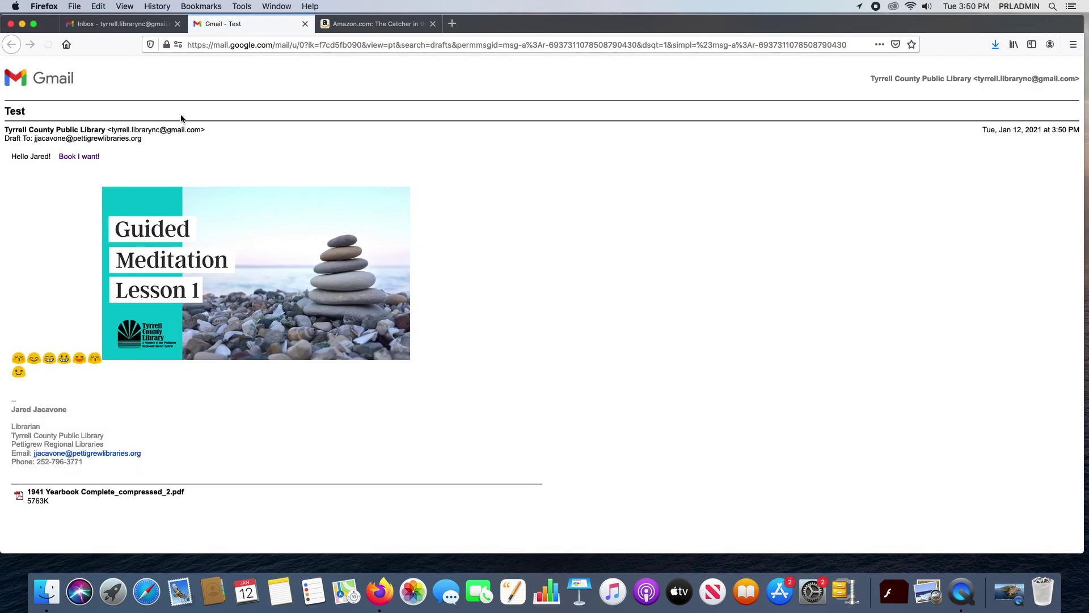
left_click(304, 24)
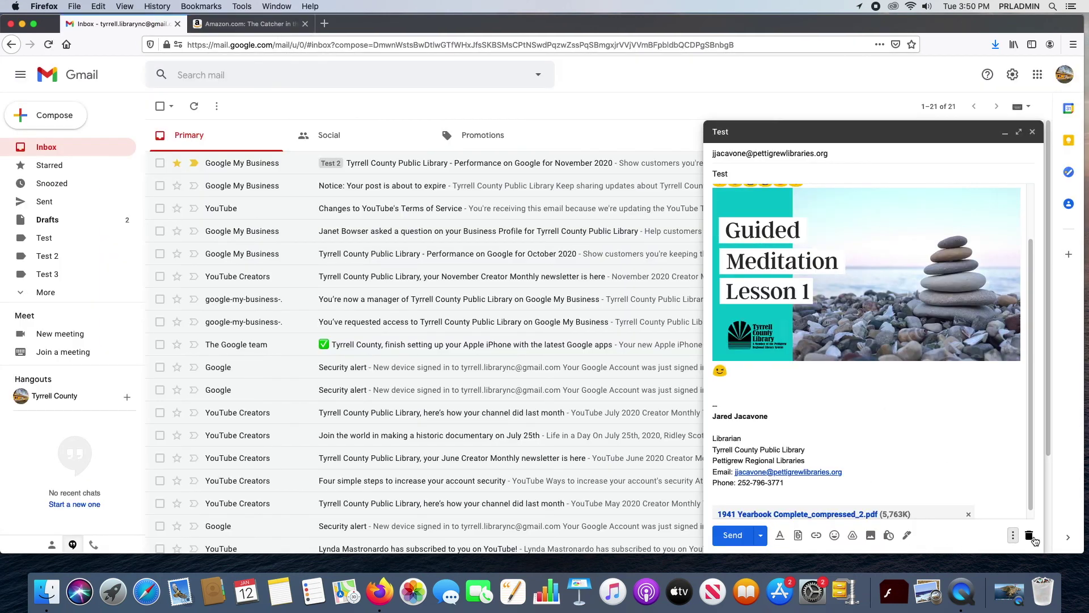
left_click(1012, 534)
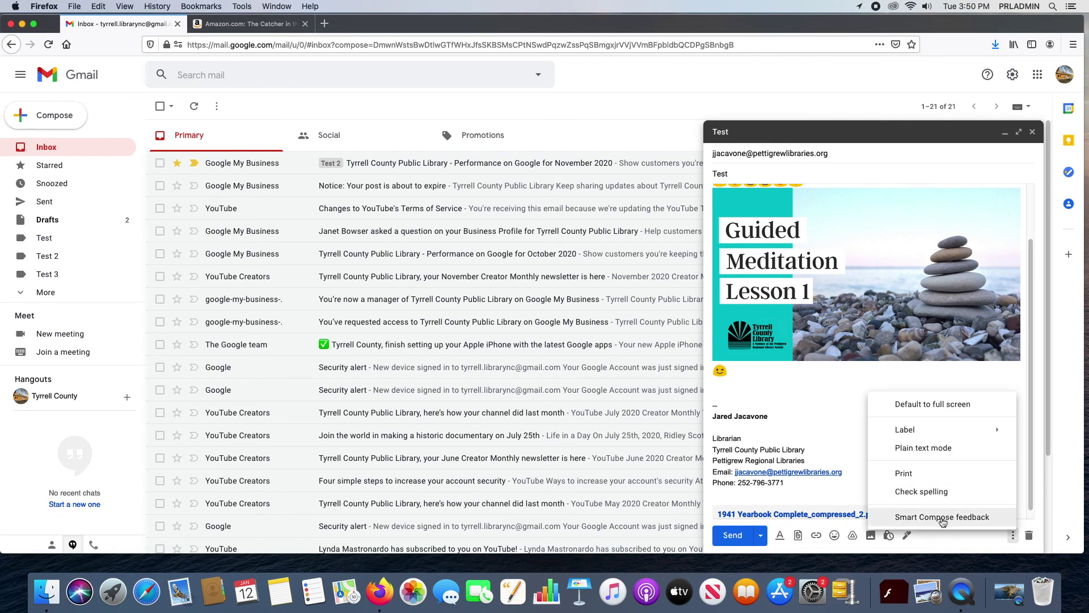
left_click(840, 406)
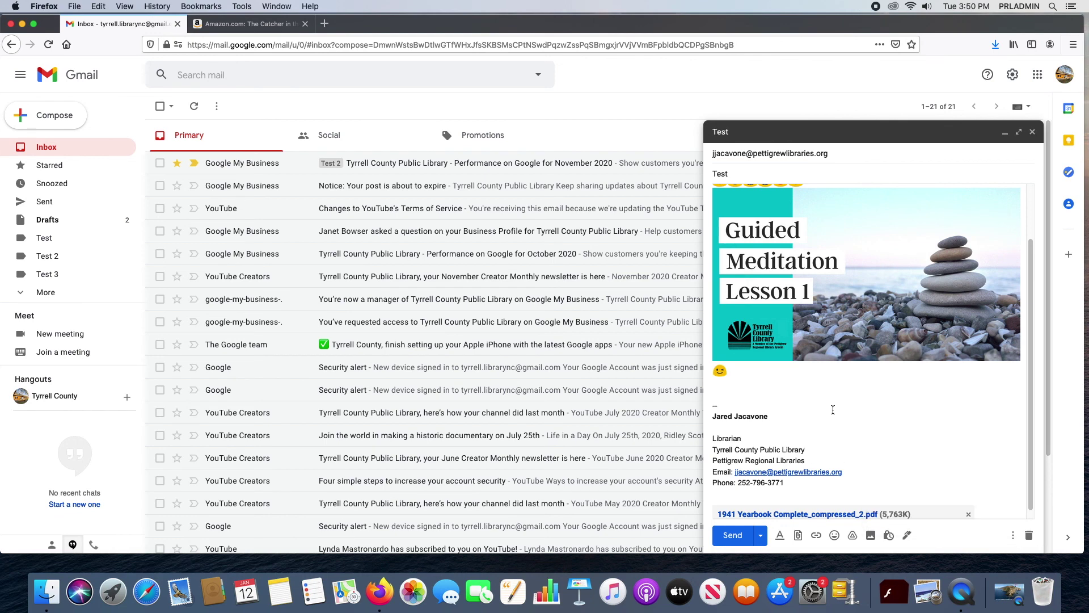
Step: Look at the Schedule send times, dismiss them, and send the message now
left_click(762, 537)
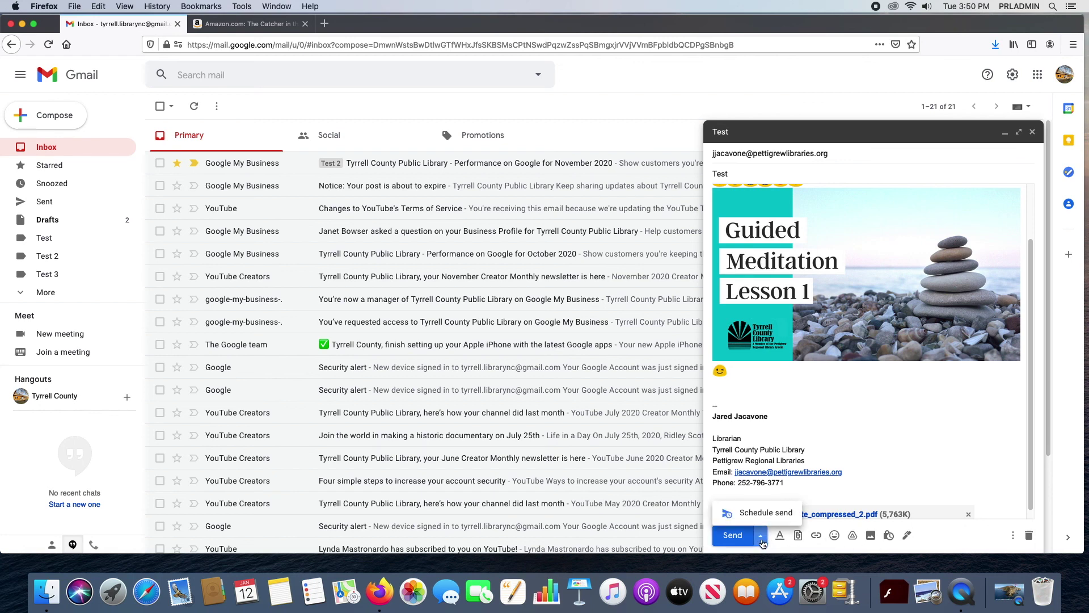
left_click(766, 513)
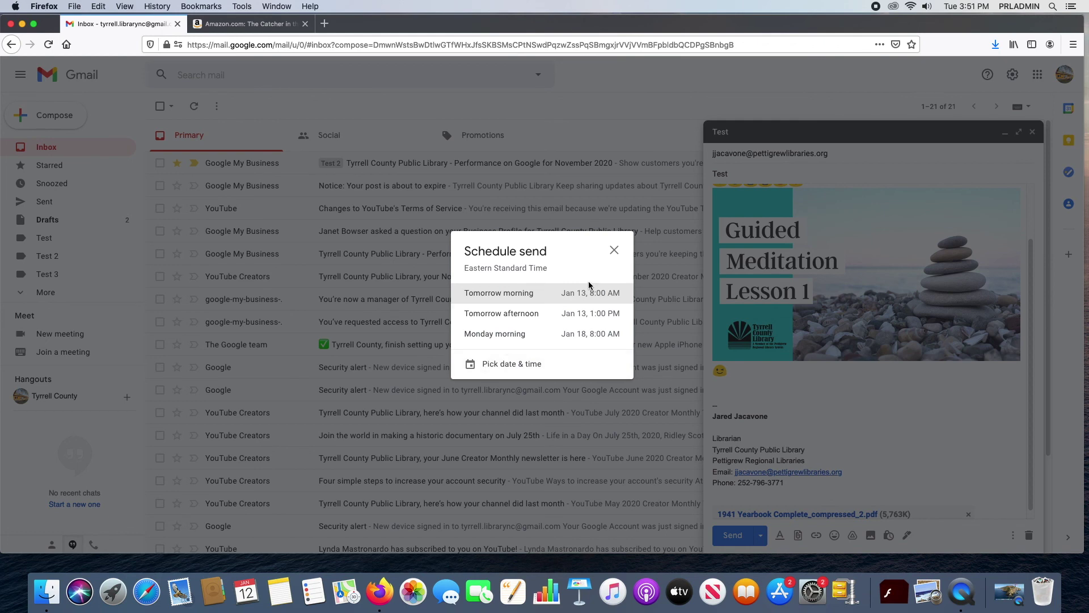
left_click(613, 250)
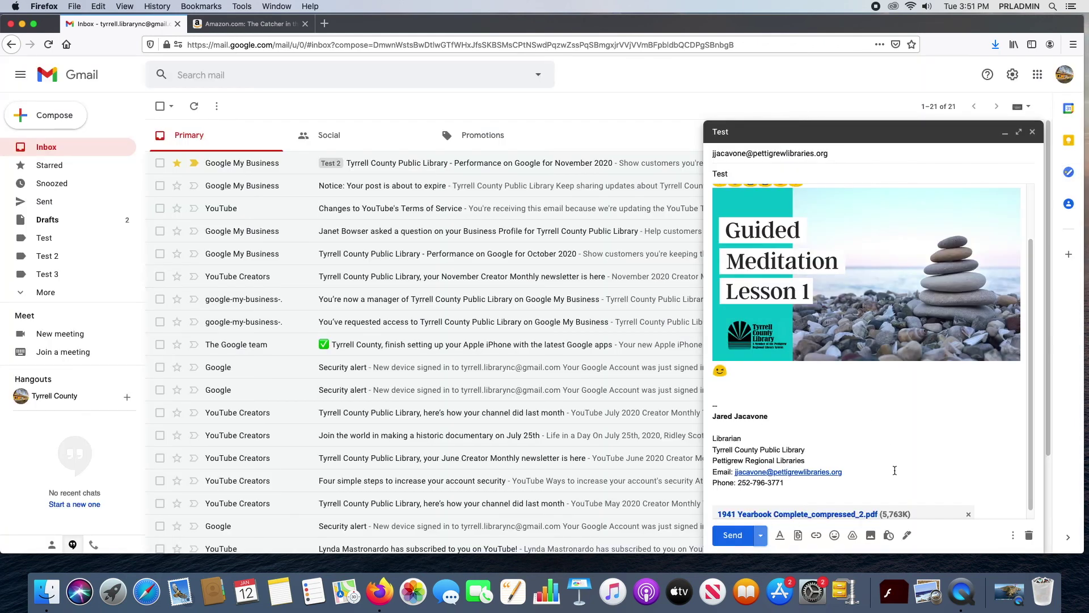
scroll(899, 469, "up", 3)
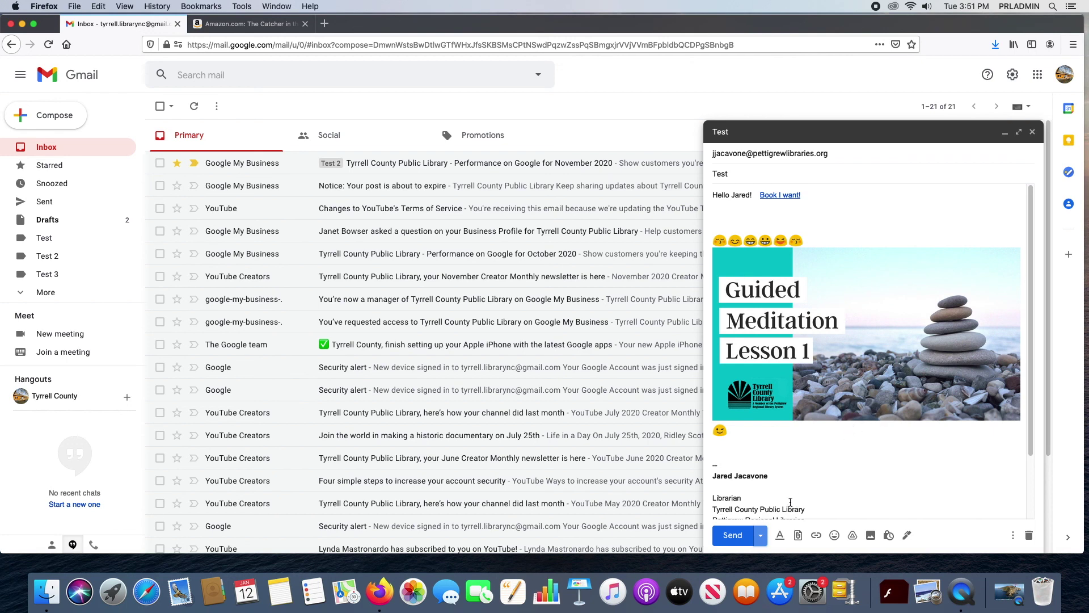
left_click(732, 535)
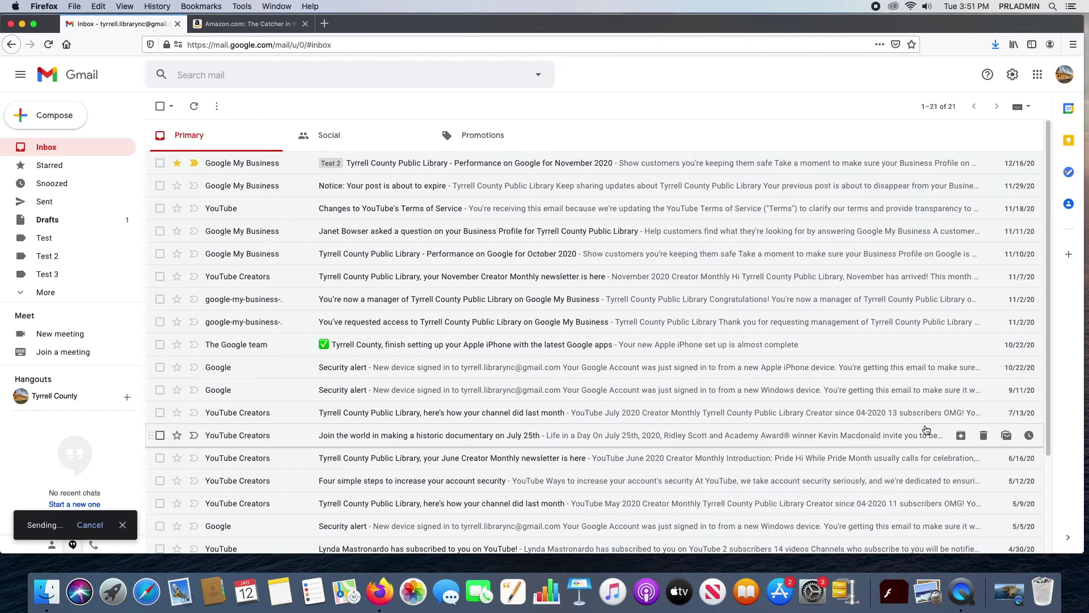